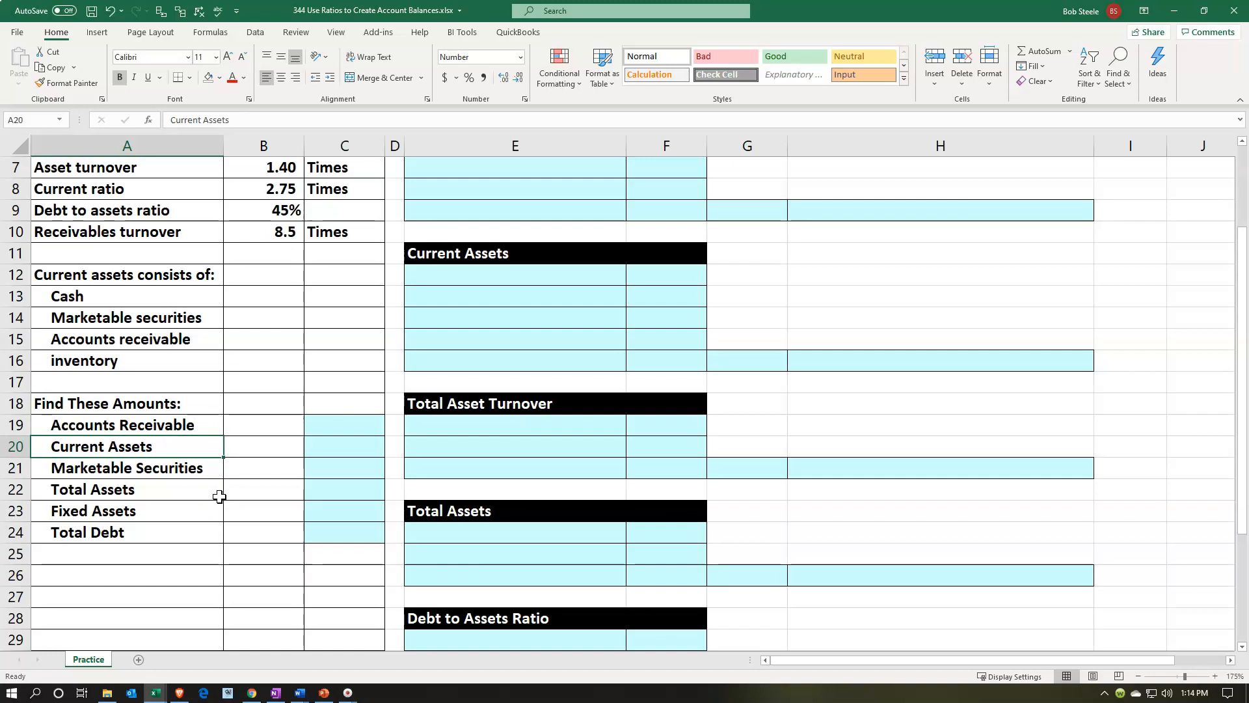
- Review the amounts to find in rows 19–24 against the given account balances and ratios in A3:B10
{"action": "key", "text": "Down"}
{"action": "key", "text": "Down"}
{"action": "key", "text": "Down"}
{"action": "key", "text": "Down"}
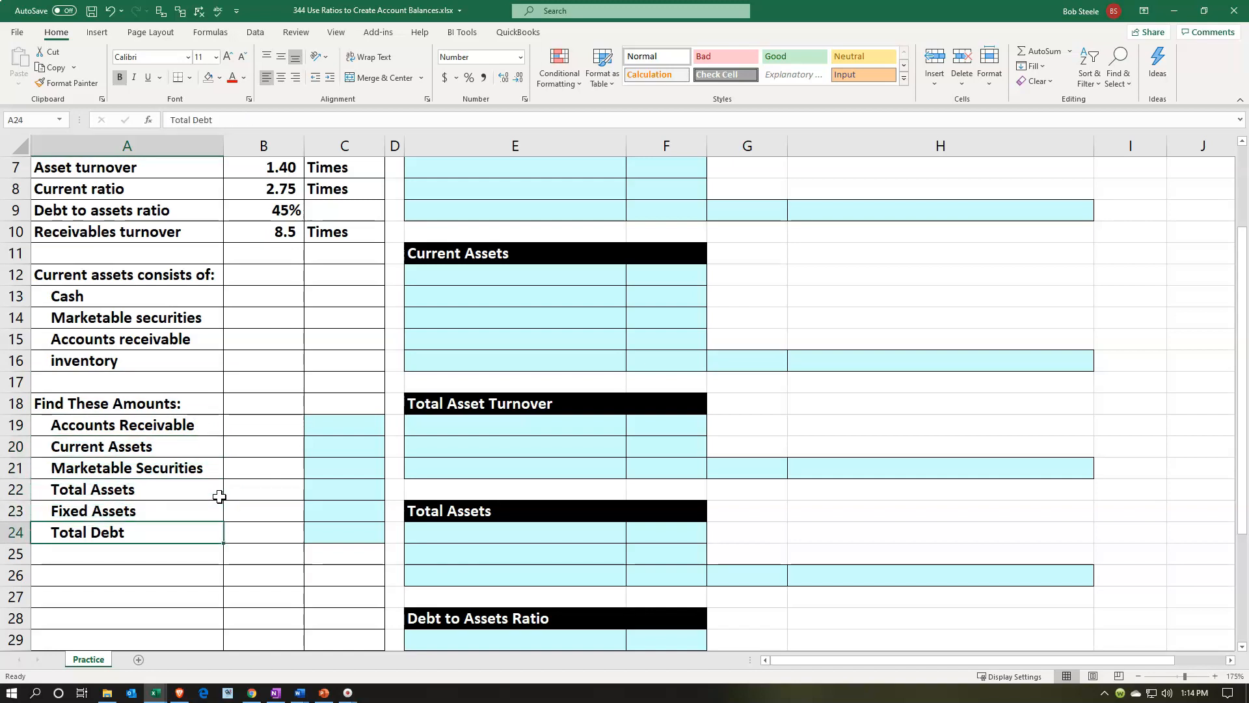
{"action": "scroll", "coordinate": [219, 496], "scroll_direction": "up", "scroll_amount": 2}
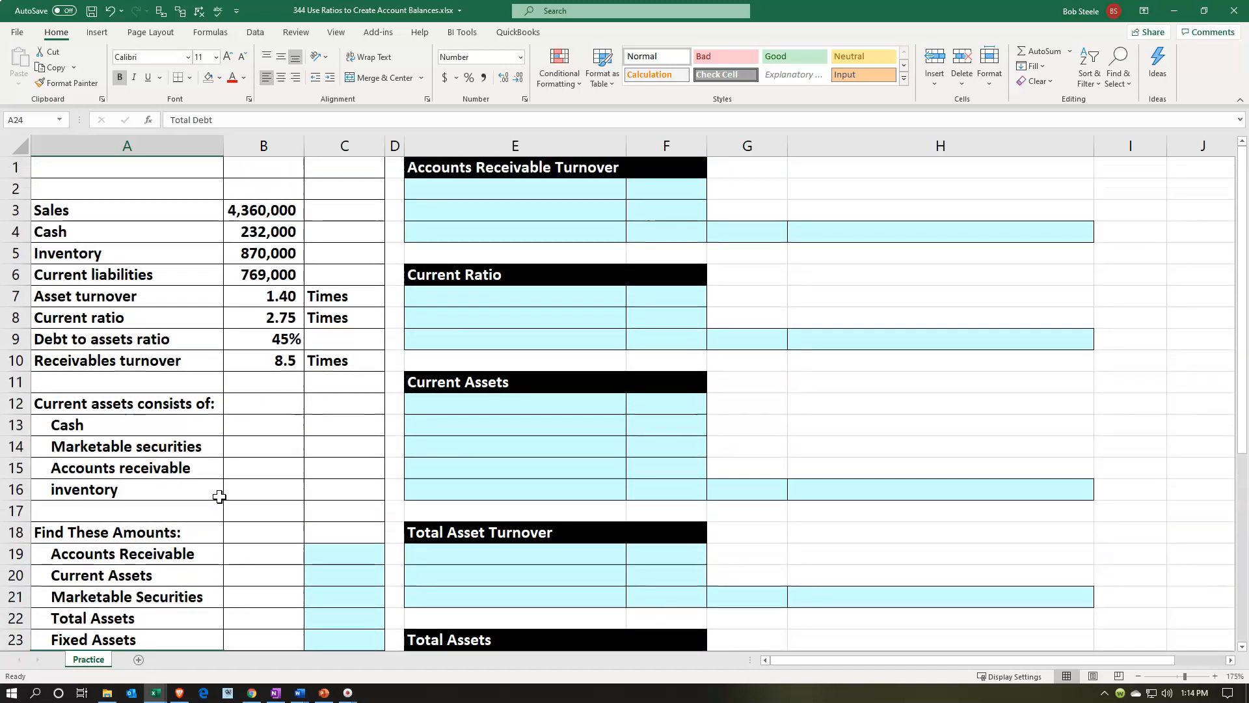
{"action": "left_click", "coordinate": [174, 553]}
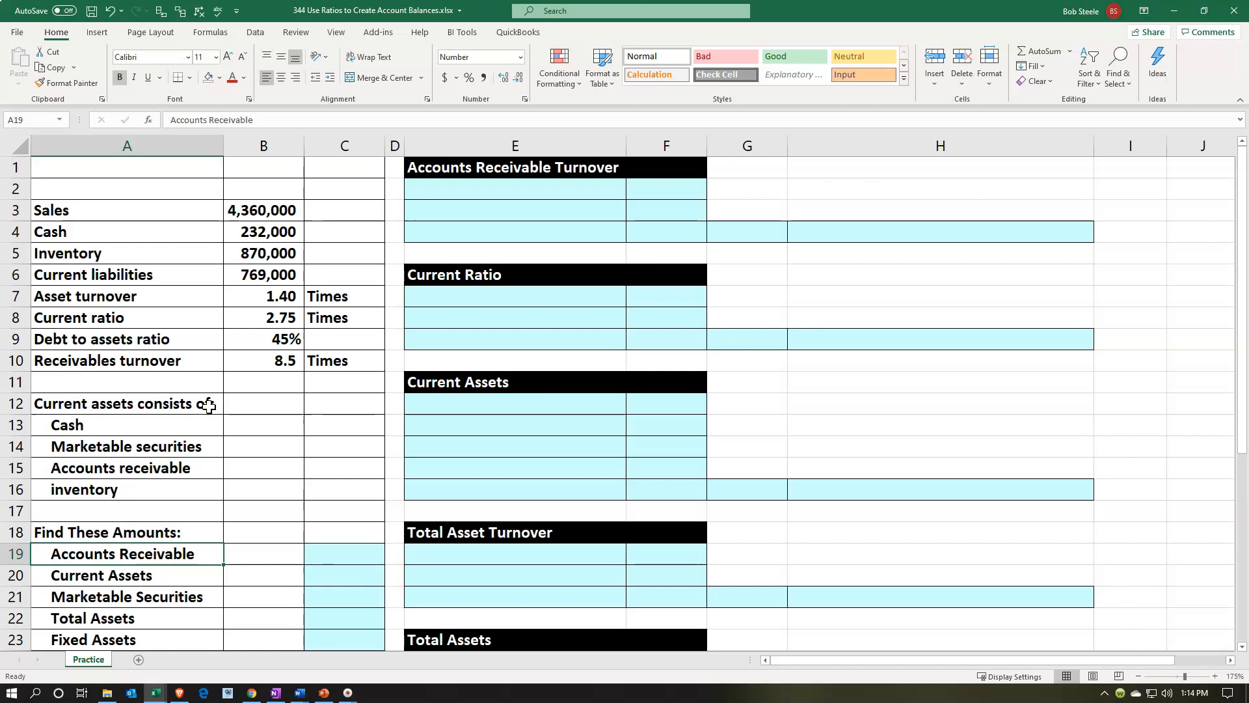
{"action": "left_click", "coordinate": [190, 297]}
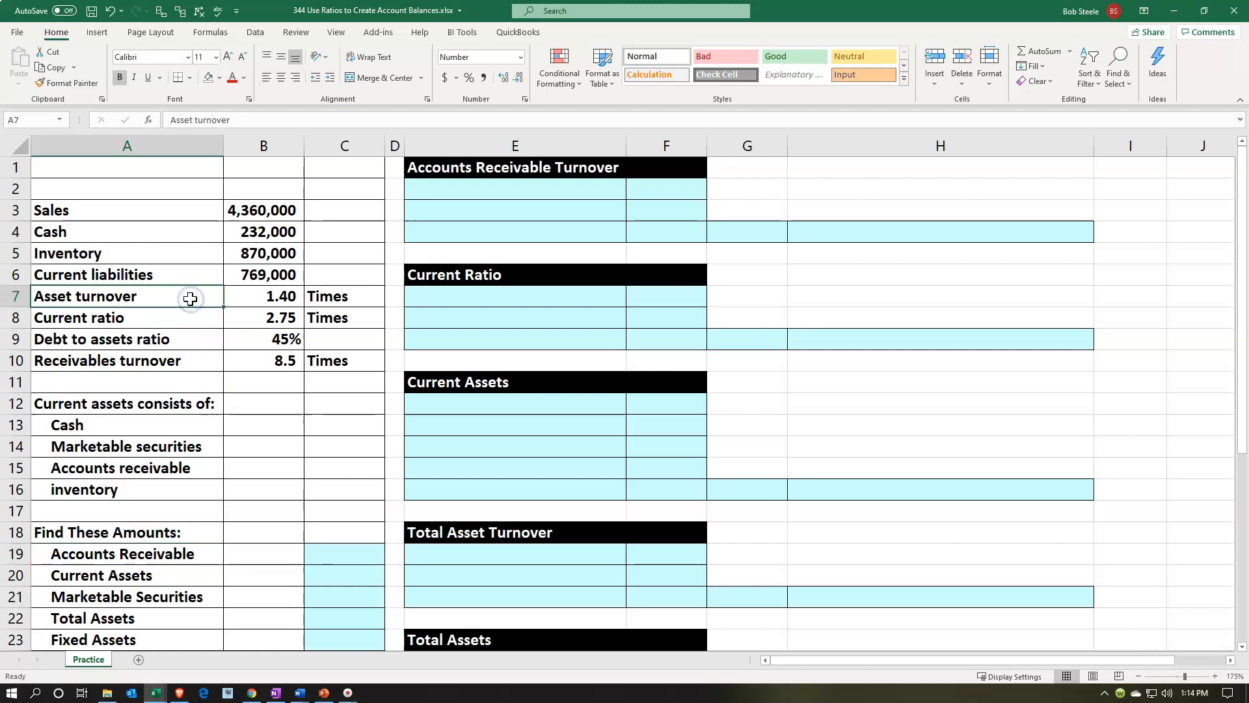
{"action": "key", "text": "Down"}
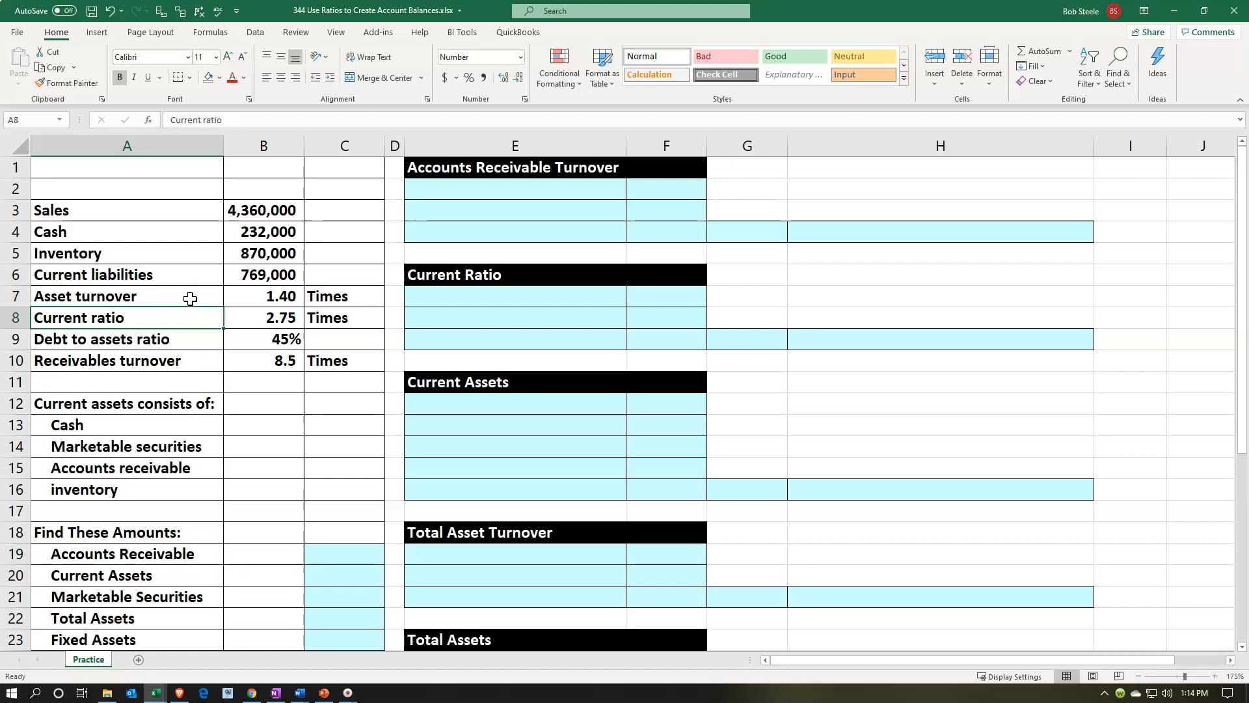
{"action": "key", "text": "Down"}
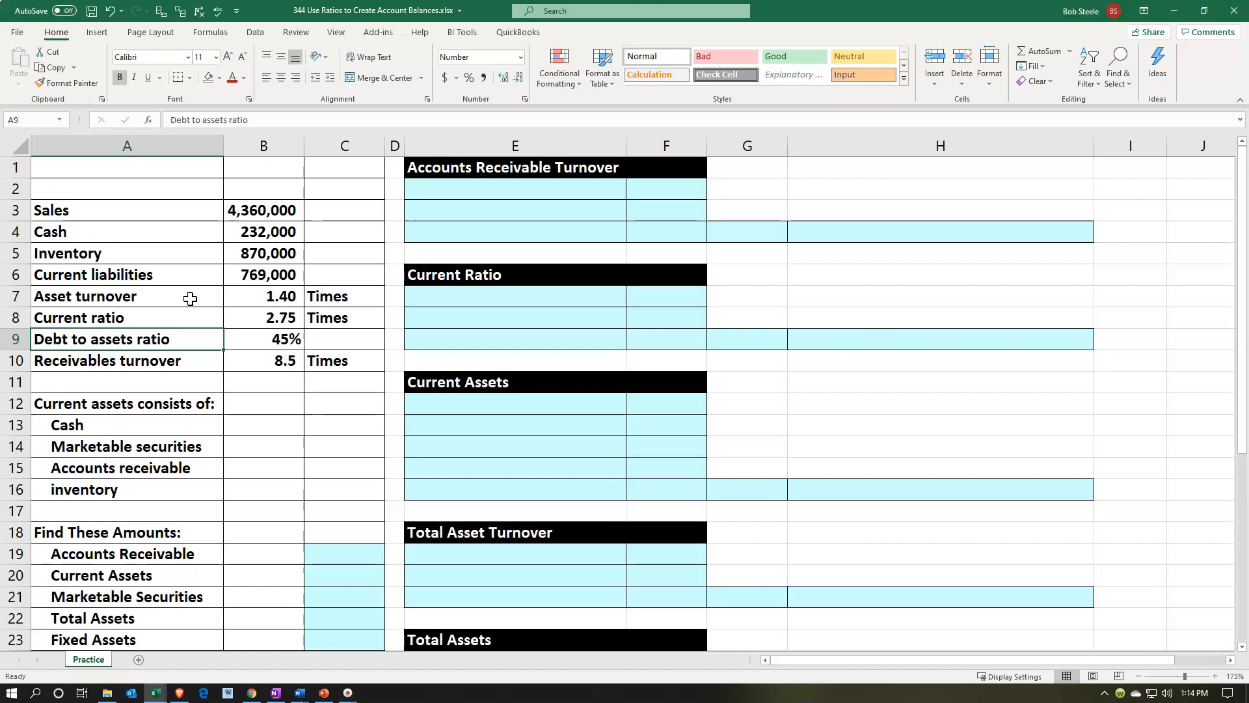
{"action": "left_click_drag", "start_coordinate": [172, 210], "coordinate": [261, 373]}
{"action": "left_click_drag", "start_coordinate": [181, 298], "coordinate": [246, 357]}
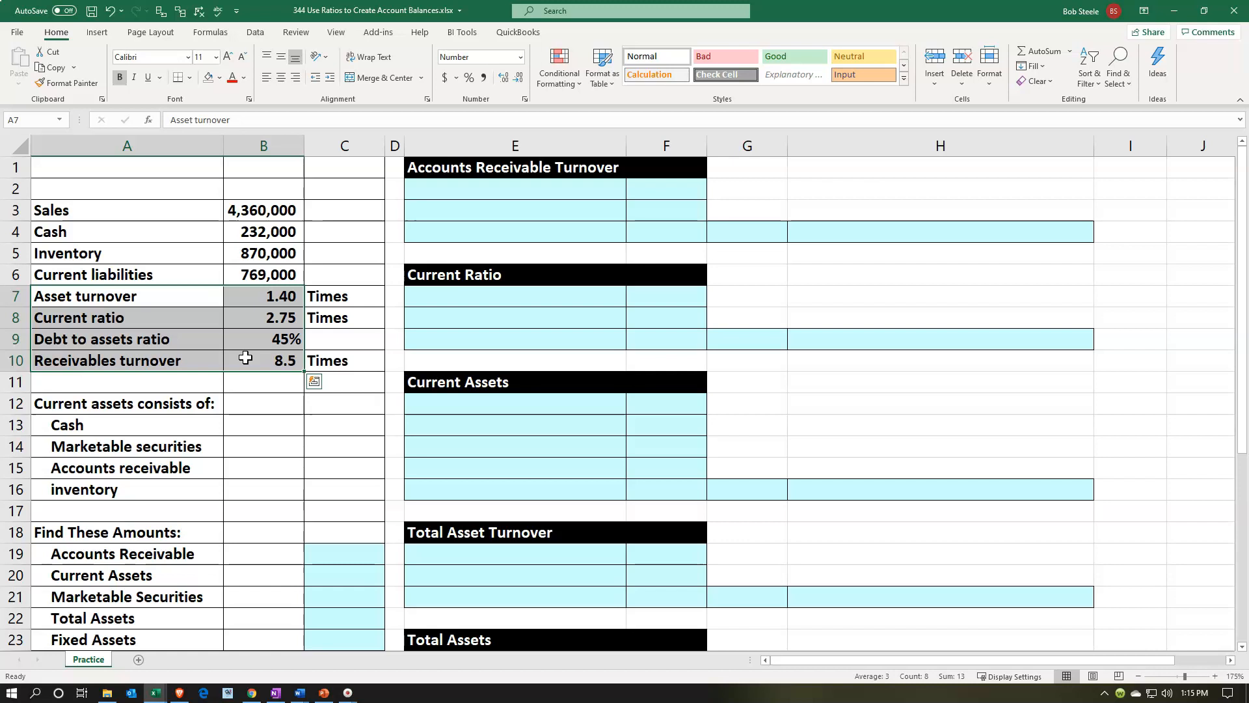
{"action": "left_click_drag", "start_coordinate": [187, 212], "coordinate": [239, 264]}
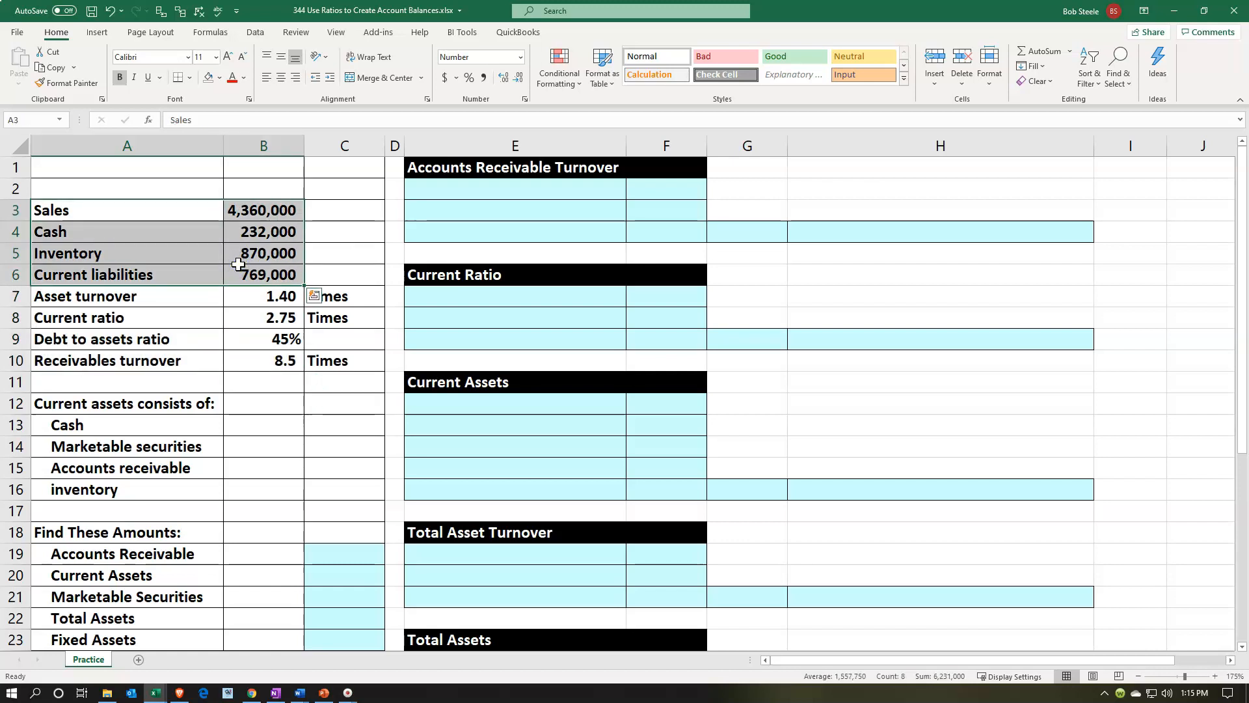
{"action": "left_click_drag", "start_coordinate": [215, 296], "coordinate": [259, 358]}
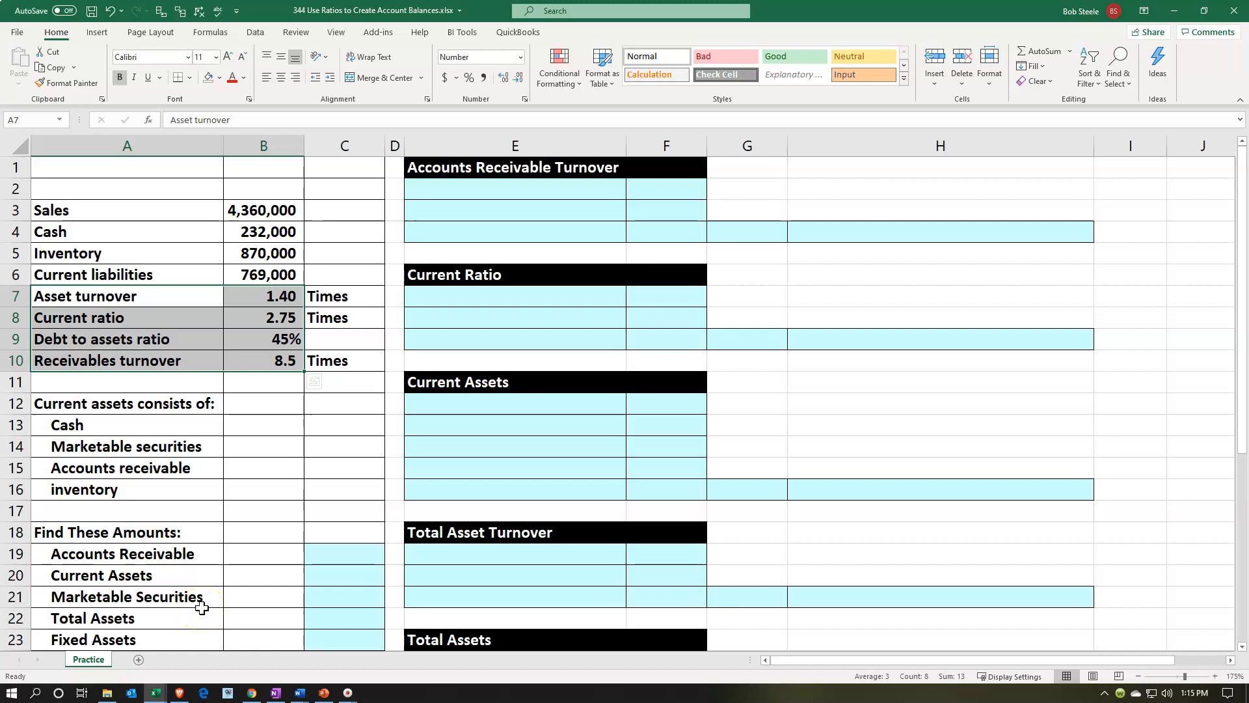
{"action": "left_click", "coordinate": [311, 554]}
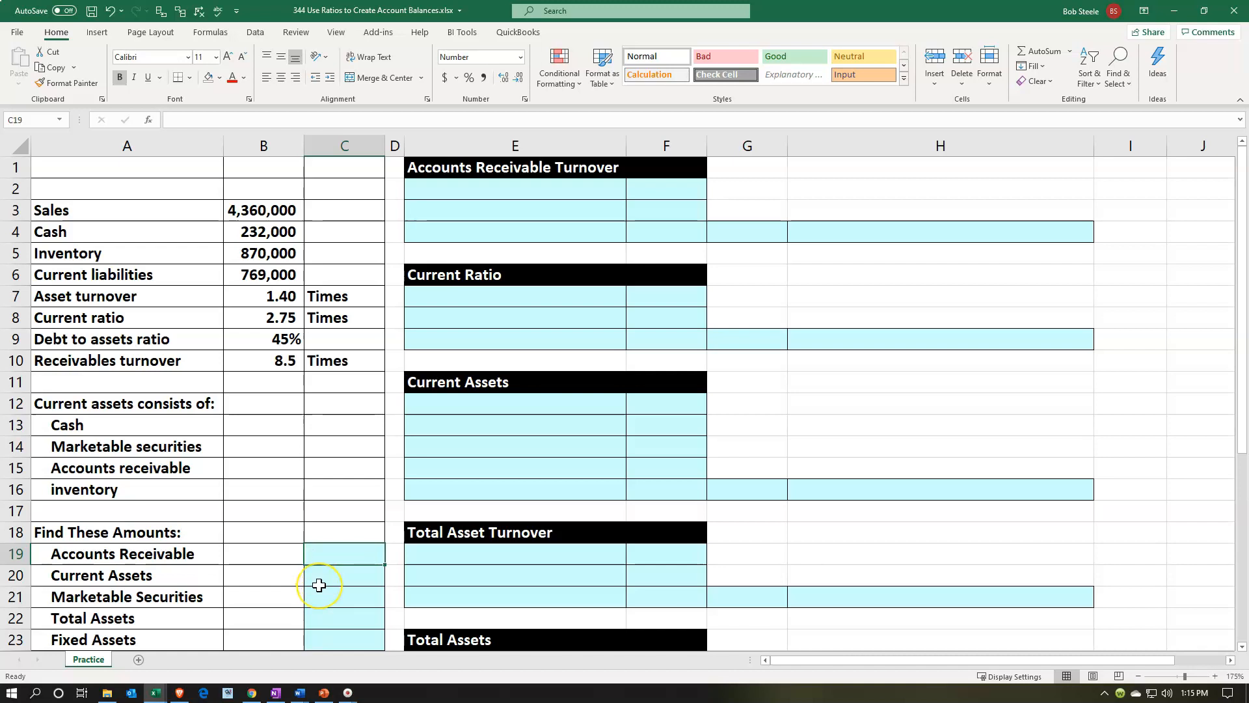
- Highlight the Asset turnover label and value in A7:B7 with a light green fill
{"action": "left_click_drag", "start_coordinate": [190, 296], "coordinate": [242, 296]}
{"action": "right_click", "coordinate": [244, 296]}
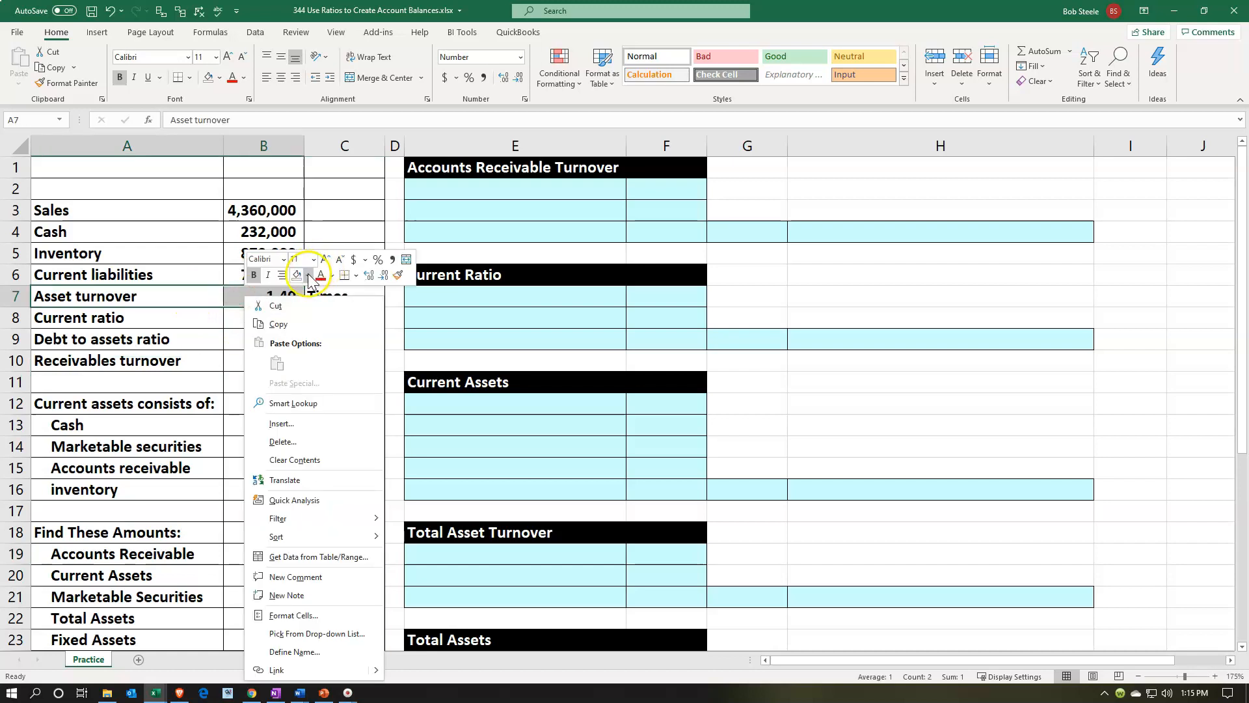
{"action": "left_click", "coordinate": [308, 275]}
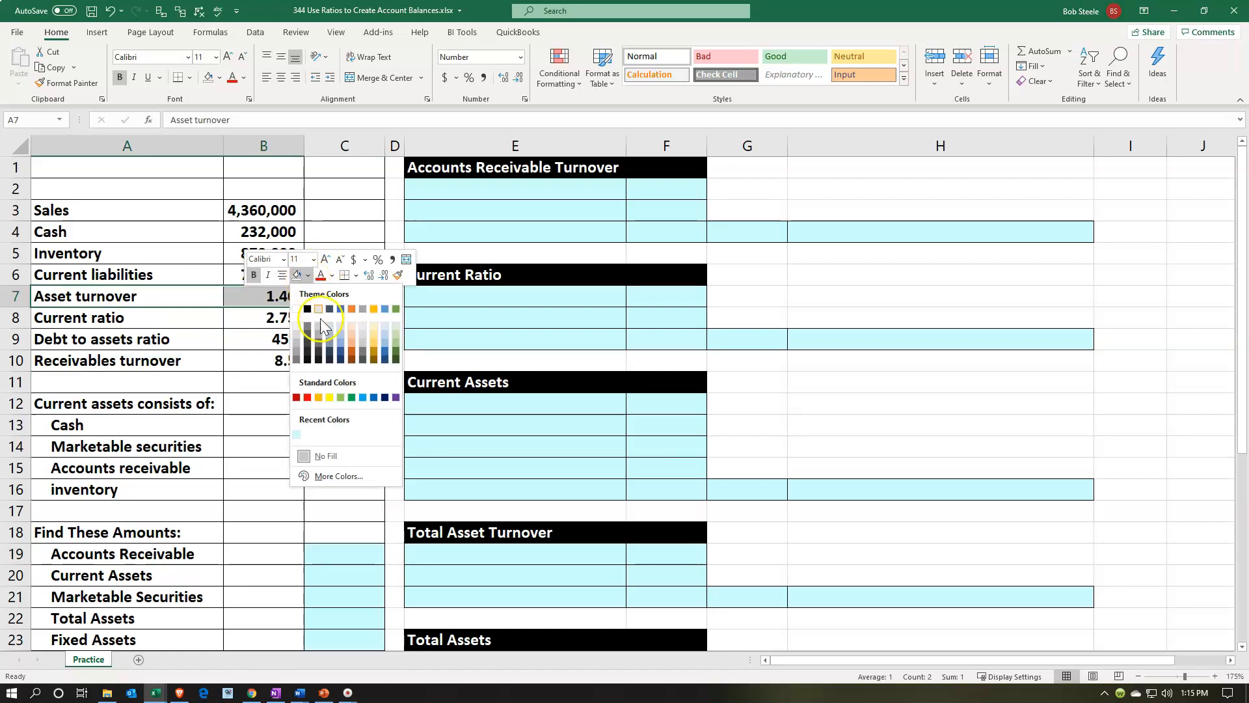
{"action": "left_click", "coordinate": [340, 398]}
{"action": "key", "text": "alt+q"}
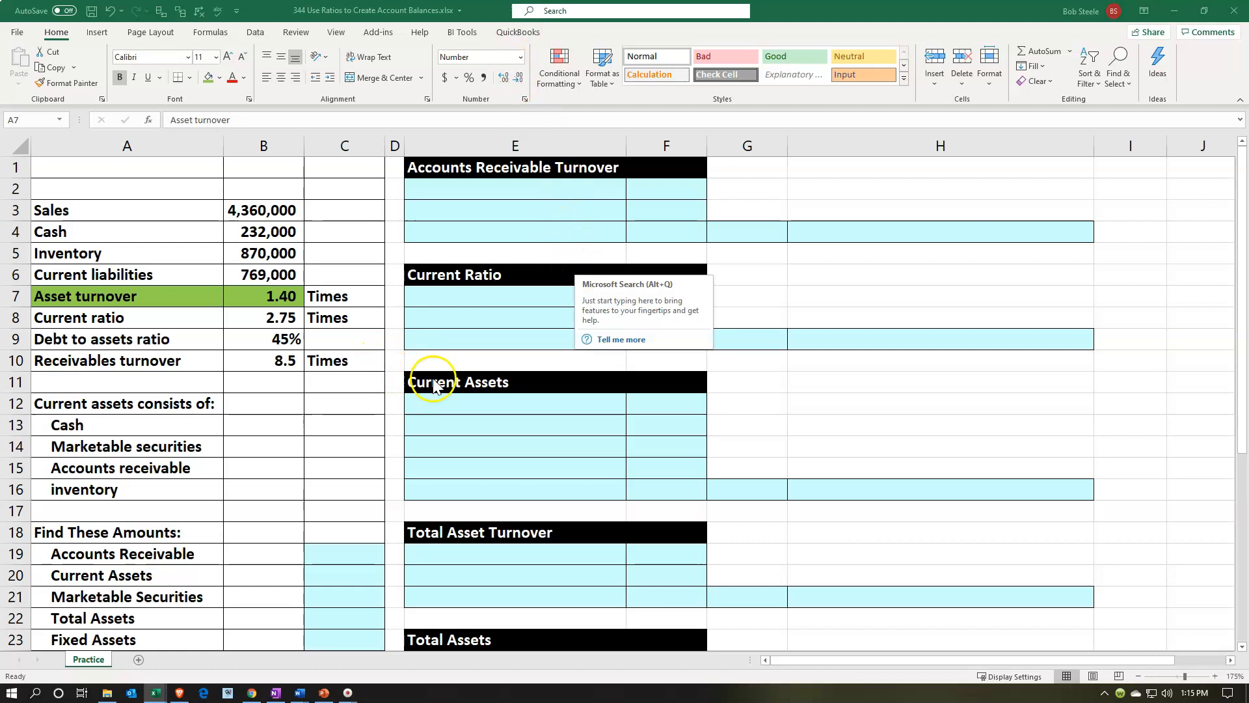
{"action": "key", "text": "Escape"}
{"action": "left_click", "coordinate": [516, 370]}
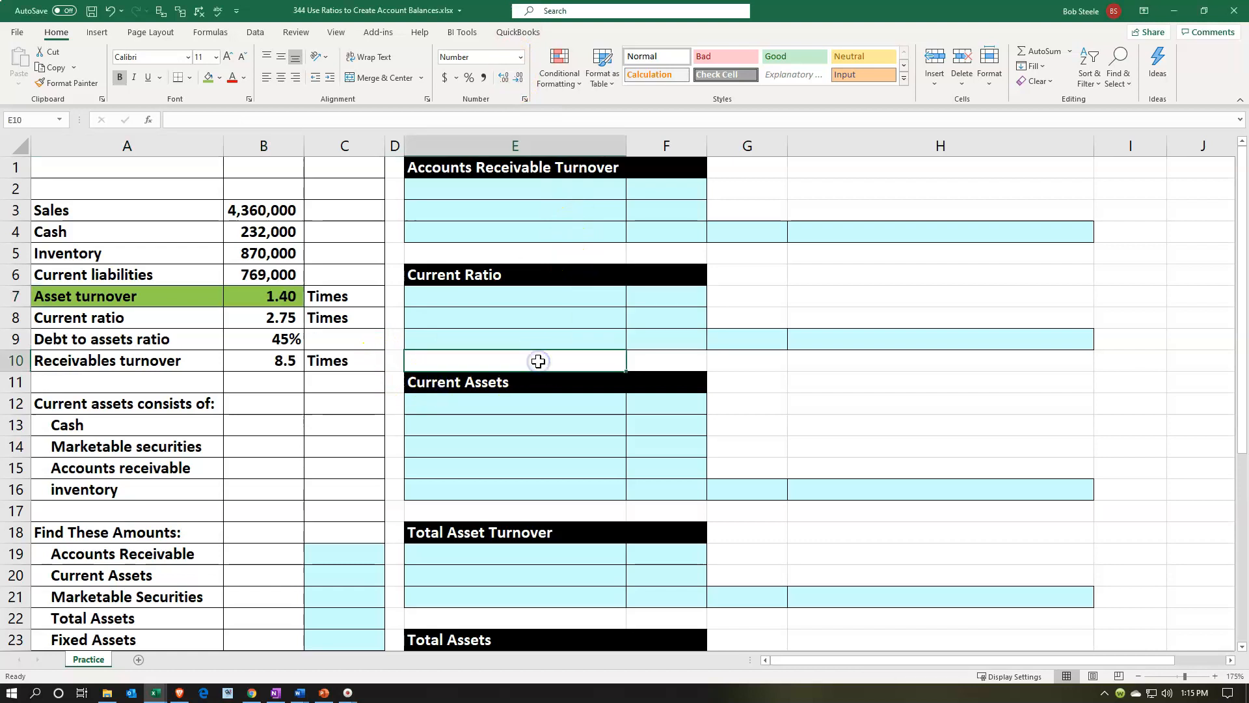
- Label the Total Asset Turnover rows in E19:E21 as Sales, Total assets and Total asset turnover
{"action": "scroll", "coordinate": [538, 361], "scroll_direction": "down", "scroll_amount": 2}
{"action": "scroll", "coordinate": [538, 361], "scroll_direction": "down", "scroll_amount": 1}
{"action": "left_click", "coordinate": [539, 361]}
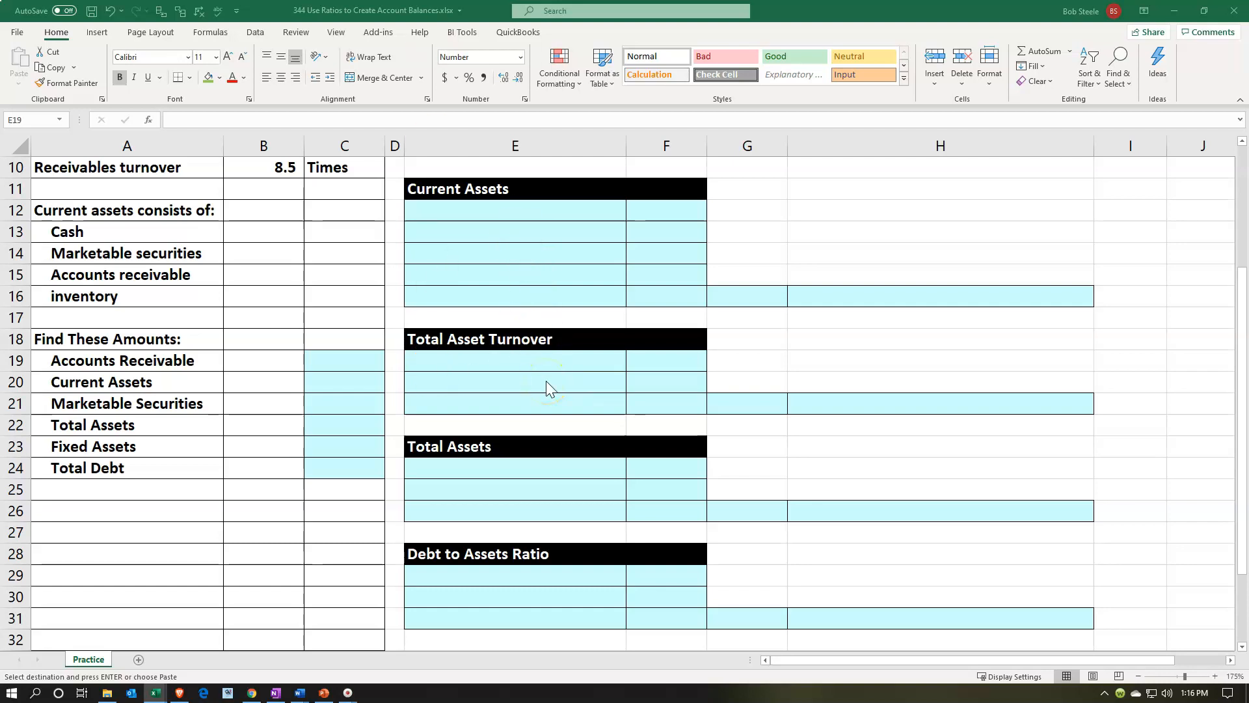
{"action": "scroll", "coordinate": [546, 381], "scroll_direction": "down", "scroll_amount": 2}
{"action": "left_click", "coordinate": [470, 231]}
{"action": "key", "text": "ctrl+v"}
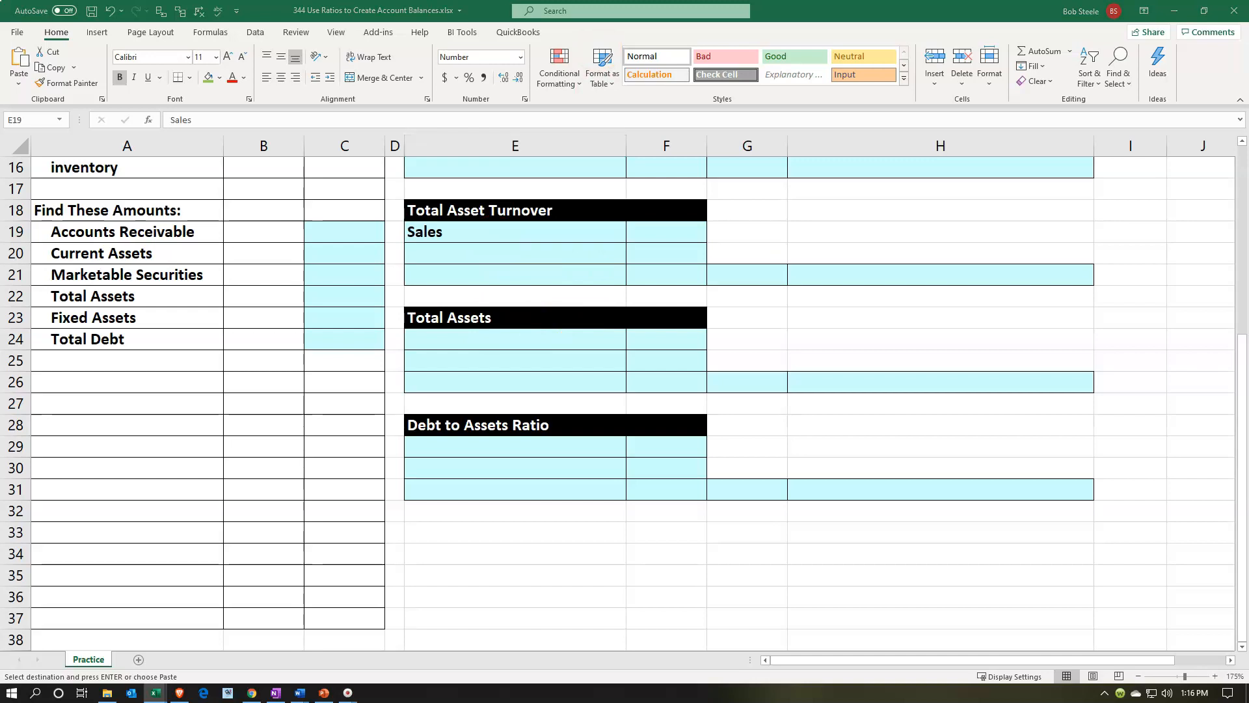
{"action": "left_click", "coordinate": [508, 250]}
{"action": "key", "text": "ctrl+v"}
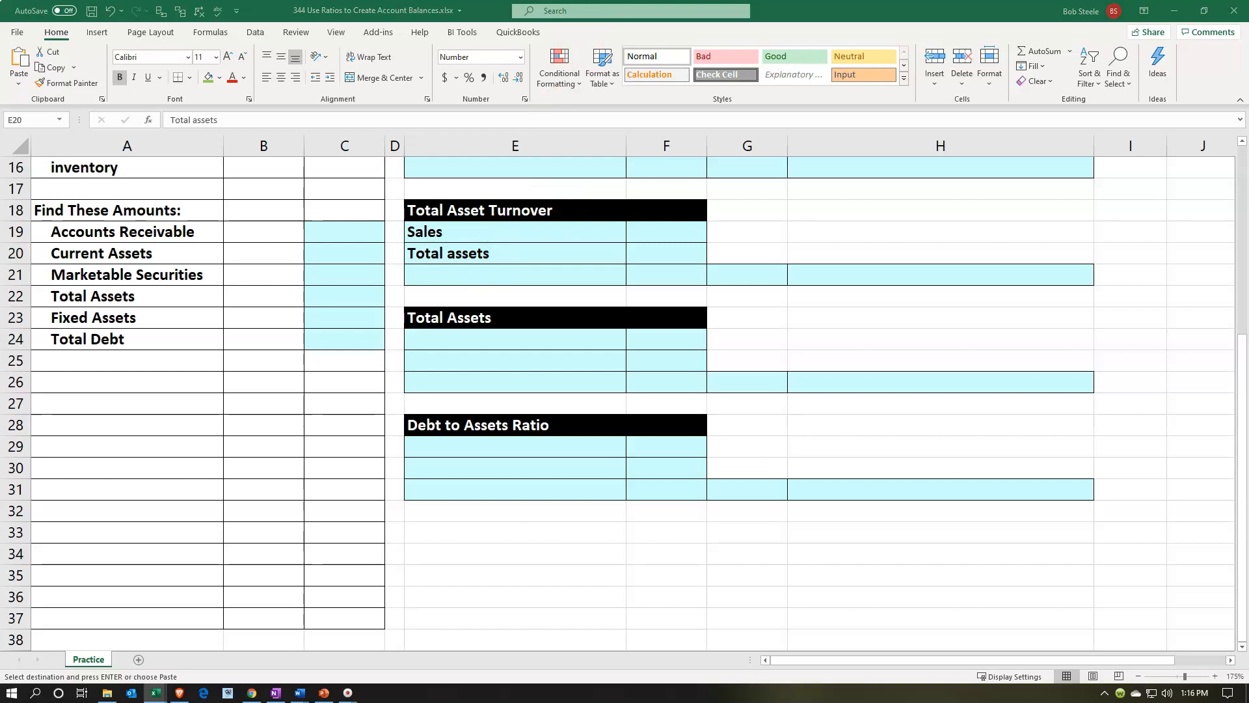
{"action": "left_click", "coordinate": [460, 276]}
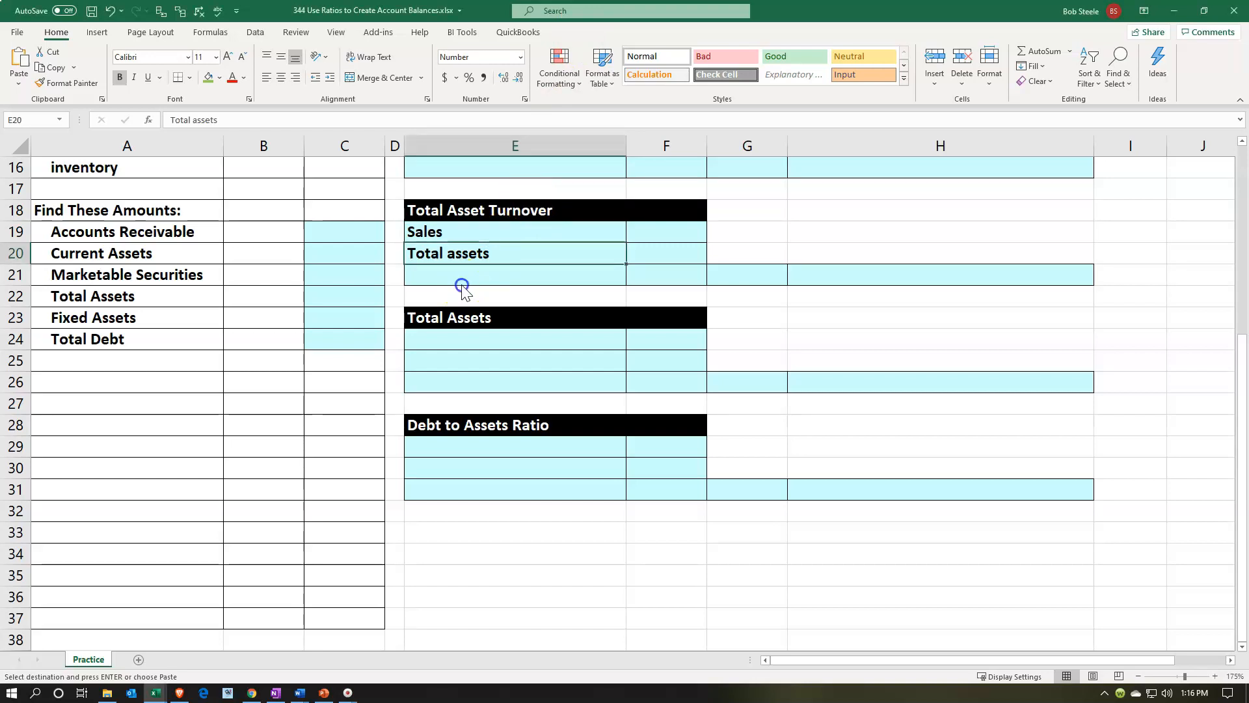
{"action": "key", "text": "ctrl+v"}
{"action": "key", "text": "Right"}
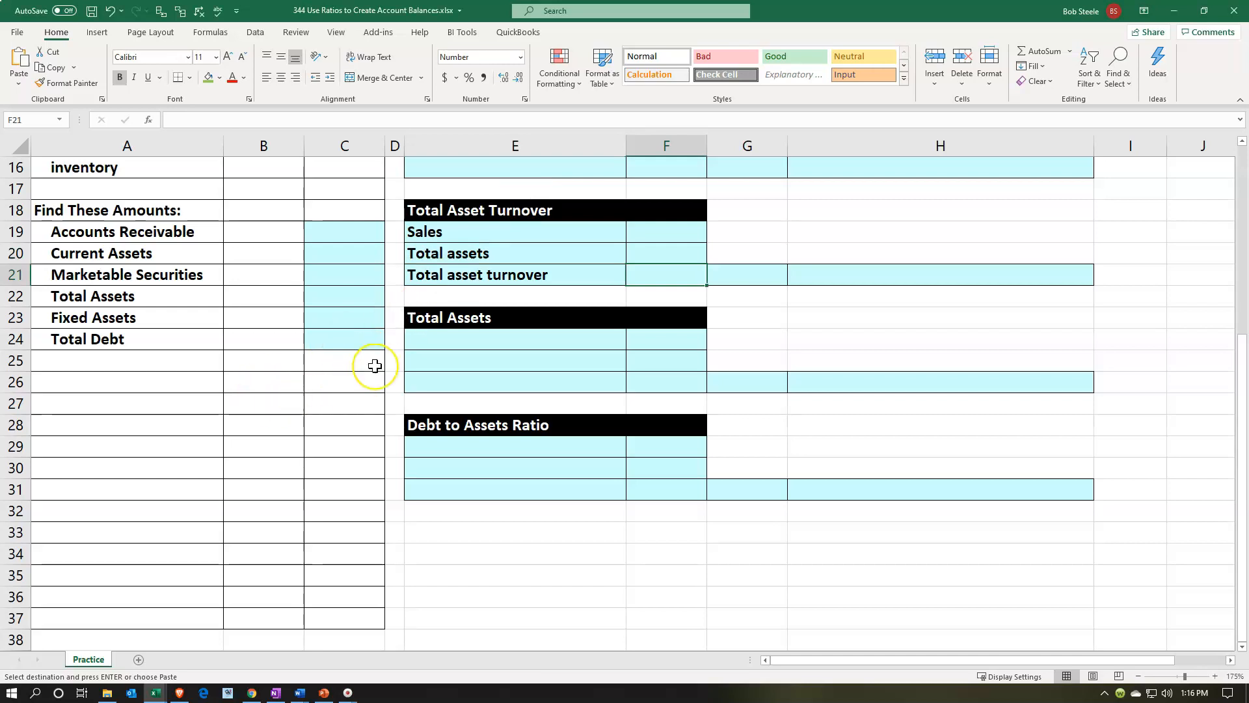
- Link the total asset turnover cell F21 to the given ratio in B7 and show it with two decimals
{"action": "type", "text": "="}
{"action": "scroll", "coordinate": [375, 366], "scroll_direction": "up", "scroll_amount": 3}
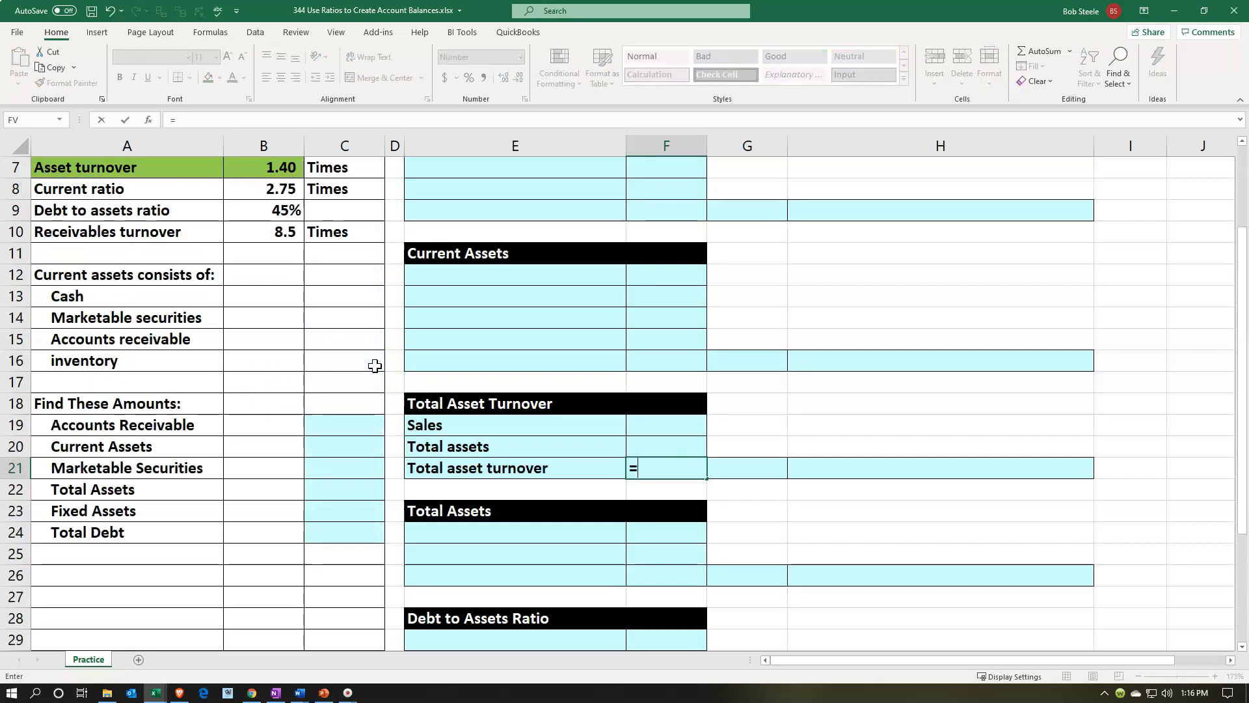
{"action": "scroll", "coordinate": [375, 366], "scroll_direction": "up", "scroll_amount": 1}
{"action": "left_click", "coordinate": [277, 231]}
{"action": "key", "text": "Return"}
{"action": "left_click", "coordinate": [656, 528]}
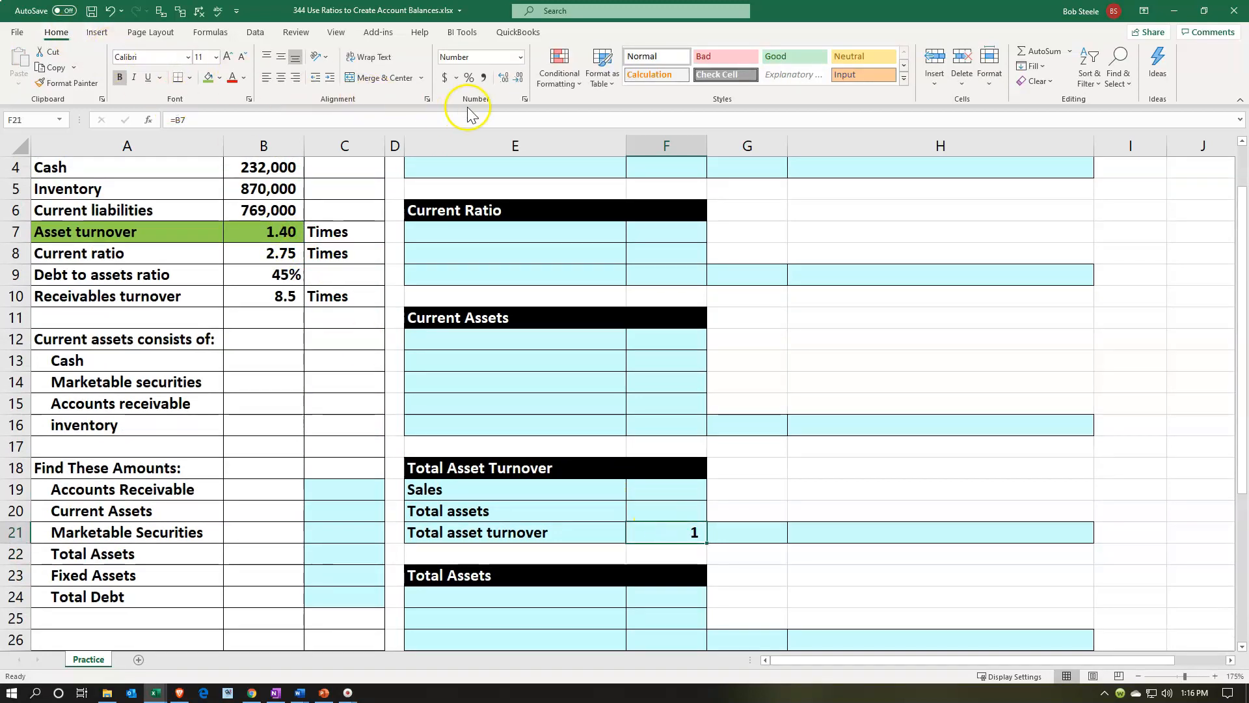
{"action": "left_click", "coordinate": [504, 79]}
{"action": "left_click", "coordinate": [504, 81]}
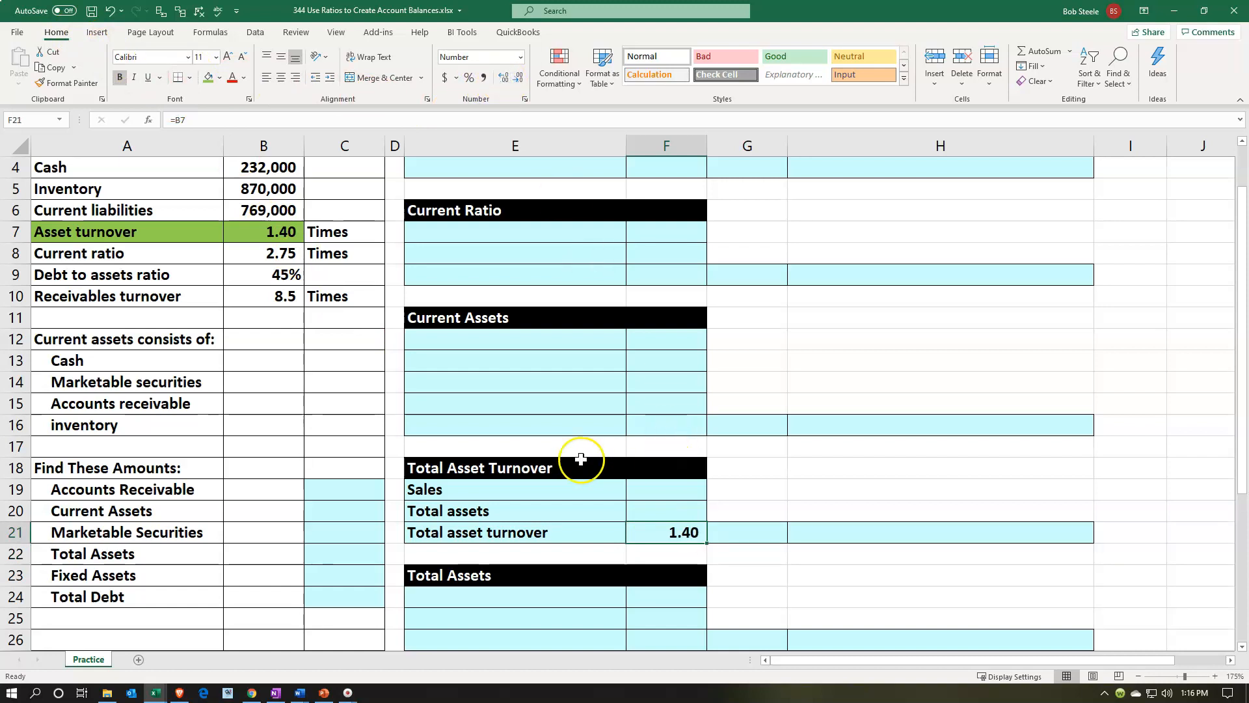
- Link the Sales amount in F19 of the Total Asset Turnover table to the given sales in B3
{"action": "scroll", "coordinate": [573, 458], "scroll_direction": "up", "scroll_amount": 1}
{"action": "left_click", "coordinate": [662, 552]}
{"action": "type", "text": "="}
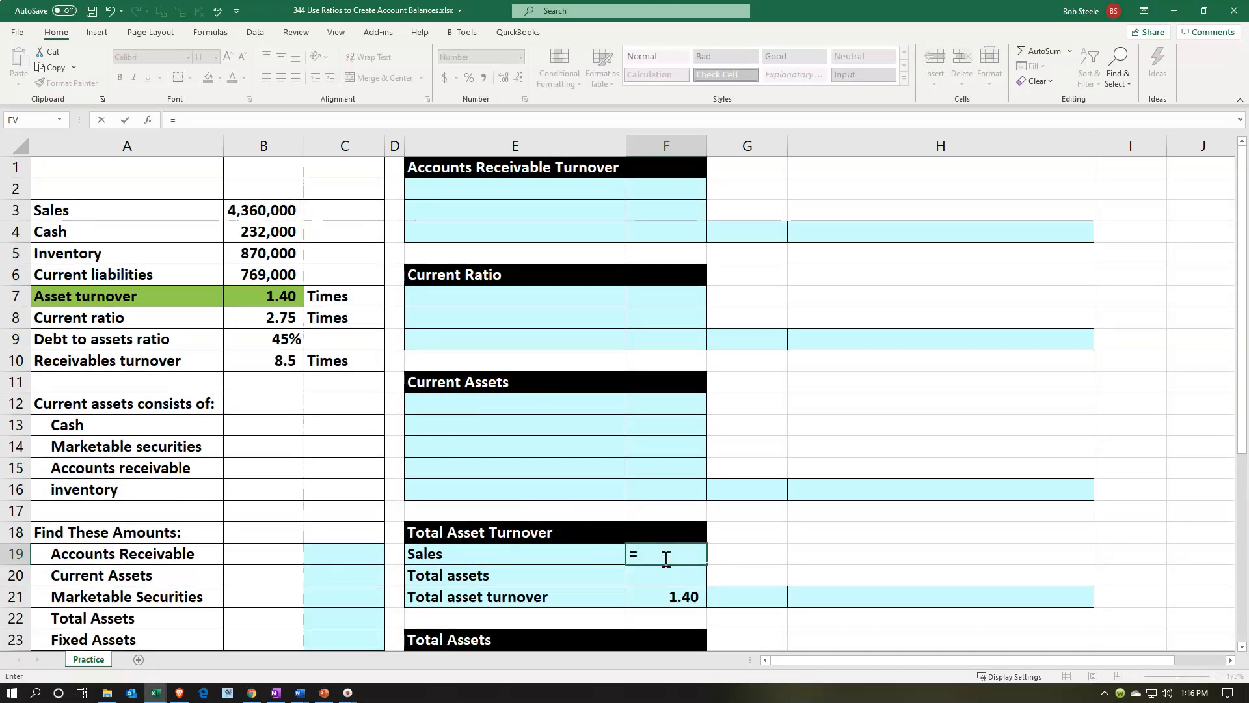
{"action": "left_click", "coordinate": [293, 218]}
{"action": "key", "text": "Return"}
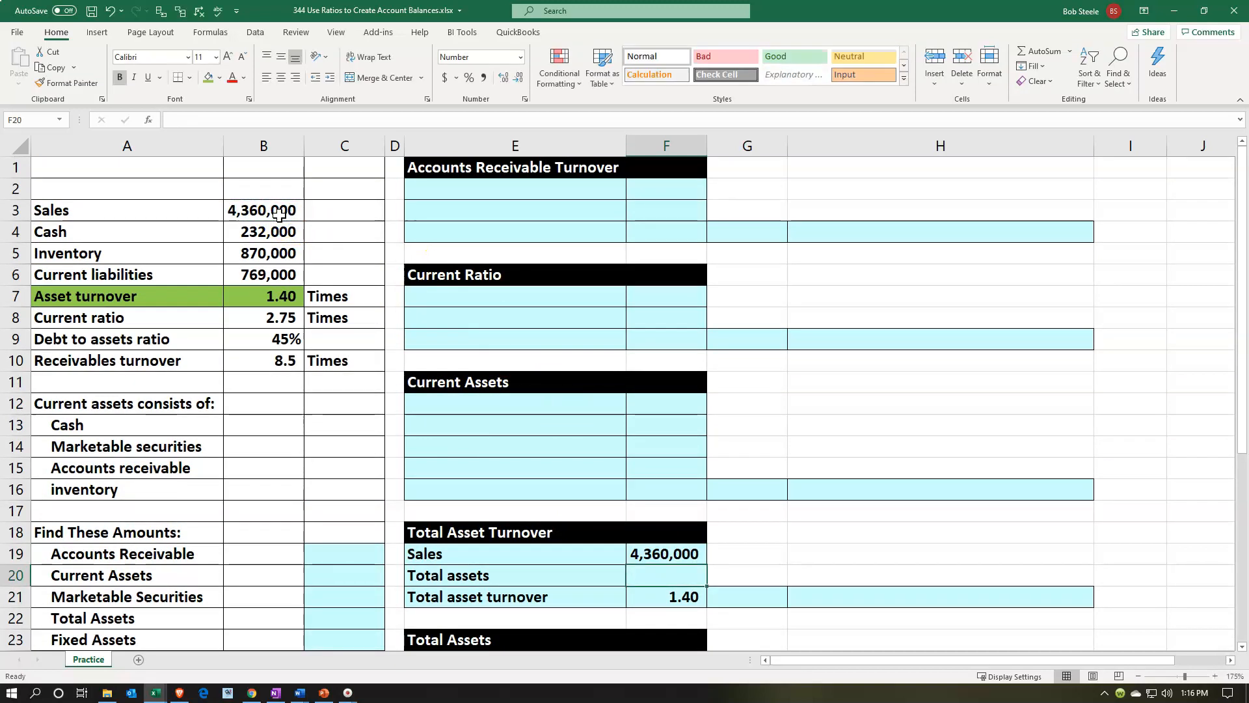
- Highlight the unknown total assets cell F20 with a yellow fill
{"action": "right_click", "coordinate": [656, 579]}
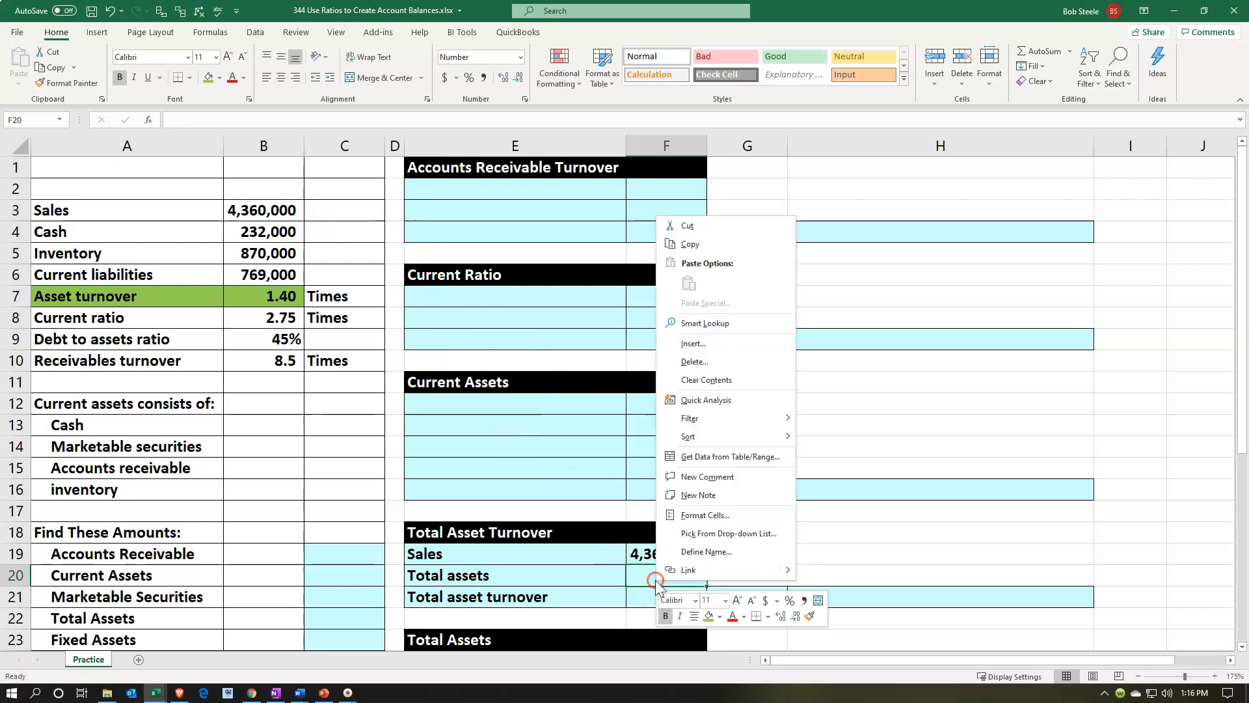
{"action": "left_click", "coordinate": [720, 618]}
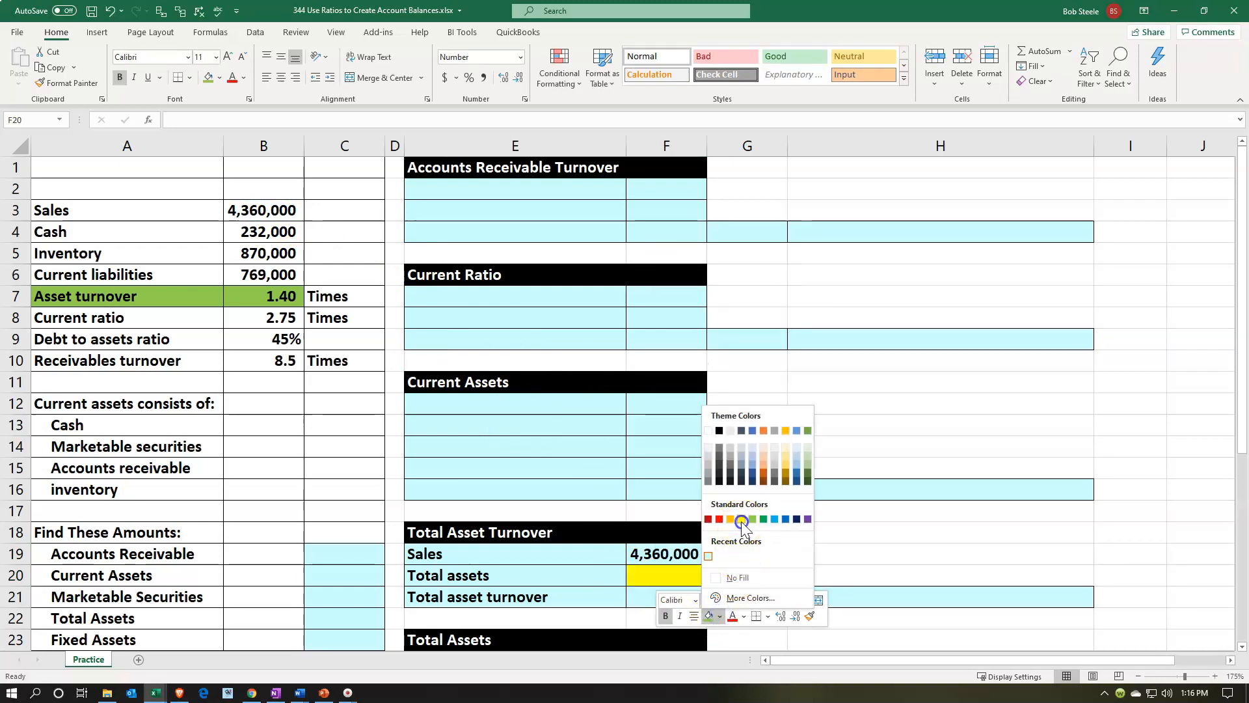
{"action": "left_click", "coordinate": [742, 520]}
- Write the equation 4360000 / x = 1.40 in H21 beside the total asset turnover
{"action": "scroll", "coordinate": [741, 517], "scroll_direction": "down", "scroll_amount": 1}
{"action": "left_click", "coordinate": [795, 531]}
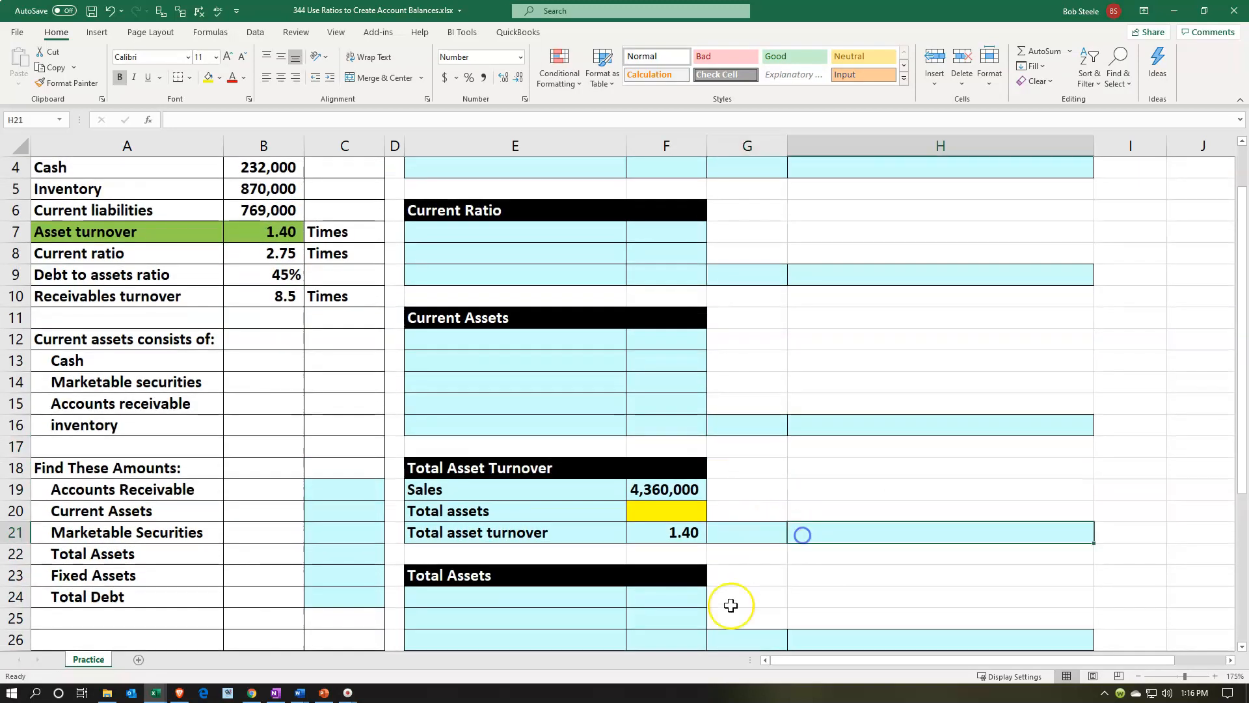
{"action": "type", "text": "43"}
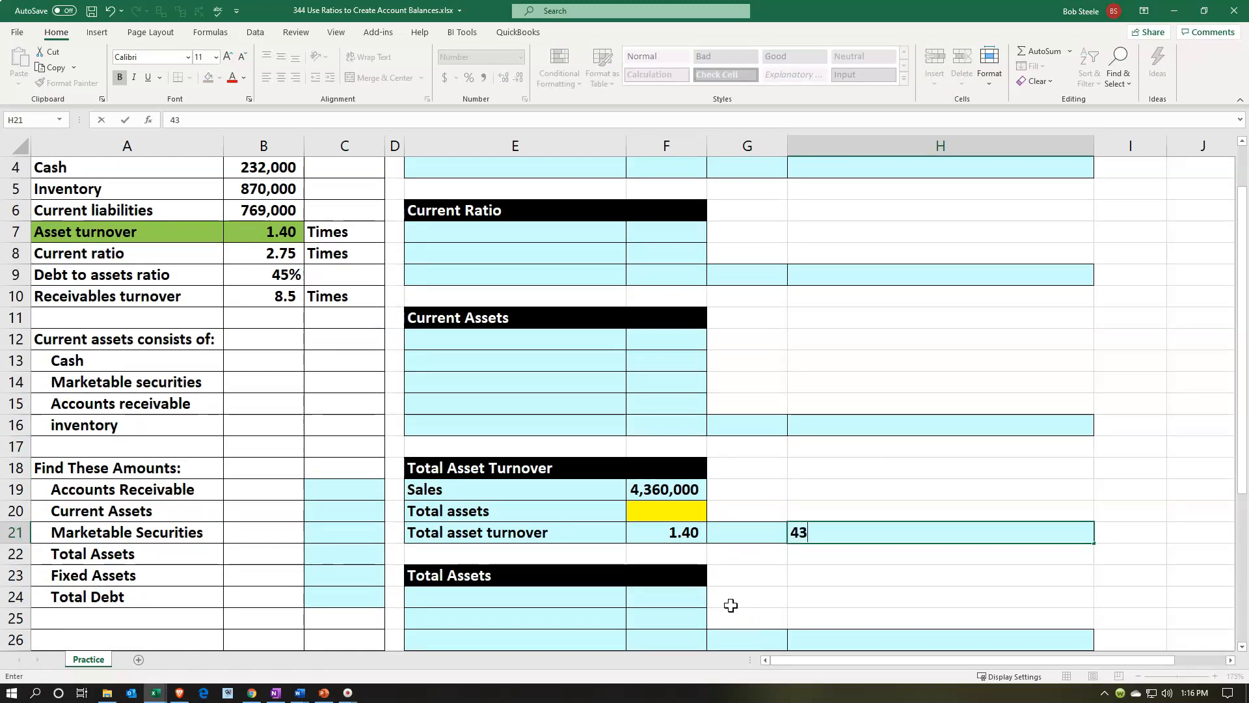
{"action": "type", "text": "60000 / x = 1.40"}
{"action": "key", "text": "Return"}
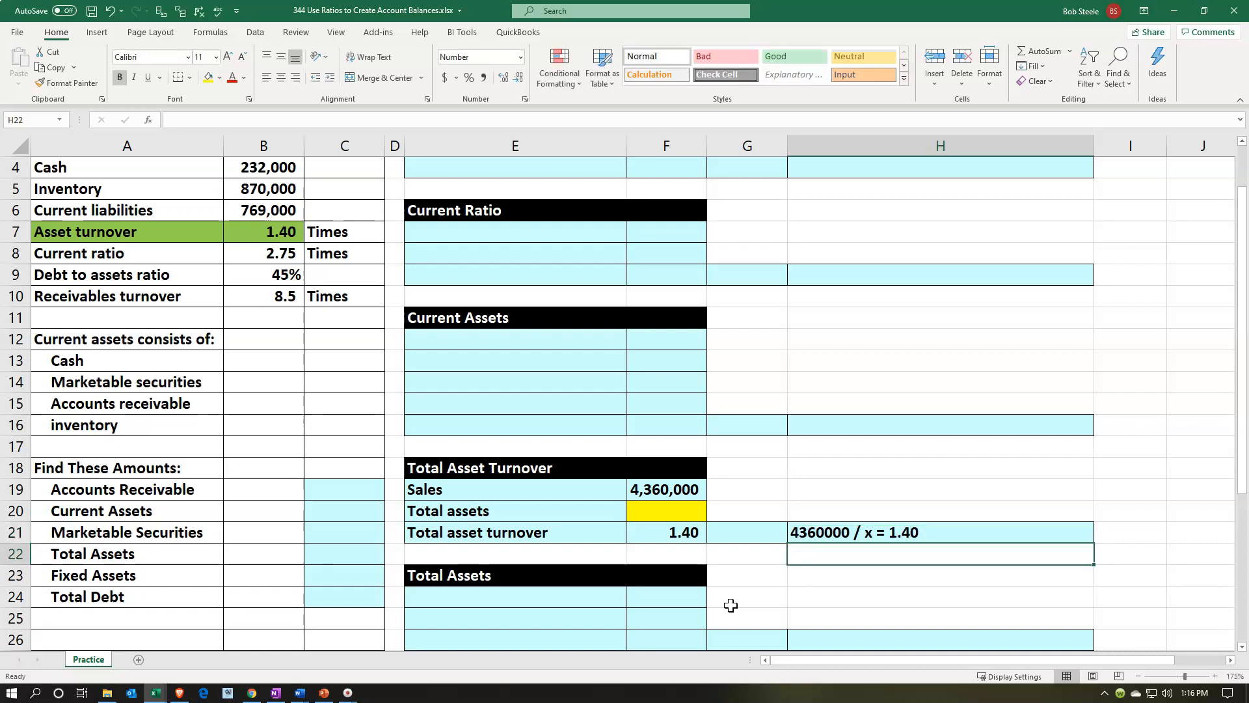
- Replace the total asset turnover in F21 with the formula =F19/F20, dividing sales by total assets
{"action": "key", "text": "Left"}
{"action": "key", "text": "Left"}
{"action": "key", "text": "Up"}
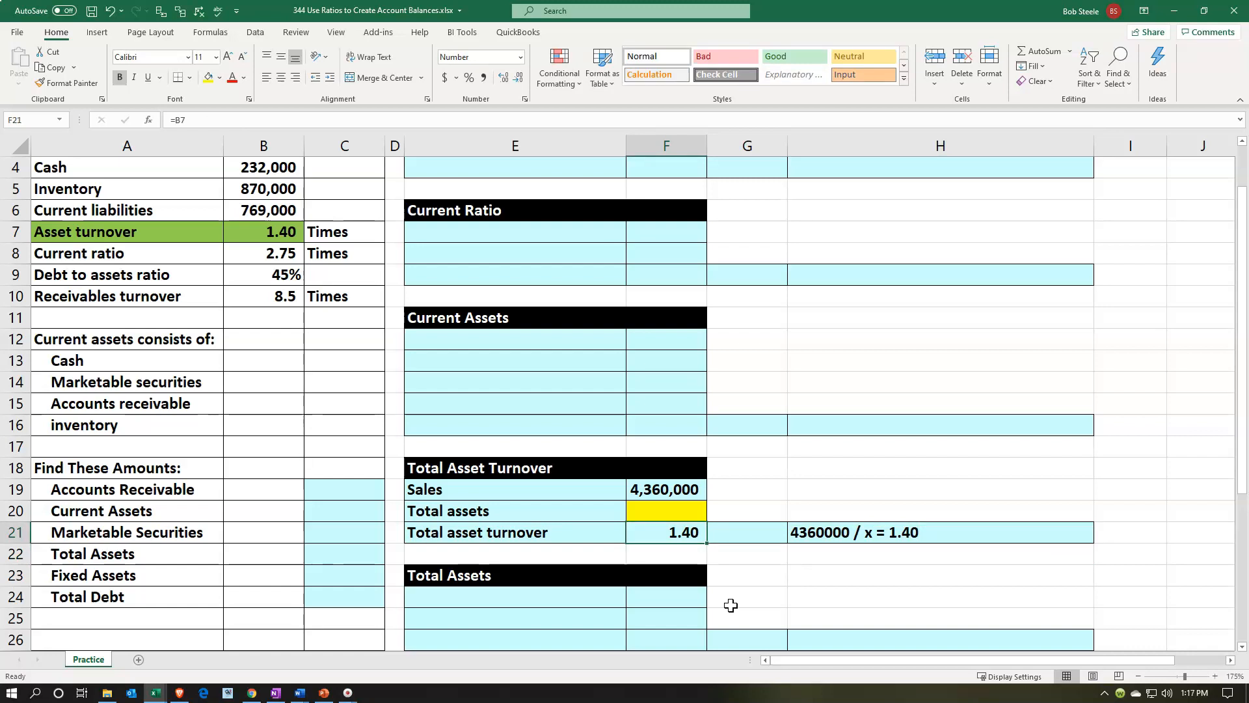
{"action": "key", "text": "Delete"}
{"action": "type", "text": "="}
{"action": "key", "text": "Up"}
{"action": "key", "text": "Up"}
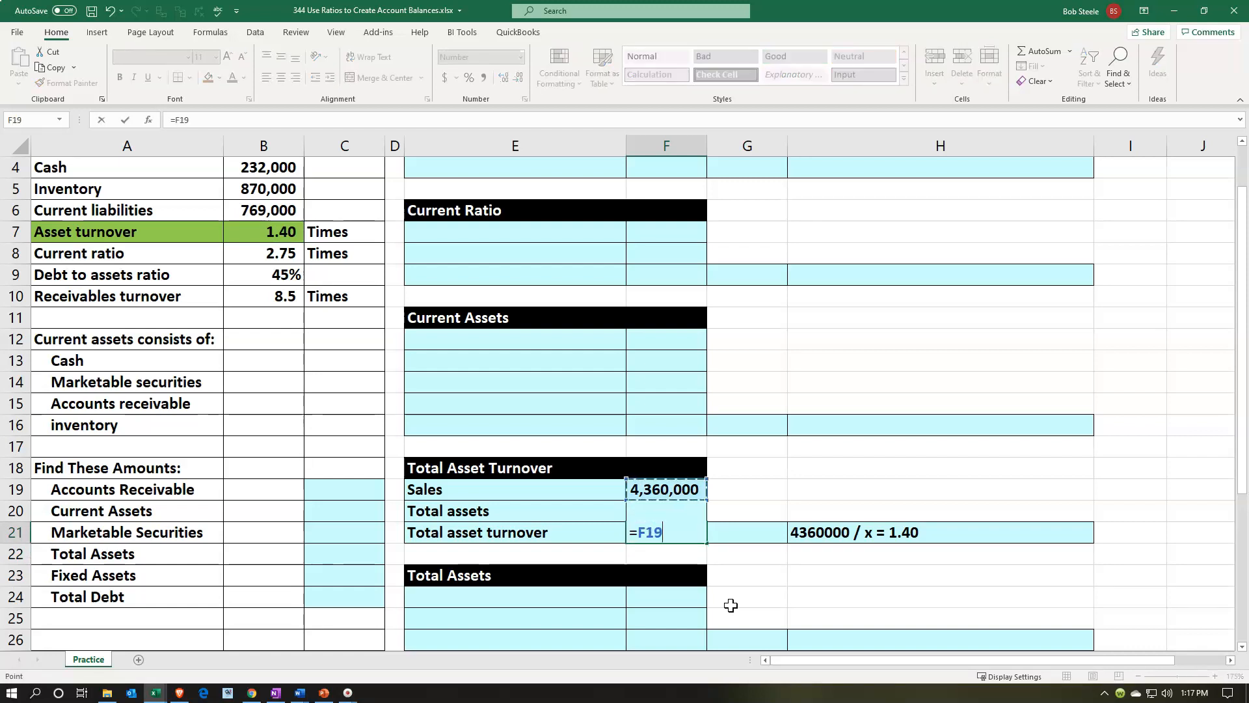
{"action": "type", "text": "/"}
{"action": "key", "text": "Up"}
{"action": "key", "text": "Return"}
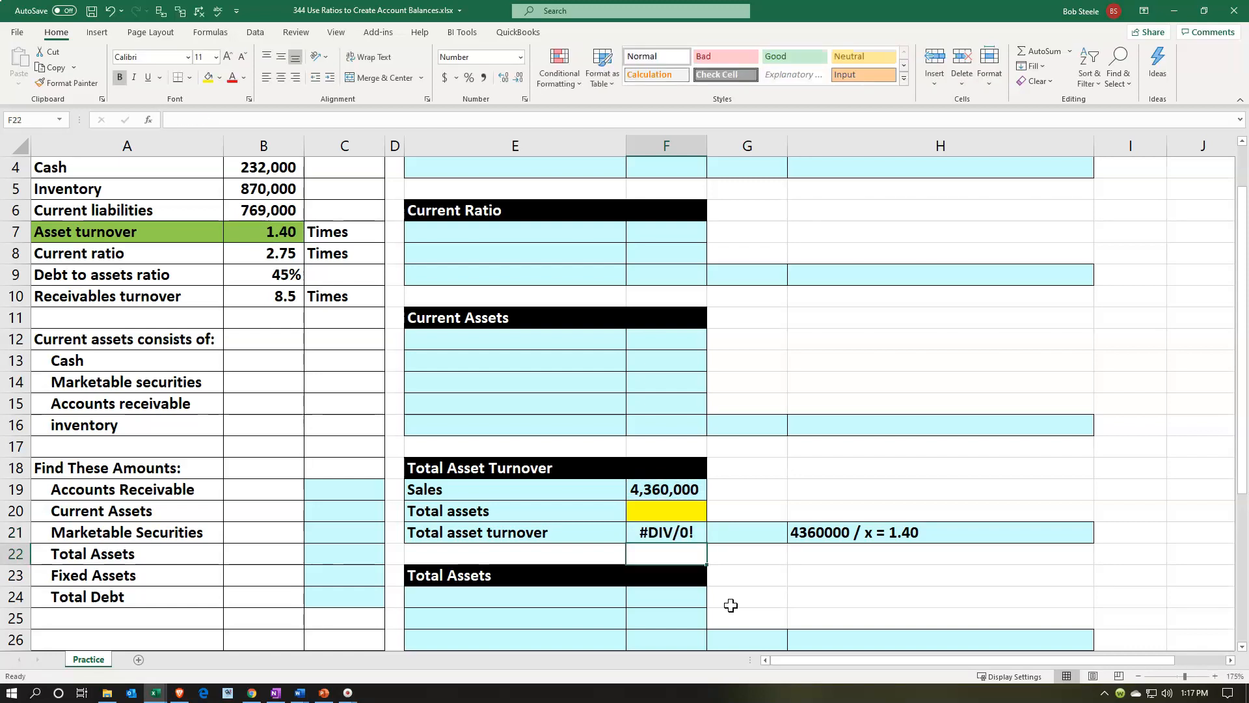
- Enter 100 as a trial value for total assets in F20
{"action": "key", "text": "Up"}
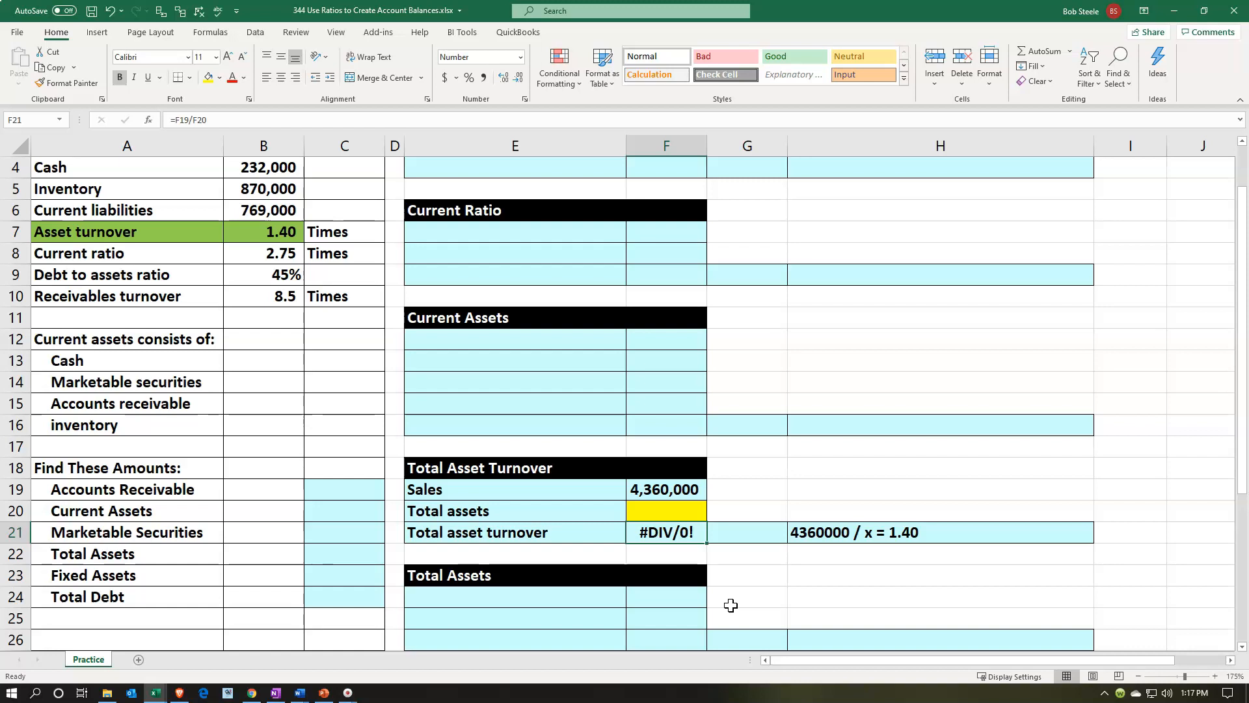
{"action": "key", "text": "Up"}
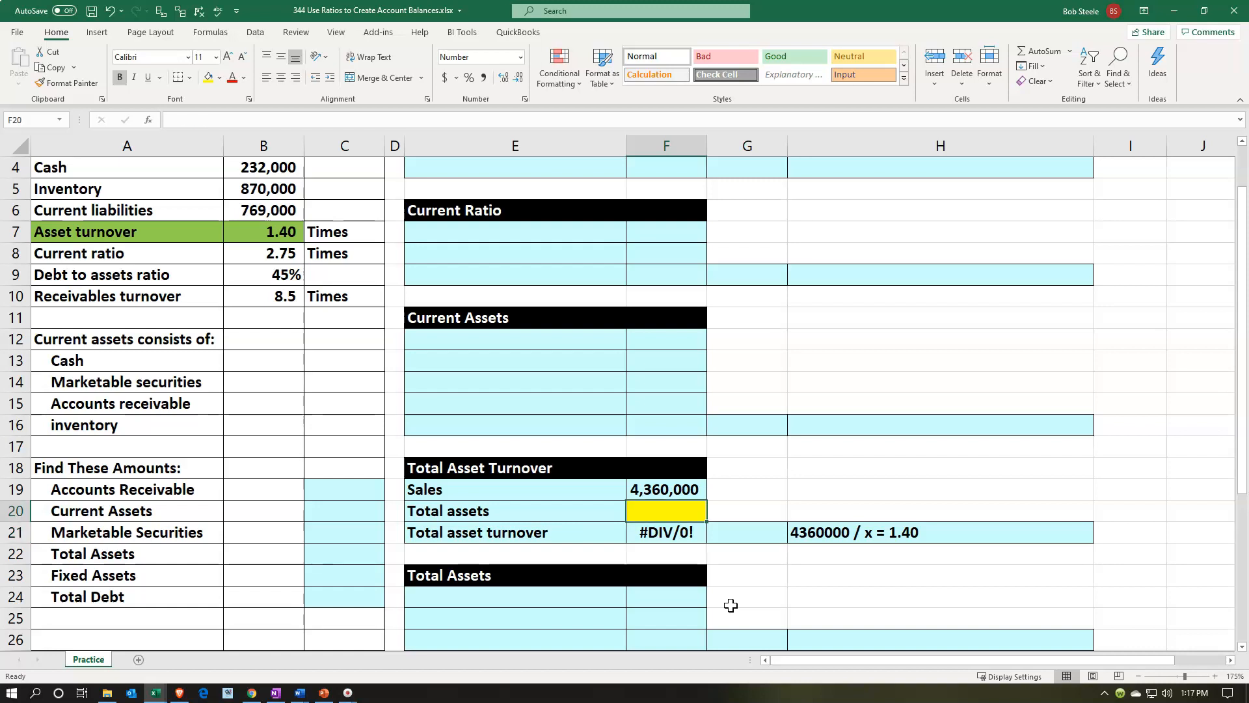
{"action": "type", "text": "100"}
{"action": "key", "text": "Tab"}
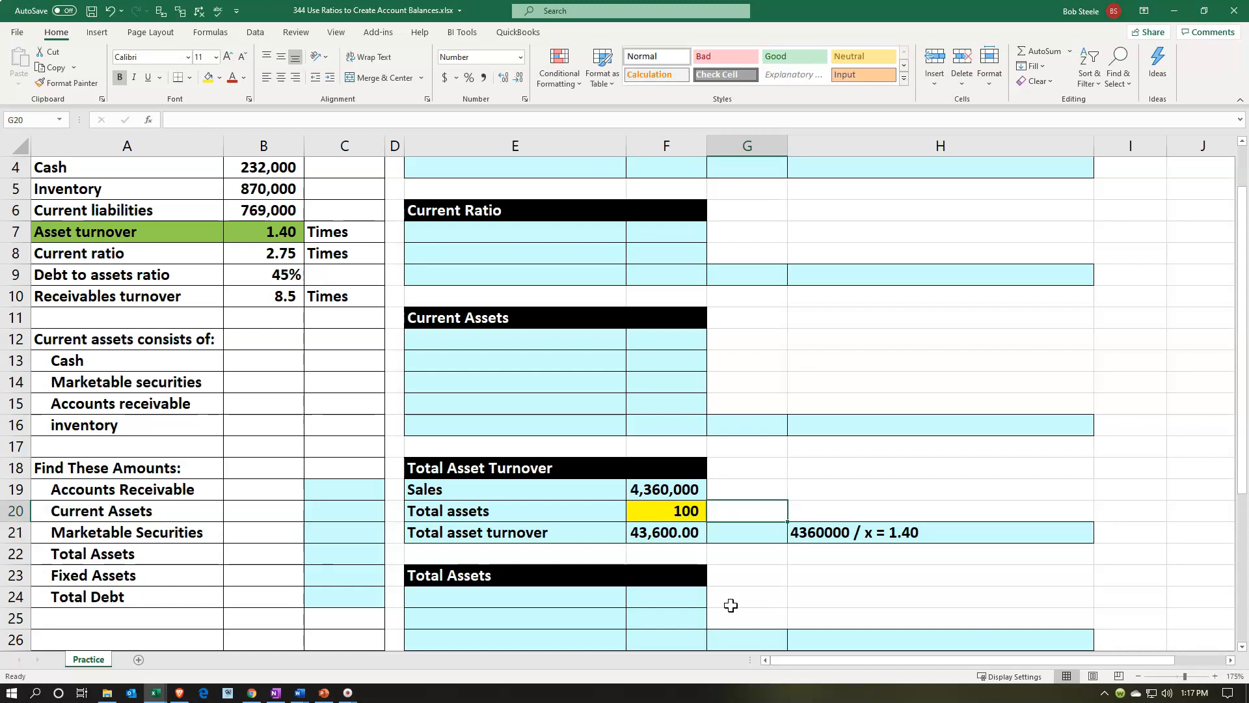
- Use Goal Seek to set the total asset turnover in F21 to 1.4 by changing total assets in F20
{"action": "left_click", "coordinate": [256, 34]}
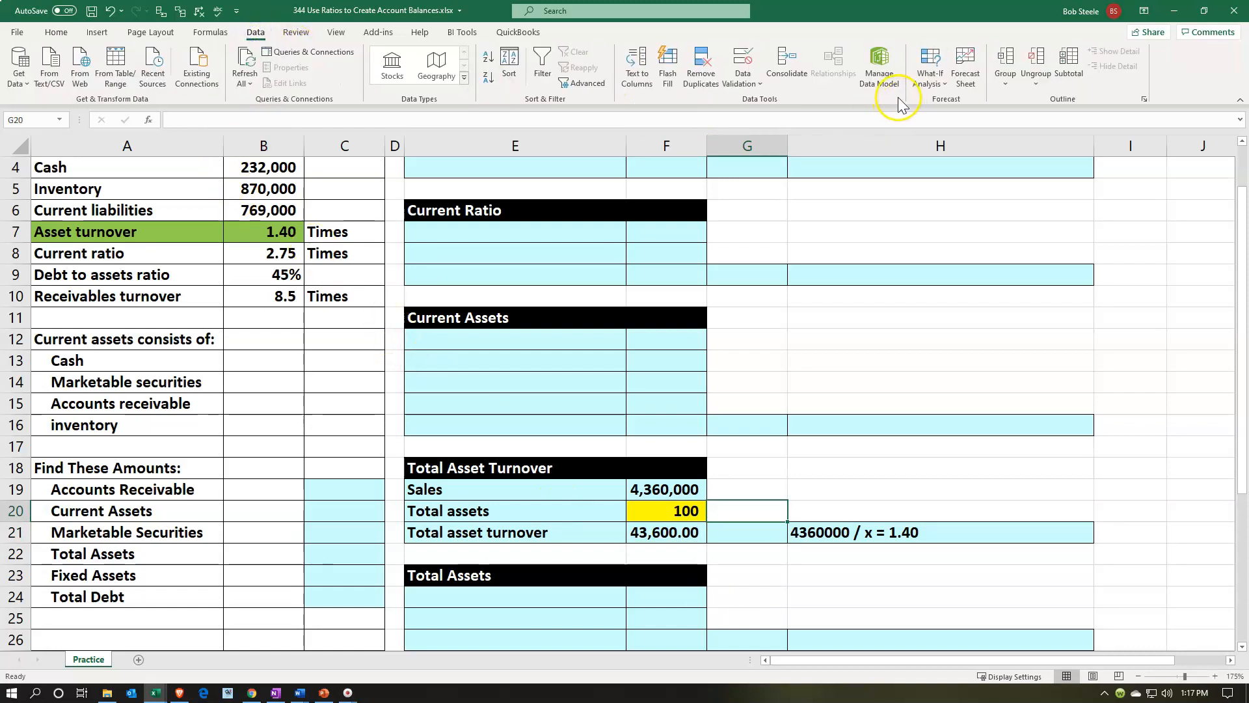
{"action": "left_click", "coordinate": [930, 76]}
{"action": "left_click", "coordinate": [955, 120]}
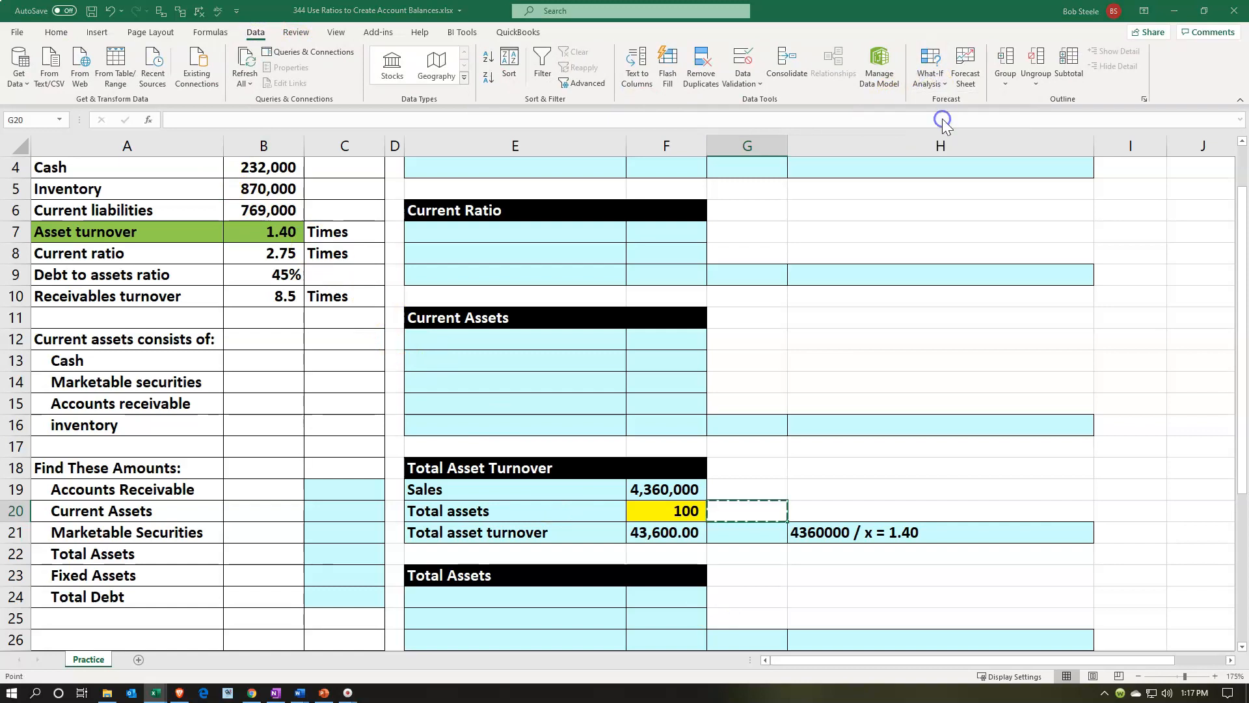
{"action": "left_click_drag", "start_coordinate": [853, 417], "coordinate": [790, 415]}
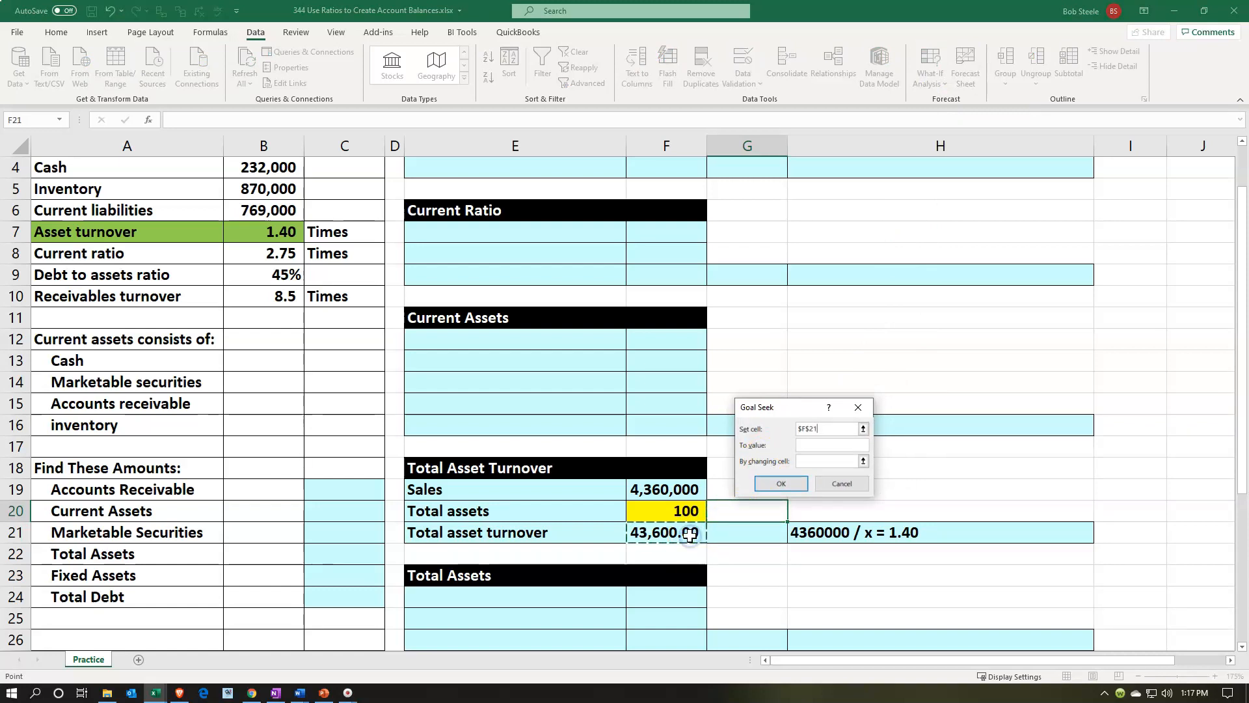
{"action": "left_click", "coordinate": [800, 446]}
{"action": "type", "text": "1.4"}
{"action": "left_click", "coordinate": [828, 467]}
{"action": "left_click", "coordinate": [669, 509]}
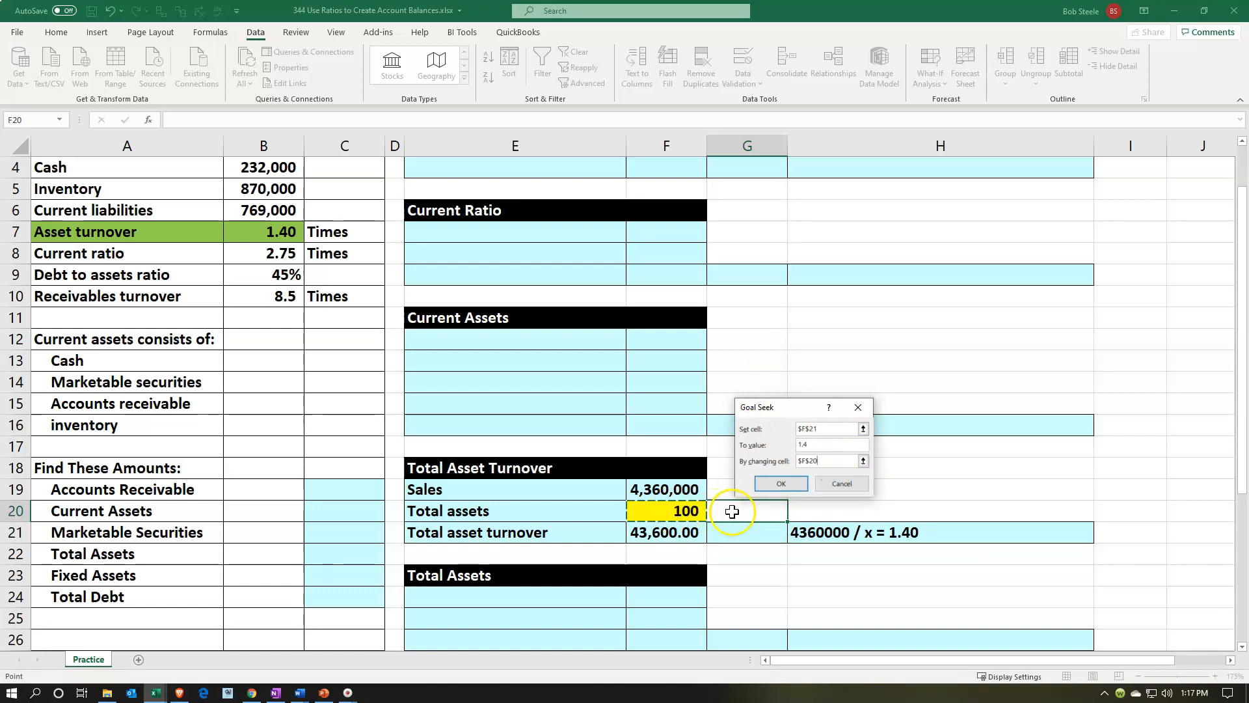
{"action": "left_click", "coordinate": [780, 485]}
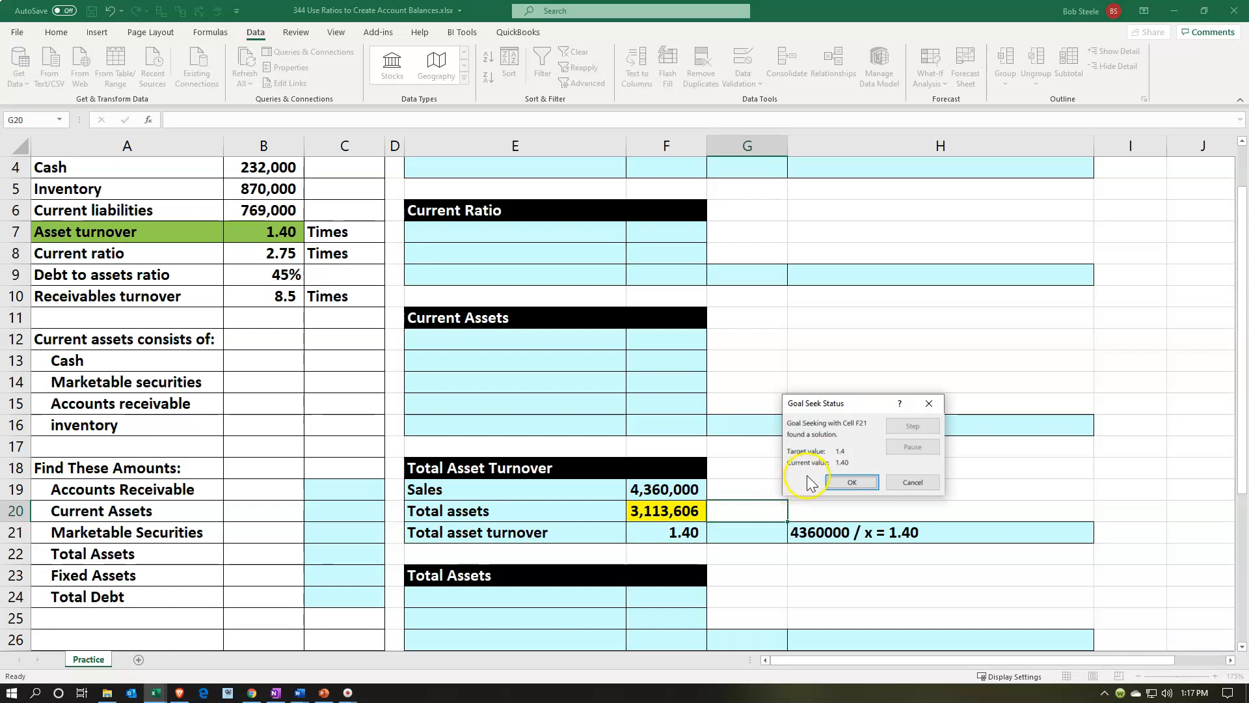
{"action": "left_click", "coordinate": [854, 482]}
- Enter the formula =F19/F20 in G21 to recompute the total asset turnover beside the result
{"action": "left_click", "coordinate": [758, 537]}
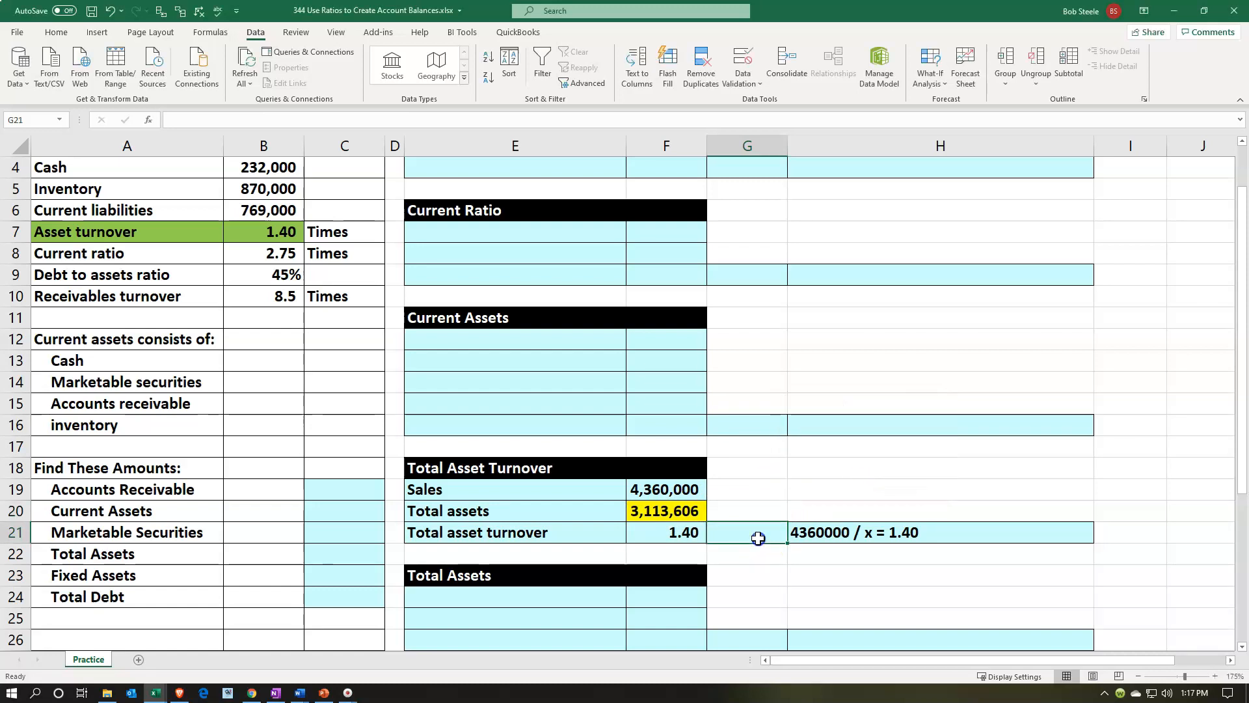
{"action": "type", "text": "="}
{"action": "key", "text": "Up"}
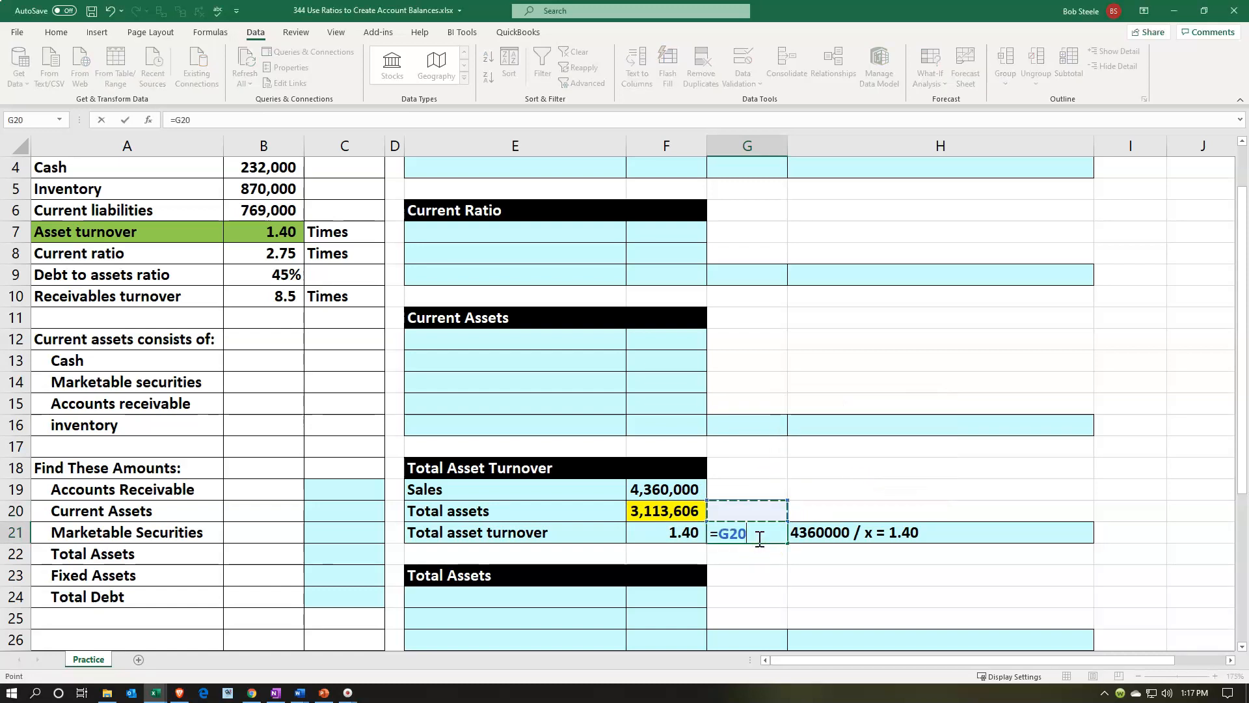
{"action": "key", "text": "Left"}
{"action": "key", "text": "Up"}
{"action": "type", "text": "/"}
{"action": "key", "text": "Left"}
{"action": "key", "text": "Up"}
{"action": "key", "text": "Return"}
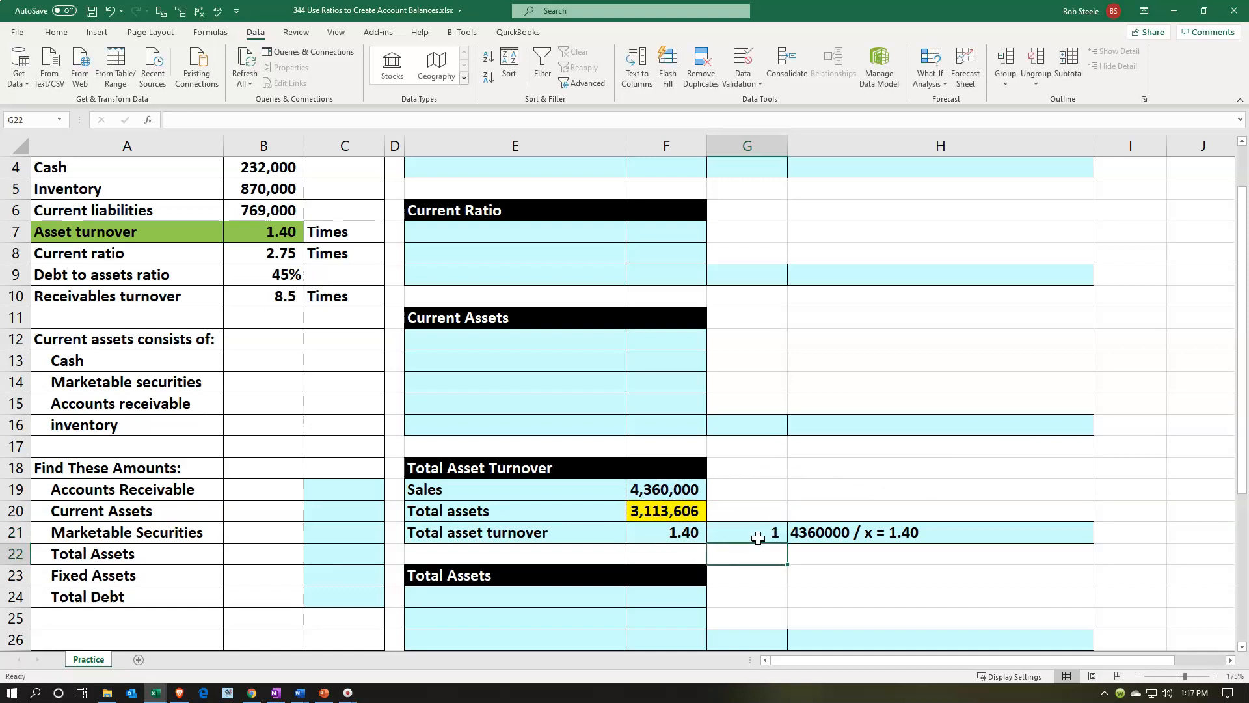
- Copy the formatting of the total asset turnover cell F21 to G21 with Format Painter
{"action": "left_click", "coordinate": [680, 534]}
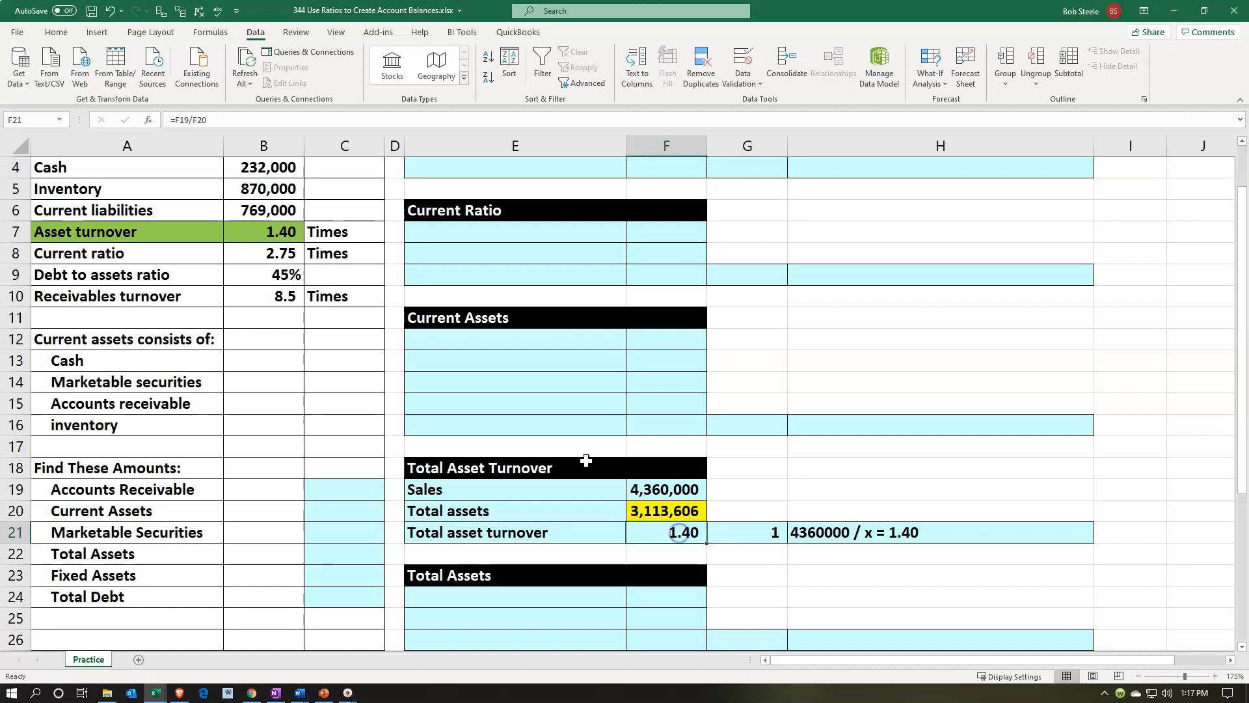
{"action": "left_click", "coordinate": [56, 31]}
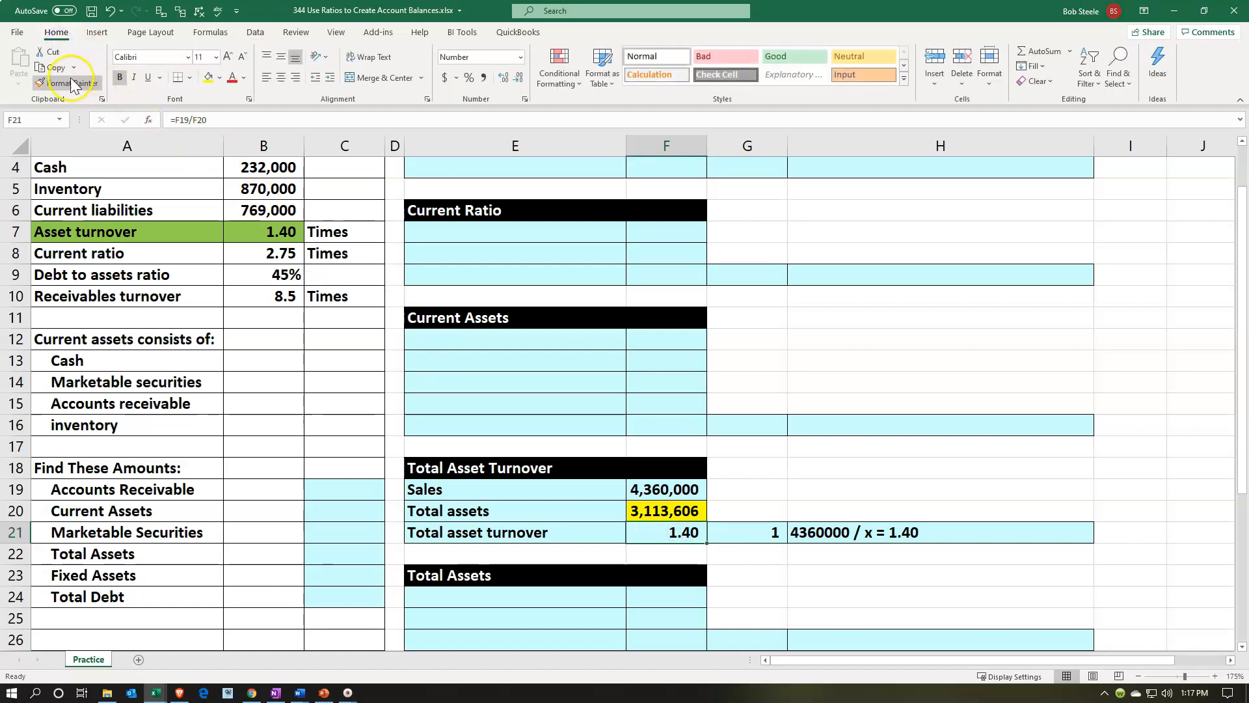
{"action": "left_click", "coordinate": [70, 83]}
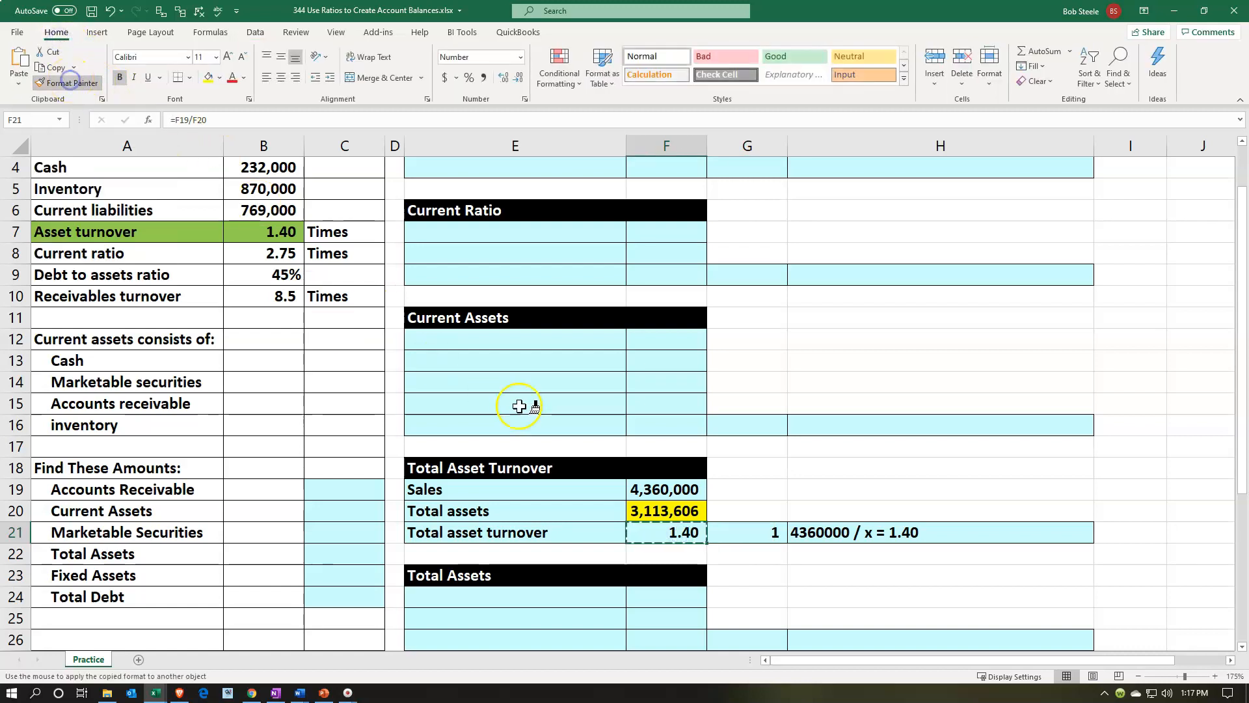
{"action": "left_click", "coordinate": [738, 530]}
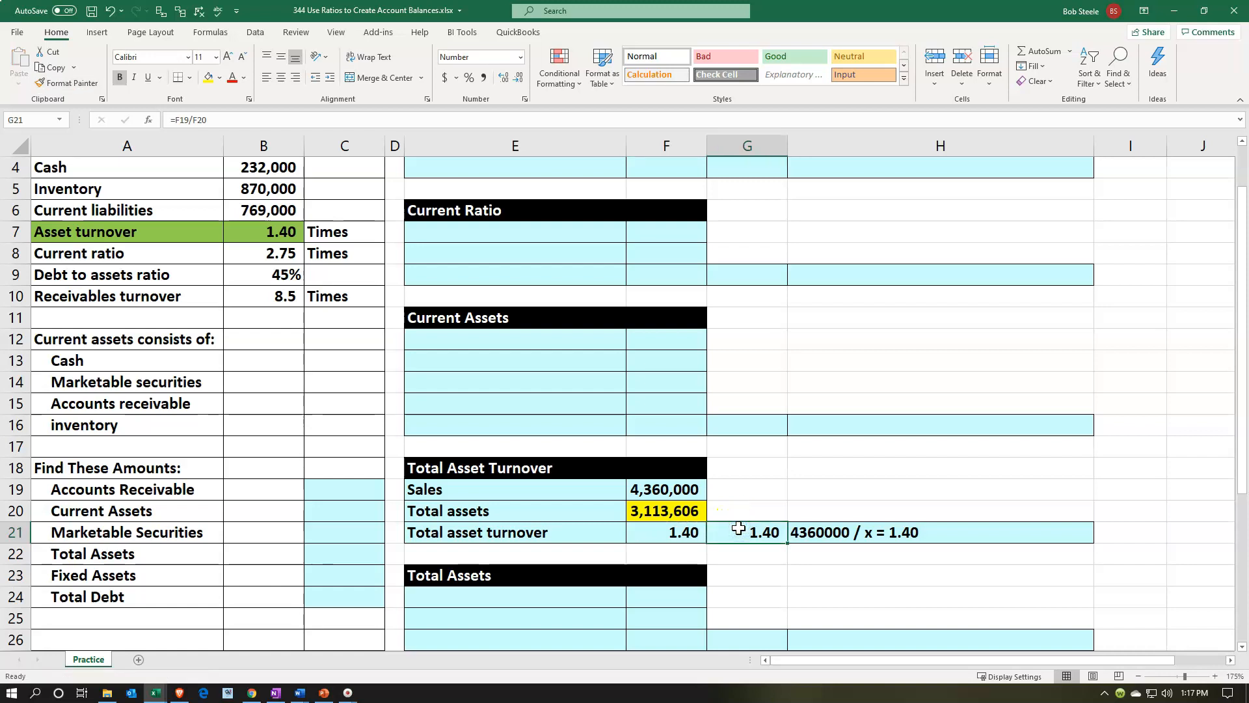
- Link the Total Assets answer in C22 to the solved value with the formula =F20
{"action": "left_click", "coordinate": [358, 556]}
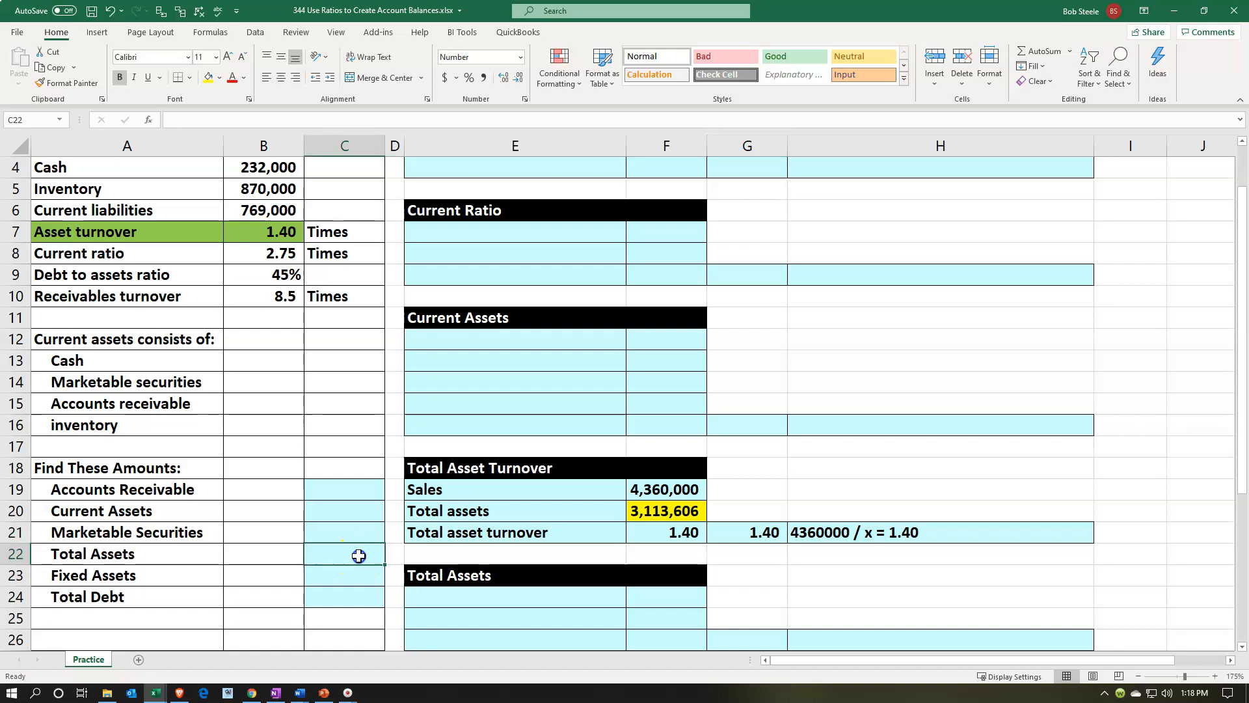
{"action": "type", "text": "="}
{"action": "key", "text": "Right"}
{"action": "key", "text": "Right"}
{"action": "key", "text": "Right"}
{"action": "key", "text": "Right"}
{"action": "key", "text": "Up"}
{"action": "key", "text": "Up"}
{"action": "key", "text": "Left"}
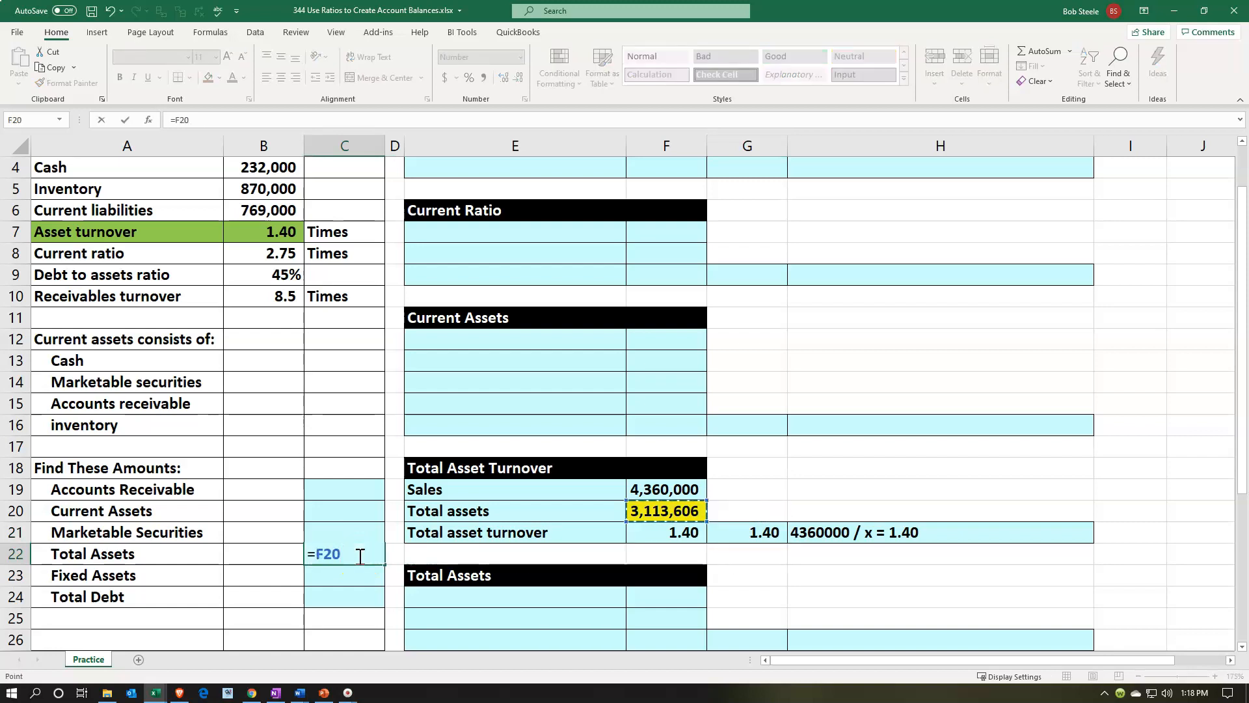
{"action": "key", "text": "Return"}
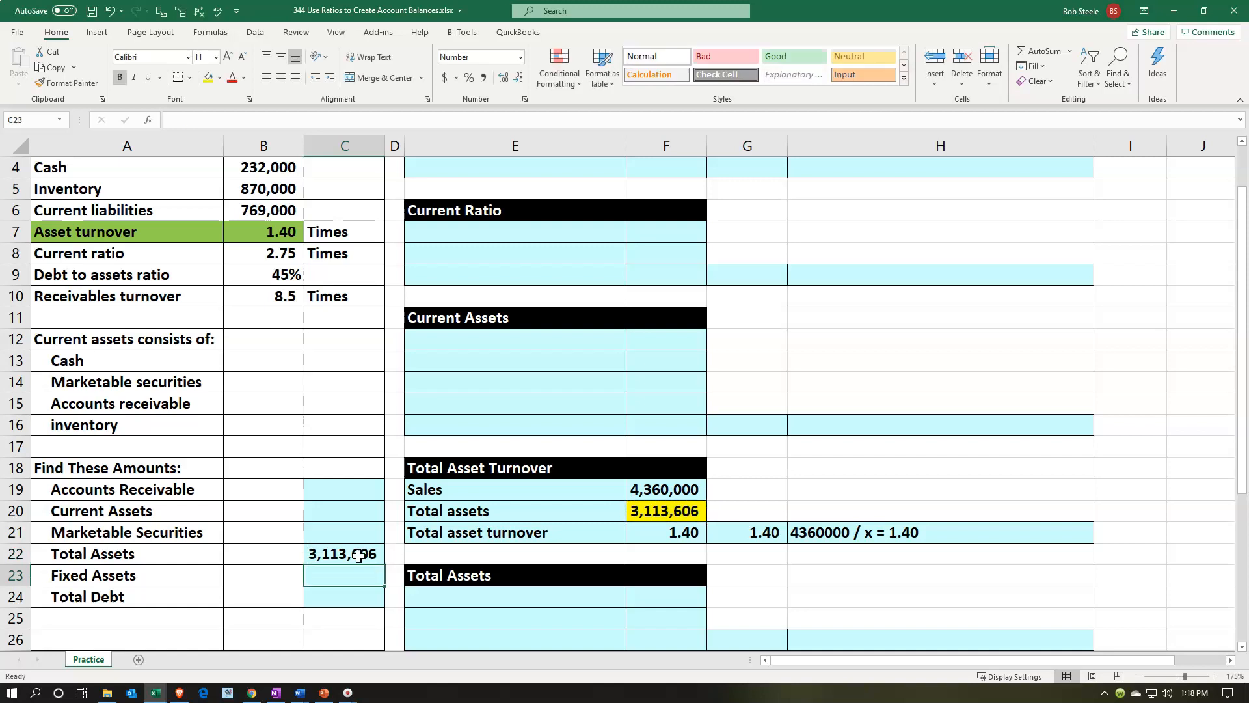
- Fill the given current ratio cells A8:B8 with light green, matching the asset turnover row
{"action": "left_click", "coordinate": [133, 255]}
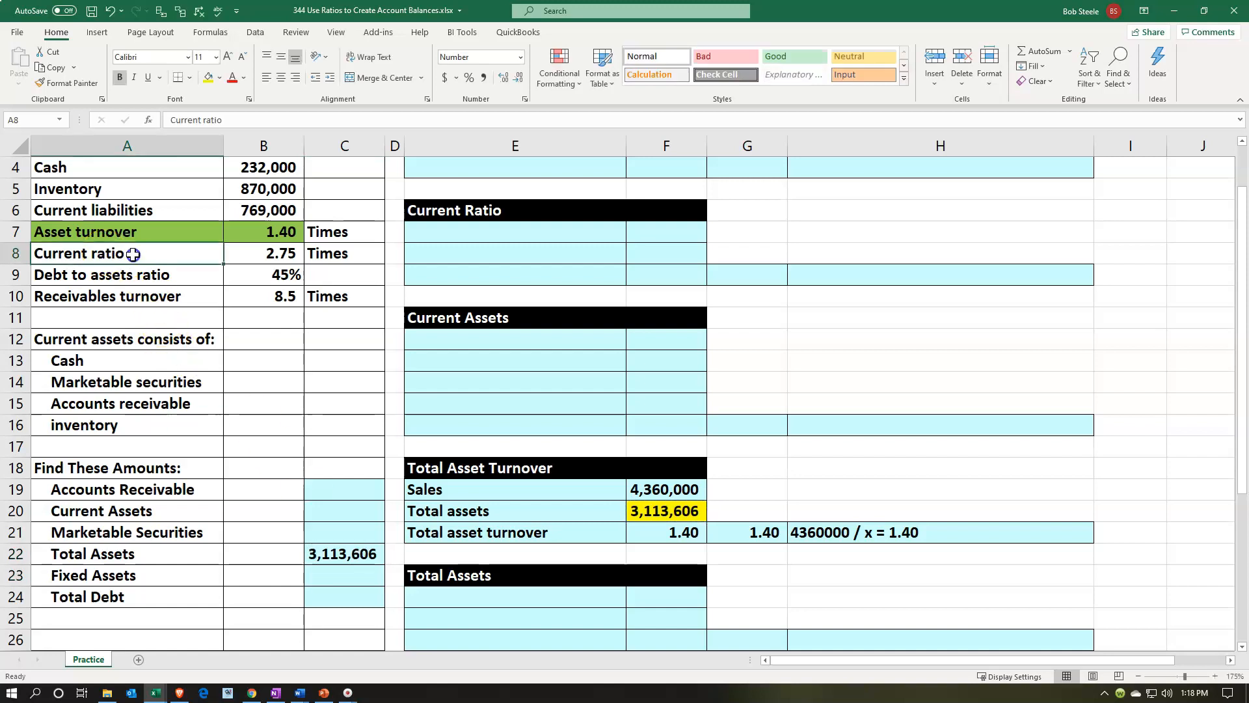
{"action": "left_click_drag", "start_coordinate": [133, 254], "coordinate": [235, 252]}
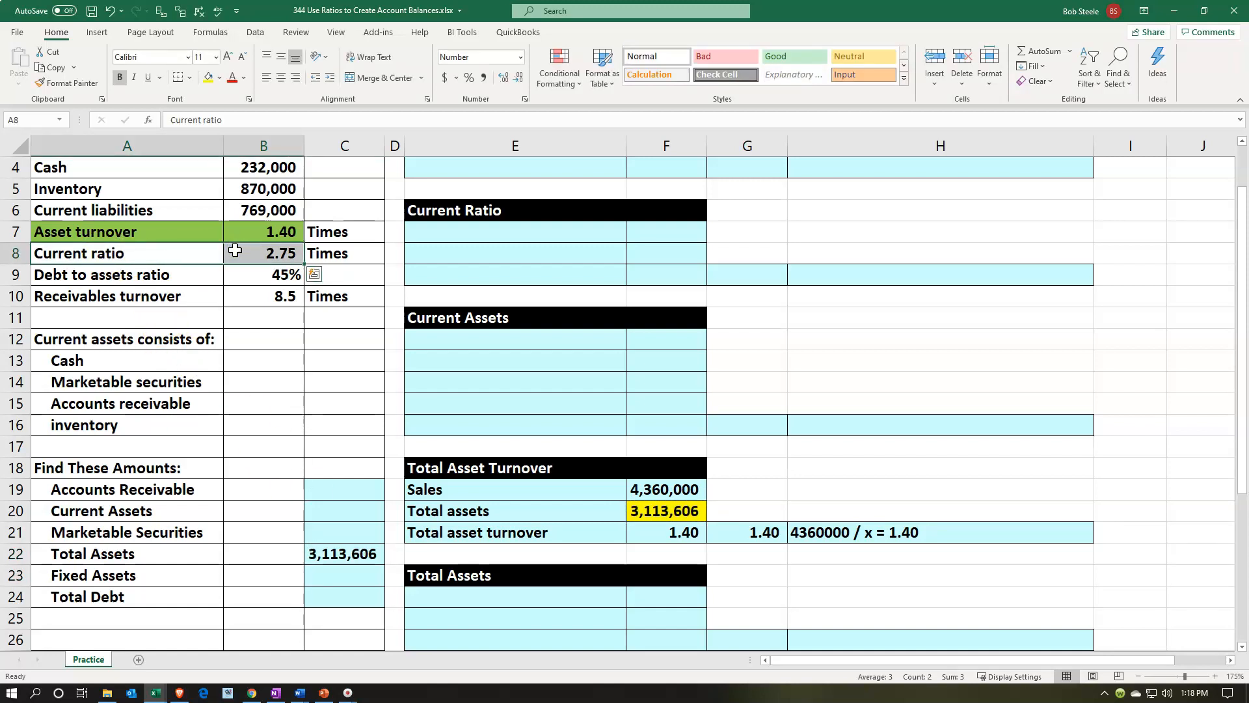
{"action": "right_click", "coordinate": [234, 250]}
{"action": "left_click", "coordinate": [301, 228]}
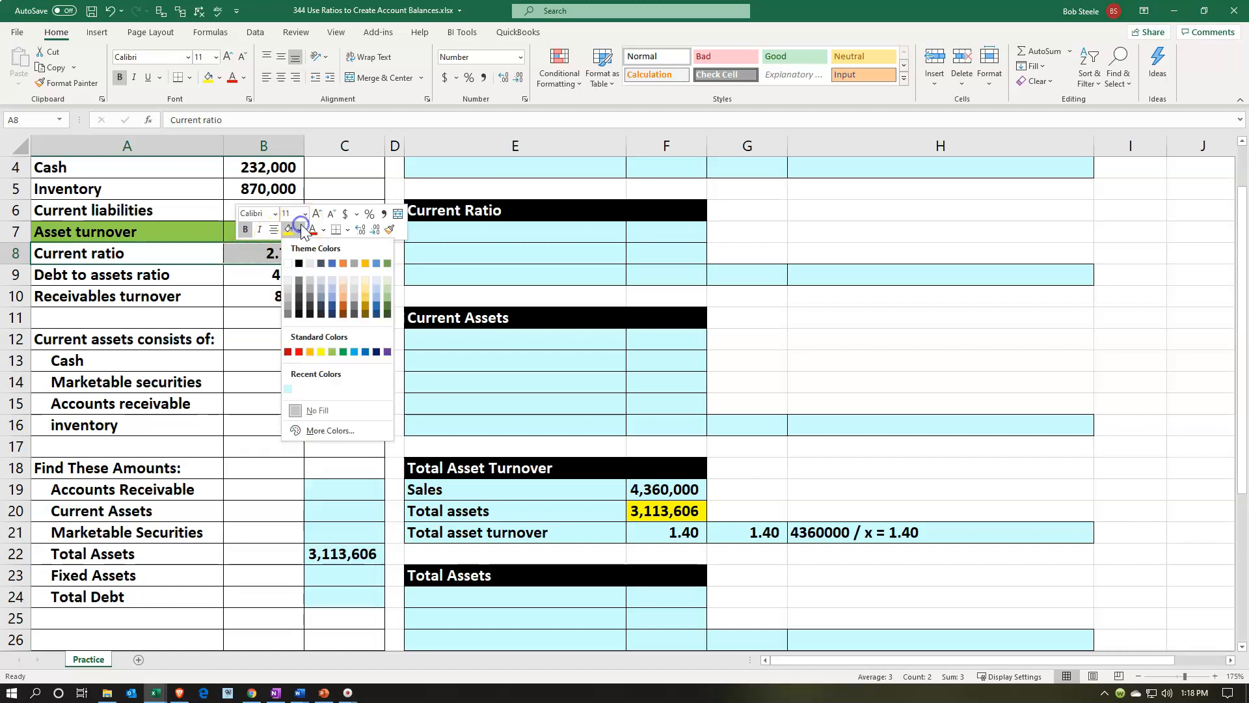
{"action": "left_click", "coordinate": [332, 351]}
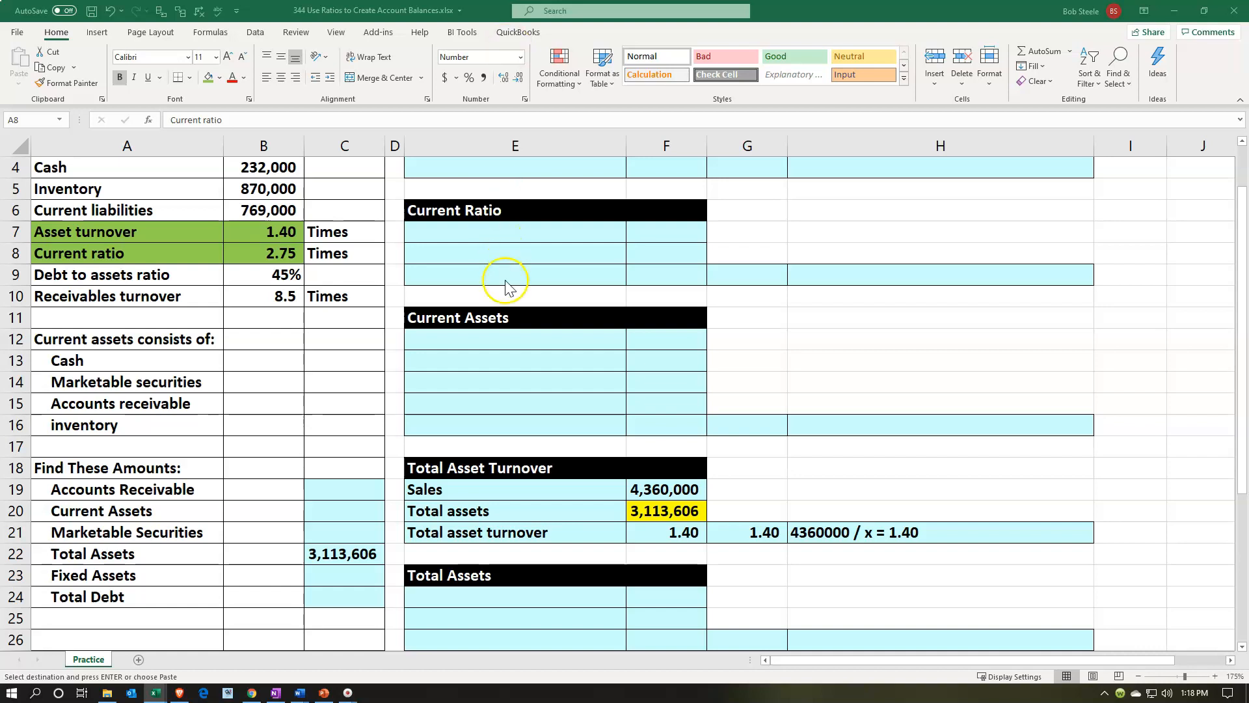
- Paste the labels Current assets, Current liabilities and Current ratio into E7:E9 under the Current Ratio heading
{"action": "scroll", "coordinate": [507, 308], "scroll_direction": "up", "scroll_amount": 1}
{"action": "left_click", "coordinate": [482, 294]}
{"action": "key", "text": "ctrl+v"}
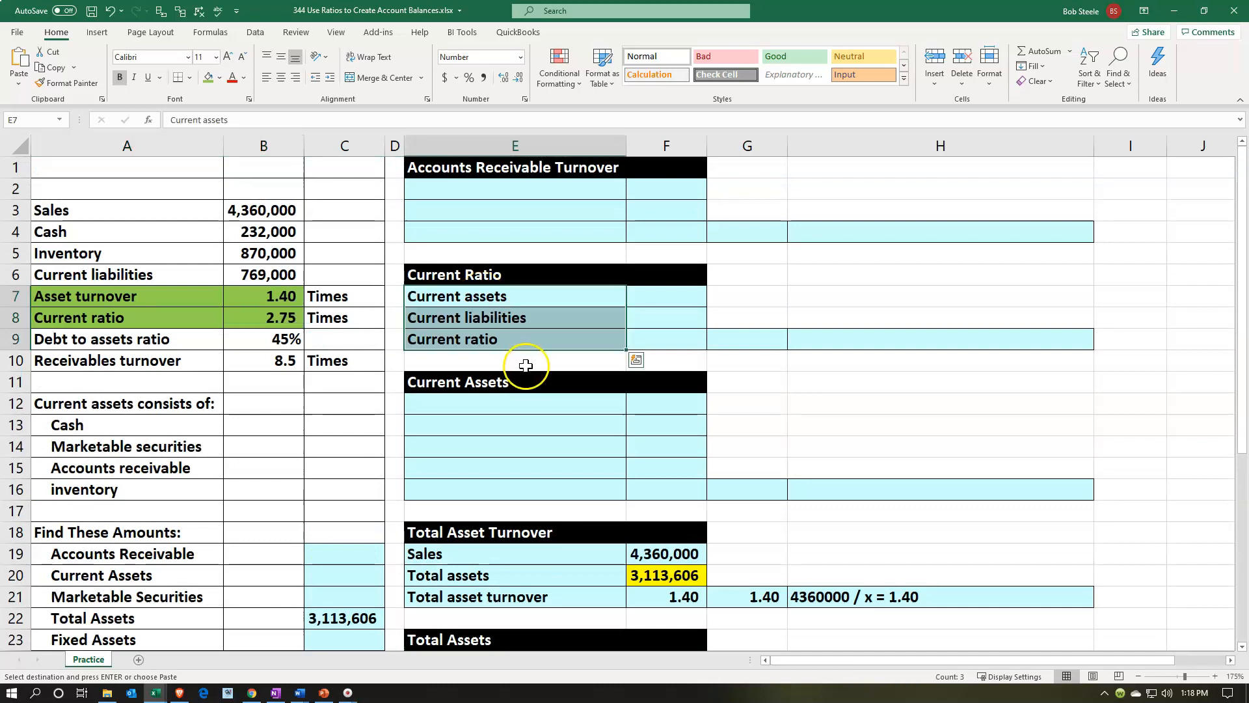
{"action": "key", "text": "shift+Up"}
{"action": "key", "text": "shift+Up"}
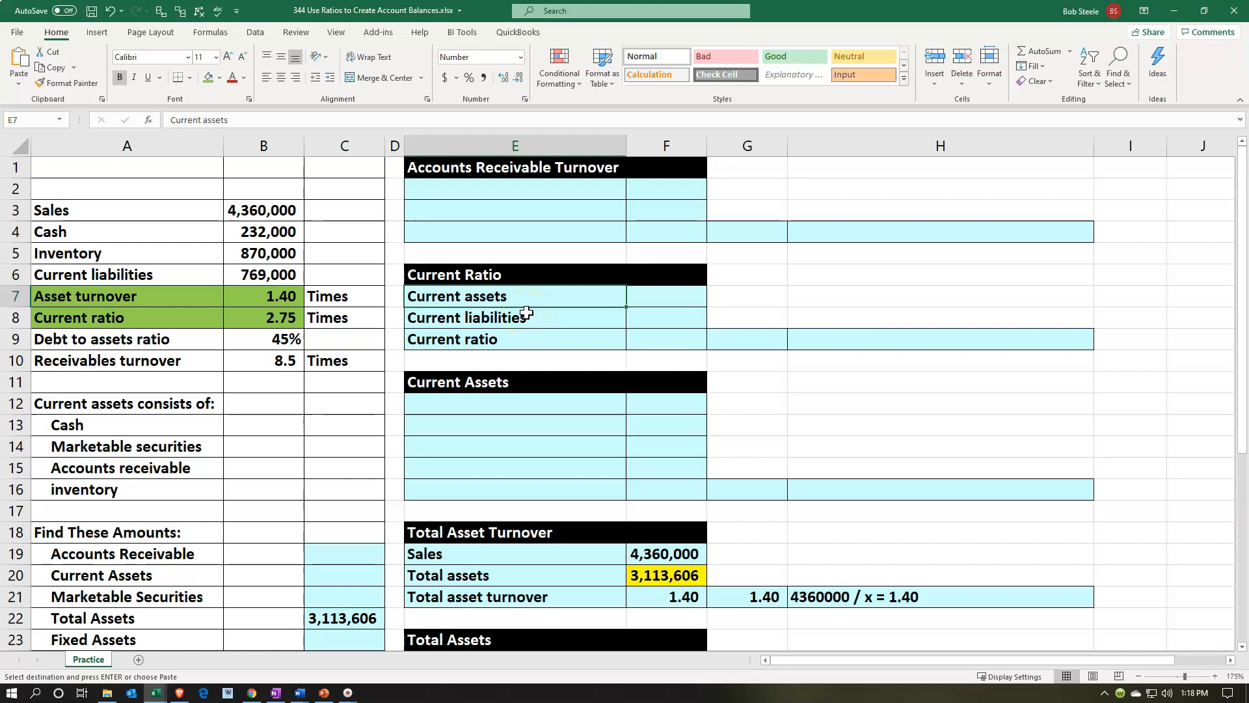
- Link the current ratio in F9 to the given ratio with the formula =B8
{"action": "left_click", "coordinate": [657, 339]}
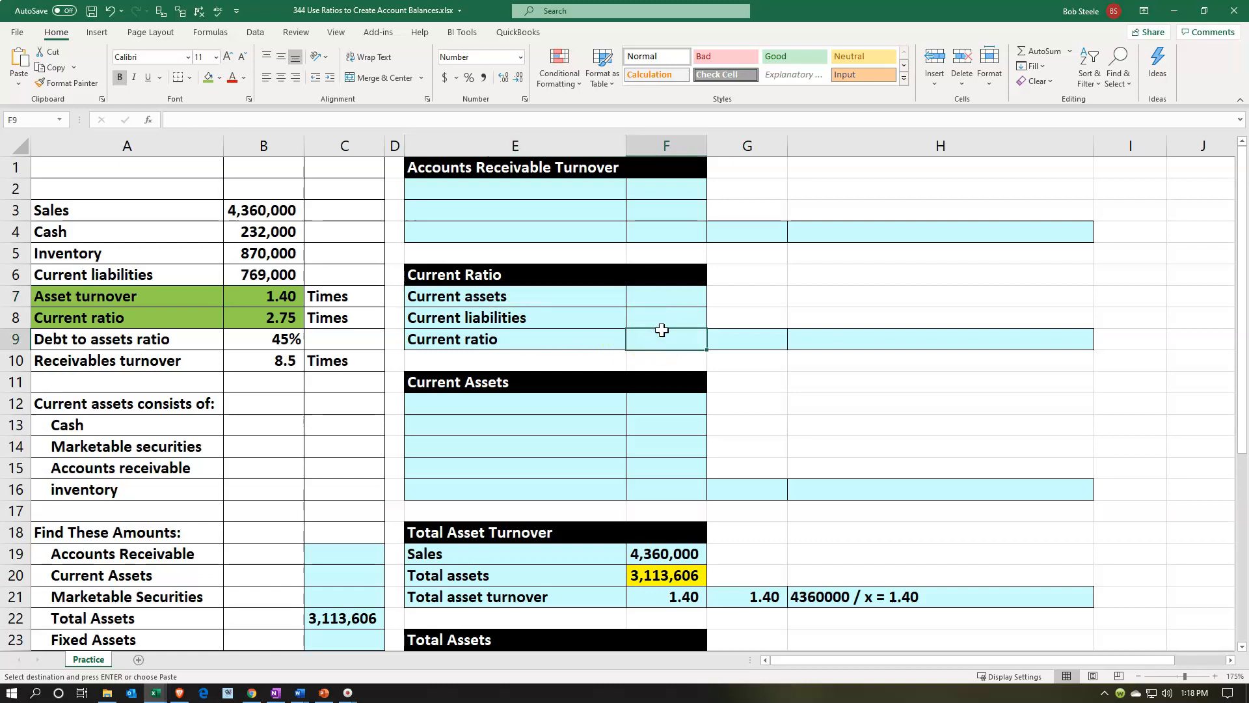
{"action": "type", "text": "="}
{"action": "key", "text": "Left"}
{"action": "key", "text": "Left"}
{"action": "key", "text": "Left"}
{"action": "key", "text": "Left"}
{"action": "key", "text": "Up"}
{"action": "key", "text": "Return"}
- Format the current ratio cell F9 to show two decimal places
{"action": "left_click", "coordinate": [662, 330]}
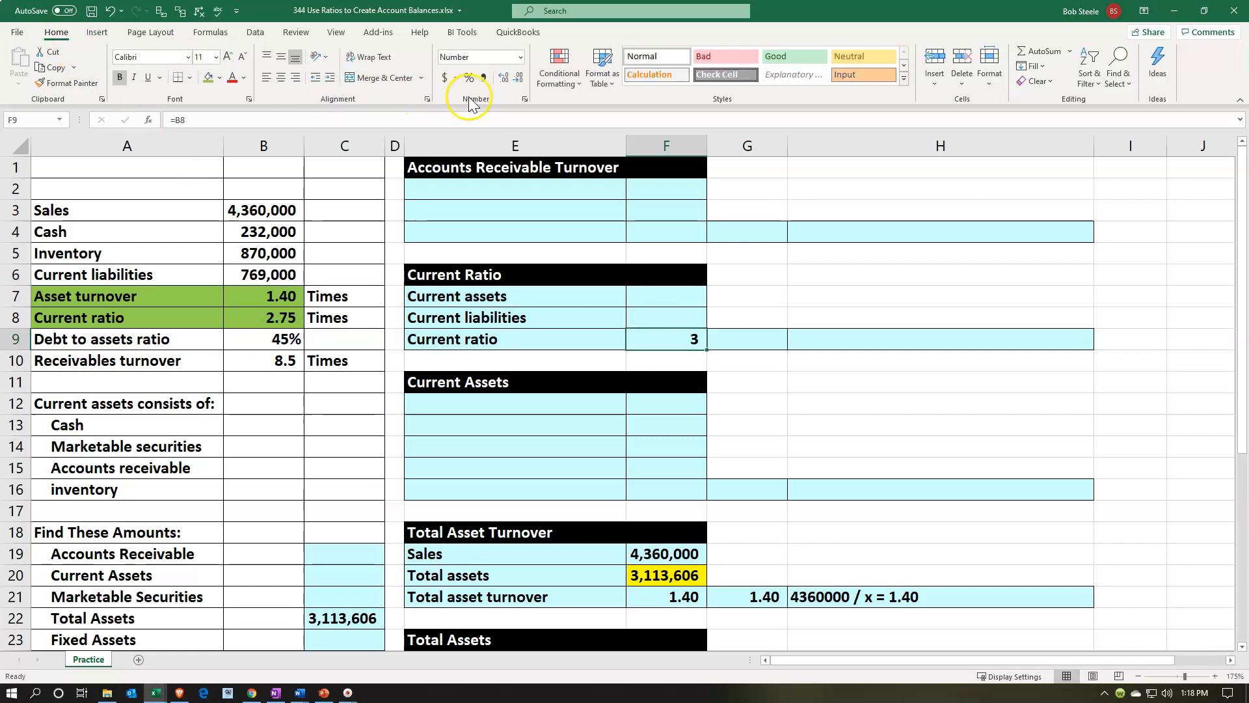
{"action": "left_click", "coordinate": [503, 78]}
{"action": "left_click", "coordinate": [503, 77]}
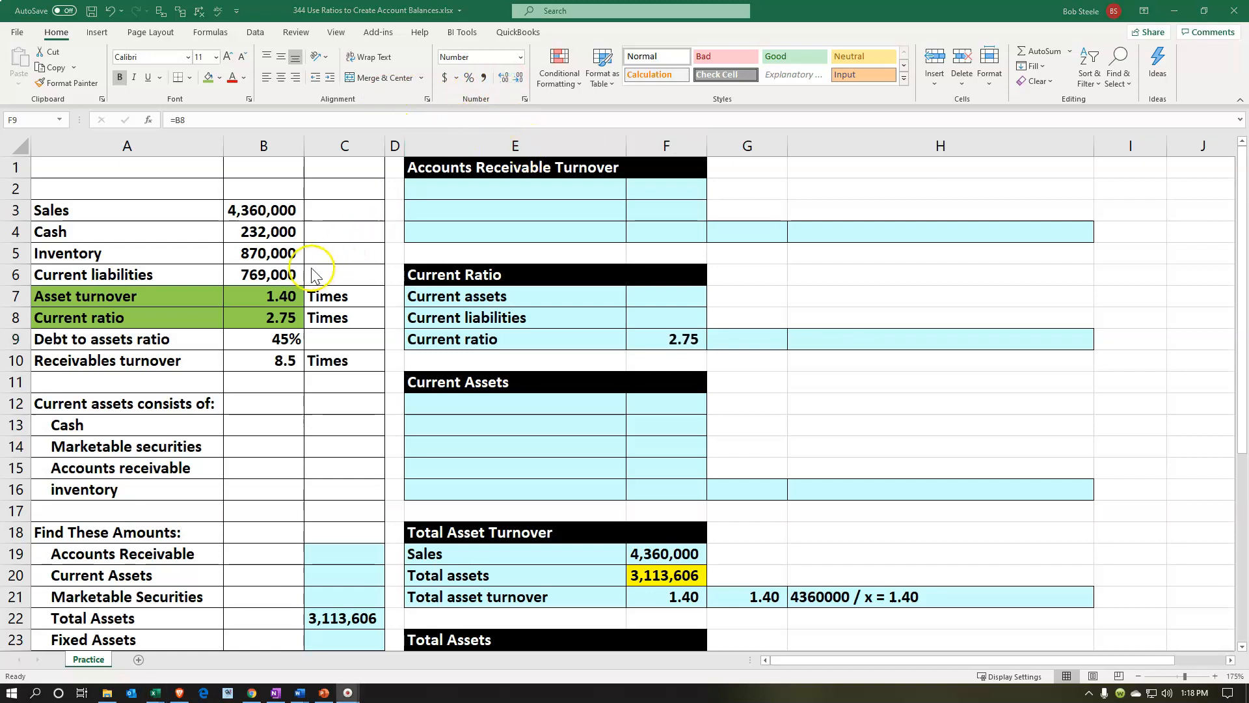
- Link the current liabilities in F8 to the given balance with the formula =B6
{"action": "left_click", "coordinate": [661, 322]}
{"action": "type", "text": "="}
{"action": "key", "text": "Left"}
{"action": "key", "text": "Left"}
{"action": "key", "text": "Left"}
{"action": "key", "text": "Left"}
{"action": "key", "text": "Up"}
{"action": "key", "text": "Up"}
{"action": "key", "text": "Return"}
- Highlight the unknown current assets cell F7 with a yellow fill
{"action": "key", "text": "Up"}
{"action": "key", "text": "Up"}
{"action": "right_click", "coordinate": [663, 296]}
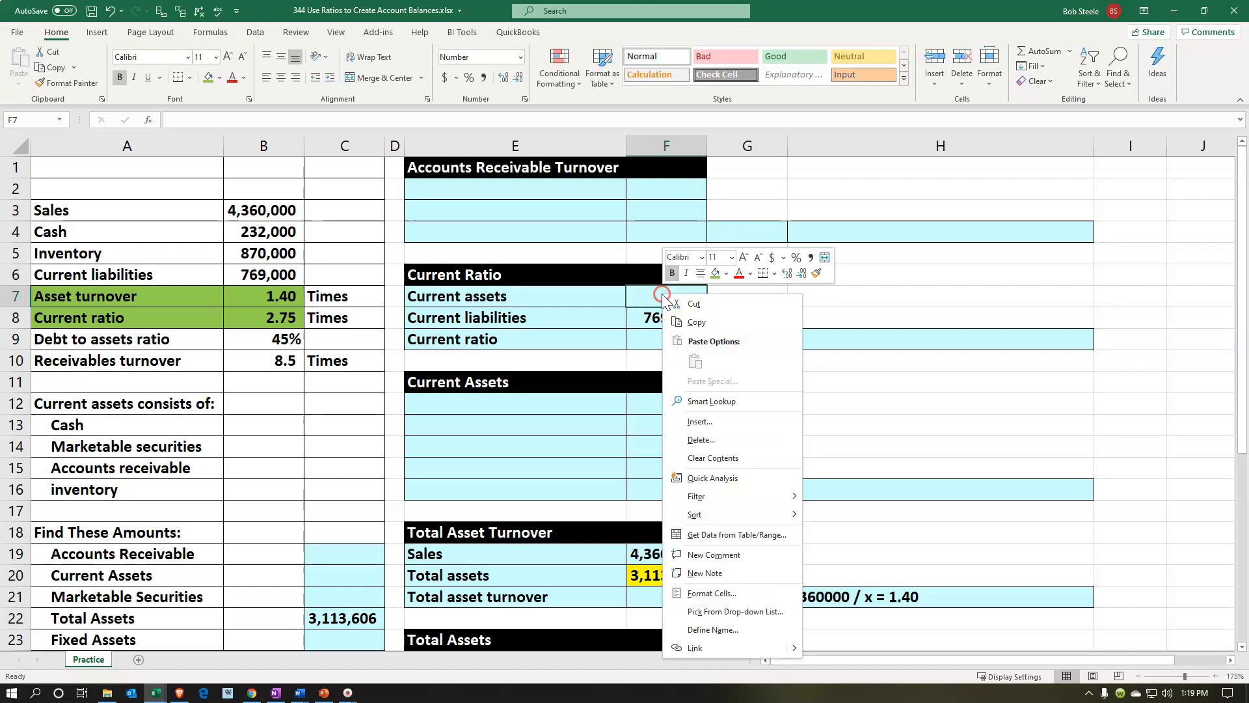
{"action": "left_click", "coordinate": [726, 273]}
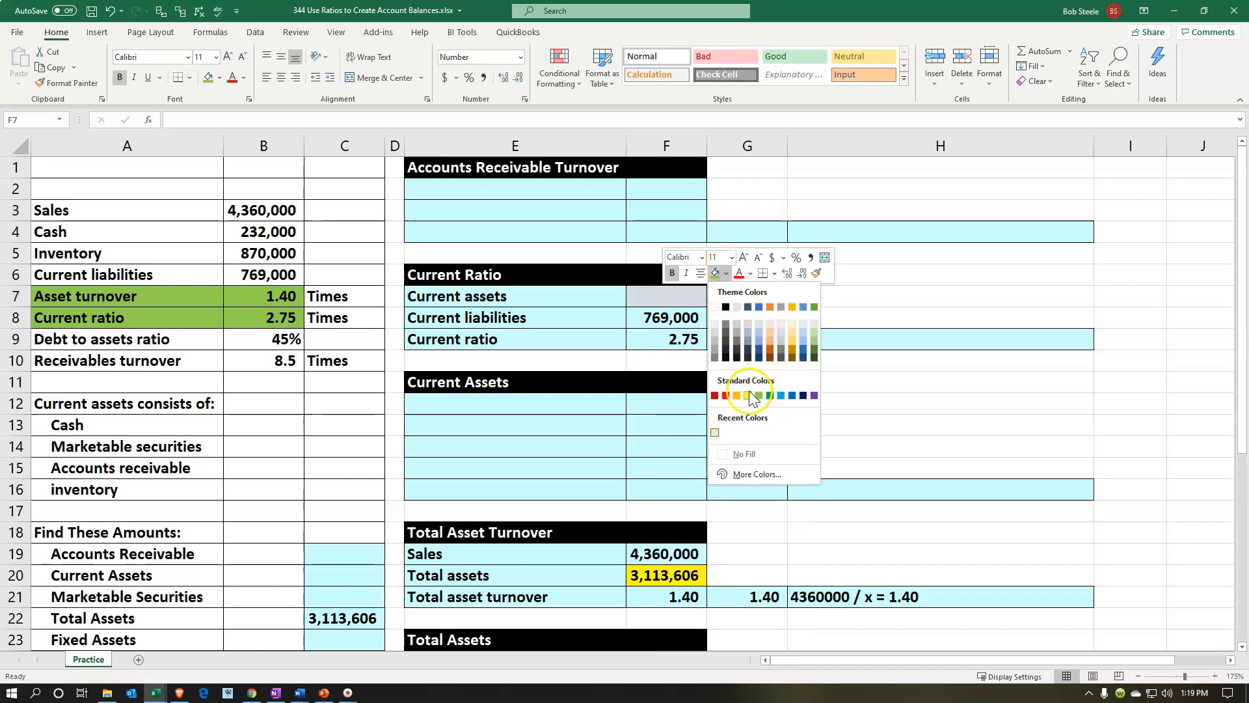
{"action": "left_click", "coordinate": [747, 392]}
- Write the equation x / 769000 = 2.75 in H9 beside the current ratio
{"action": "left_click", "coordinate": [849, 343]}
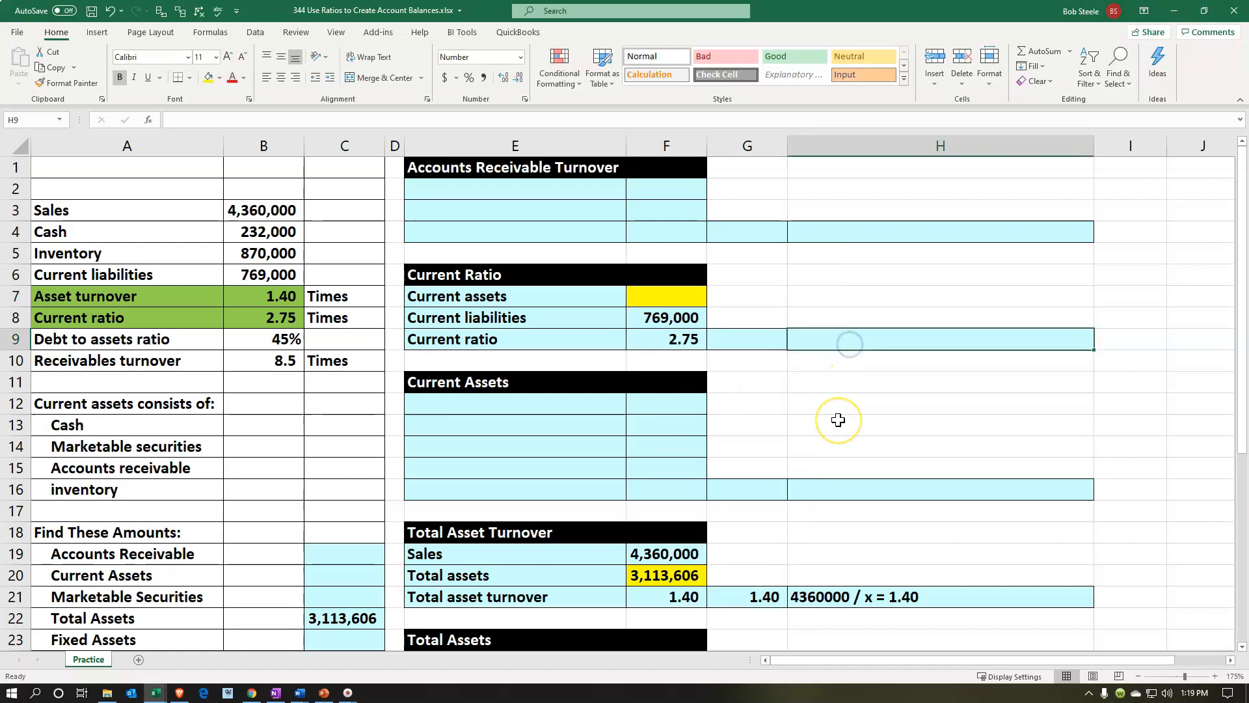
{"action": "type", "text": "x / 769000 = 2."}
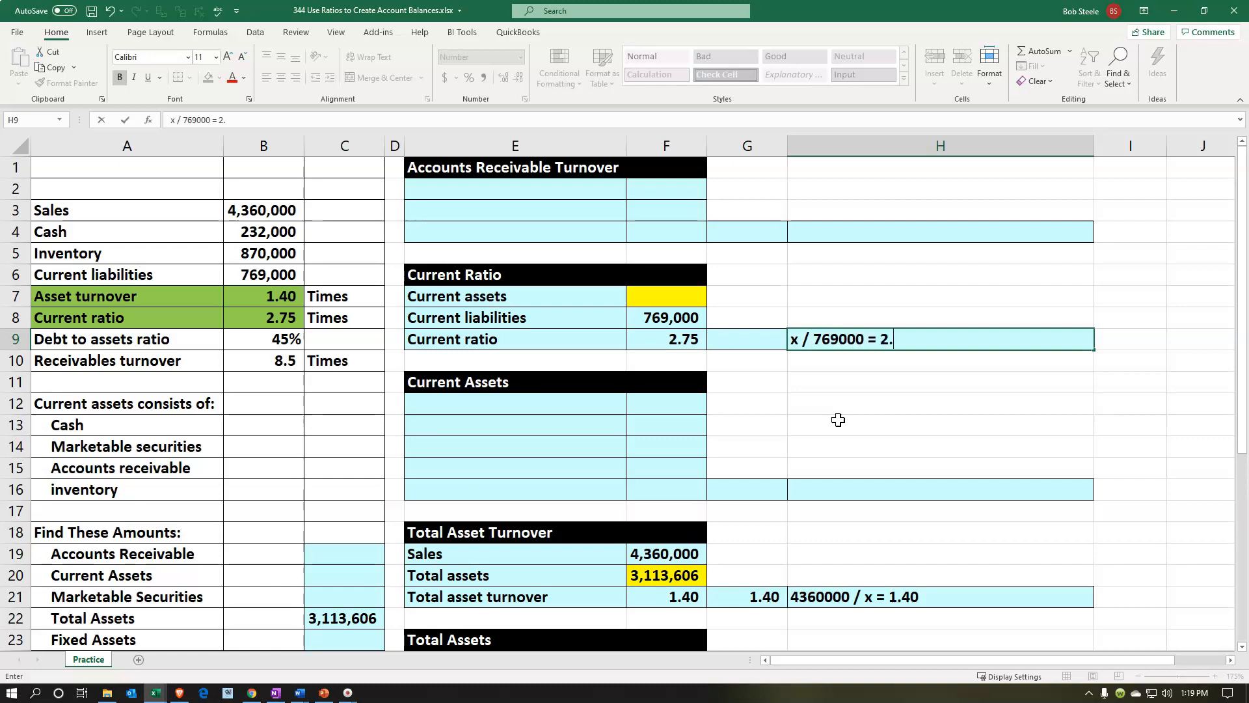
{"action": "key", "text": "Left"}
- Replace the current ratio in F9 with the formula =F7/F8, dividing current assets by current liabilities
{"action": "key", "text": "Left"}
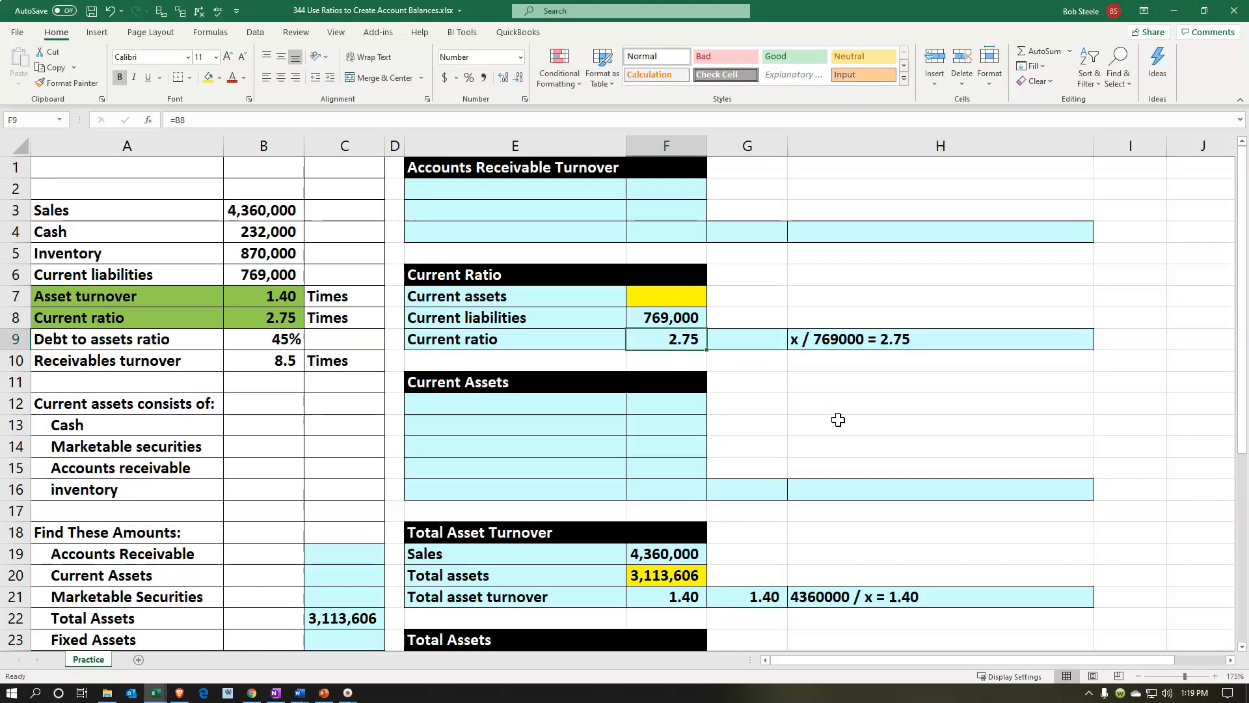
{"action": "type", "text": "="}
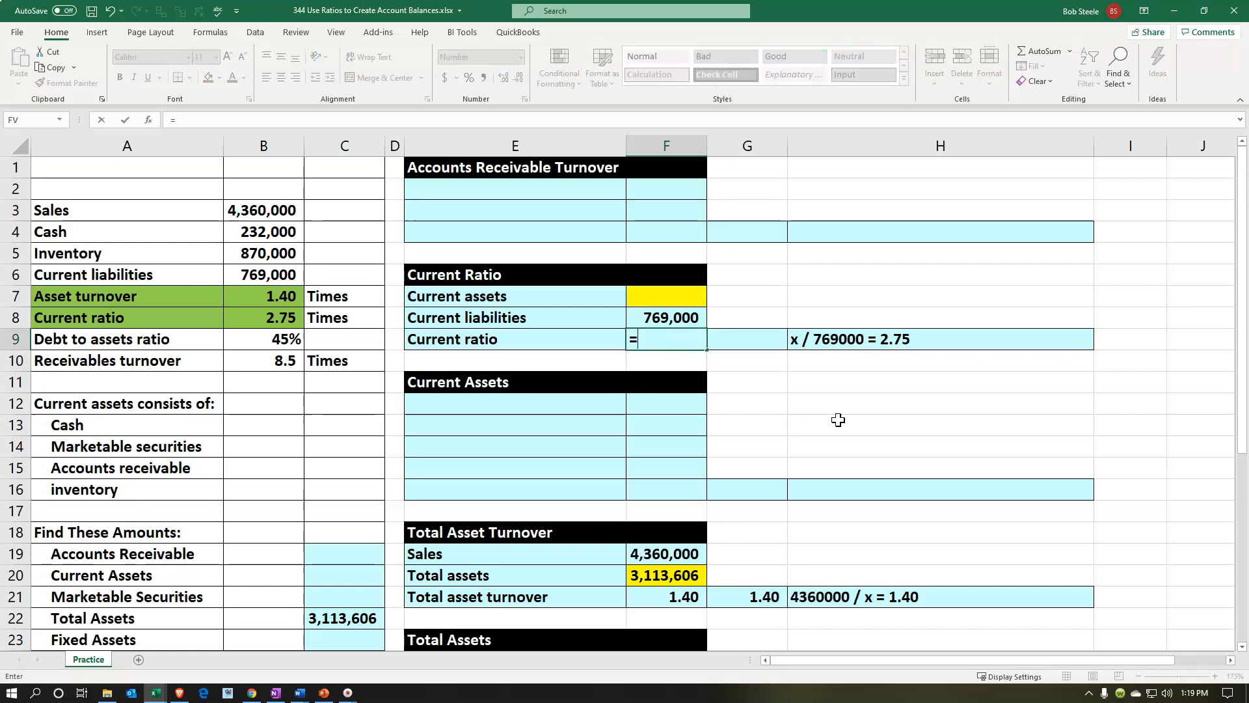
{"action": "key", "text": "Up"}
{"action": "key", "text": "Up"}
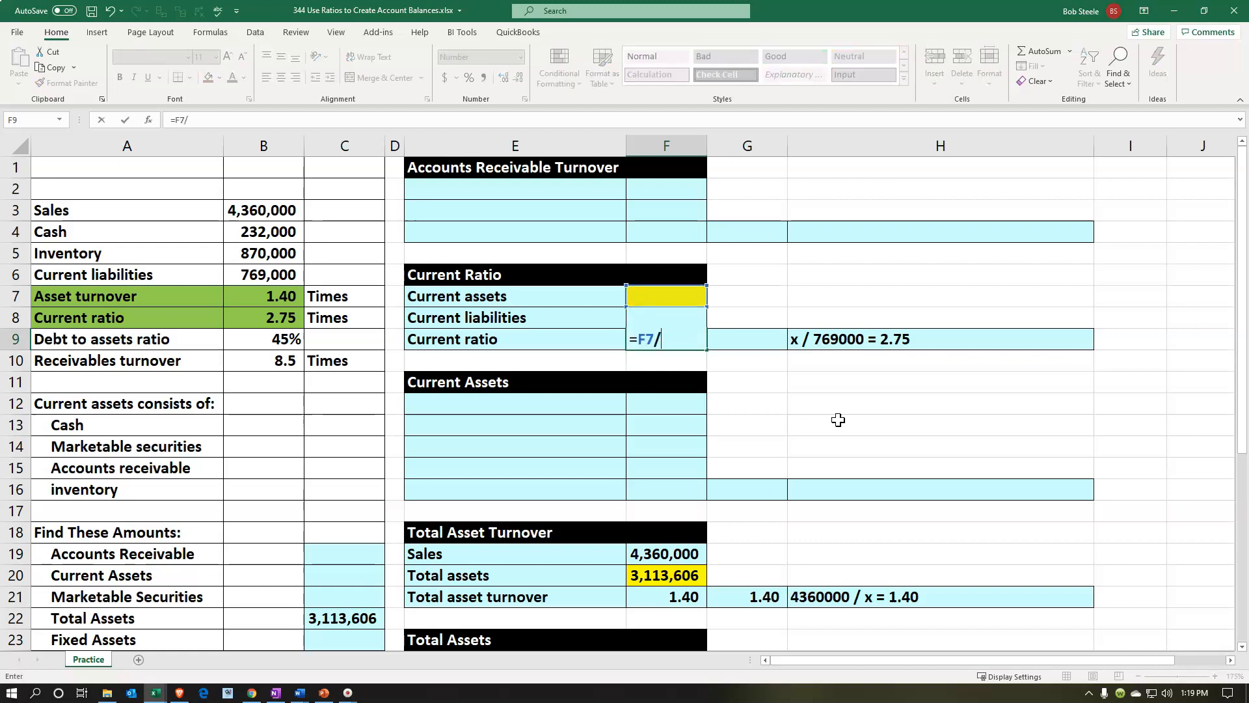
{"action": "key", "text": "Return"}
- Complete the current ratio formula in F9 with the current liabilities cell F8 as the divisor
{"action": "key", "text": "Right"}
{"action": "key", "text": "Up"}
{"action": "key", "text": "Up"}
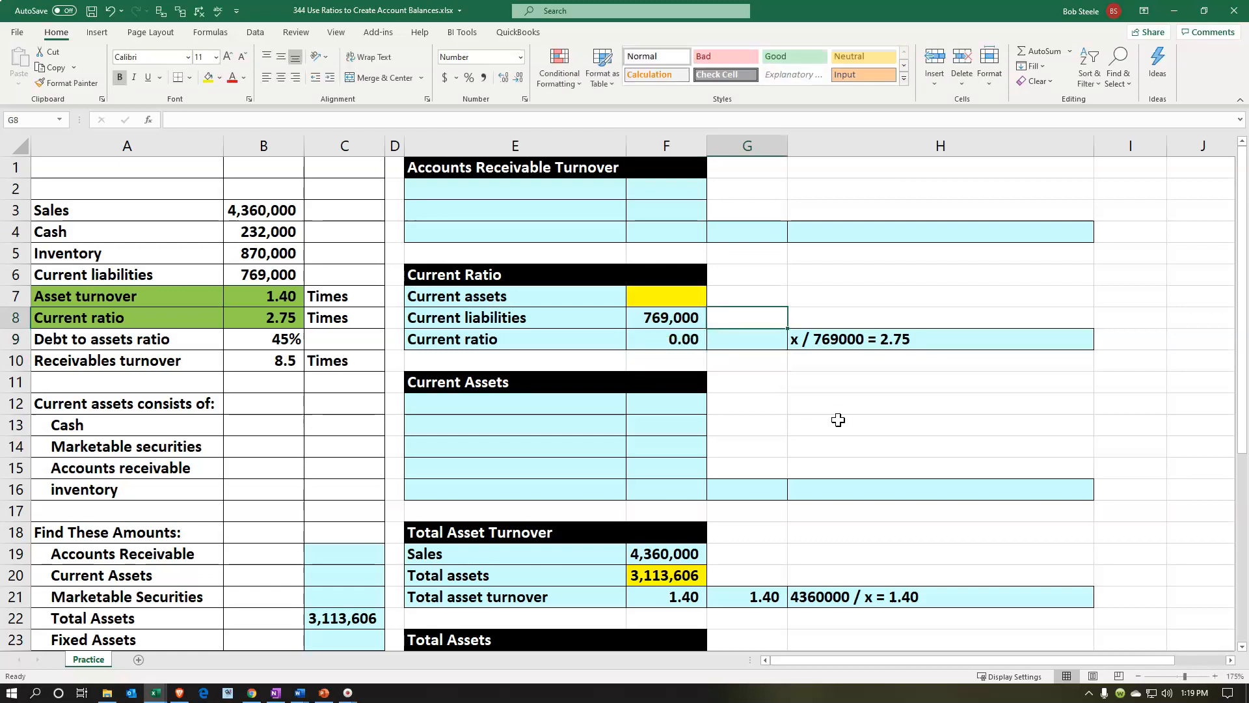
- Run Goal Seek to set the current ratio in F9 to 2.75 by changing current assets in F7, and accept the solution
{"action": "left_click", "coordinate": [256, 31]}
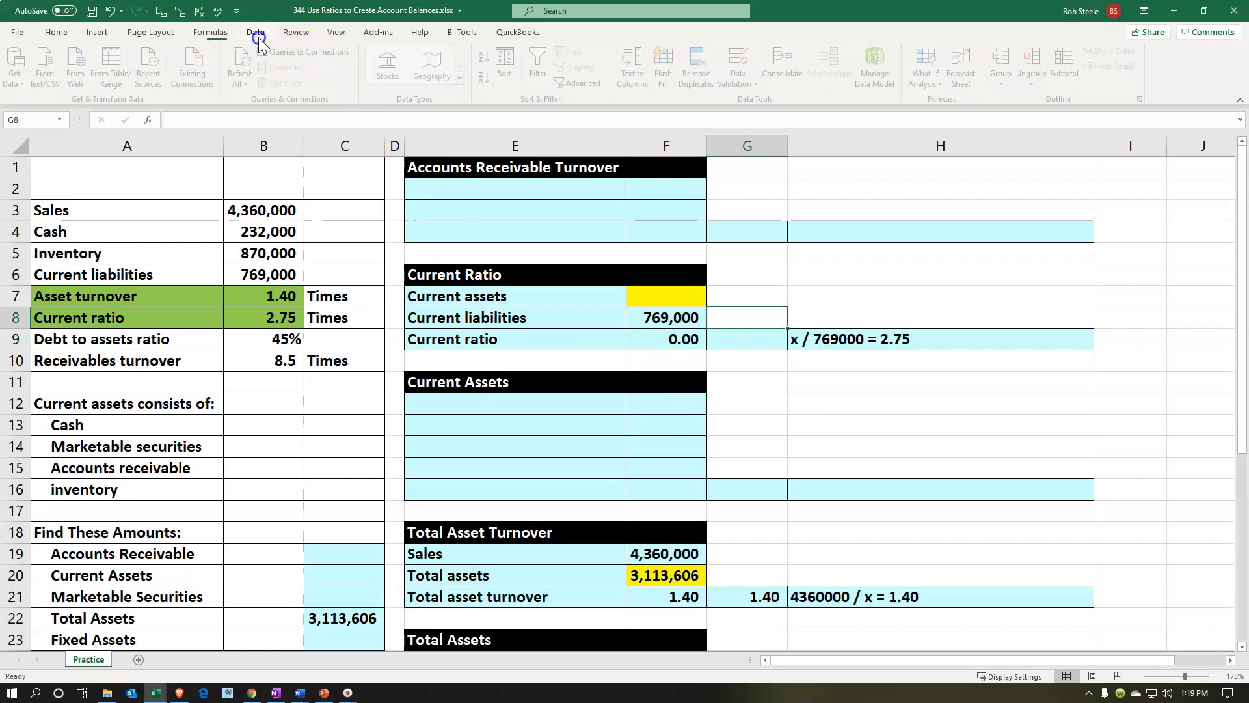
{"action": "left_click", "coordinate": [931, 73]}
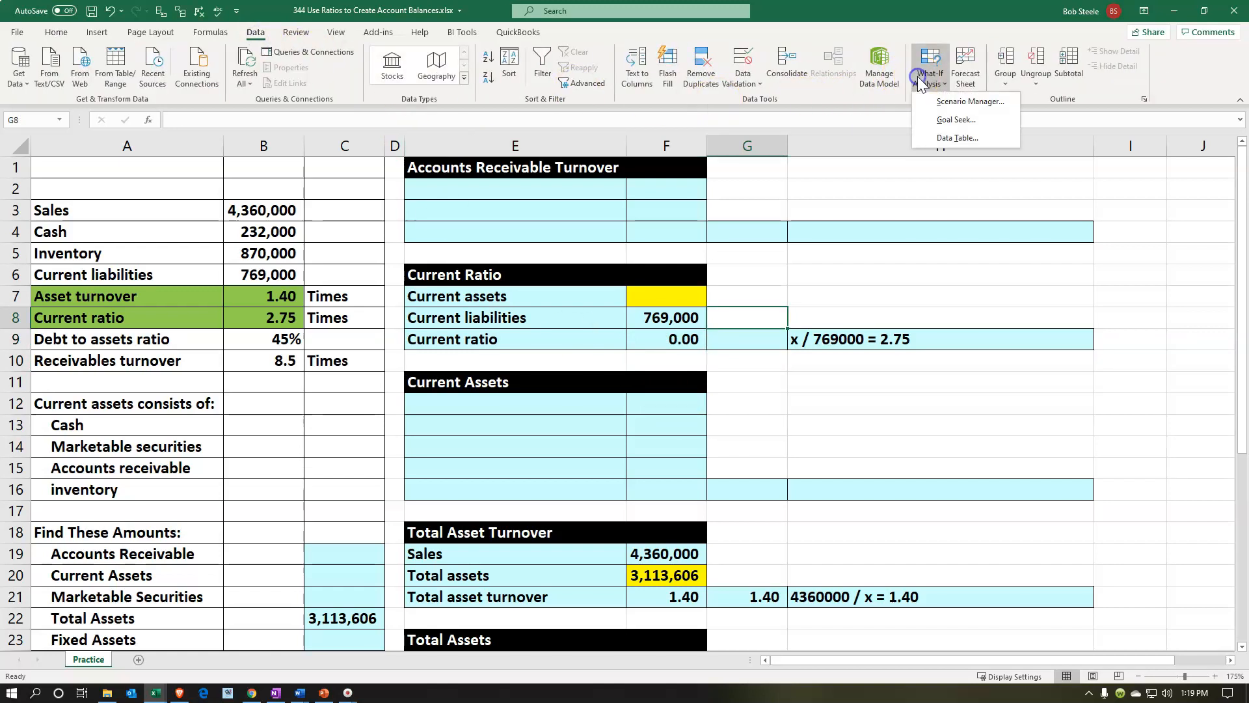
{"action": "left_click", "coordinate": [954, 119]}
{"action": "left_click_drag", "start_coordinate": [845, 406], "coordinate": [780, 388]}
{"action": "left_click", "coordinate": [669, 339]}
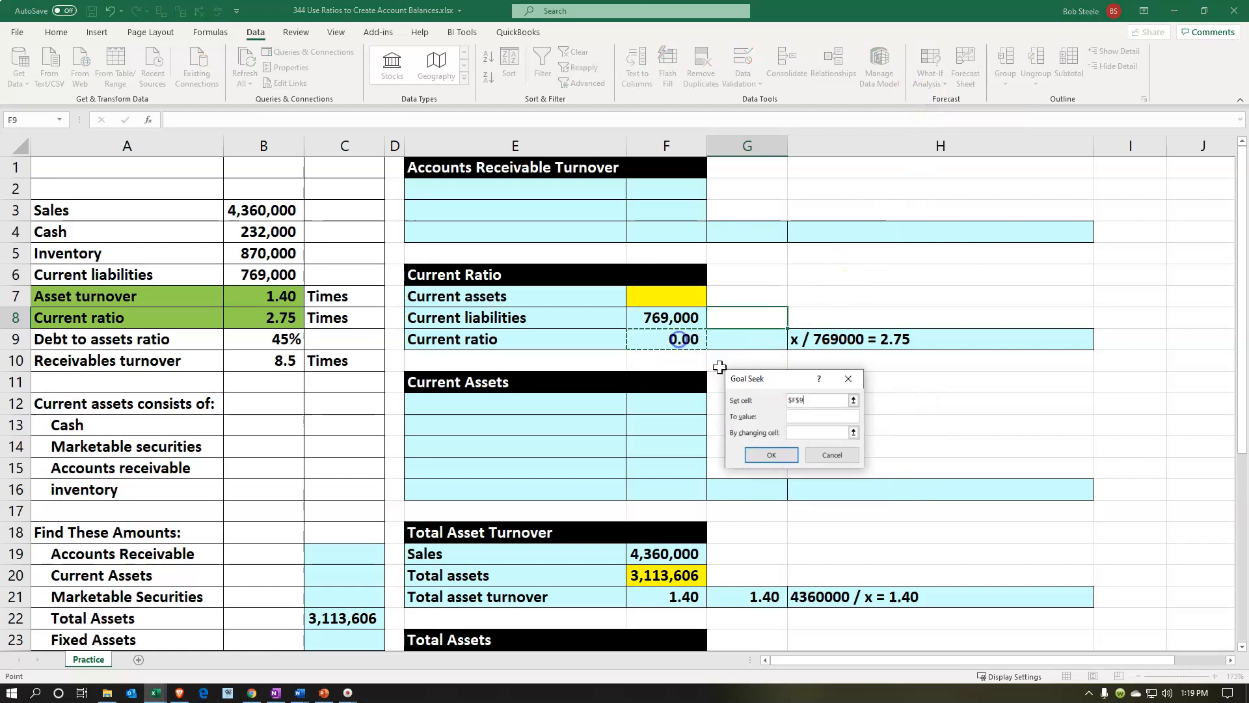
{"action": "left_click", "coordinate": [822, 414]}
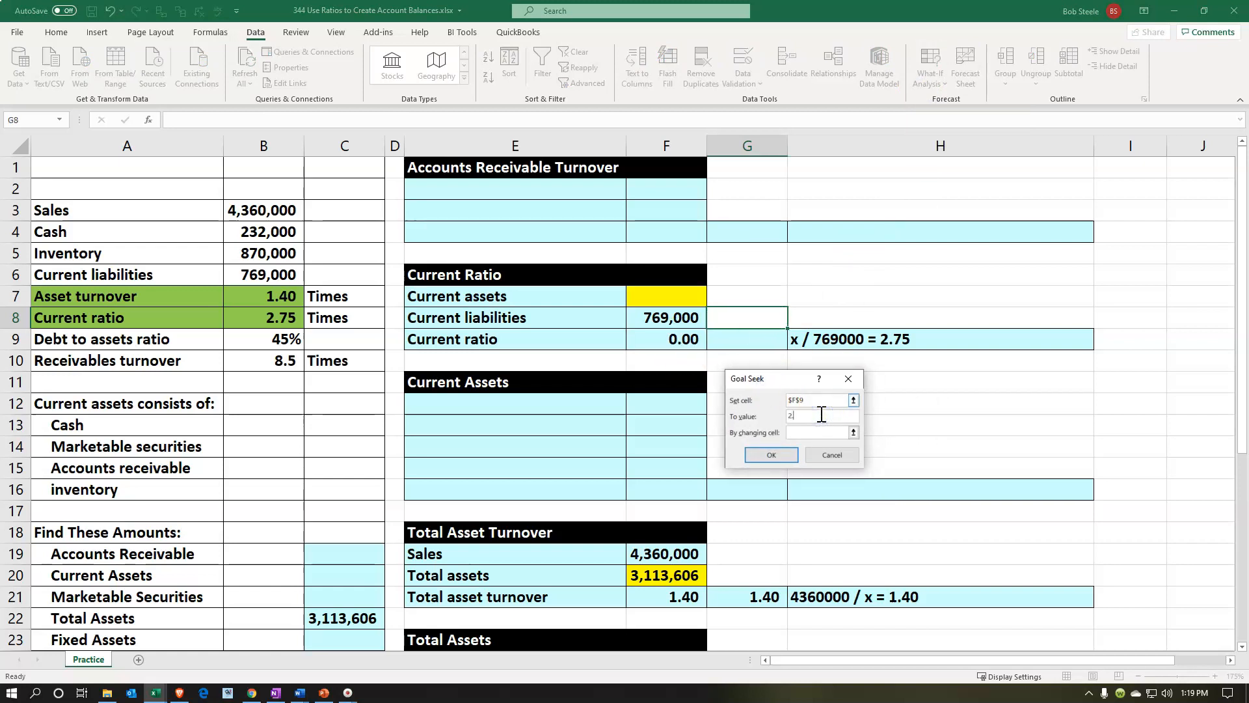
{"action": "left_click", "coordinate": [813, 434]}
{"action": "left_click", "coordinate": [662, 296]}
{"action": "left_click", "coordinate": [758, 454]}
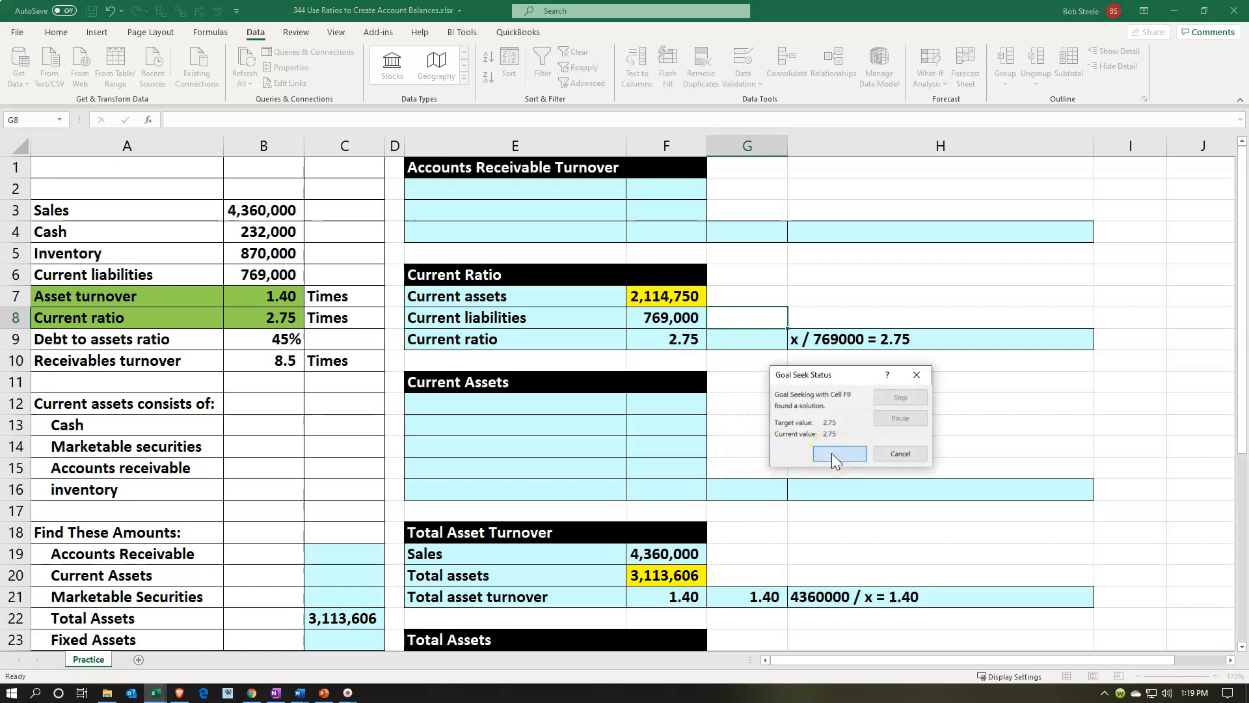
{"action": "left_click", "coordinate": [836, 458]}
- Enter the check formula =F7/F8 in G9 beside the current ratio
{"action": "left_click", "coordinate": [750, 344]}
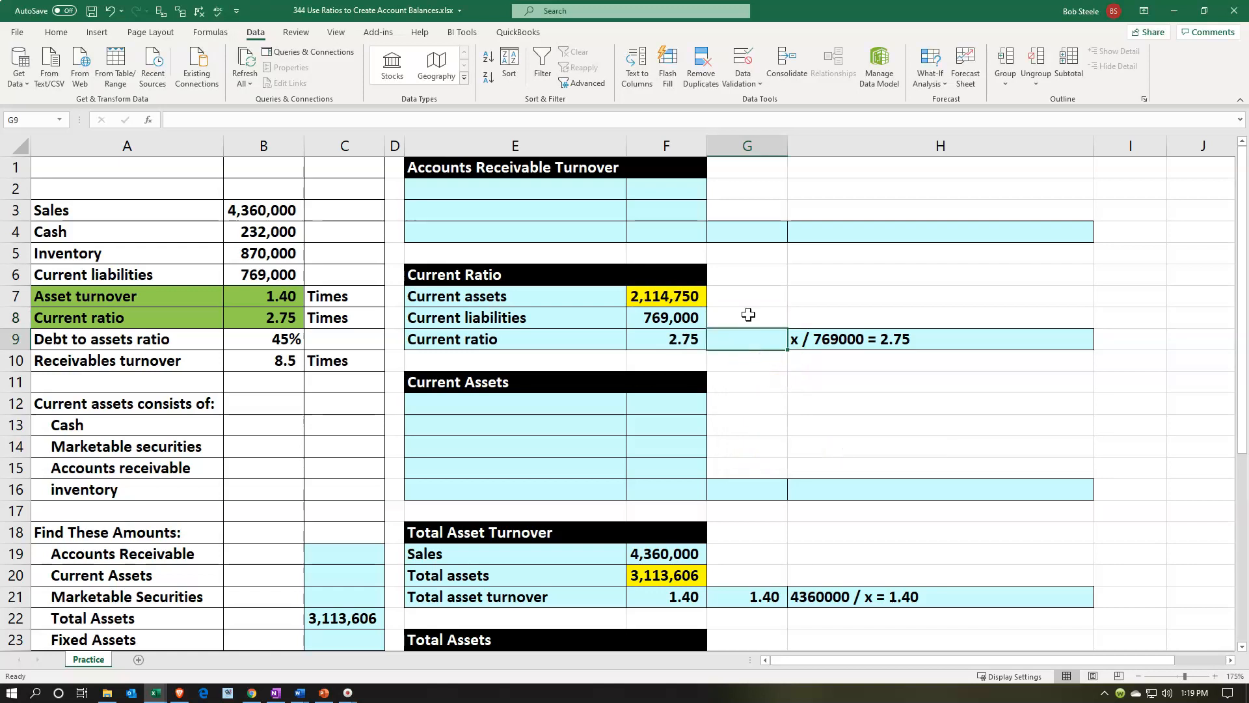
{"action": "type", "text": "="}
{"action": "key", "text": "Left"}
{"action": "key", "text": "Up"}
{"action": "key", "text": "Up"}
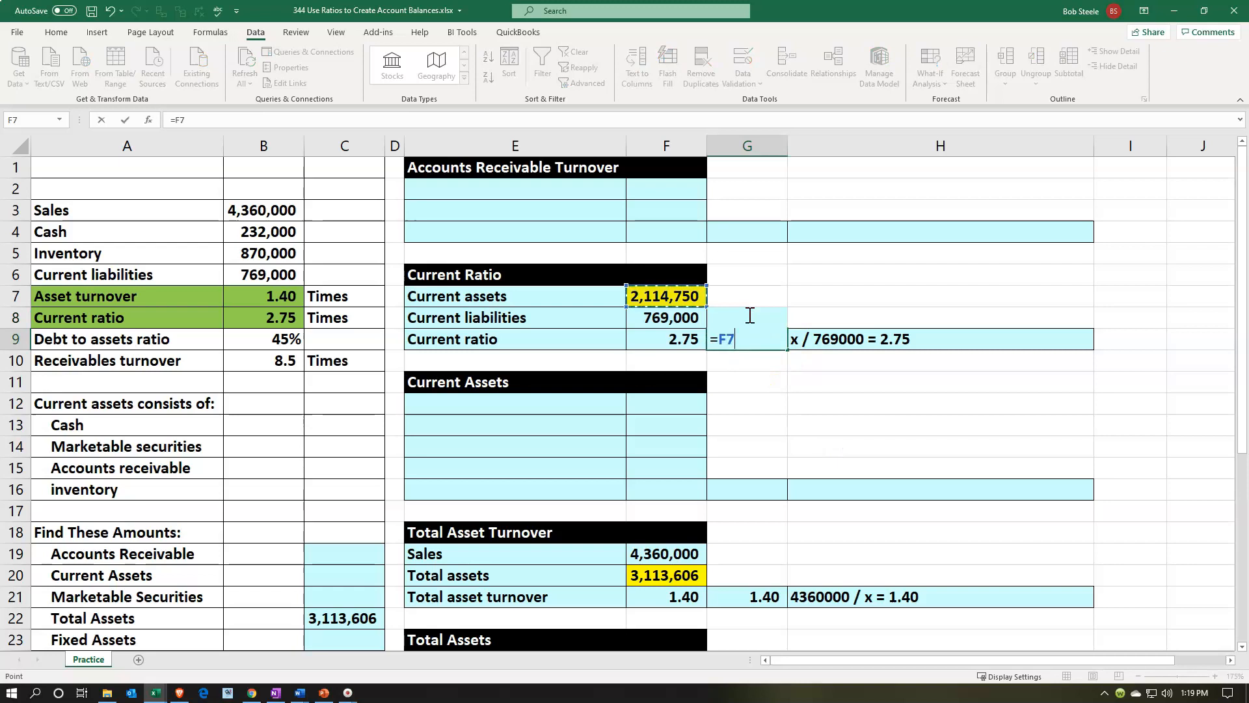
{"action": "type", "text": "/"}
{"action": "key", "text": "Left"}
{"action": "key", "text": "Up"}
{"action": "key", "text": "Return"}
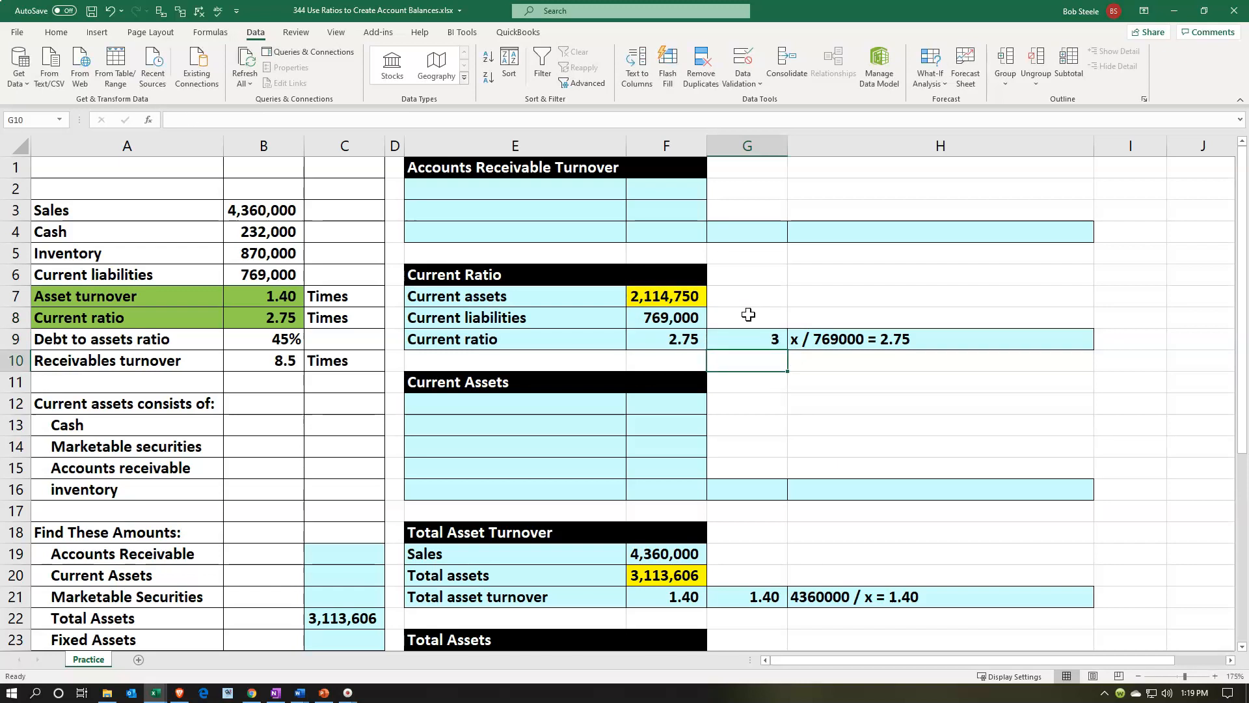
- Copy the number formatting of the current ratio in F9 to the check cell G9 with Format Painter
{"action": "key", "text": "Up"}
{"action": "key", "text": "Left"}
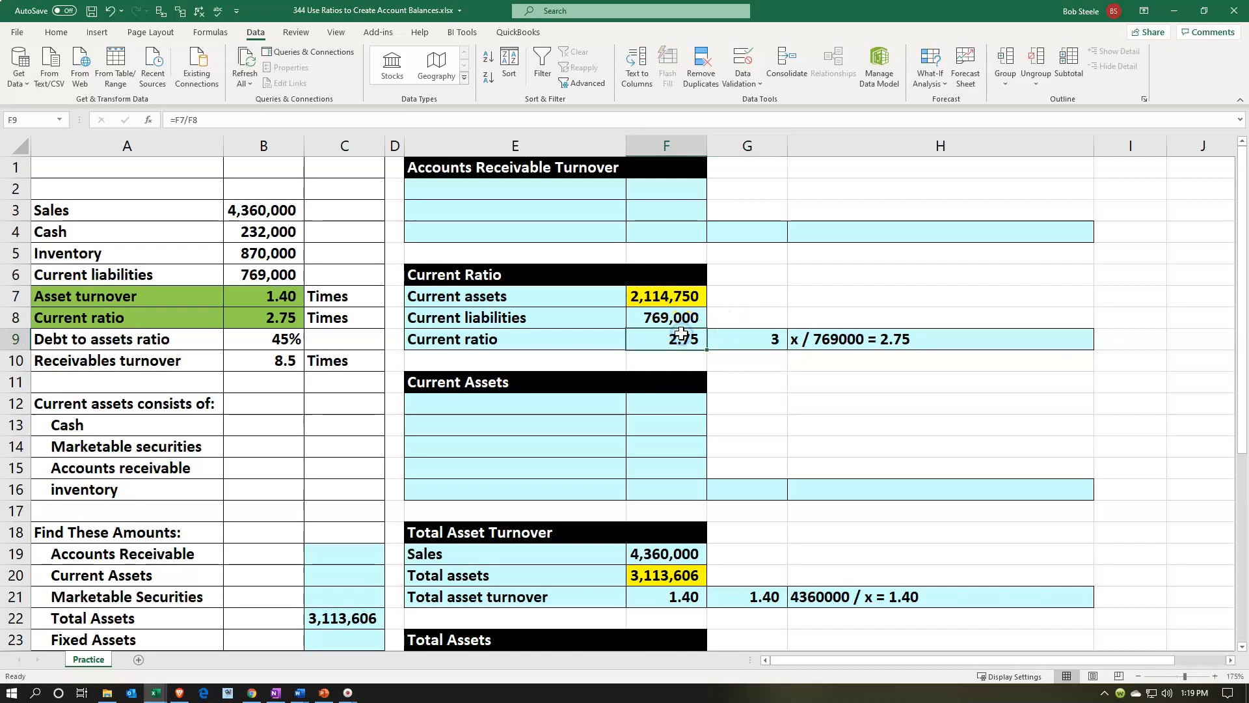
{"action": "left_click", "coordinate": [56, 33]}
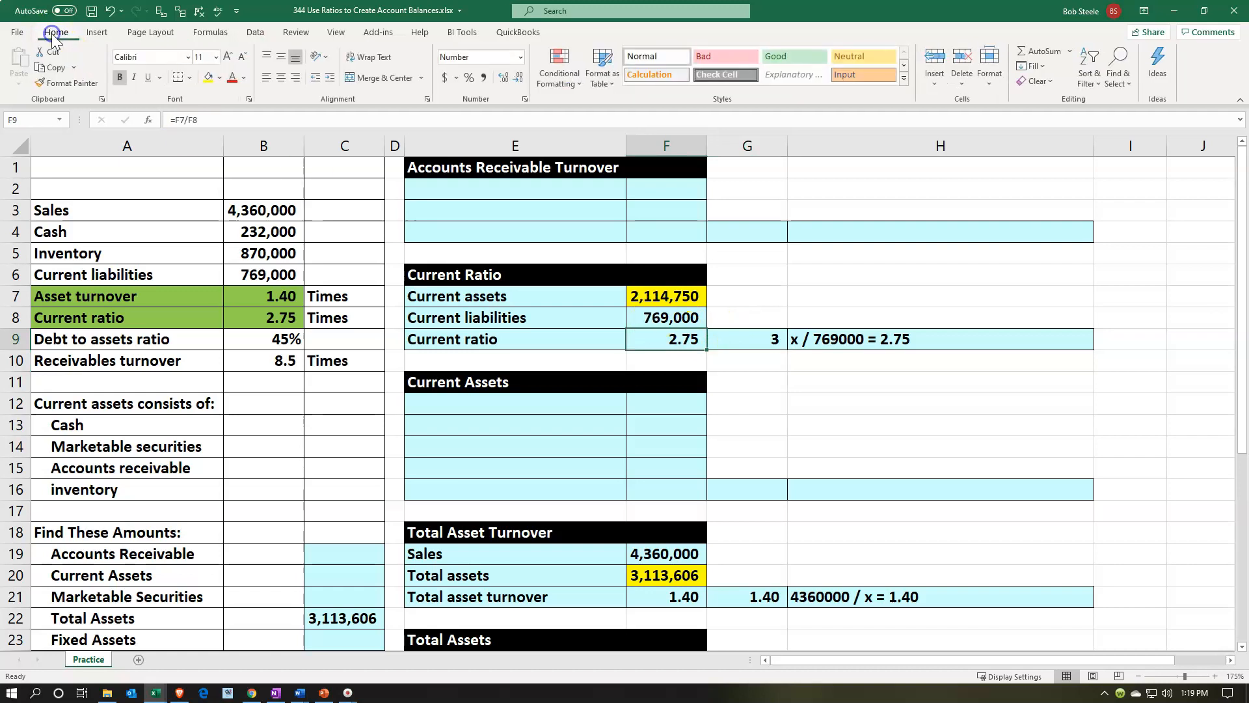
{"action": "left_click", "coordinate": [65, 84]}
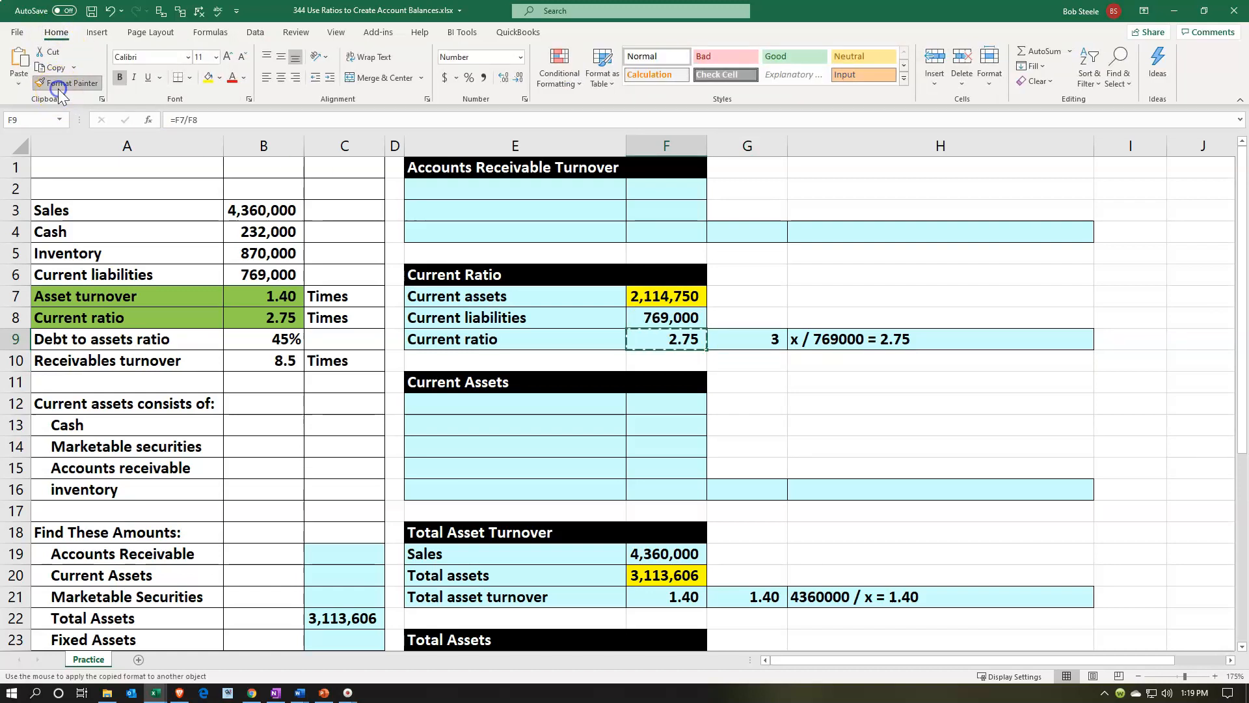
{"action": "left_click", "coordinate": [748, 339]}
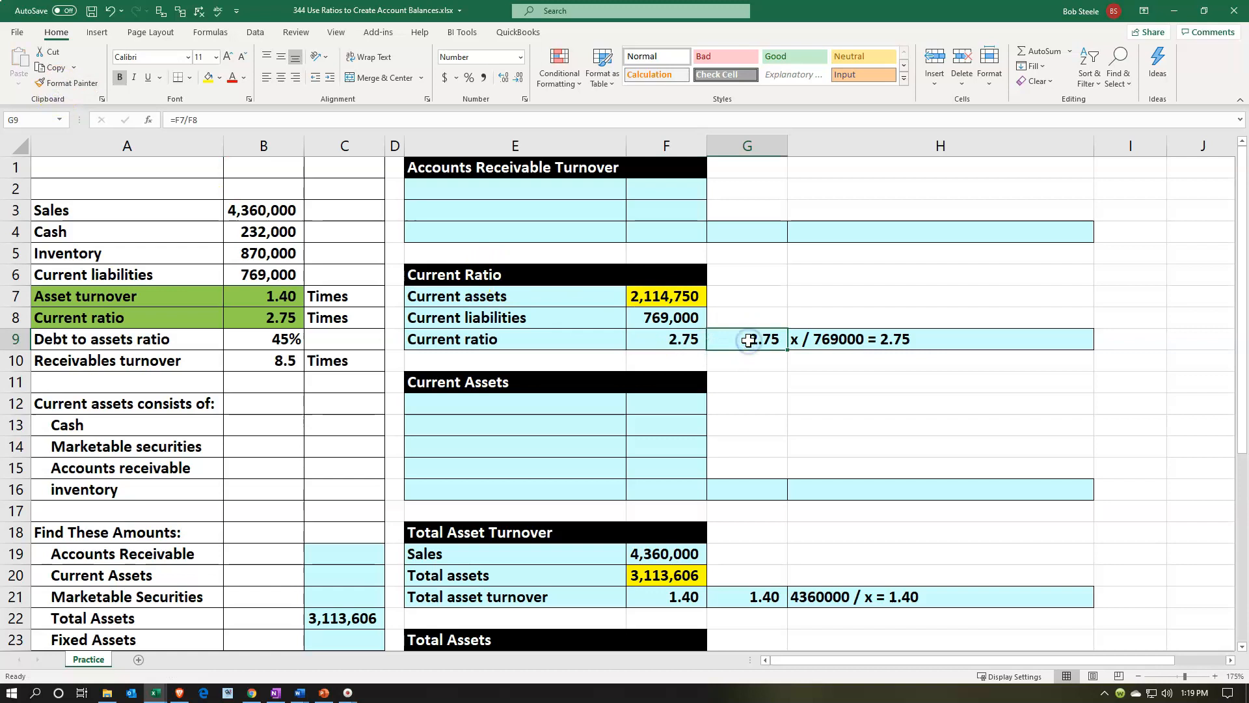
- Underline the current liabilities in F8 and the total assets in F20
{"action": "left_click", "coordinate": [670, 318]}
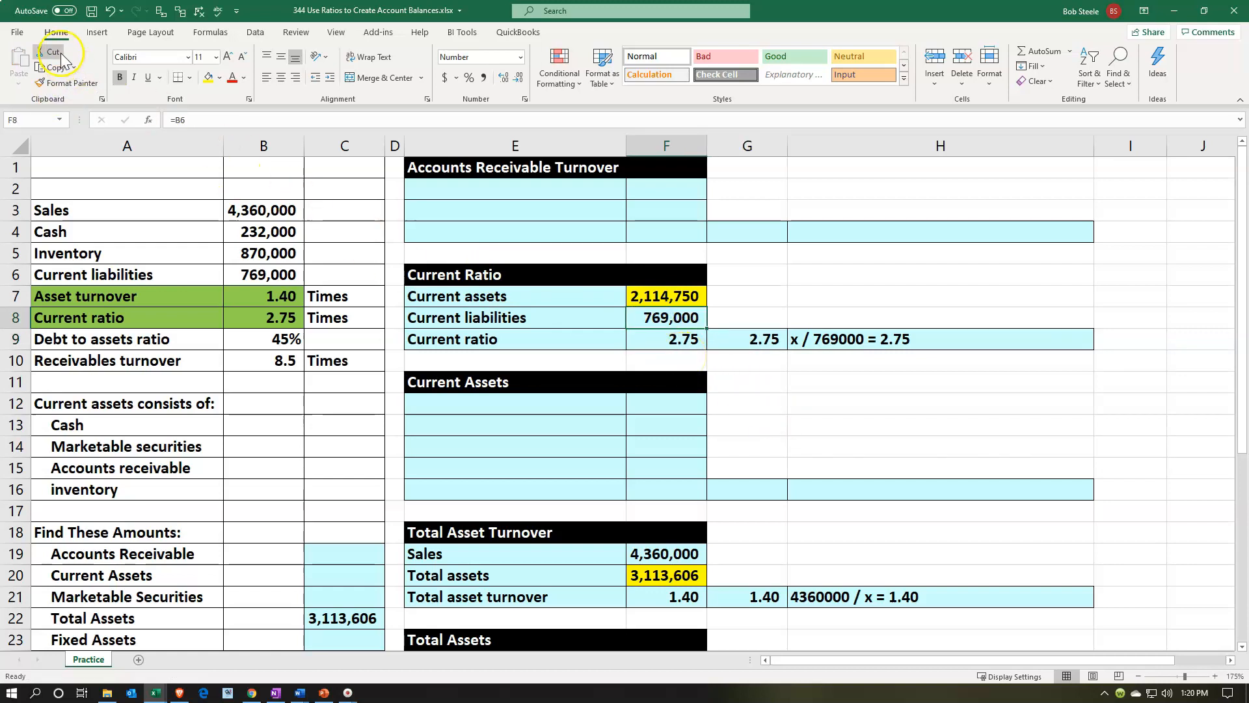
{"action": "left_click", "coordinate": [148, 77]}
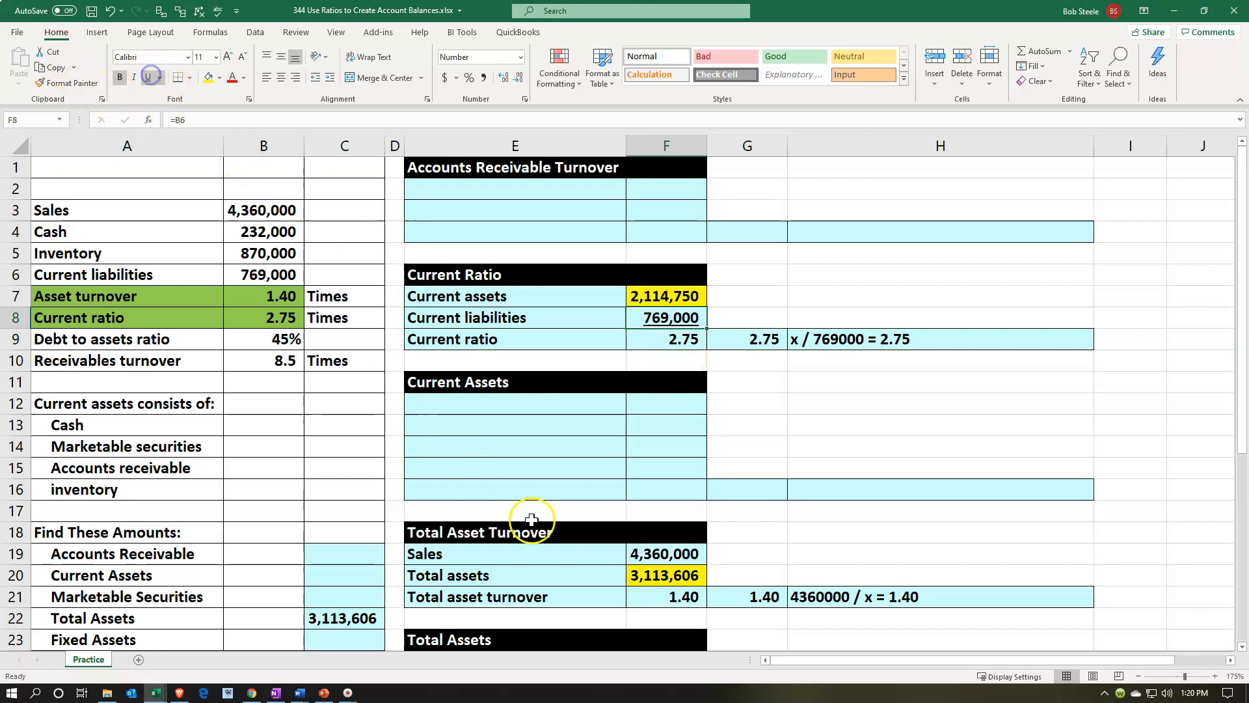
{"action": "left_click", "coordinate": [638, 570]}
{"action": "left_click", "coordinate": [149, 77]}
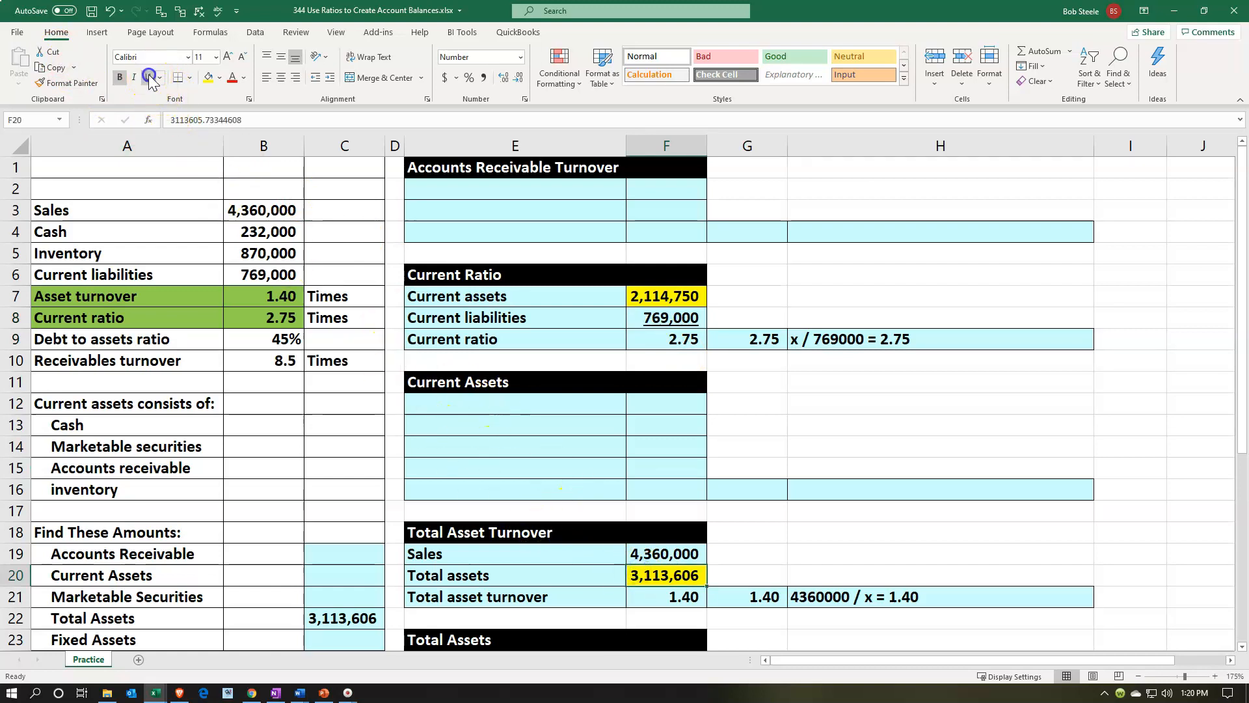
{"action": "left_click", "coordinate": [221, 398]}
- Fill the given debt to assets ratio cells A9:B9 with green like the ratios above
{"action": "left_click", "coordinate": [159, 339]}
{"action": "left_click_drag", "start_coordinate": [159, 339], "coordinate": [260, 338]}
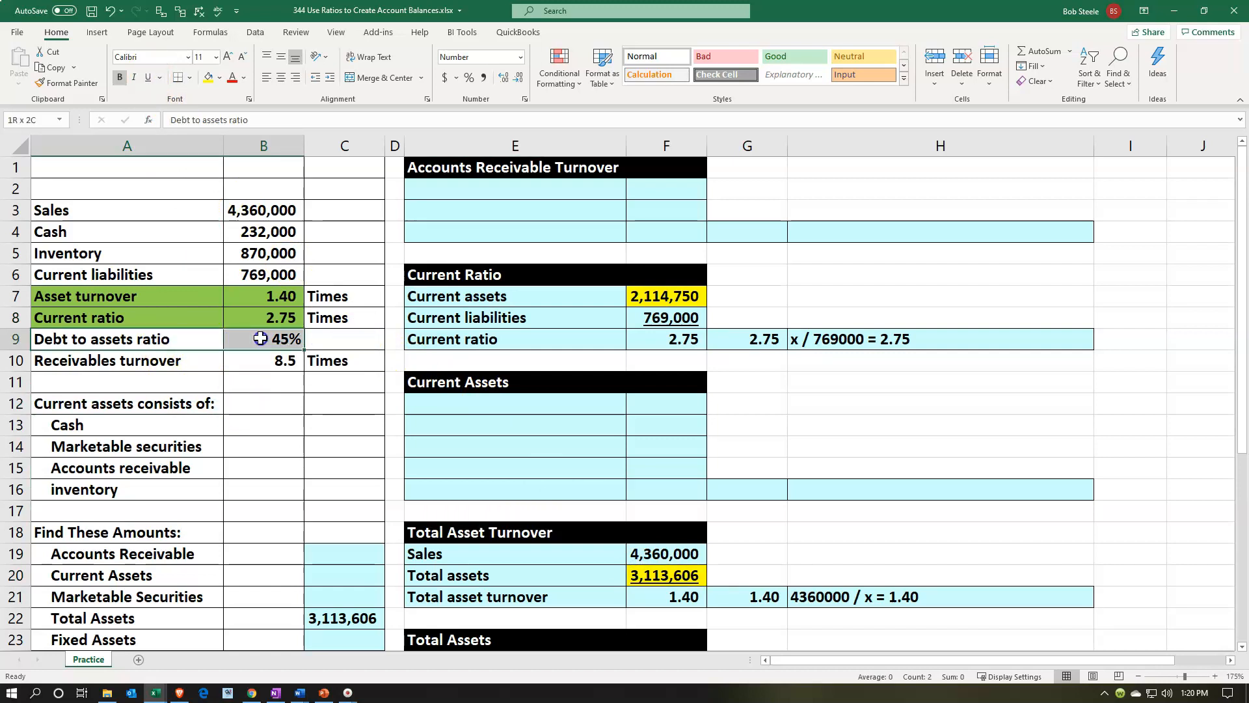
{"action": "right_click", "coordinate": [260, 338]}
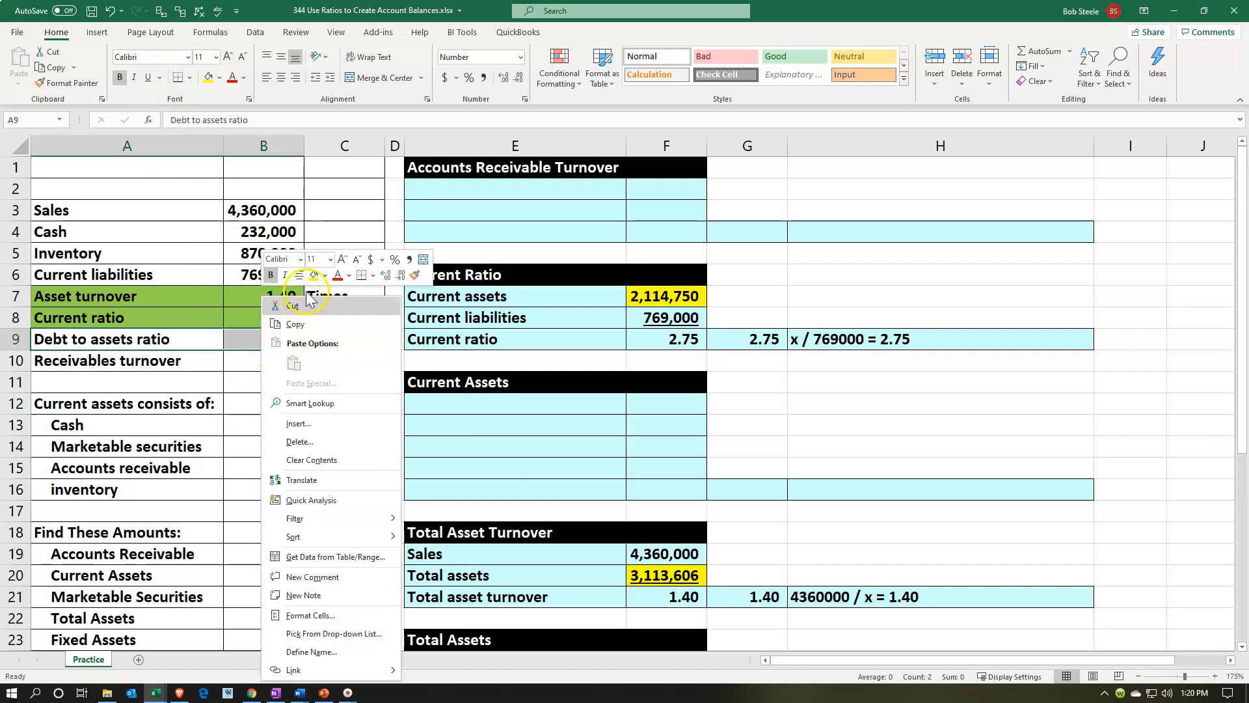
{"action": "left_click", "coordinate": [325, 275]}
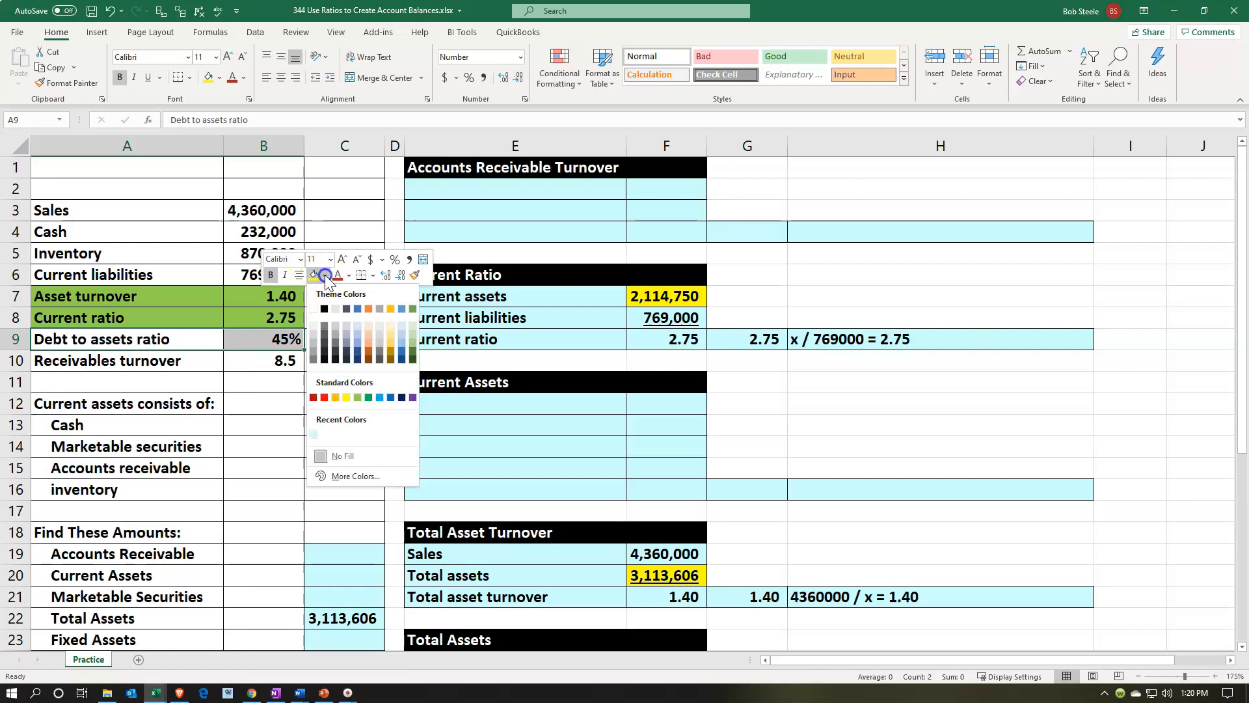
{"action": "left_click", "coordinate": [357, 397]}
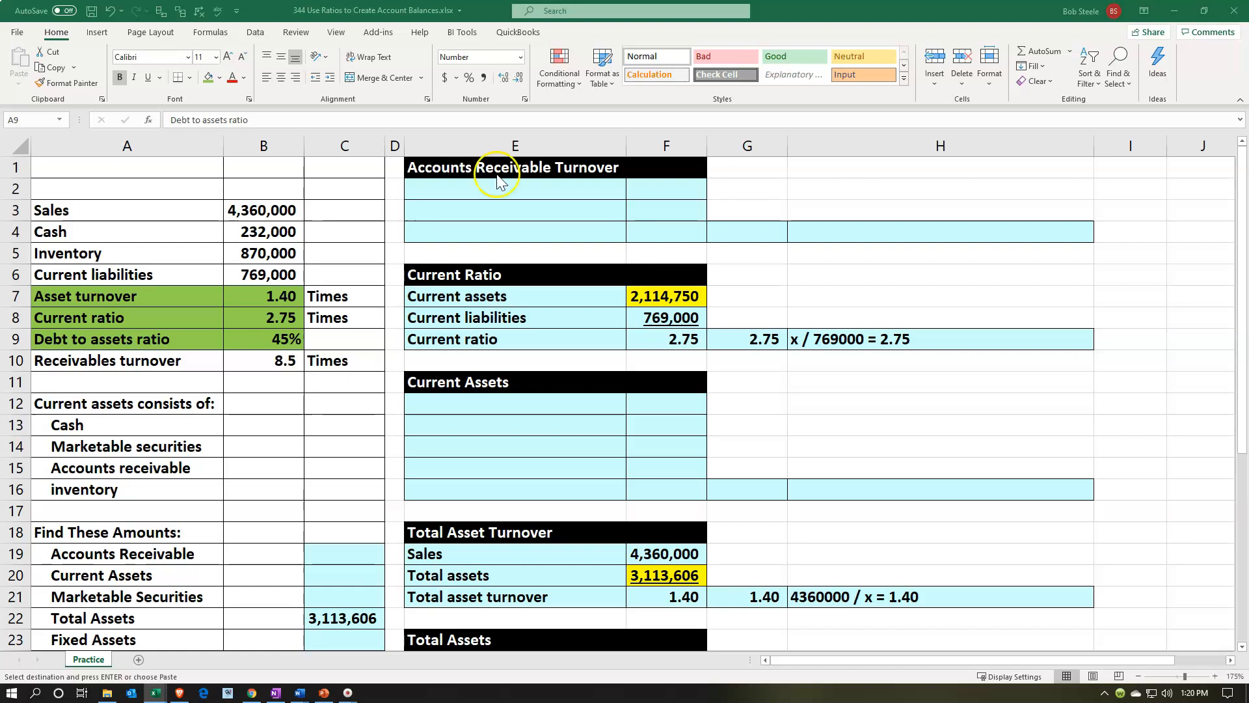
- Paste the labels Total debt, Total assets and Debt to assets ratio into E29:E31 under Debt to Assets Ratio
{"action": "scroll", "coordinate": [484, 493], "scroll_direction": "down", "scroll_amount": 2}
{"action": "scroll", "coordinate": [485, 492], "scroll_direction": "down", "scroll_amount": 3}
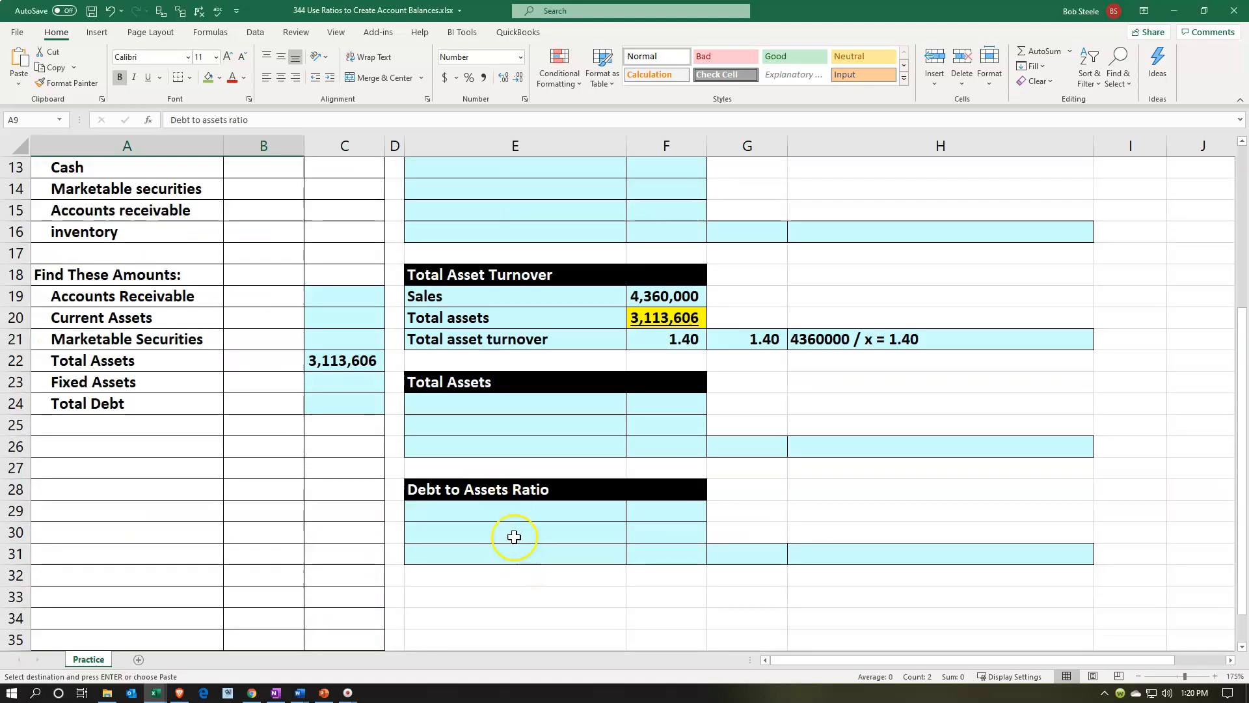
{"action": "left_click", "coordinate": [504, 514]}
{"action": "key", "text": "ctrl+v"}
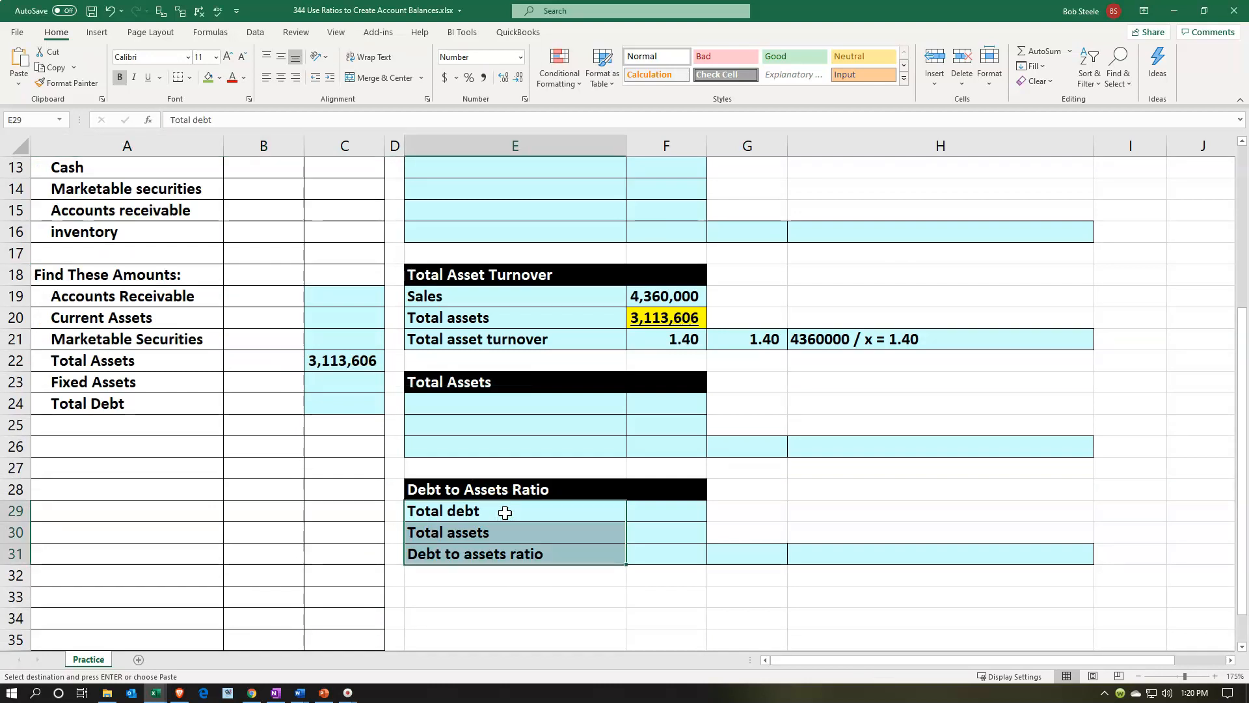
- Link the debt to assets ratio in F31 to the given ratio with the formula =B9
{"action": "left_click", "coordinate": [650, 504]}
{"action": "left_click", "coordinate": [656, 549]}
{"action": "type", "text": "="}
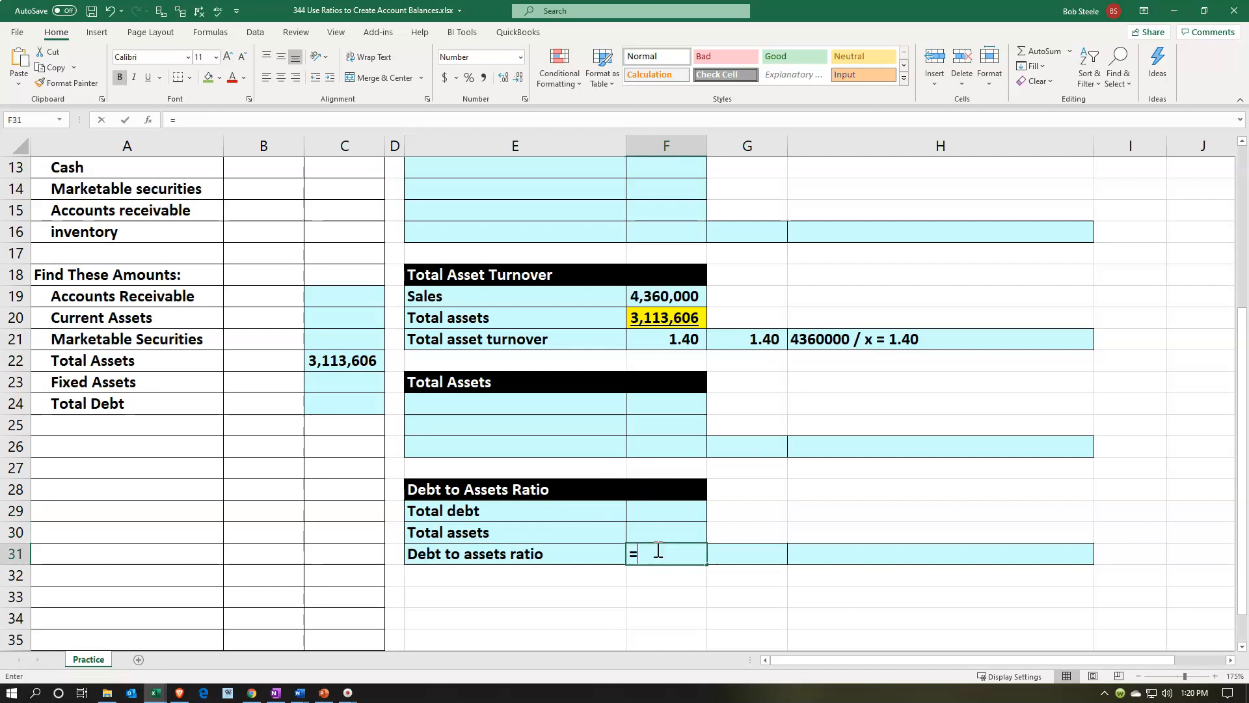
{"action": "scroll", "coordinate": [657, 548], "scroll_direction": "up", "scroll_amount": 3}
{"action": "scroll", "coordinate": [656, 546], "scroll_direction": "up", "scroll_amount": 3}
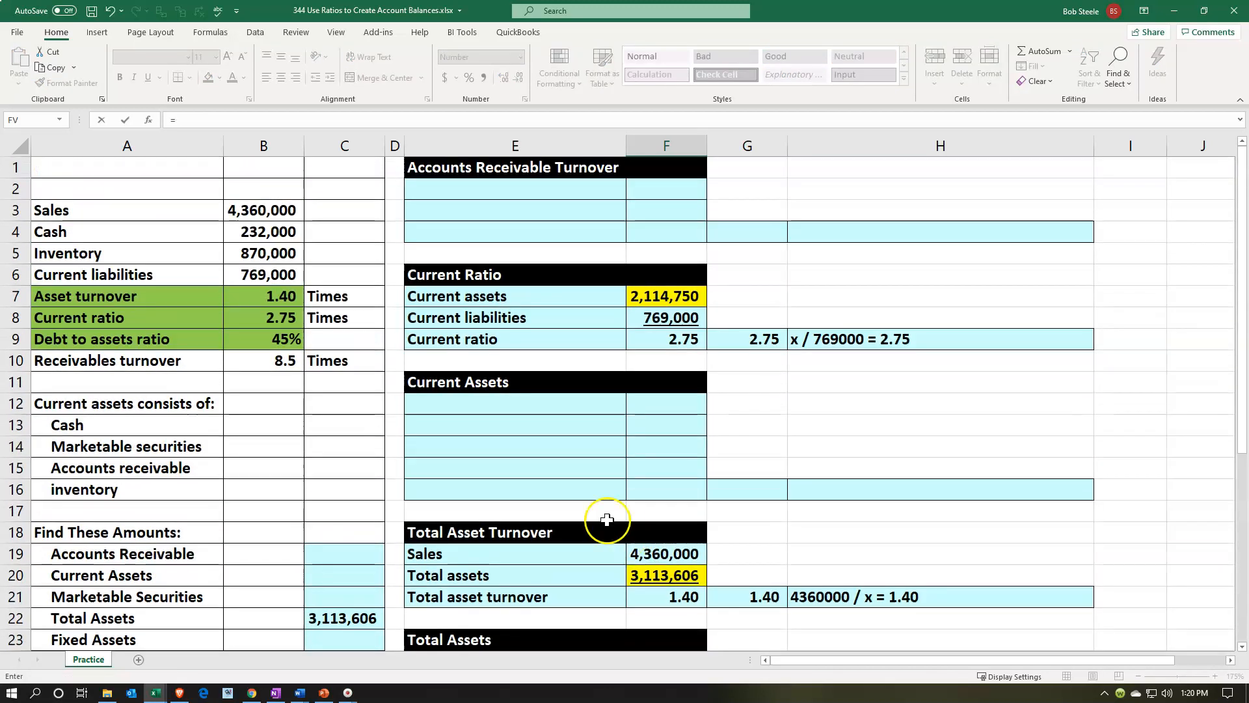
{"action": "left_click", "coordinate": [279, 338]}
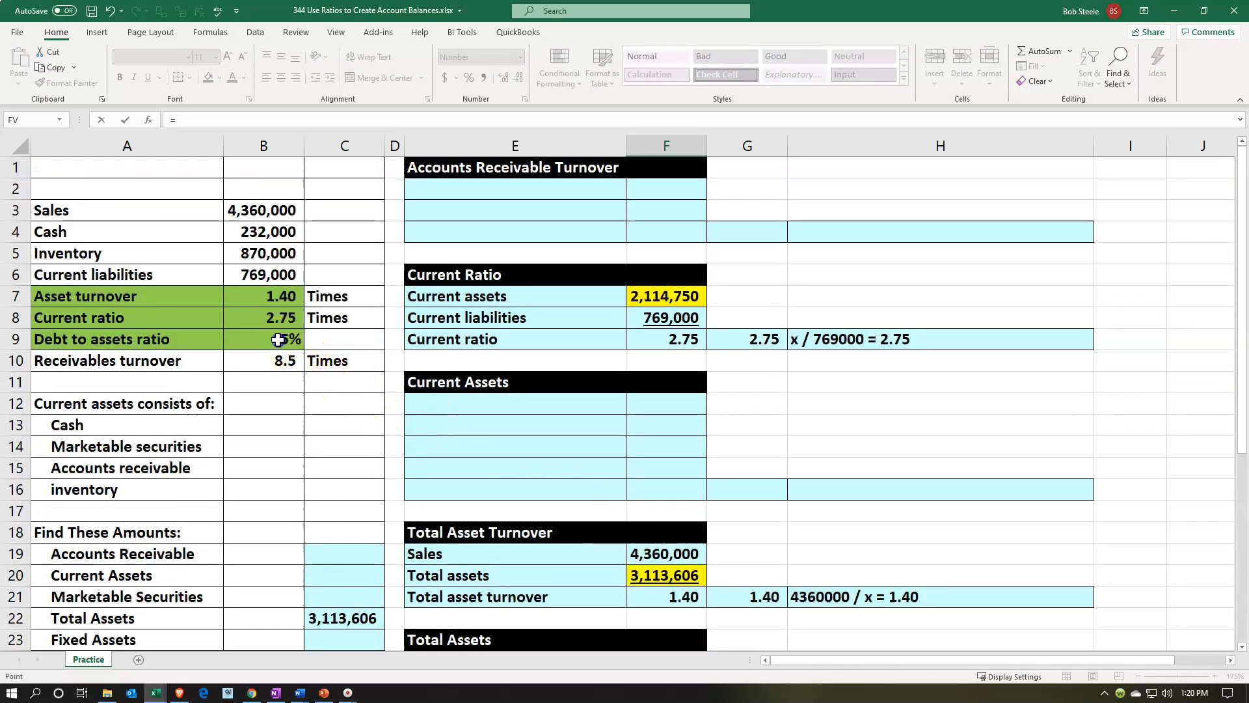
{"action": "key", "text": "Return"}
- Format the debt to assets ratio in F31 as a percentage
{"action": "scroll", "coordinate": [278, 338], "scroll_direction": "down", "scroll_amount": 2}
{"action": "left_click", "coordinate": [662, 551]}
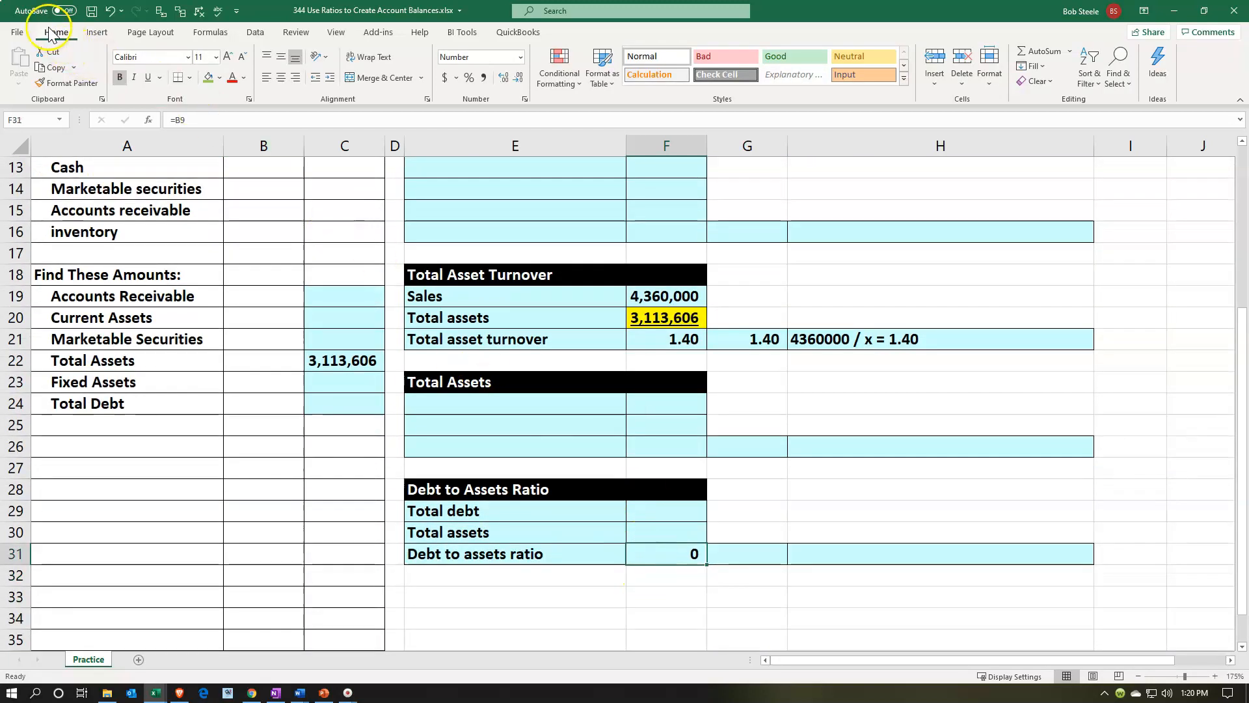
{"action": "left_click", "coordinate": [468, 77]}
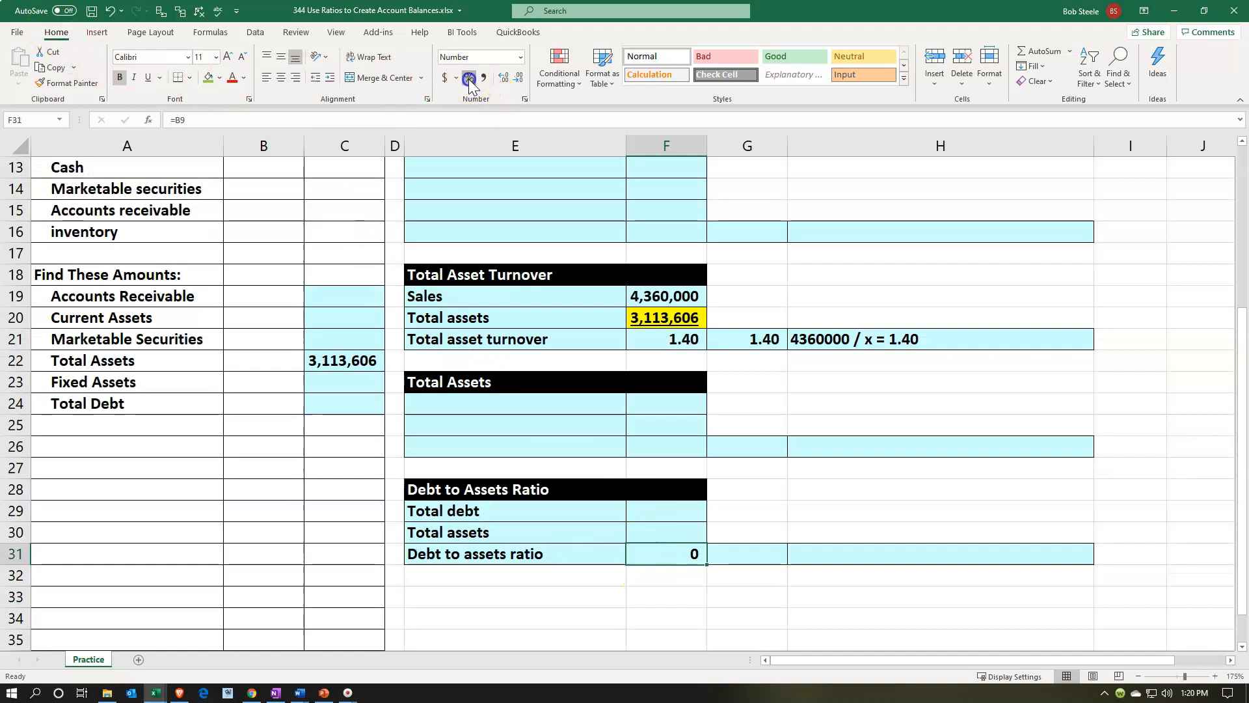
{"action": "left_click", "coordinate": [629, 584]}
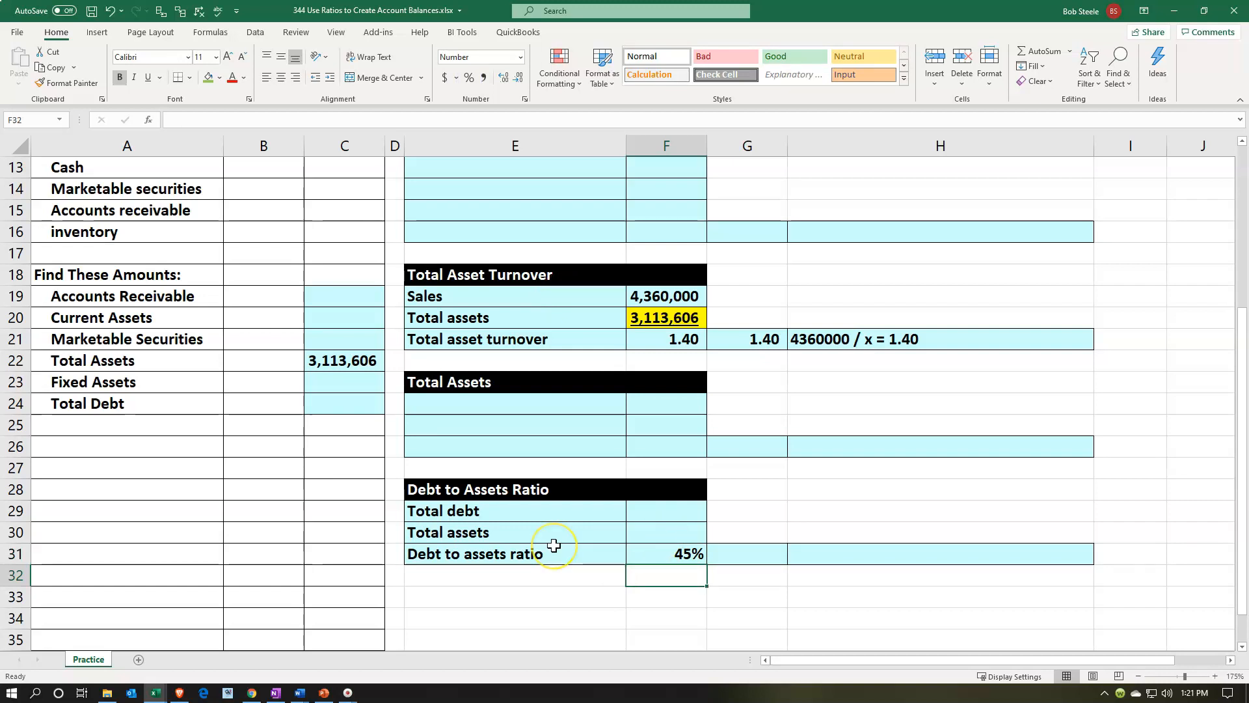
- Fill the given receivables turnover cells A10:B10 with green
{"action": "scroll", "coordinate": [553, 545], "scroll_direction": "up", "scroll_amount": 4}
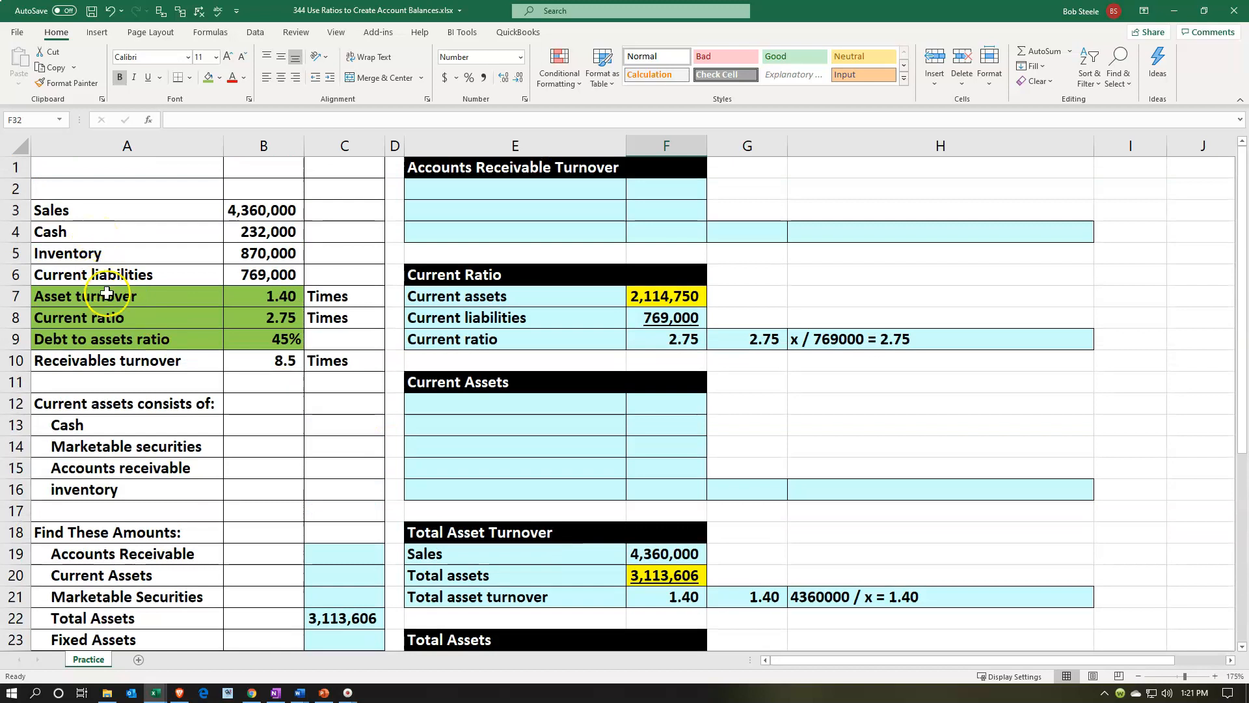
{"action": "left_click", "coordinate": [184, 365]}
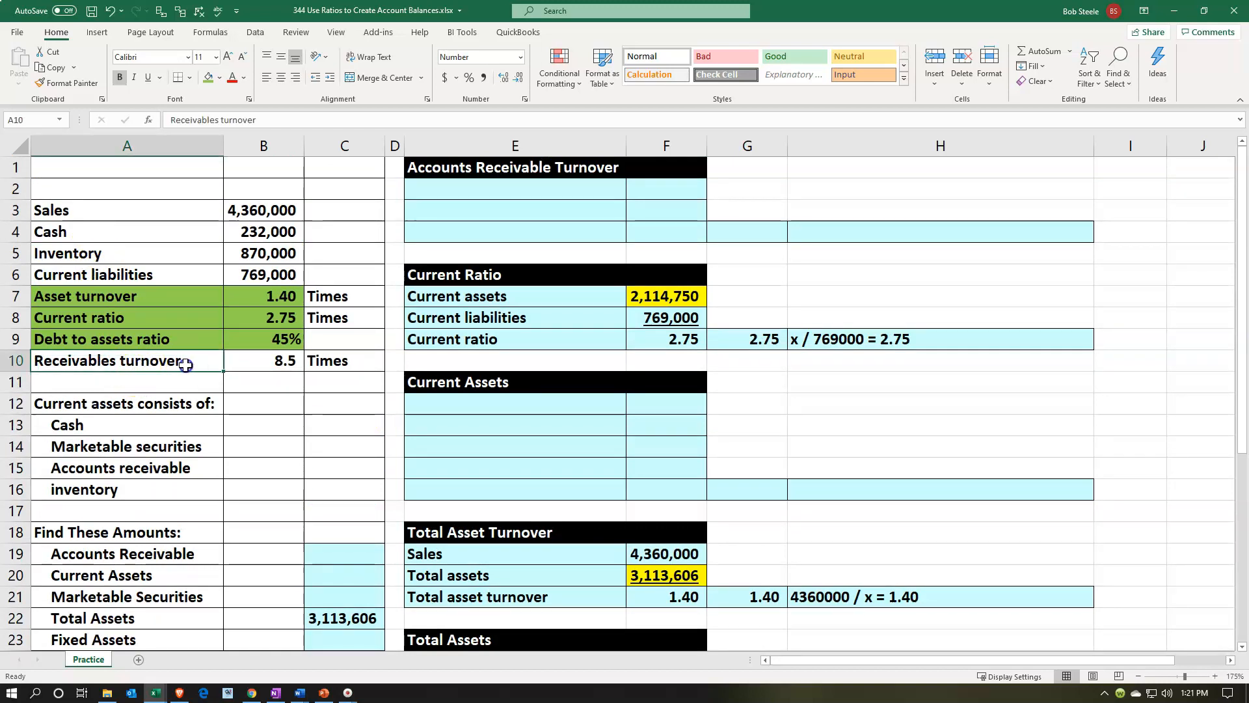
{"action": "left_click", "coordinate": [237, 364], "text": "shift"}
{"action": "right_click", "coordinate": [237, 364]}
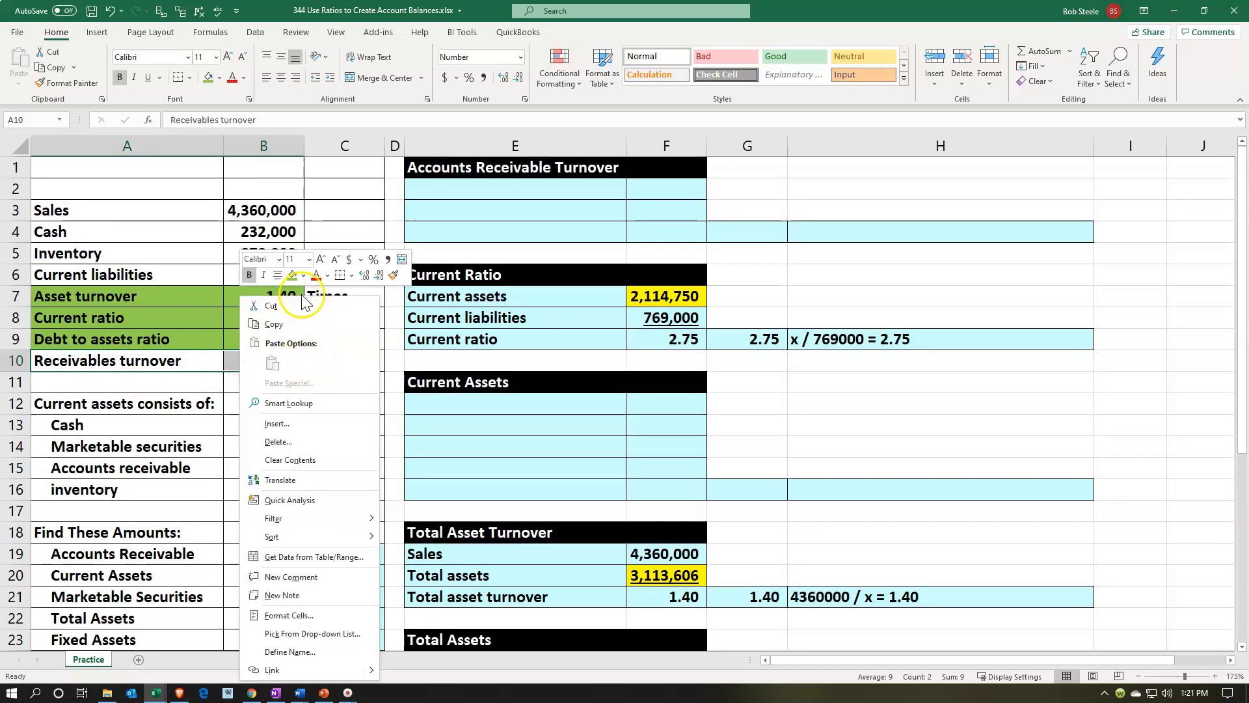
{"action": "left_click", "coordinate": [292, 275]}
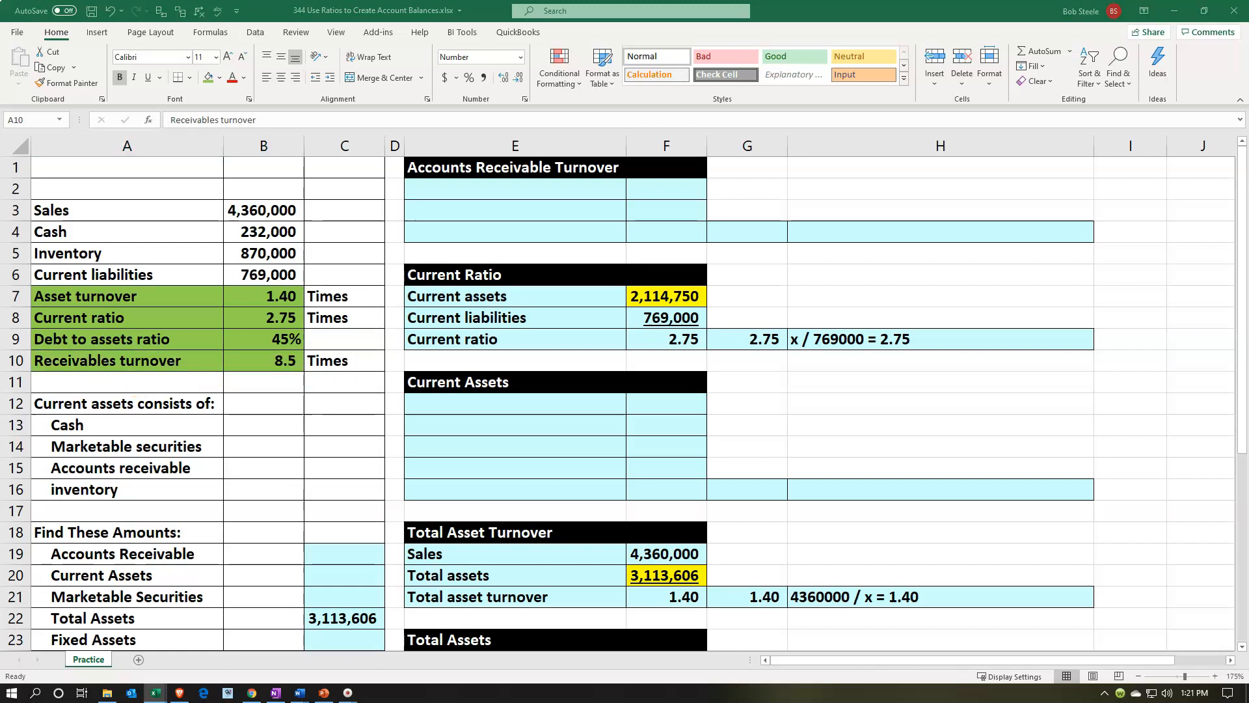
- Paste the labels Sales into E2 and Accounts receivable into E3 under Accounts Receivable Turnover
{"action": "key", "text": "shift+Right"}
{"action": "key", "text": "ctrl+c"}
{"action": "left_click", "coordinate": [453, 190]}
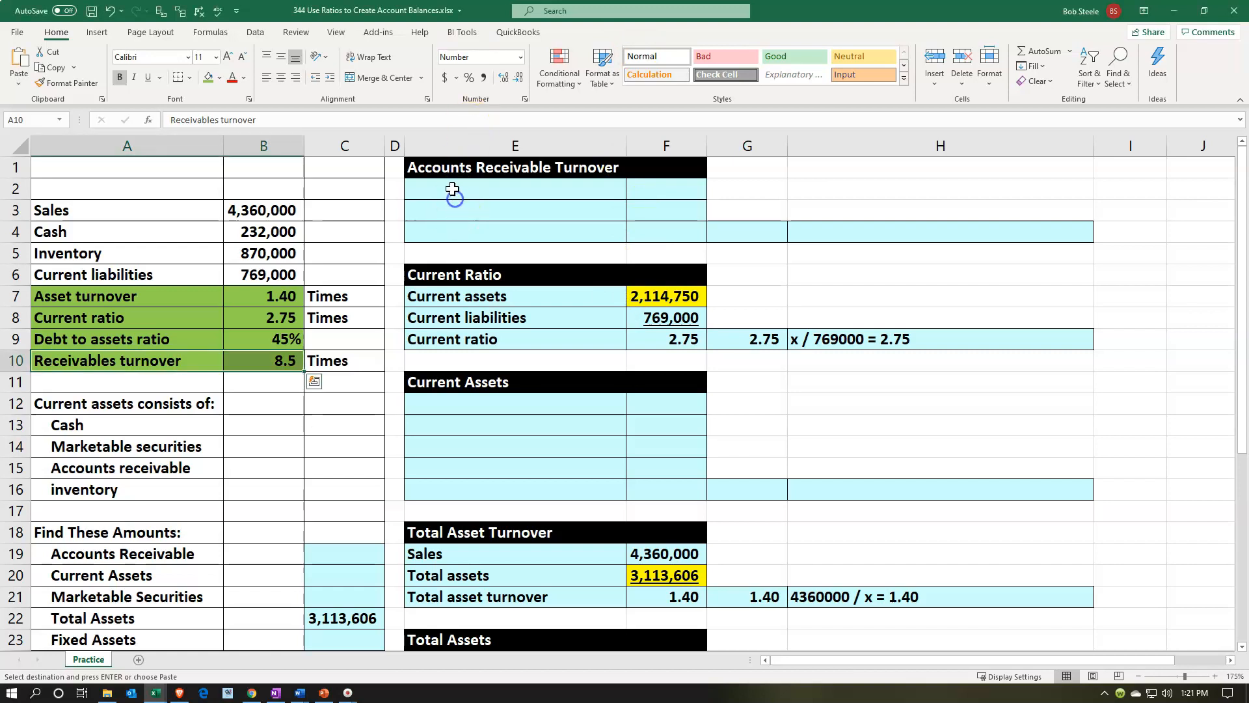
{"action": "key", "text": "ctrl+v"}
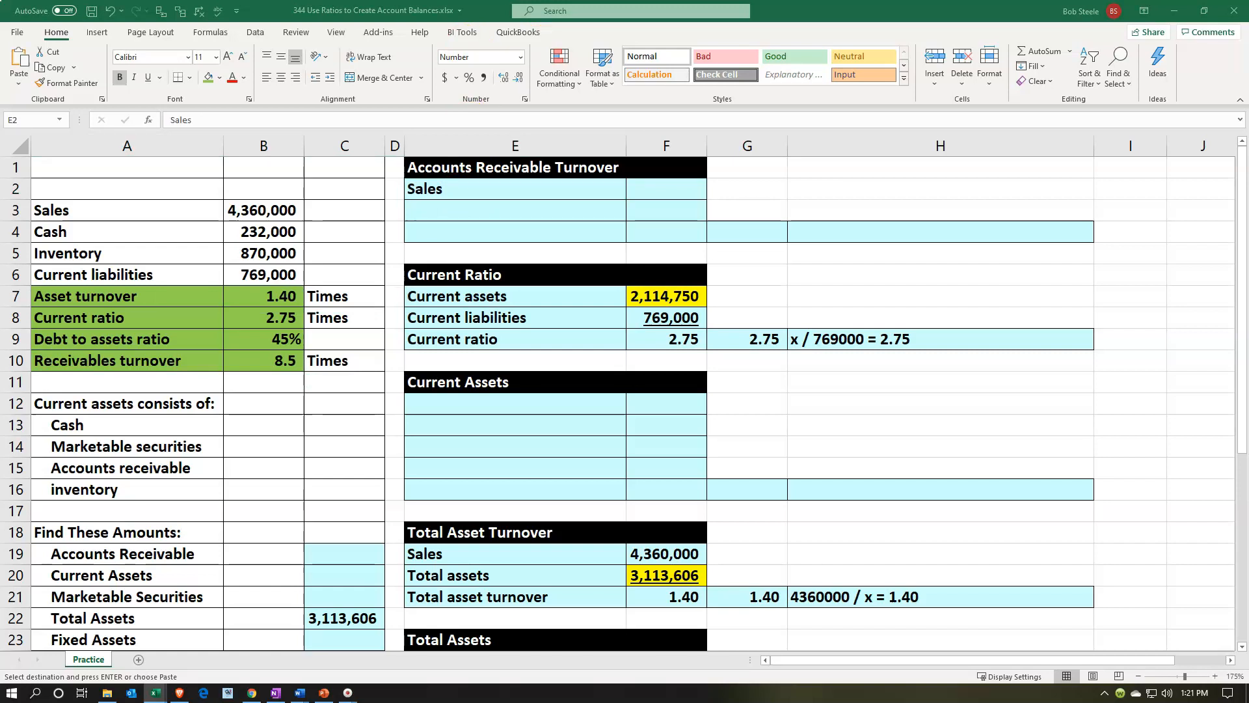
{"action": "left_click", "coordinate": [497, 208]}
{"action": "key", "text": "ctrl+v"}
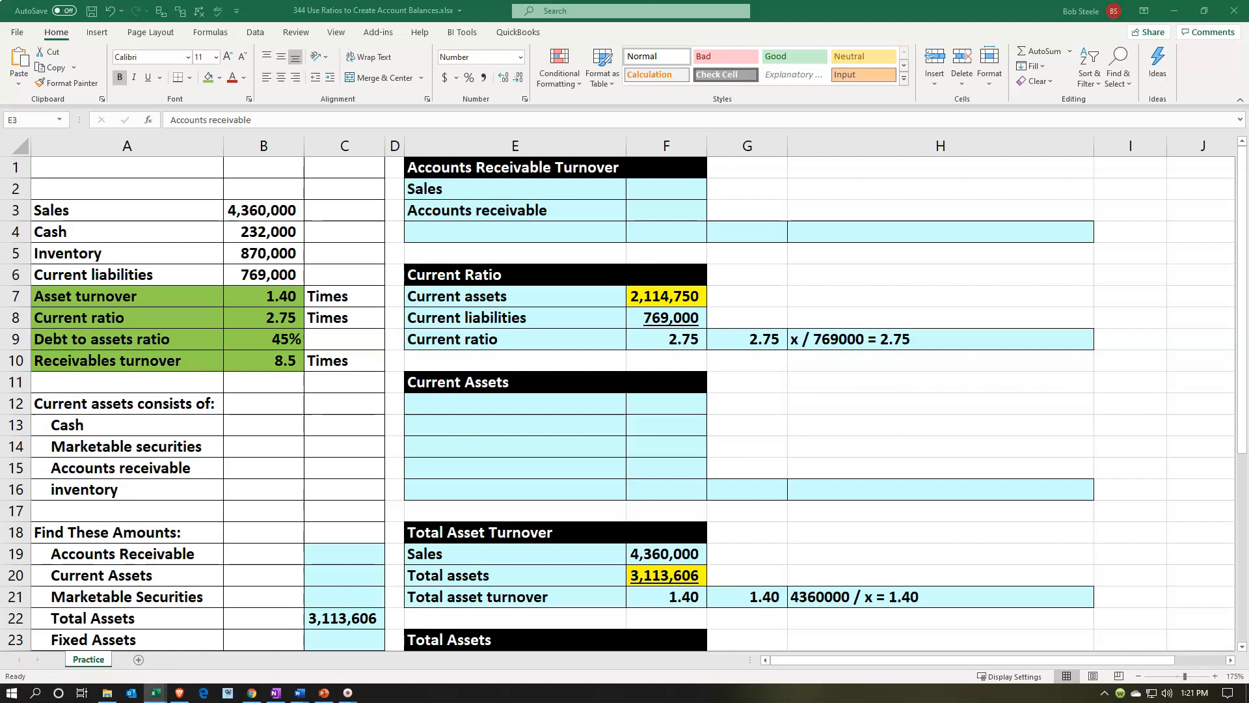
- Enter the label Accounts receivable turnover in E4
{"action": "left_click", "coordinate": [583, 234]}
{"action": "type", "text": "Accounts receivable turnover"}
{"action": "key", "text": "Right"}
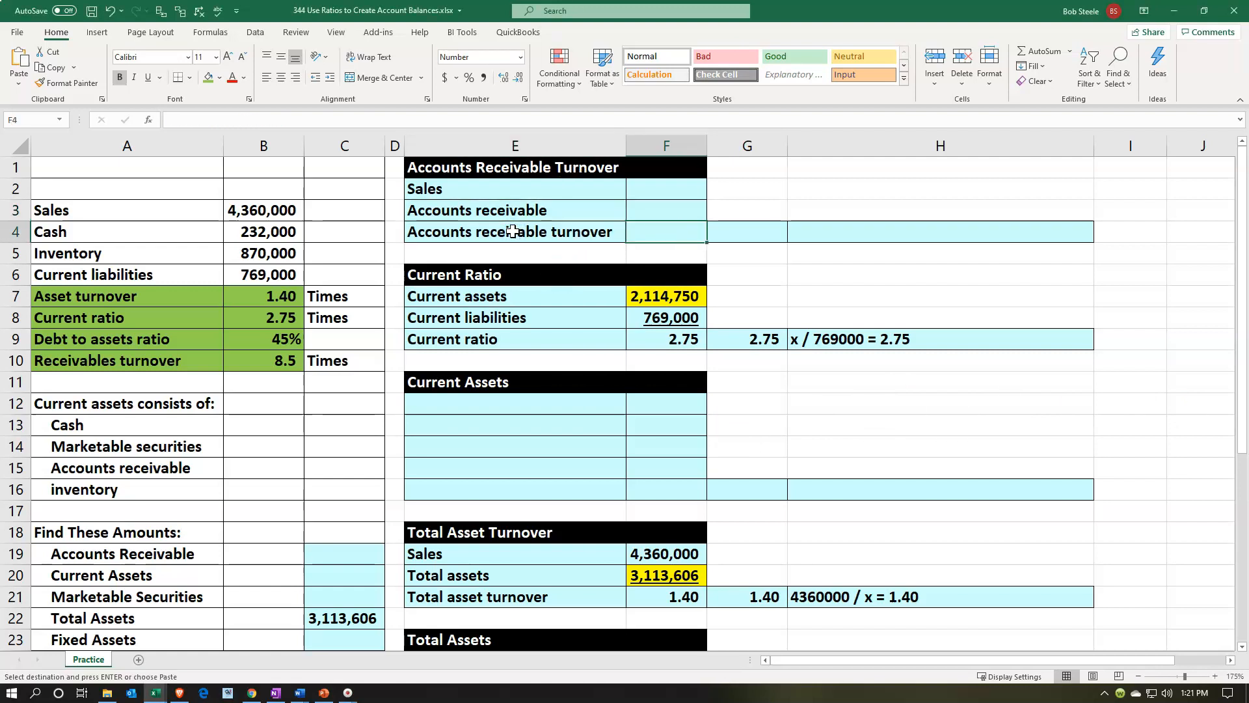
- Link the sales amount in F2 to the given sales with the formula =B3
{"action": "key", "text": "Up"}
{"action": "key", "text": "Up"}
{"action": "type", "text": "="}
{"action": "key", "text": "Left"}
{"action": "key", "text": "Left"}
{"action": "key", "text": "Left"}
{"action": "key", "text": "Left"}
{"action": "key", "text": "Down"}
{"action": "key", "text": "Return"}
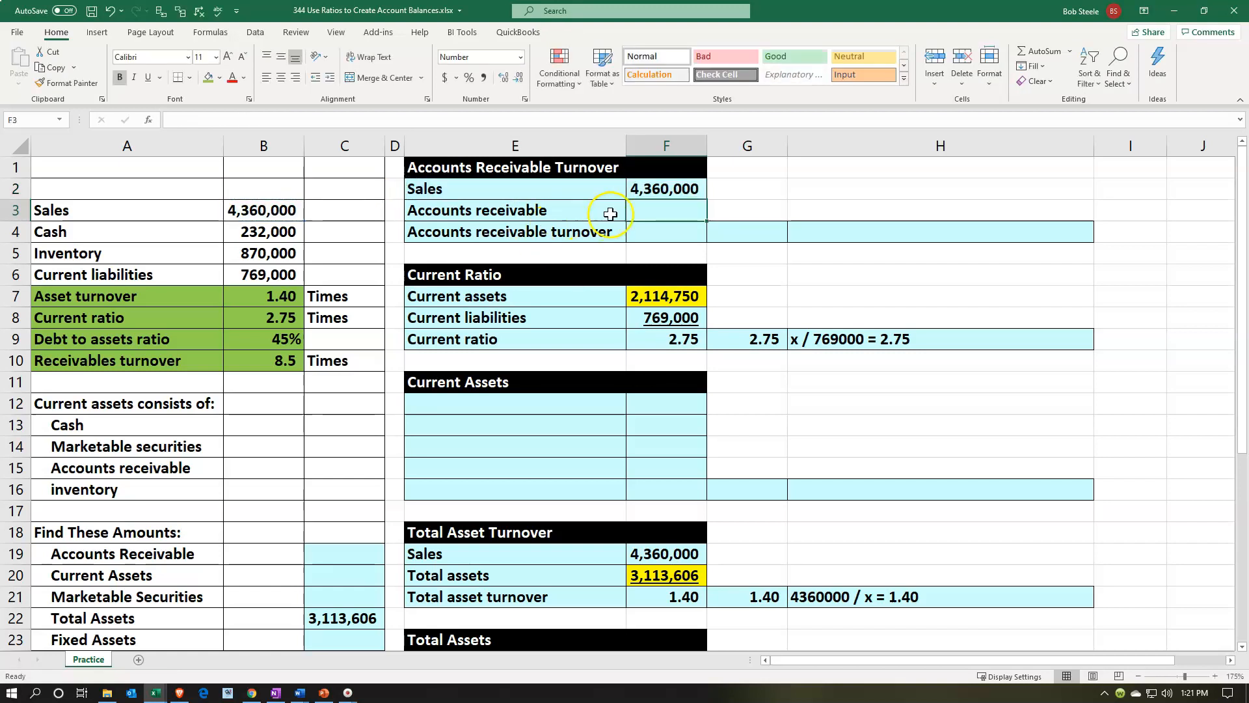
- Fill the unknown accounts receivable cell F3 with yellow
{"action": "right_click", "coordinate": [641, 211]}
{"action": "left_click", "coordinate": [698, 190]}
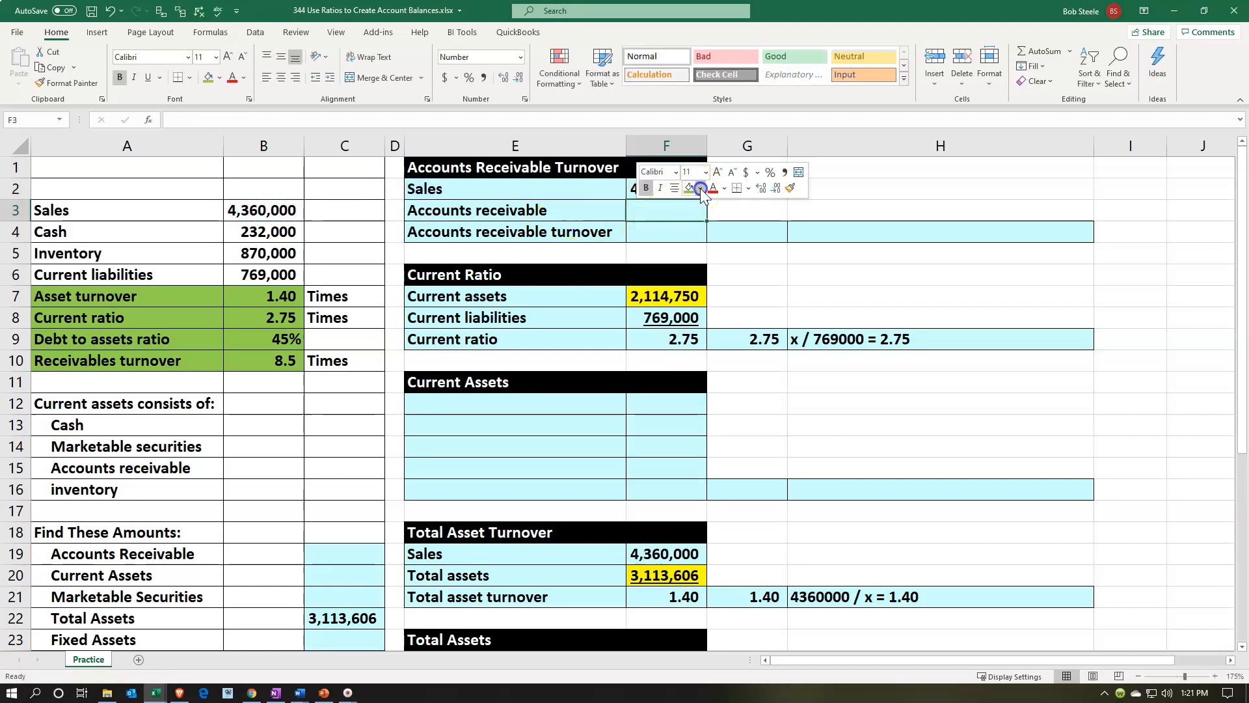
{"action": "left_click", "coordinate": [720, 311]}
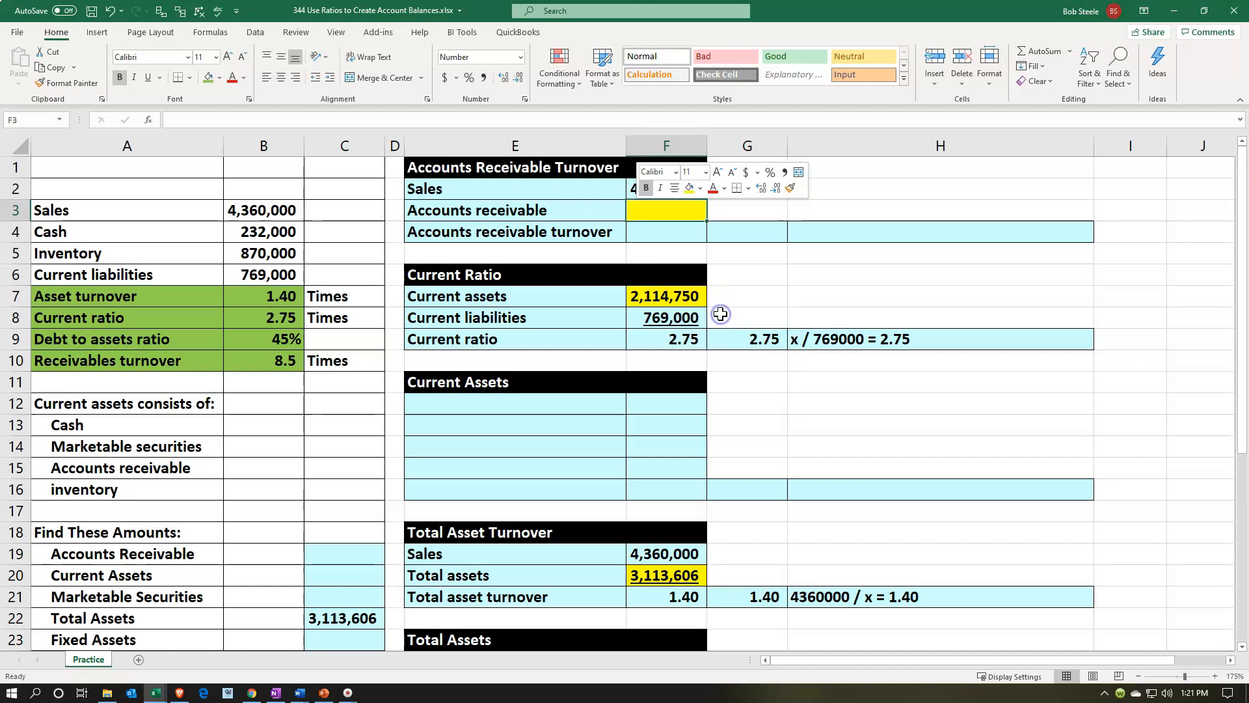
- Calculate the accounts receivable turnover in F4 as sales divided by accounts receivable with =F2/F3
{"action": "key", "text": "Return"}
{"action": "type", "text": "="}
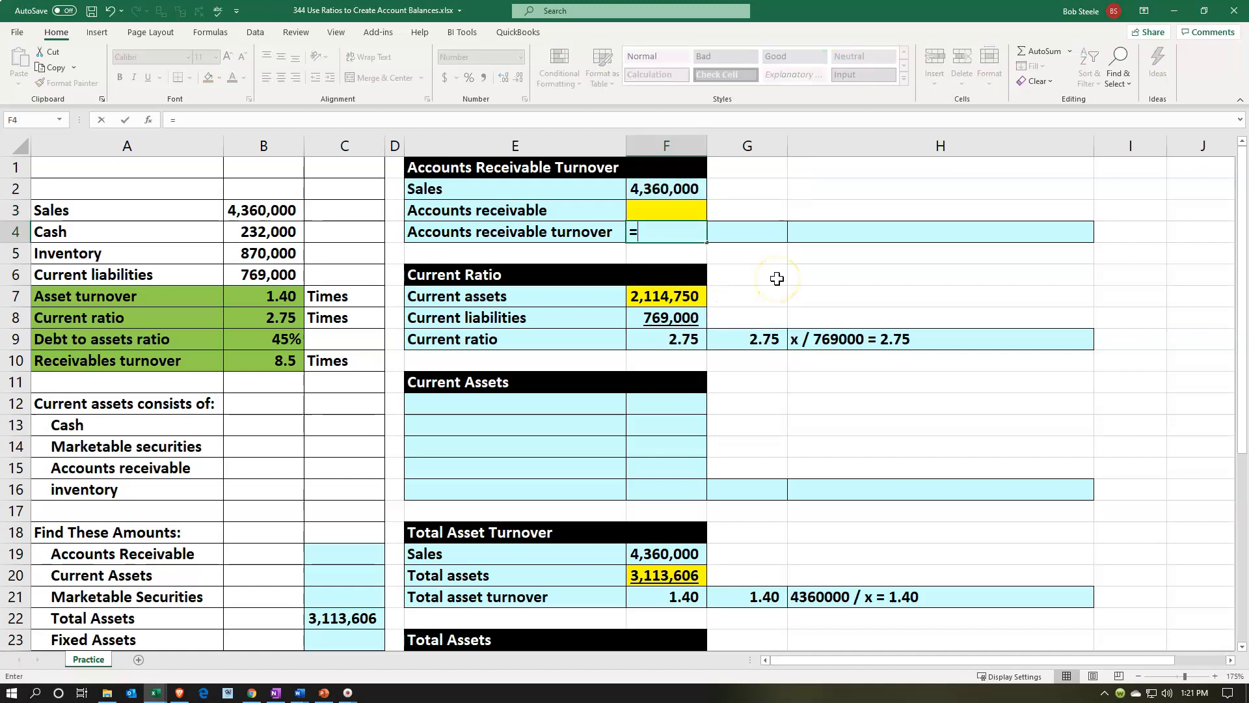
{"action": "key", "text": "Up"}
{"action": "key", "text": "Up"}
{"action": "type", "text": "/"}
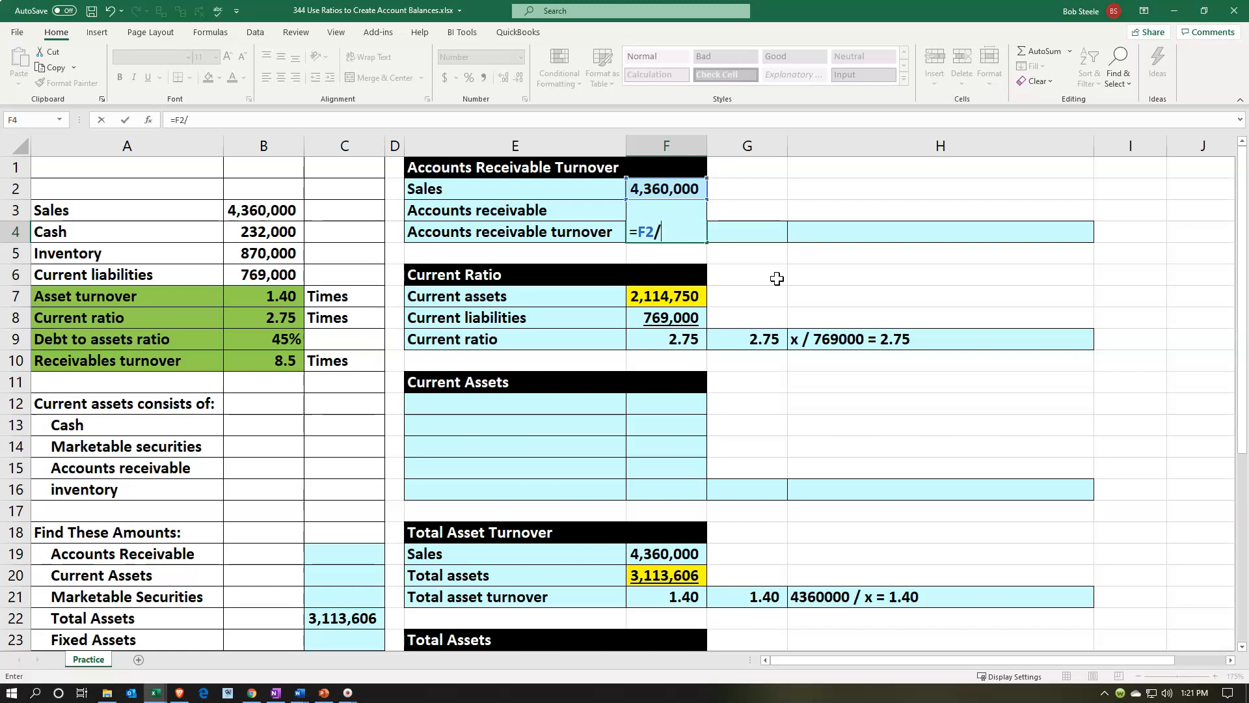
{"action": "key", "text": "Up"}
{"action": "key", "text": "Return"}
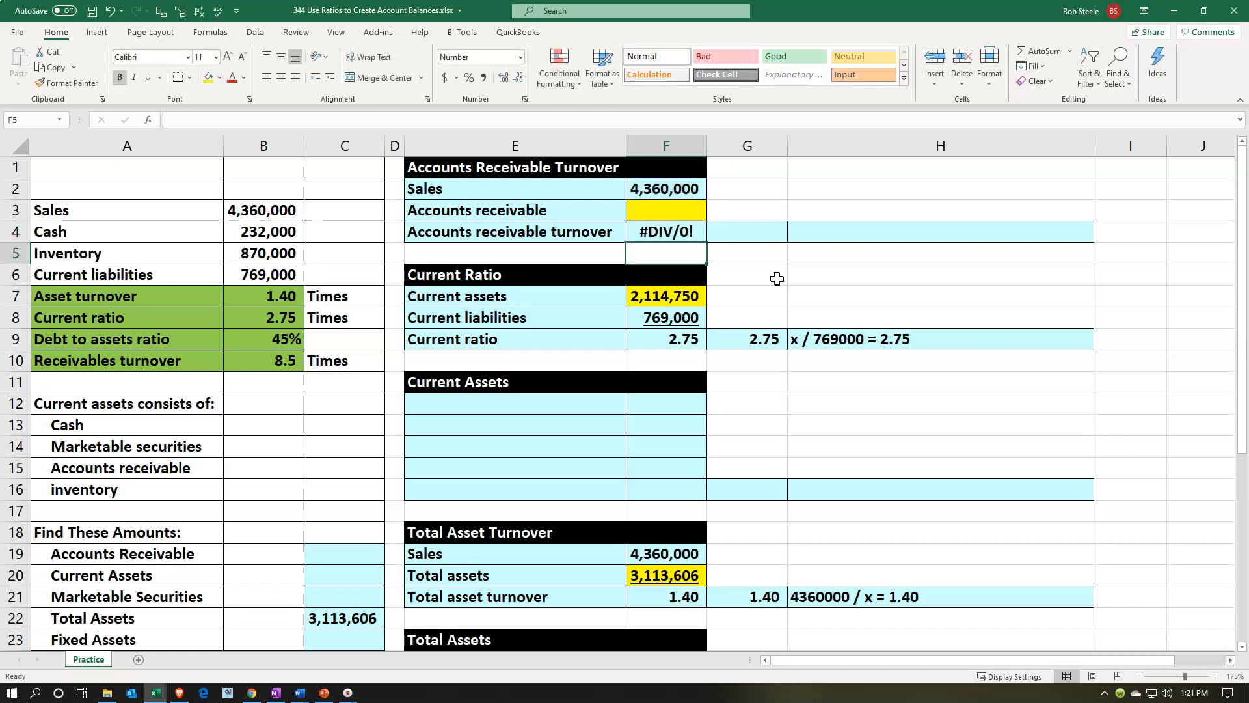
- Replace the turnover formula in F4 with a link to the given ratio, =B10, and show it with one decimal place
{"action": "key", "text": "Up"}
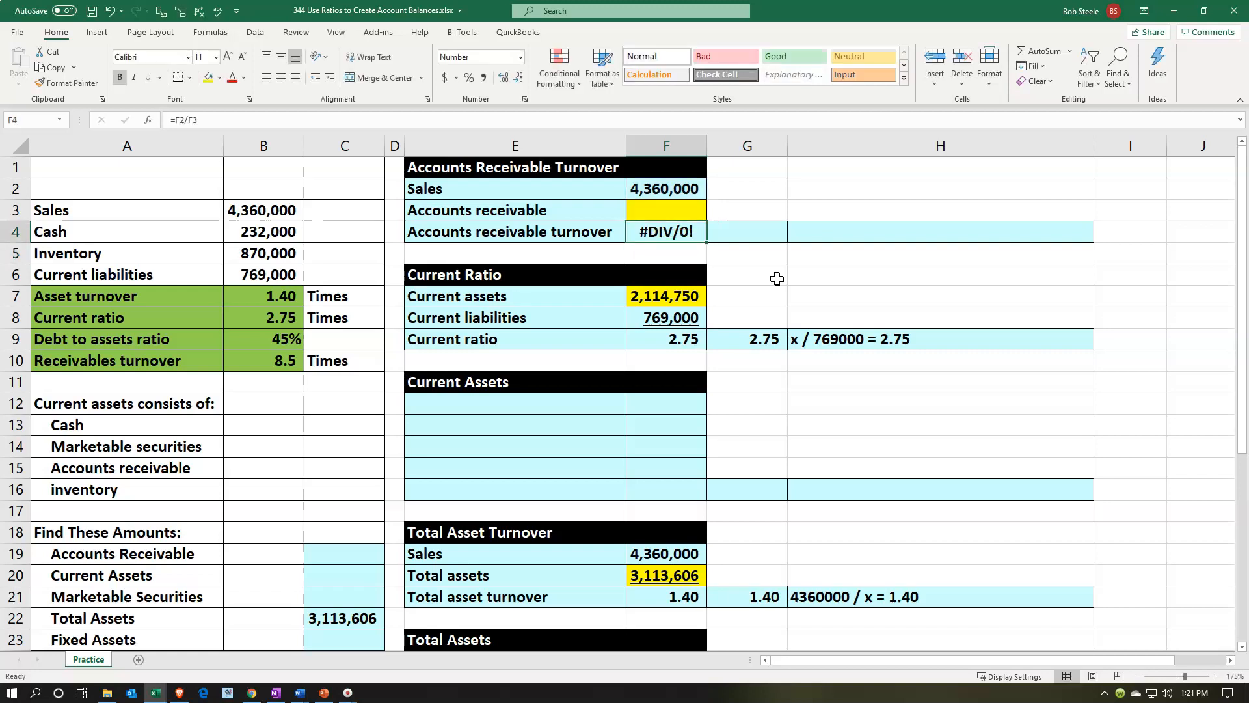
{"action": "type", "text": "="}
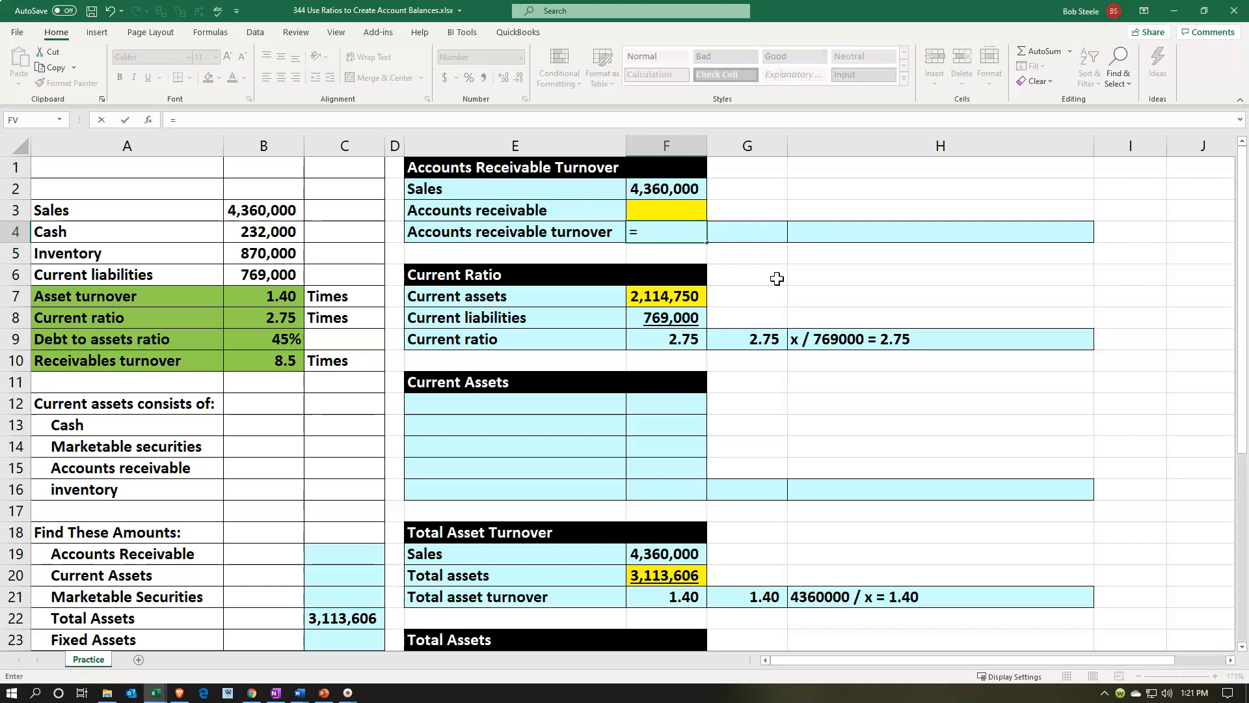
{"action": "key", "text": "Left"}
{"action": "key", "text": "Left"}
{"action": "key", "text": "Left"}
{"action": "key", "text": "Left"}
{"action": "key", "text": "Down"}
{"action": "key", "text": "Down"}
{"action": "key", "text": "Down"}
{"action": "key", "text": "Down"}
{"action": "key", "text": "Down"}
{"action": "key", "text": "Down"}
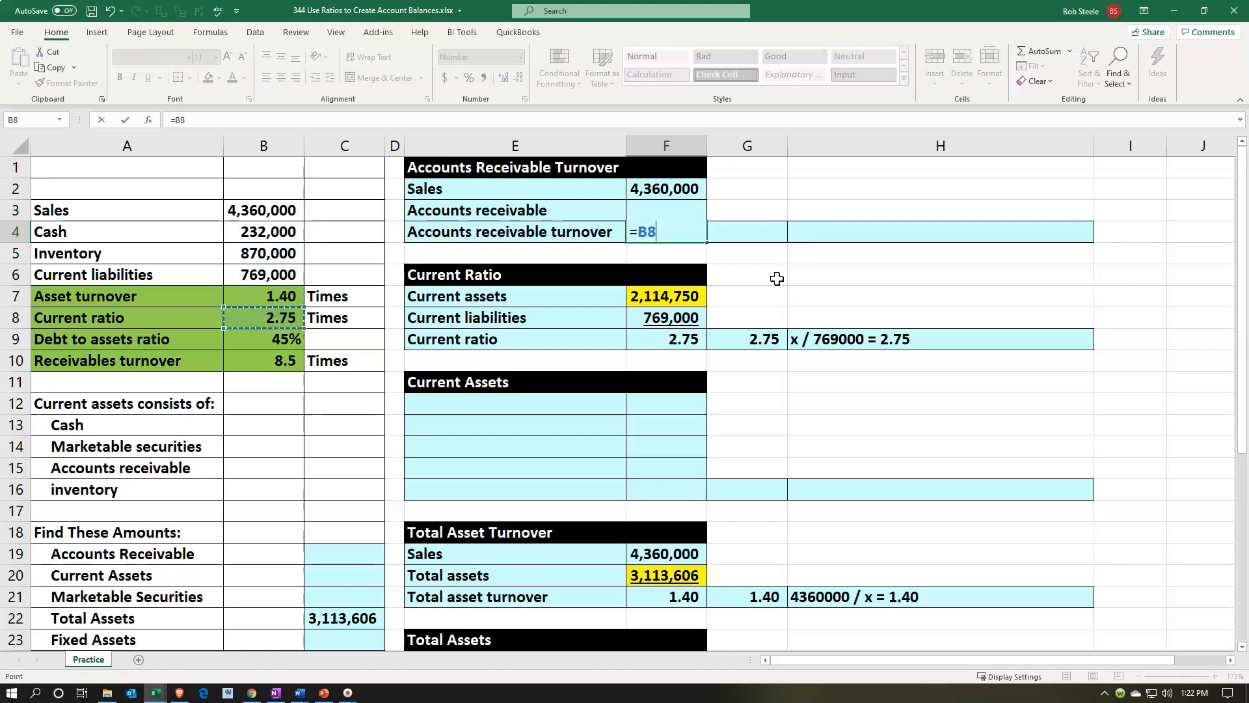
{"action": "key", "text": "ctrl+Return"}
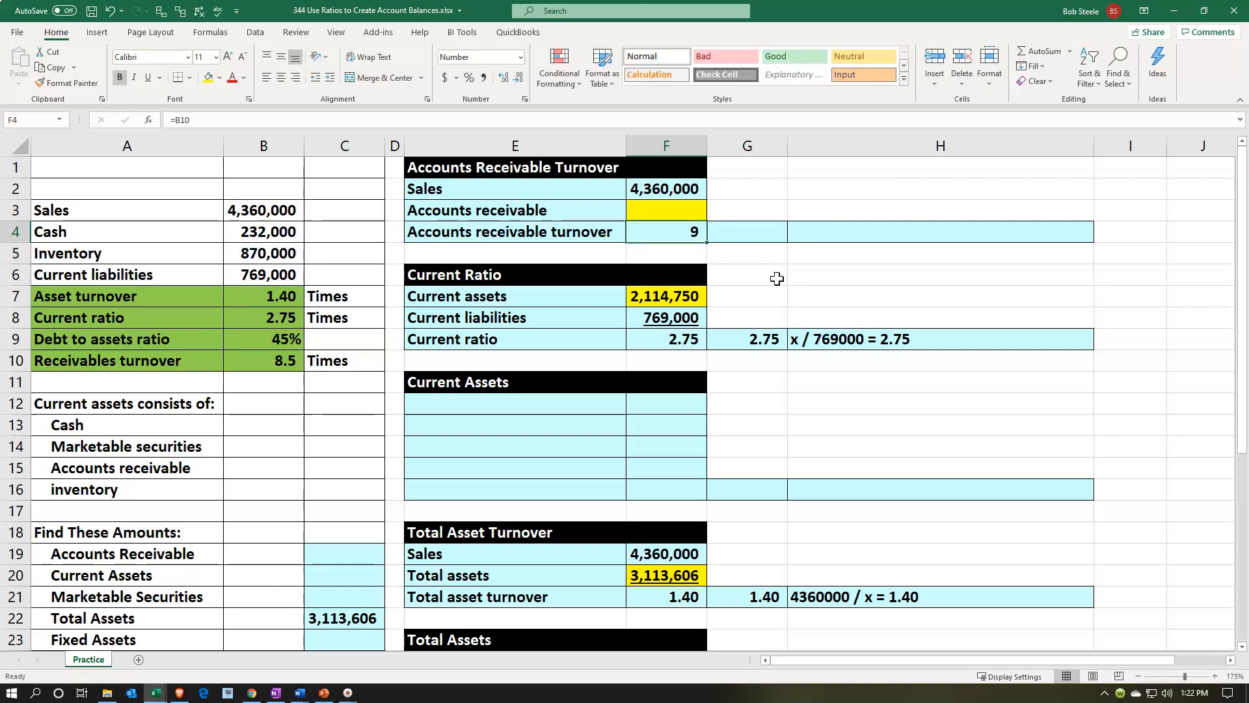
{"action": "left_click", "coordinate": [503, 78]}
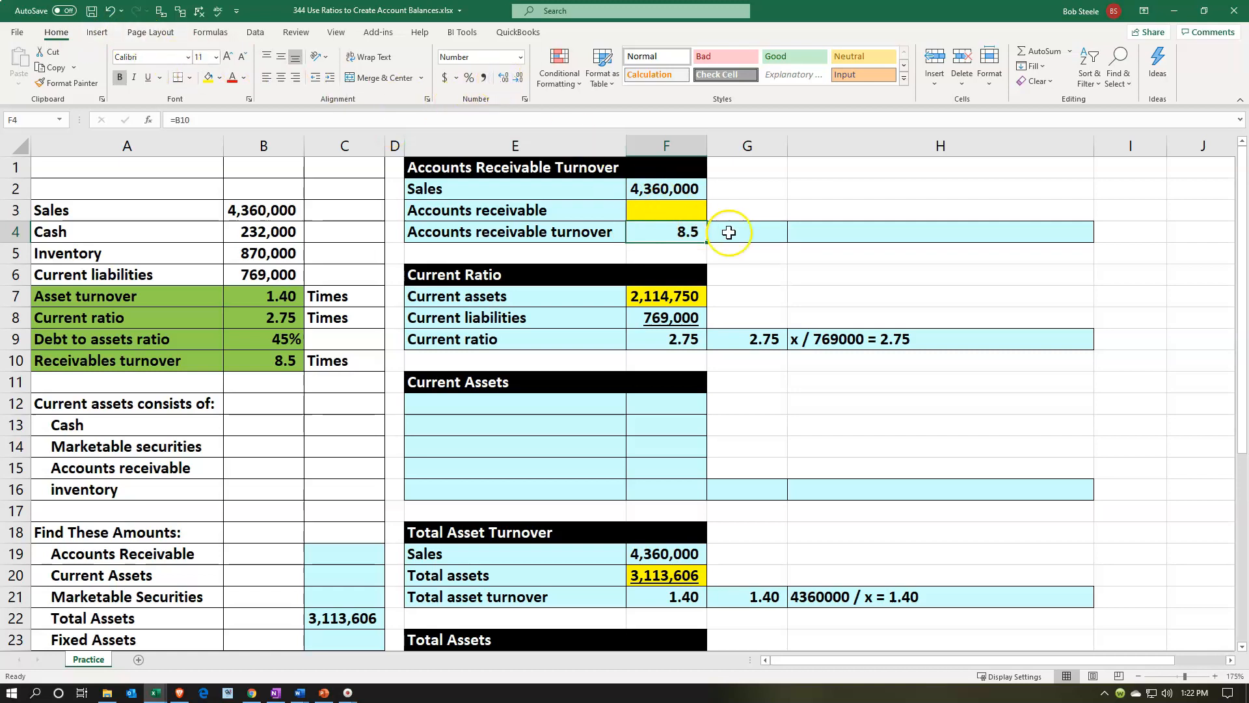
- Write the algebraic equation 4360000 / x =8.5 as text in H4
{"action": "left_click", "coordinate": [823, 234]}
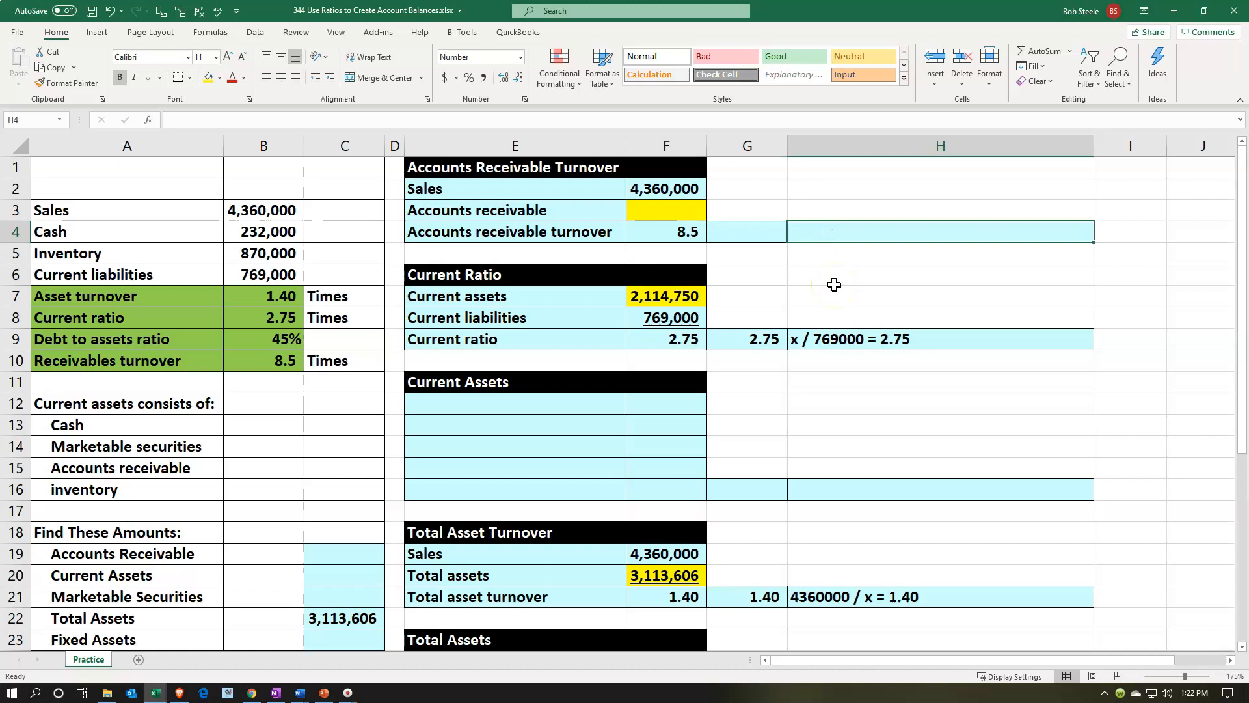
{"action": "type", "text": "4360000 / x =8"}
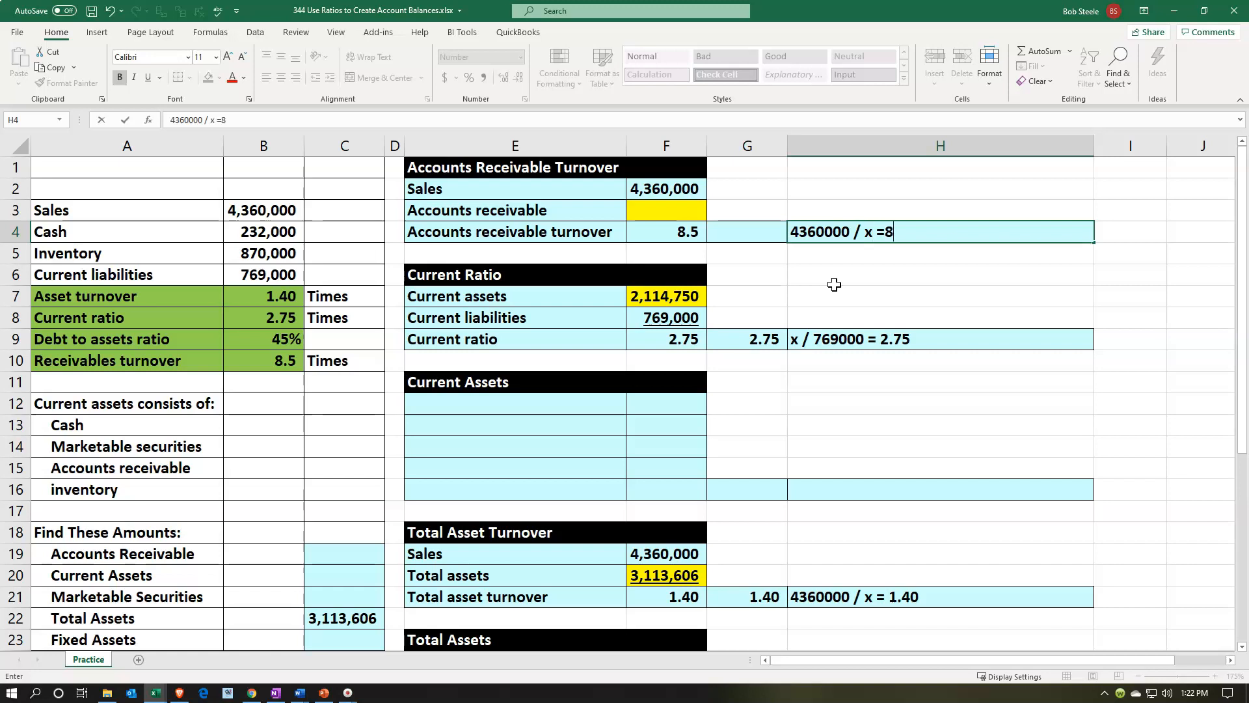
{"action": "type", "text": ".5"}
{"action": "key", "text": "Return"}
- Replace the linked ratio in F4 with the turnover formula =F2/F3
{"action": "key", "text": "Left"}
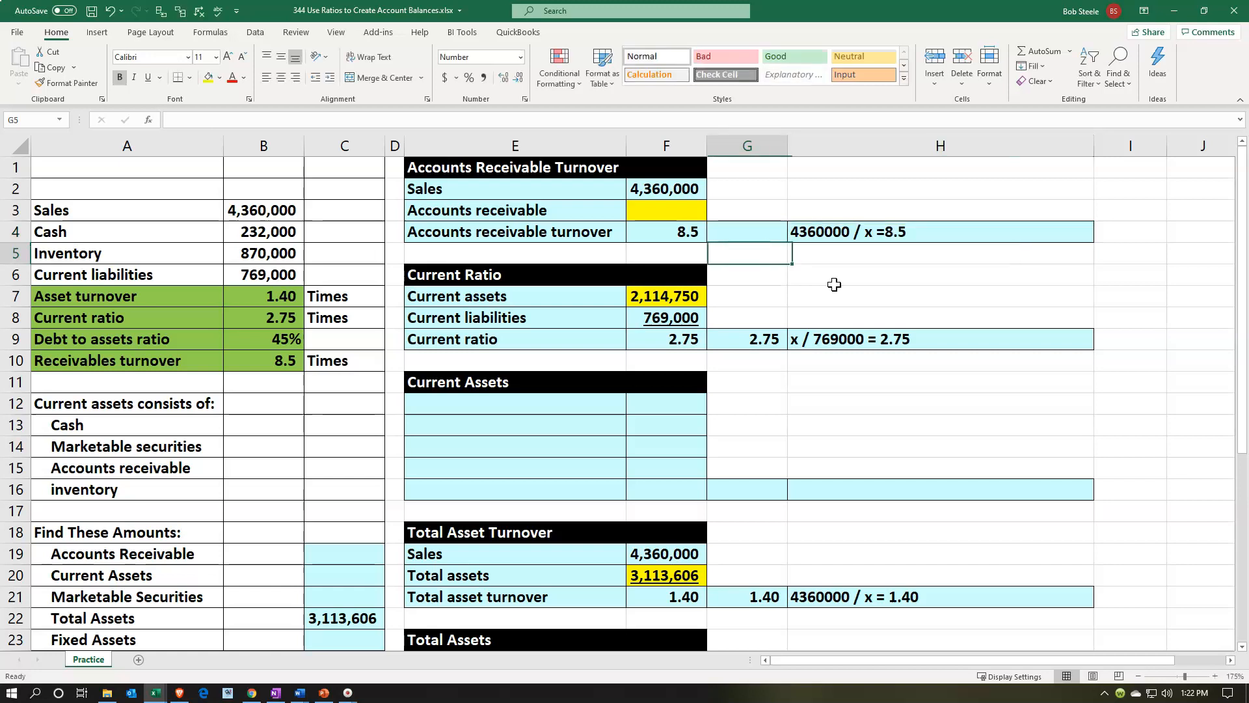
{"action": "key", "text": "Up"}
{"action": "key", "text": "Up"}
{"action": "key", "text": "Left"}
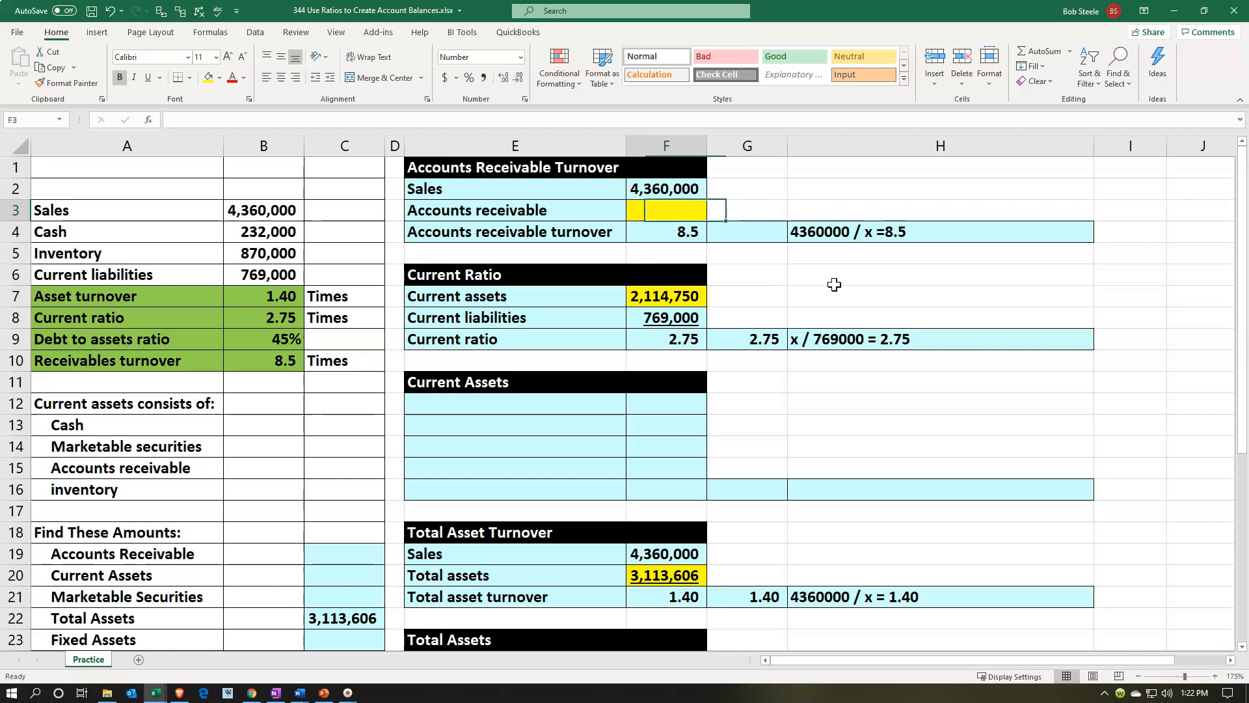
{"action": "key", "text": "Down"}
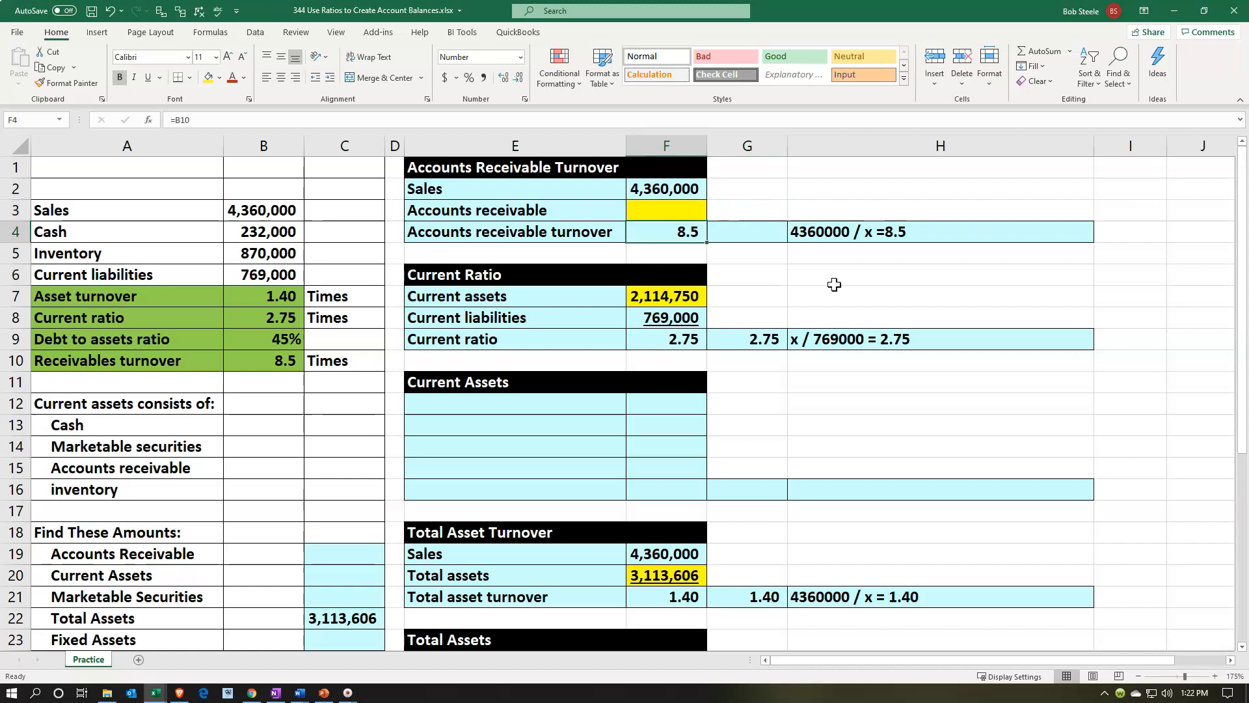
{"action": "type", "text": "="}
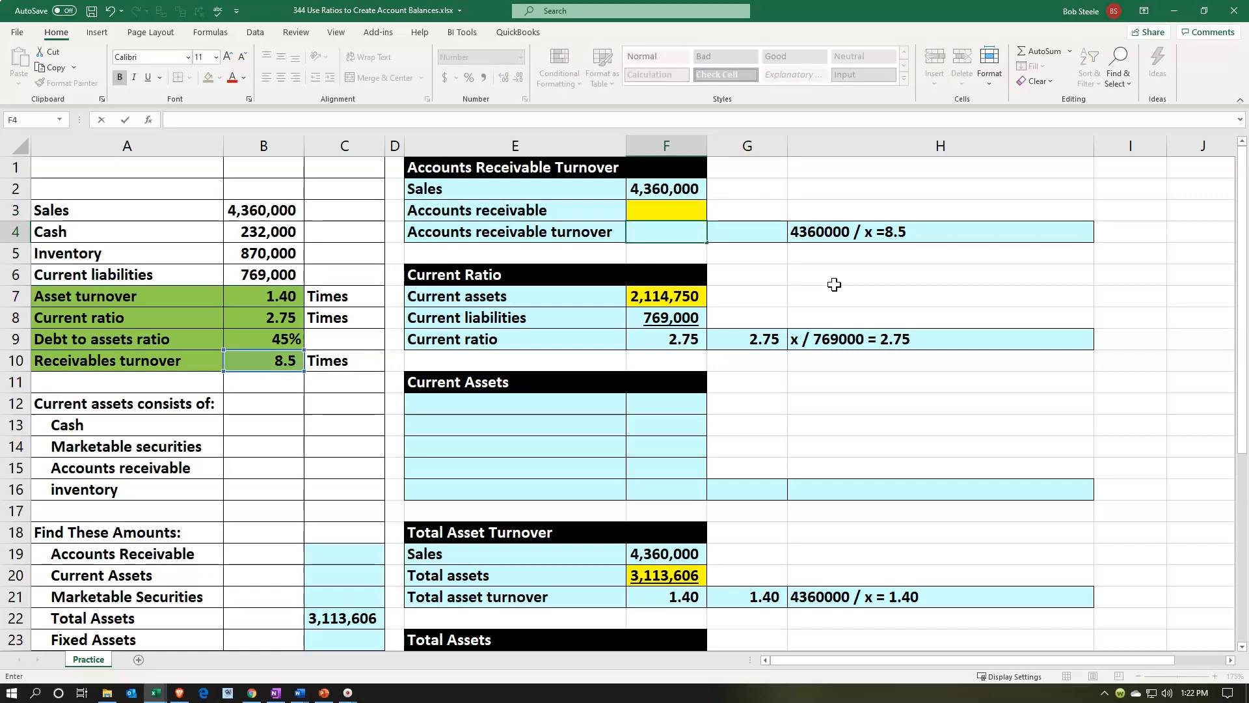
{"action": "key", "text": "Up"}
{"action": "key", "text": "Up"}
{"action": "type", "text": "/"}
{"action": "key", "text": "Up"}
{"action": "key", "text": "Return"}
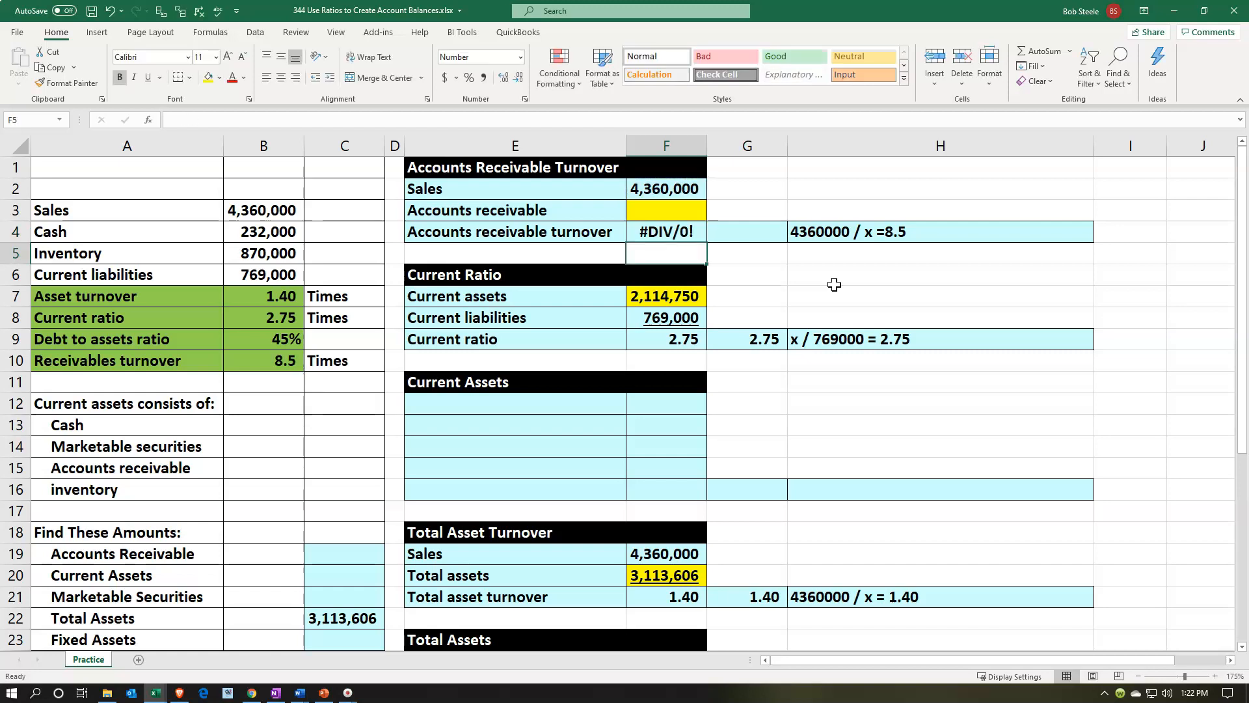
- Enter 100 as a placeholder for accounts receivable in F3
{"action": "key", "text": "Up"}
{"action": "key", "text": "Up"}
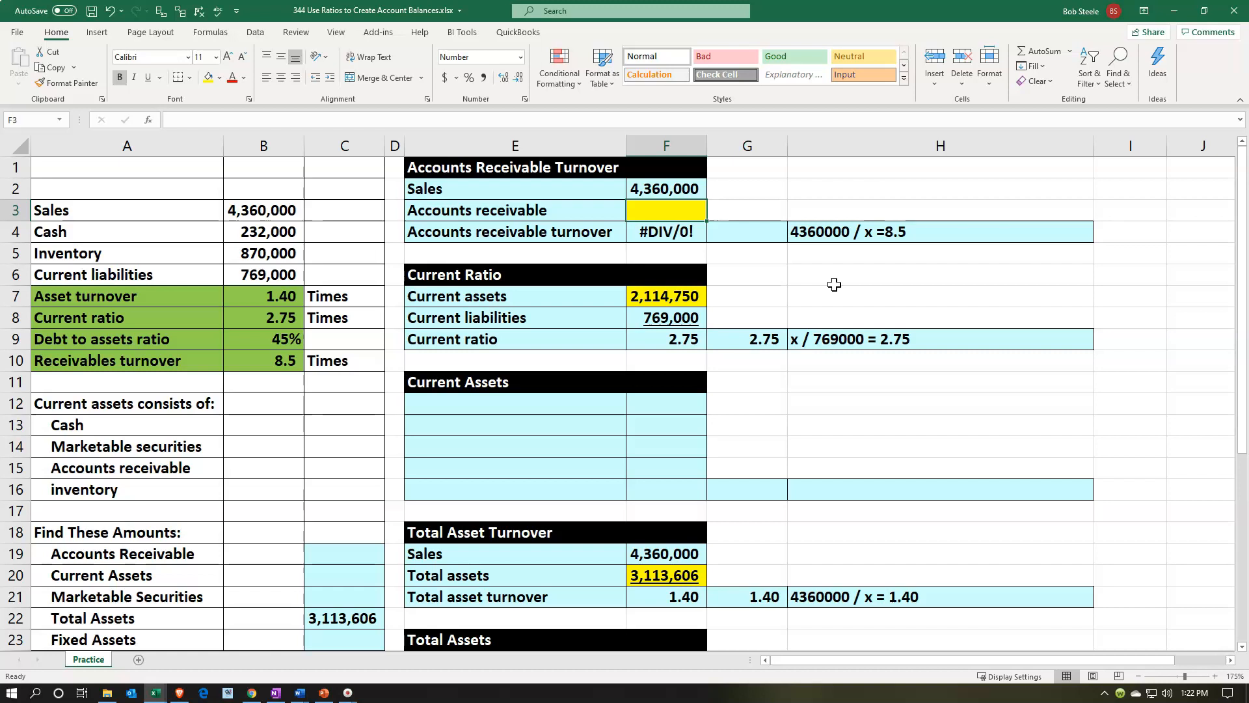
{"action": "type", "text": "1"}
{"action": "key", "text": "Return"}
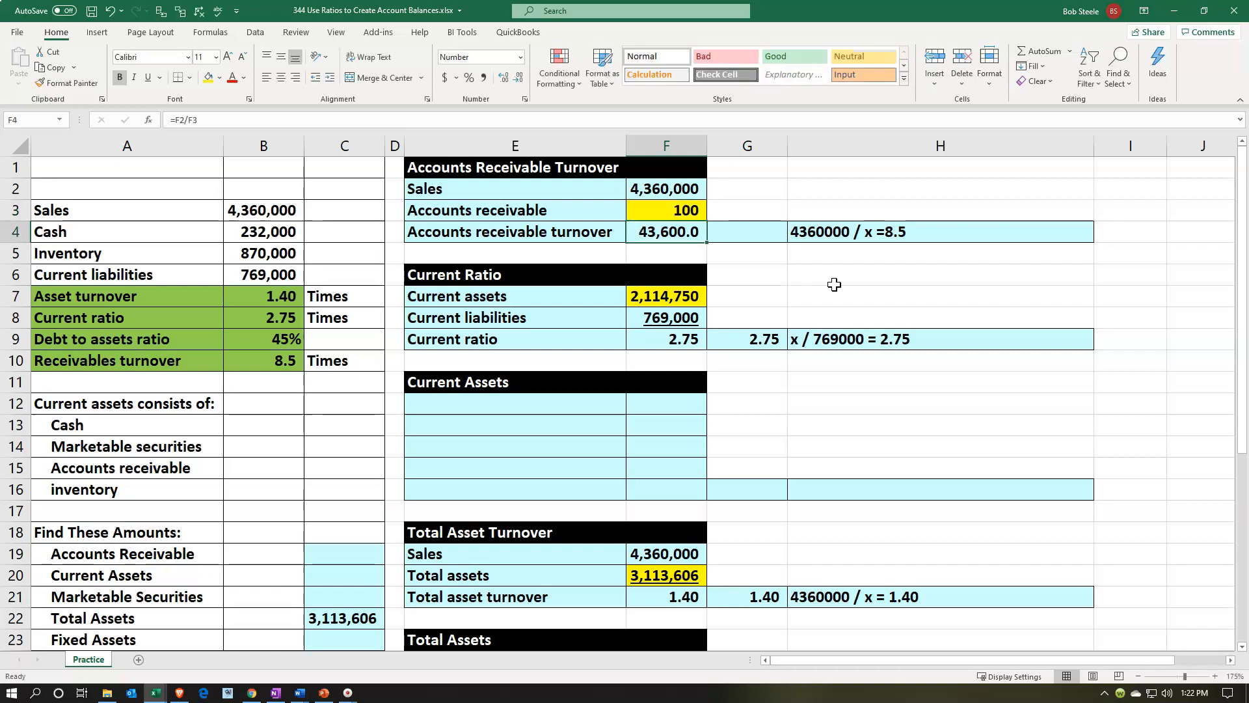
- Run Goal Seek to set F4 to 8.5 by changing accounts receivable in F3, and keep the solution
{"action": "key", "text": "Right"}
{"action": "key", "text": "Up"}
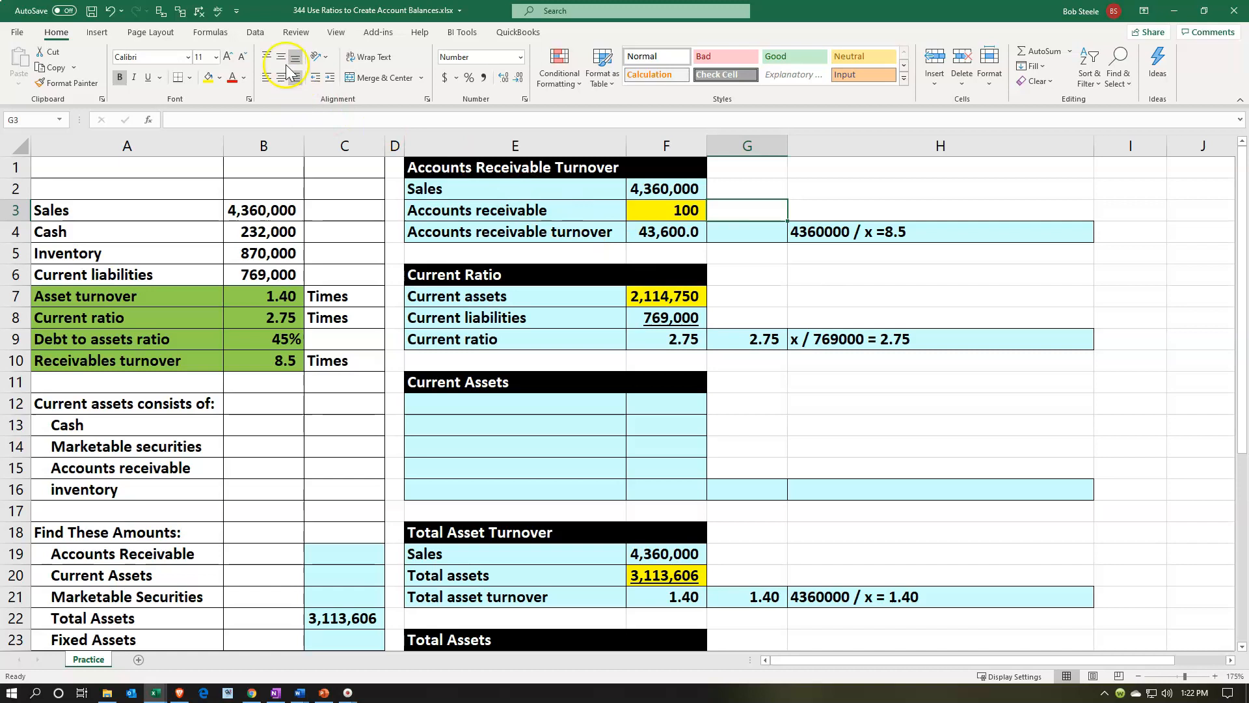
{"action": "left_click", "coordinate": [255, 33]}
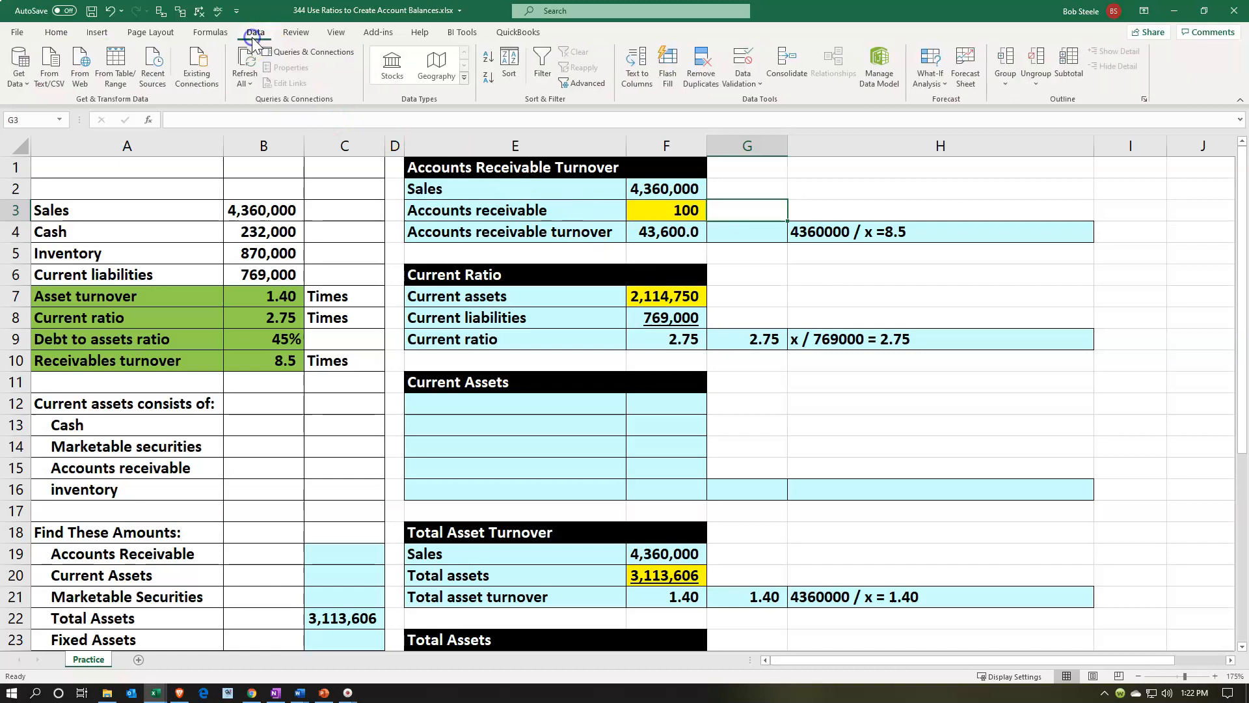
{"action": "left_click", "coordinate": [927, 84]}
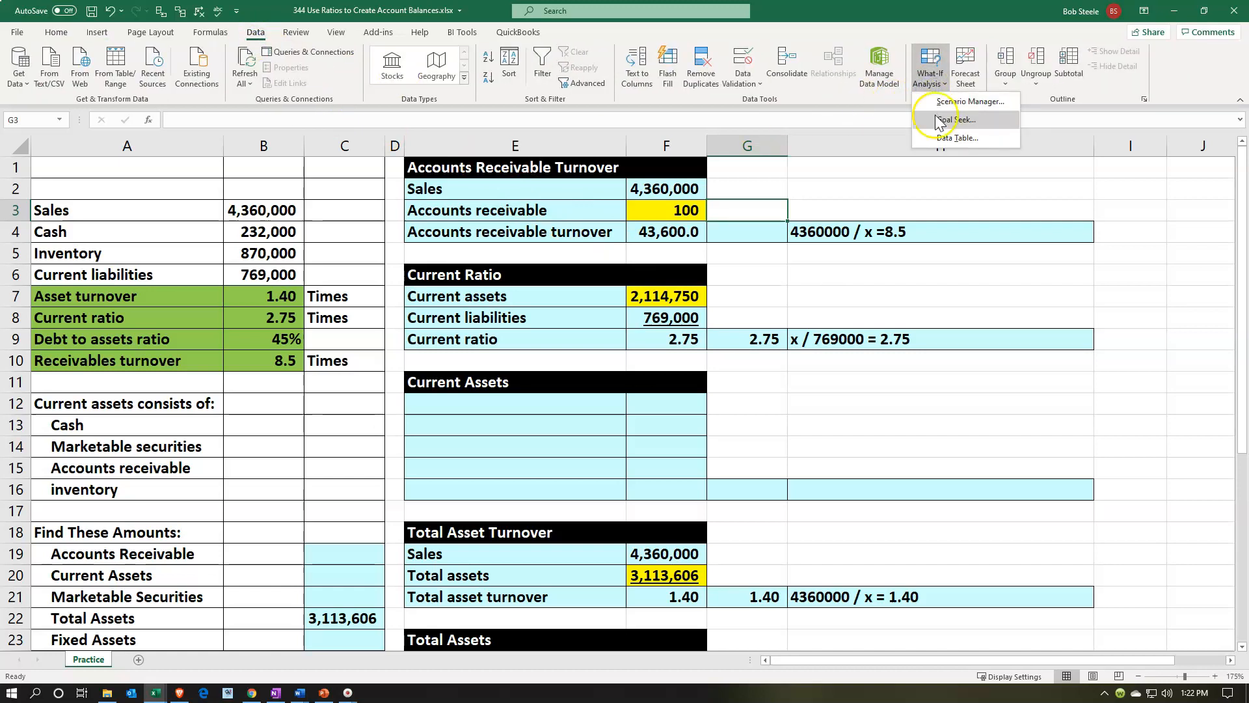
{"action": "left_click", "coordinate": [954, 119]}
{"action": "left_click_drag", "start_coordinate": [848, 383], "coordinate": [819, 288]}
{"action": "left_click", "coordinate": [682, 242]}
{"action": "left_click", "coordinate": [833, 316]}
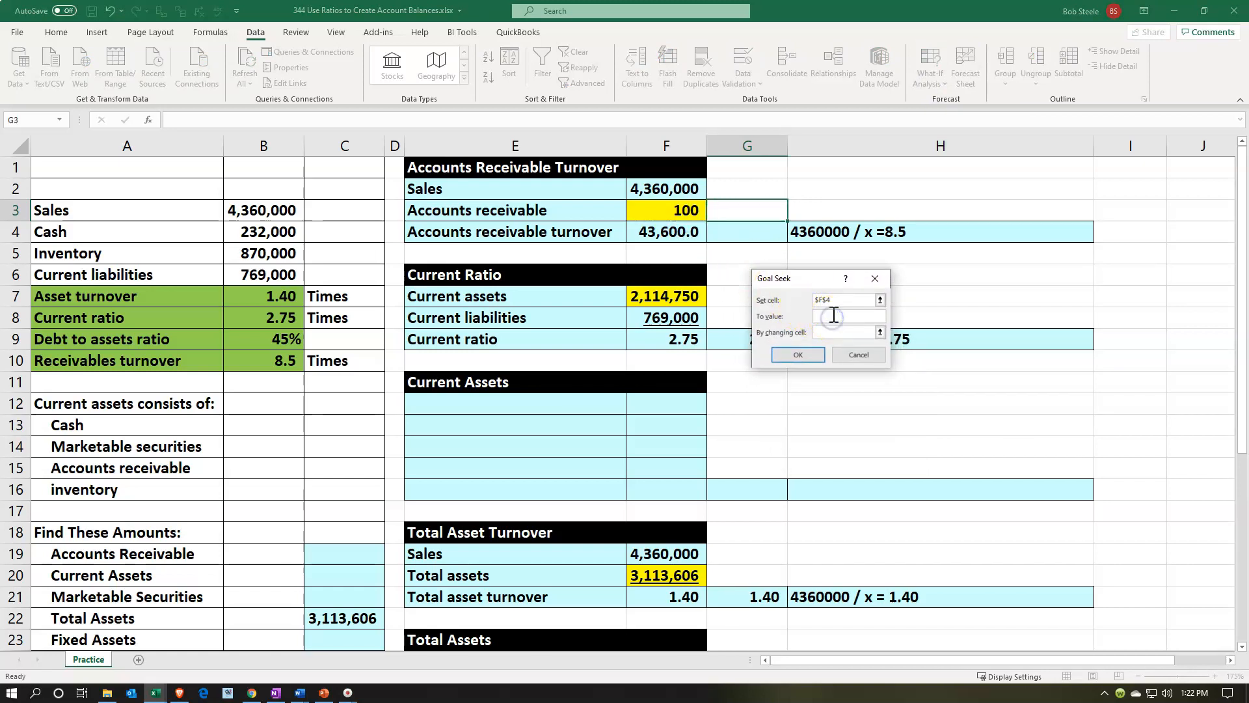
{"action": "type", "text": "8.5"}
{"action": "left_click", "coordinate": [829, 332]}
{"action": "left_click", "coordinate": [675, 210]}
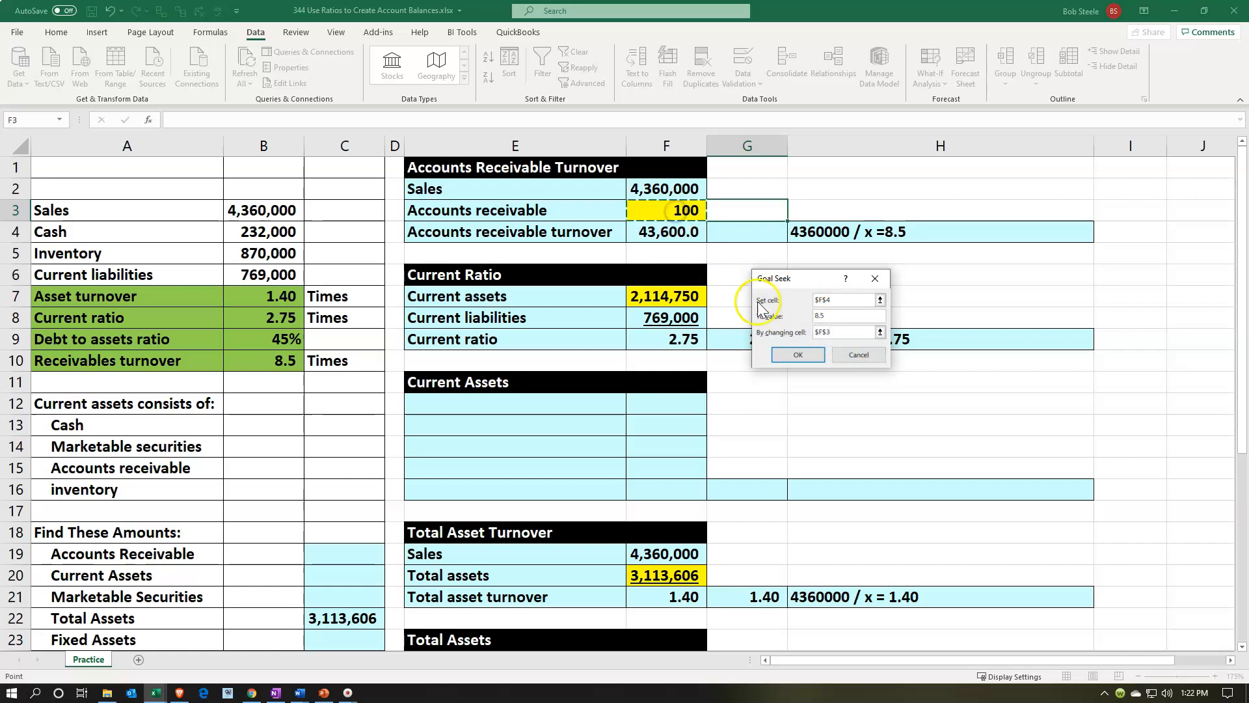
{"action": "left_click", "coordinate": [798, 354]}
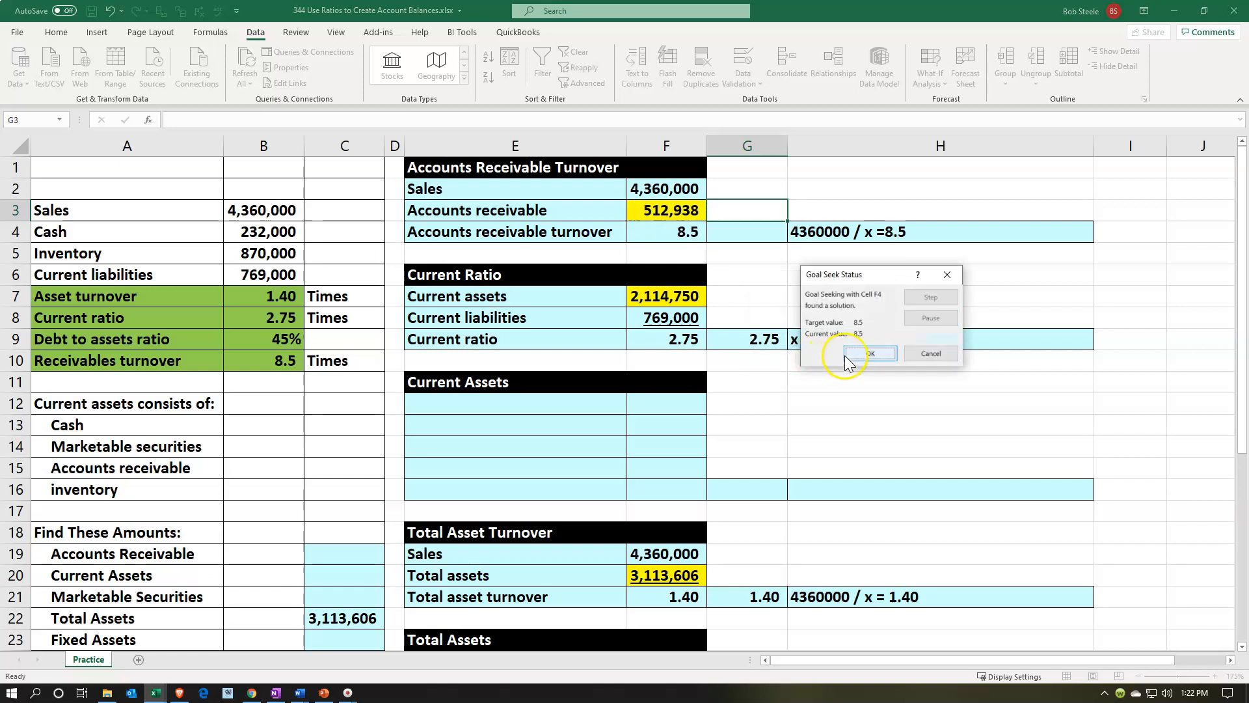
{"action": "left_click", "coordinate": [870, 353]}
- Enter a check calculation of the receivables turnover in G4 with the formula =F2/F3
{"action": "left_click", "coordinate": [760, 237]}
{"action": "left_click", "coordinate": [760, 238]}
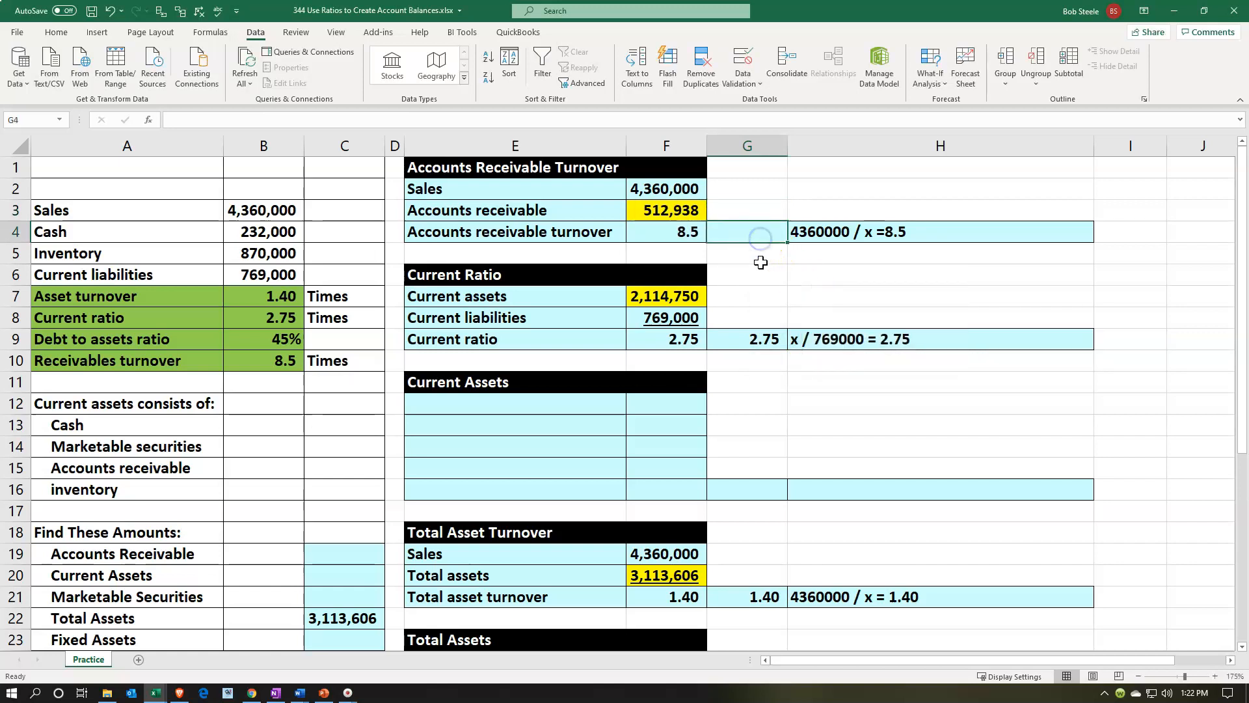
{"action": "type", "text": "="}
{"action": "key", "text": "Left"}
{"action": "key", "text": "Up"}
{"action": "key", "text": "Up"}
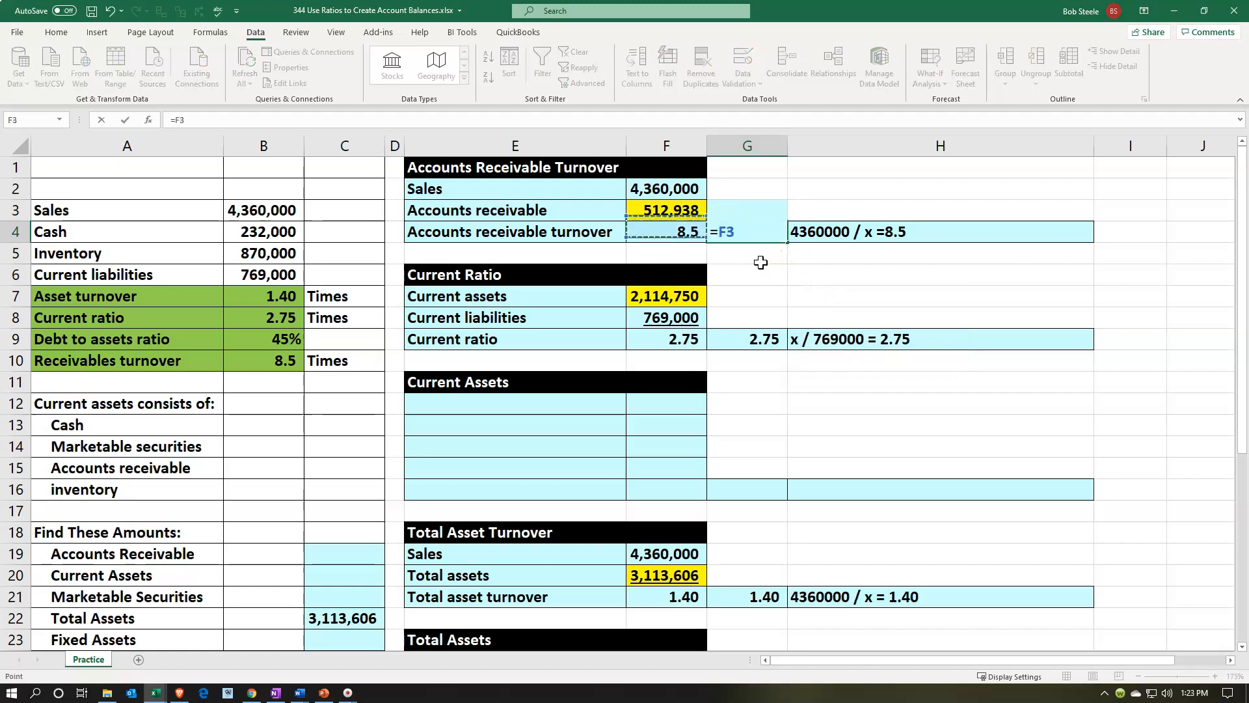
{"action": "type", "text": "/"}
{"action": "key", "text": "Left"}
{"action": "key", "text": "Up"}
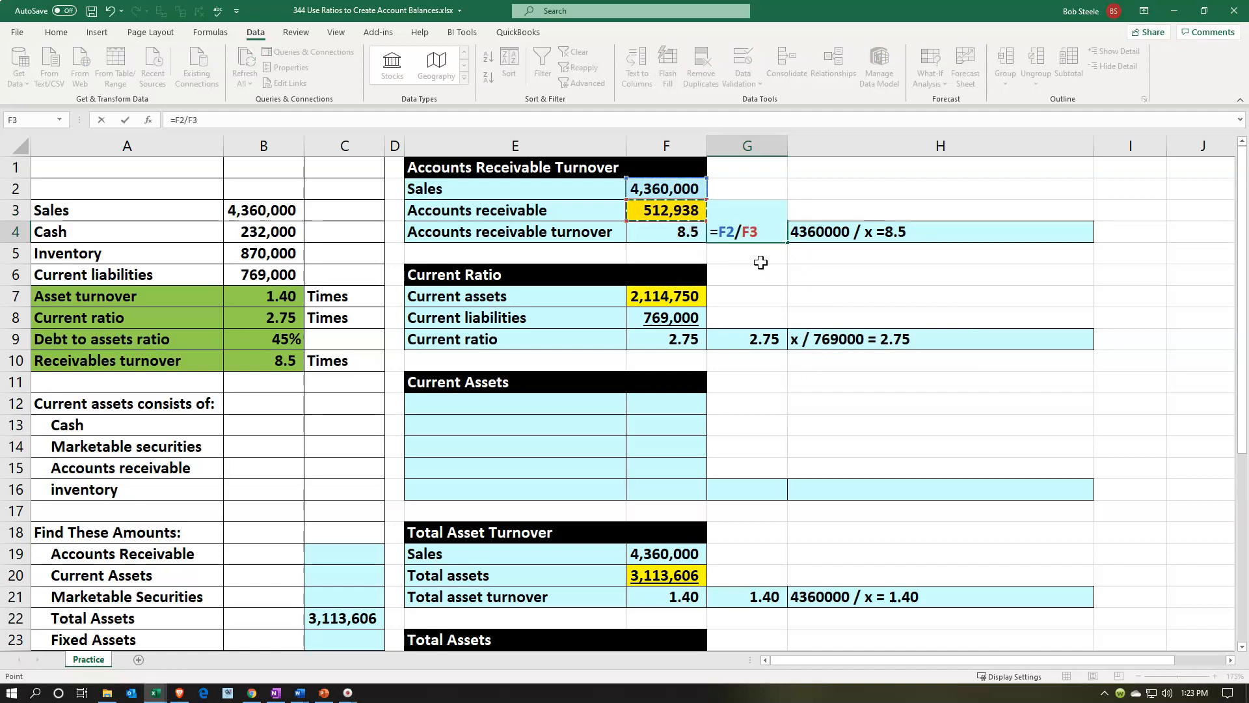
{"action": "key", "text": "Return"}
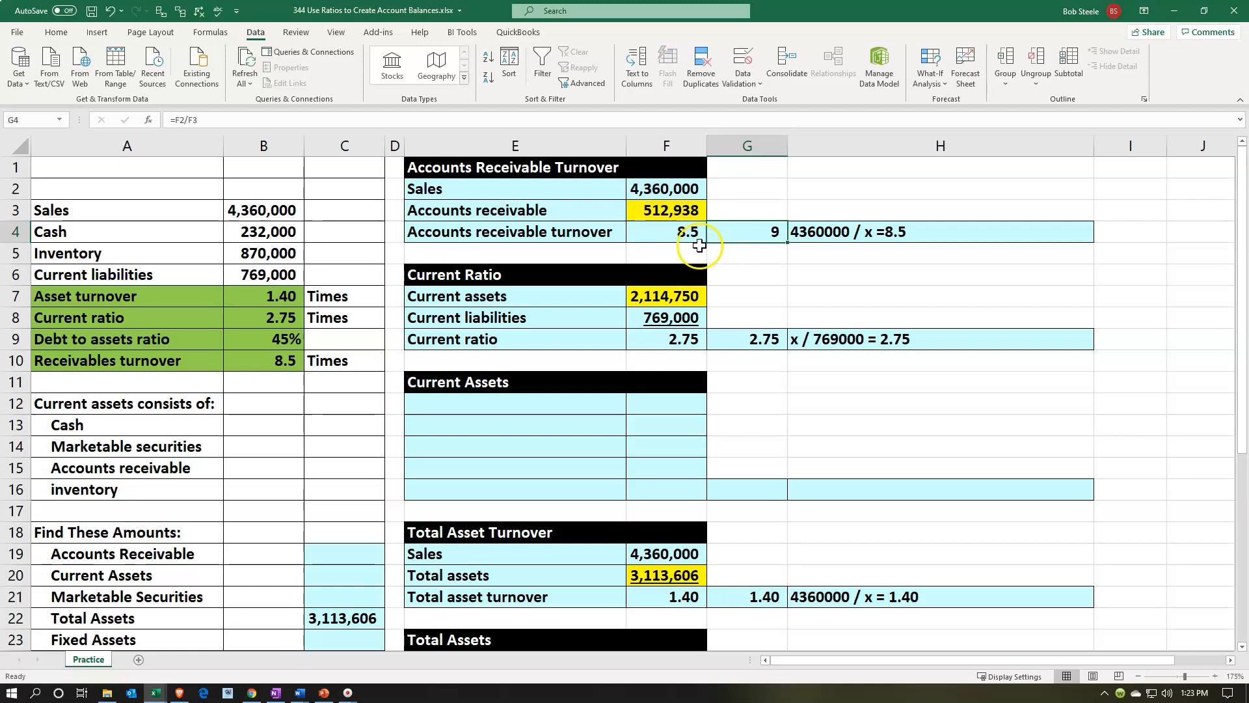
- Copy the formatting of the turnover in F4 to the check cell G4
{"action": "left_click", "coordinate": [691, 240]}
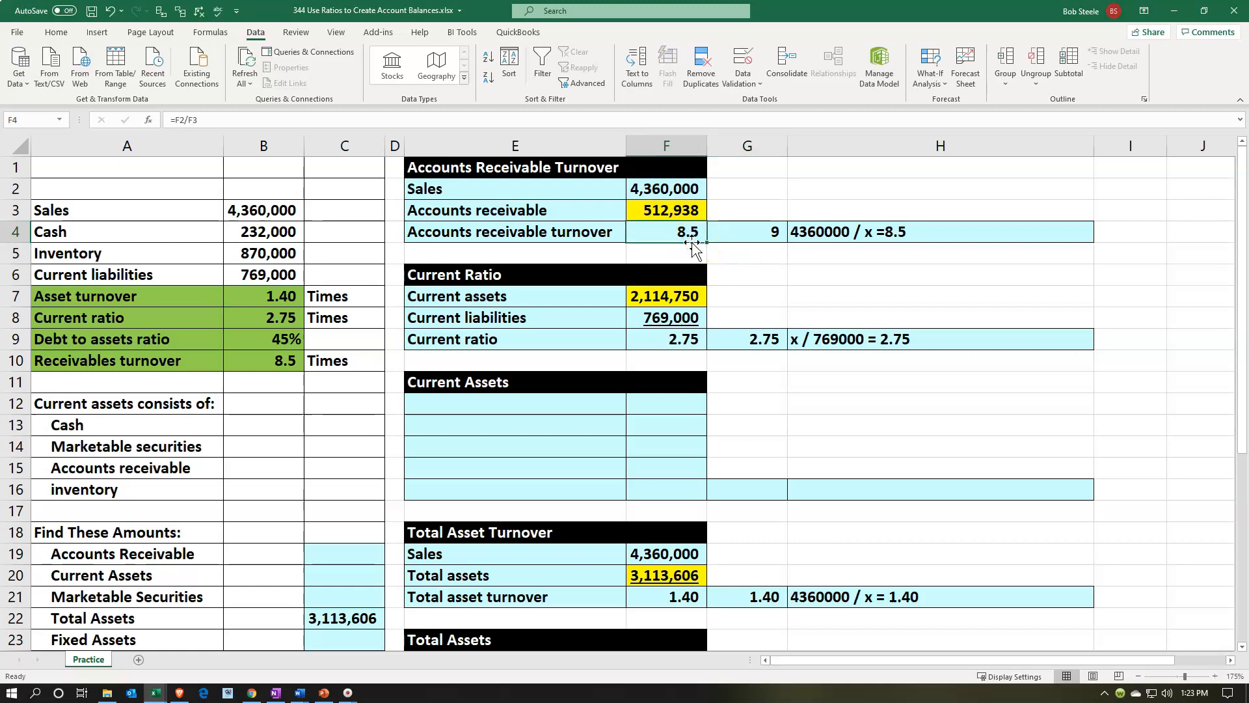
{"action": "left_click", "coordinate": [57, 32]}
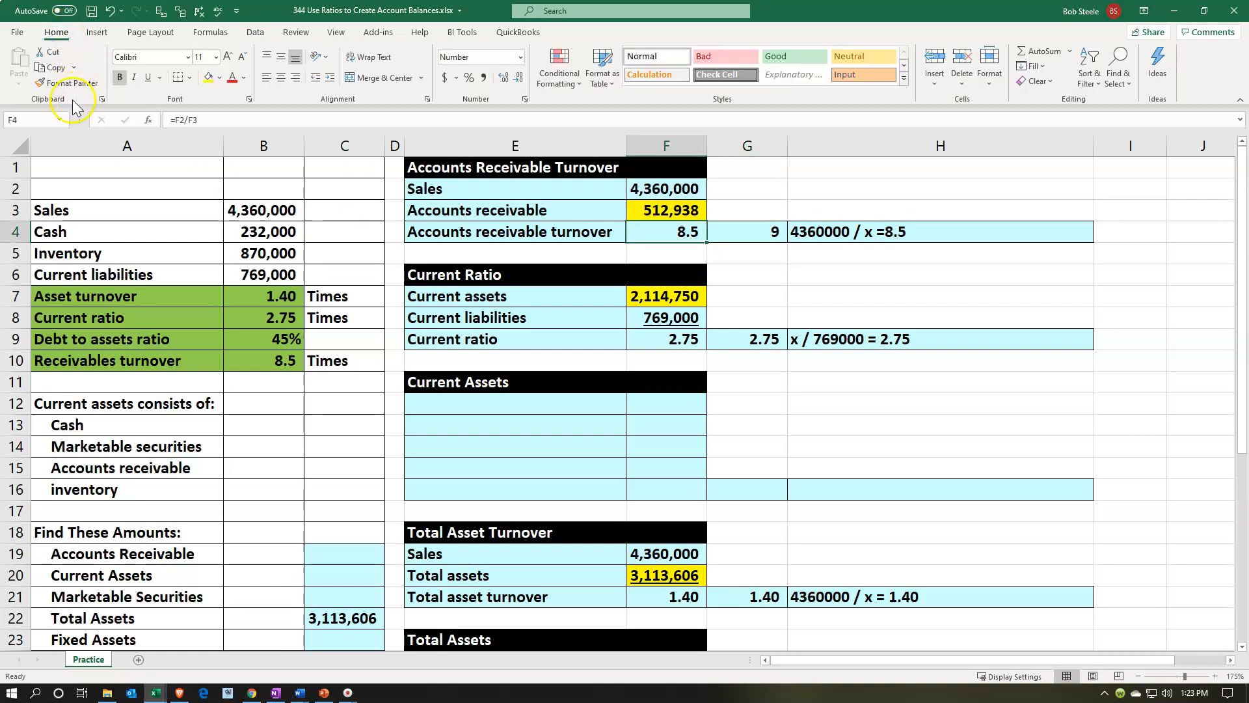
{"action": "left_click", "coordinate": [65, 83]}
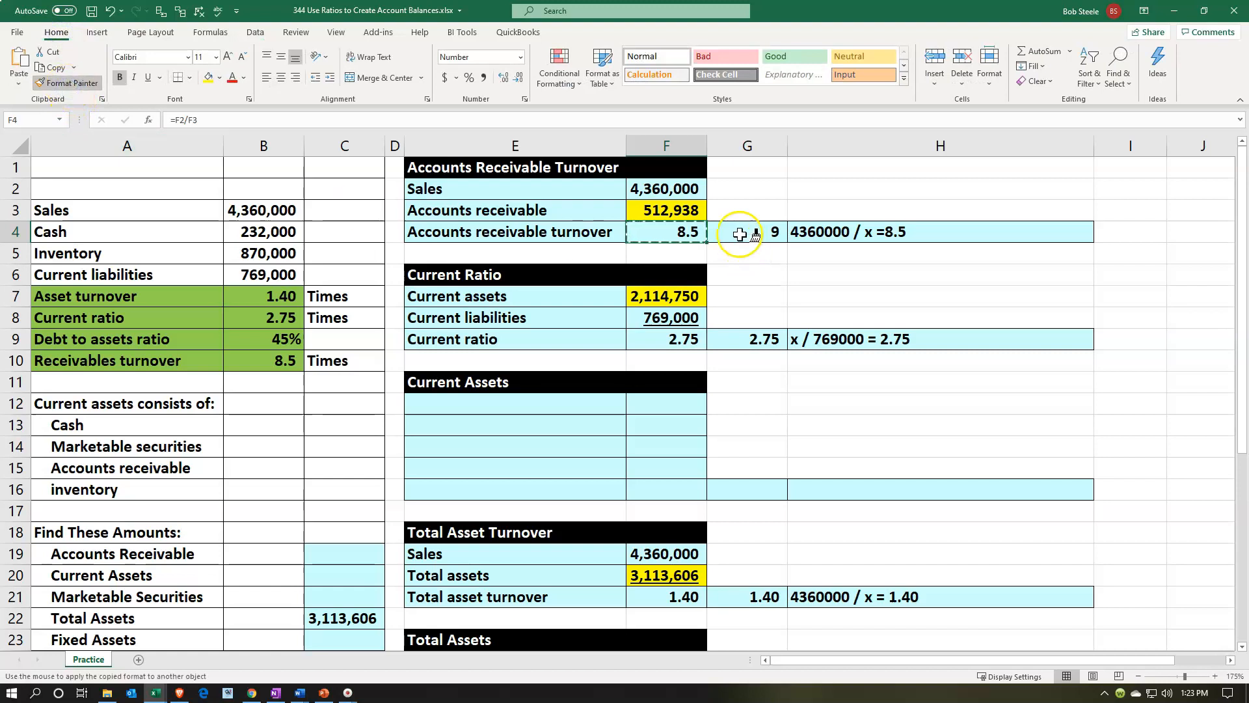
{"action": "left_click", "coordinate": [740, 234]}
{"action": "left_click", "coordinate": [762, 296]}
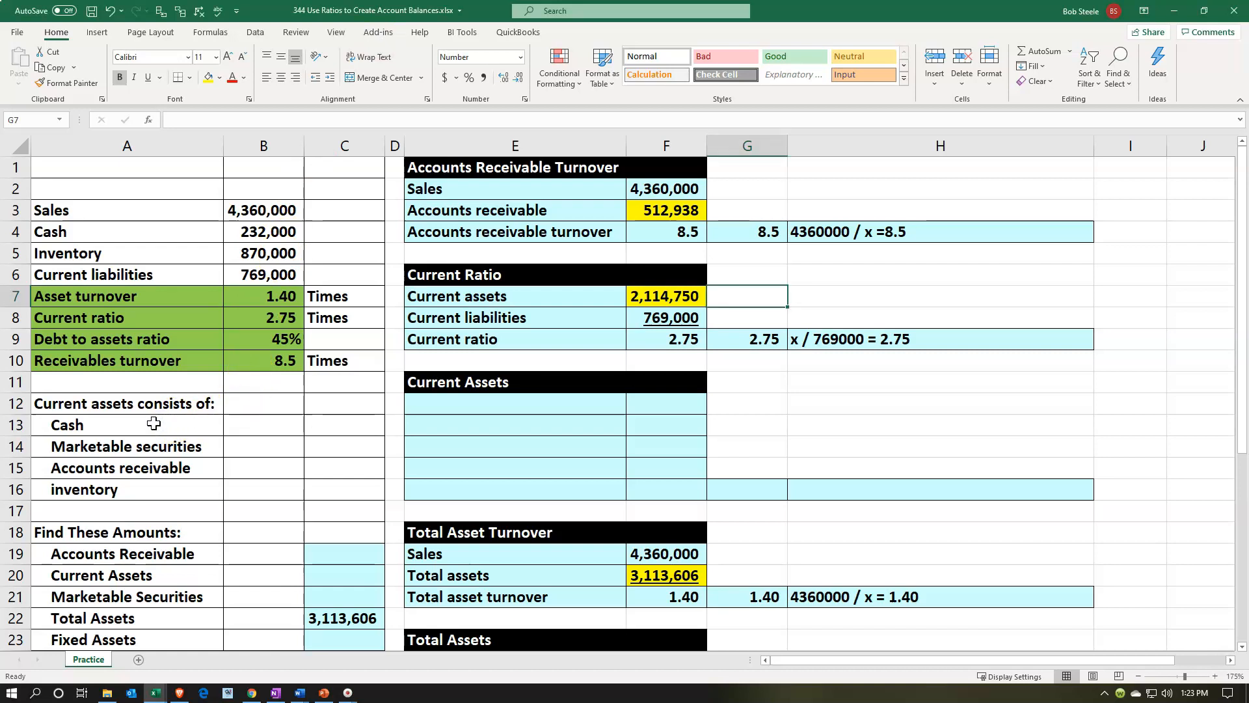
- Review the current asset components in A13:A16, the remaining blank schedules and the solved current assets in F7
{"action": "left_click_drag", "start_coordinate": [153, 423], "coordinate": [154, 480]}
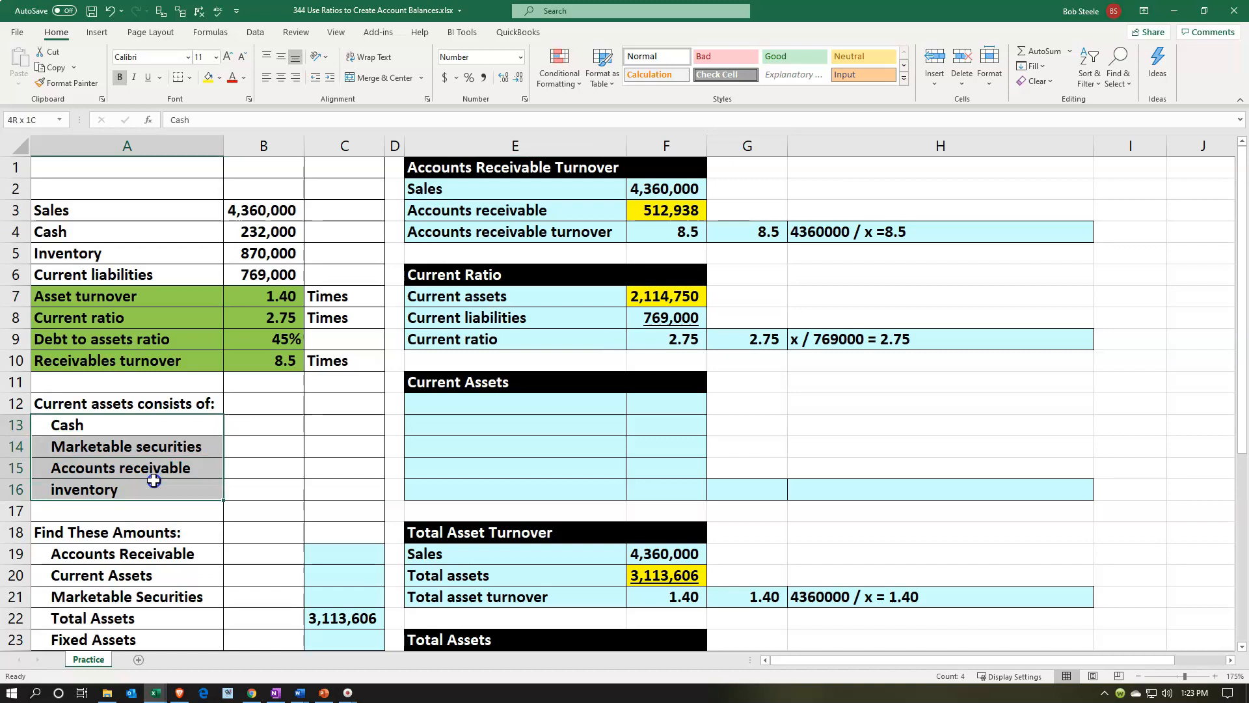
{"action": "left_click", "coordinate": [527, 445]}
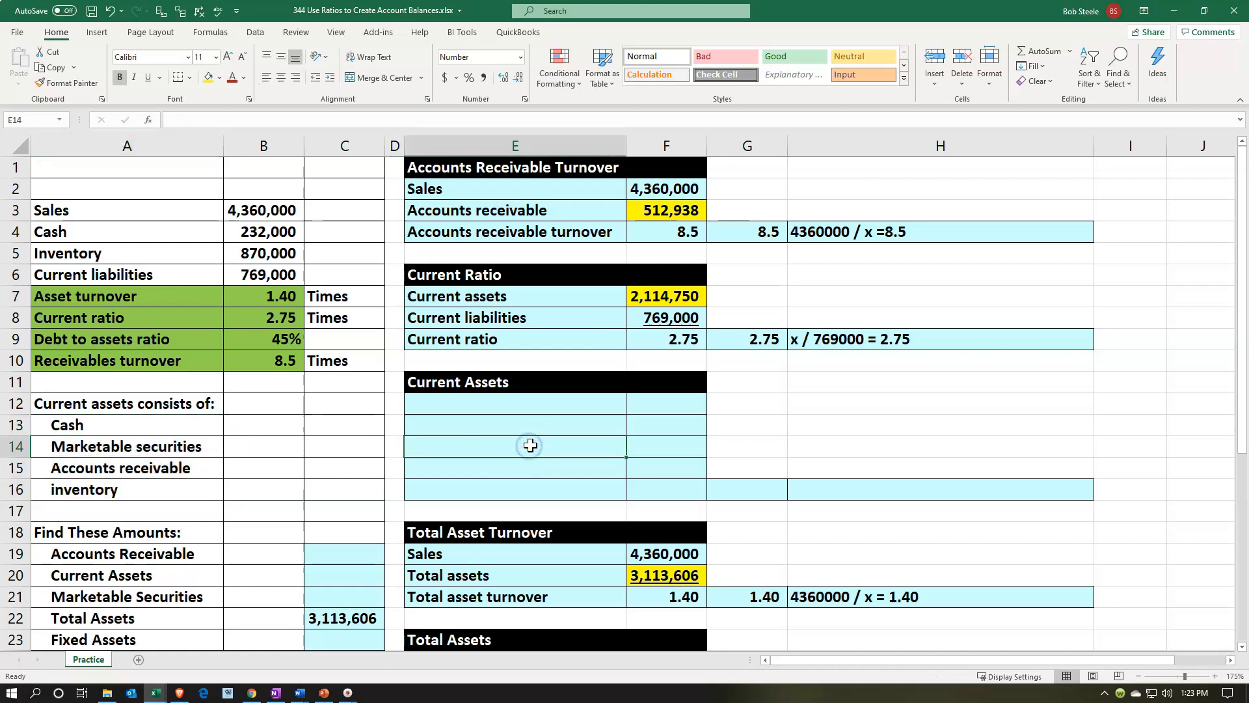
{"action": "scroll", "coordinate": [530, 445], "scroll_direction": "down", "scroll_amount": 3}
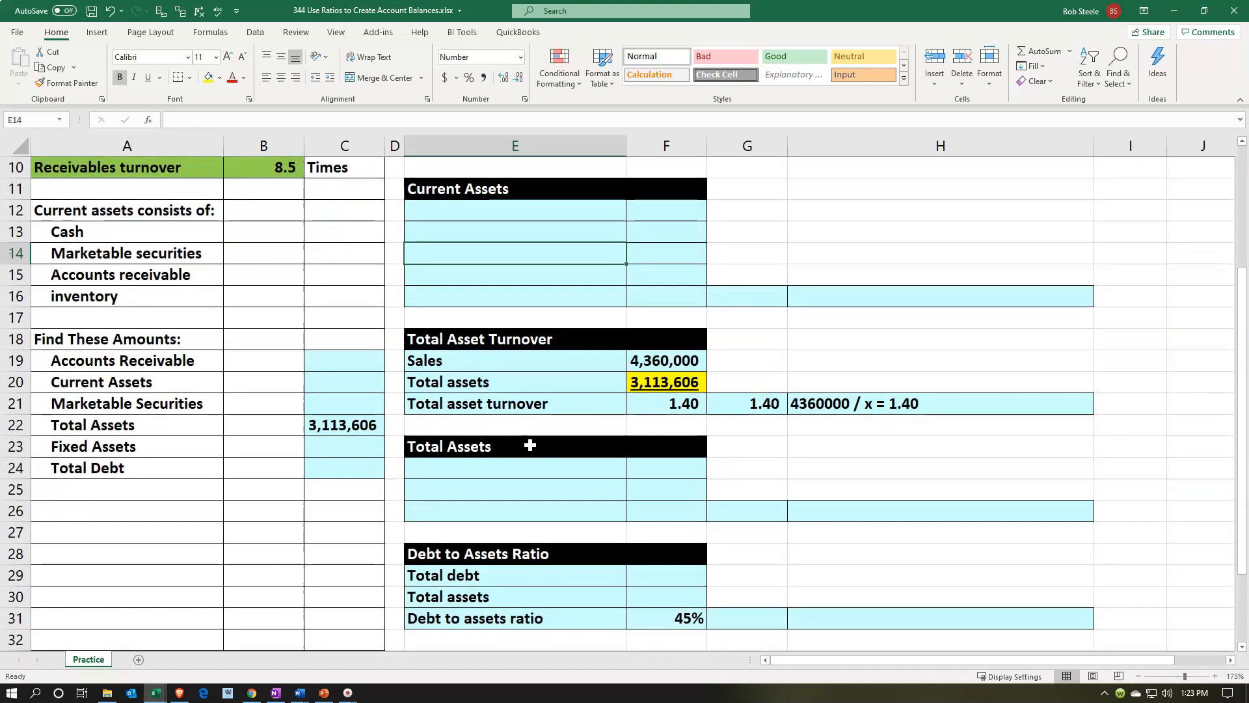
{"action": "scroll", "coordinate": [531, 445], "scroll_direction": "down", "scroll_amount": 1}
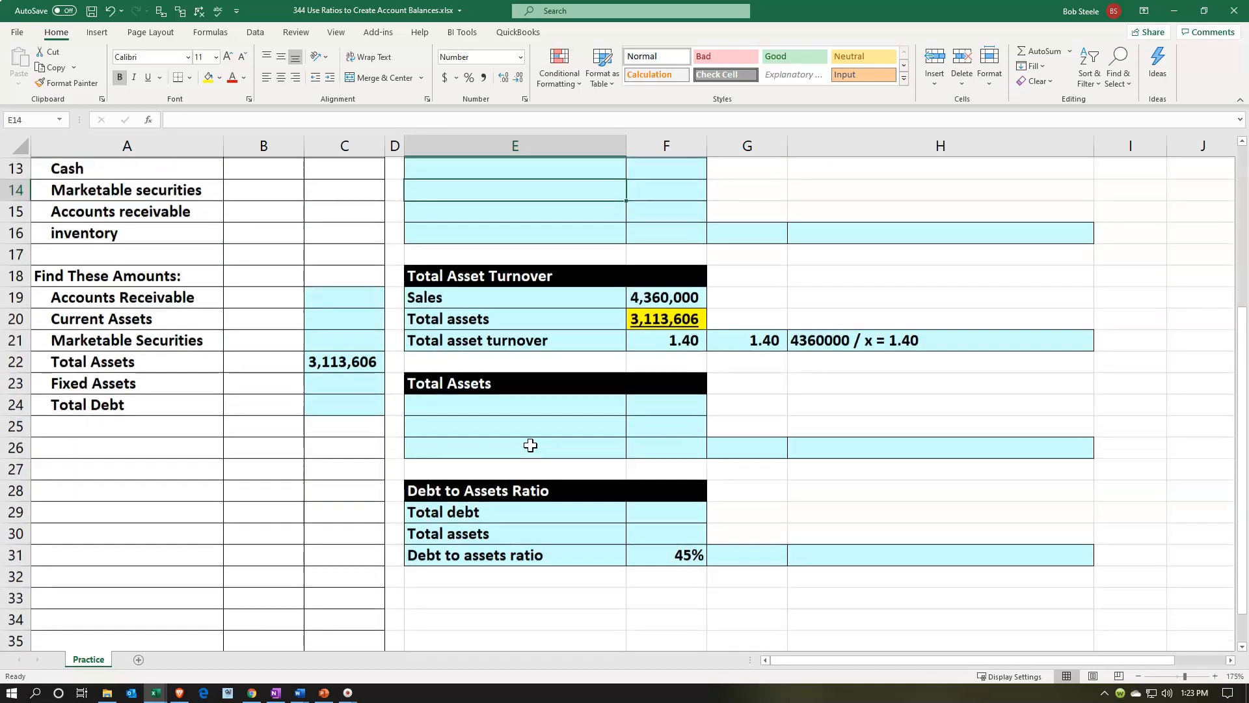
{"action": "scroll", "coordinate": [531, 446], "scroll_direction": "up", "scroll_amount": 2}
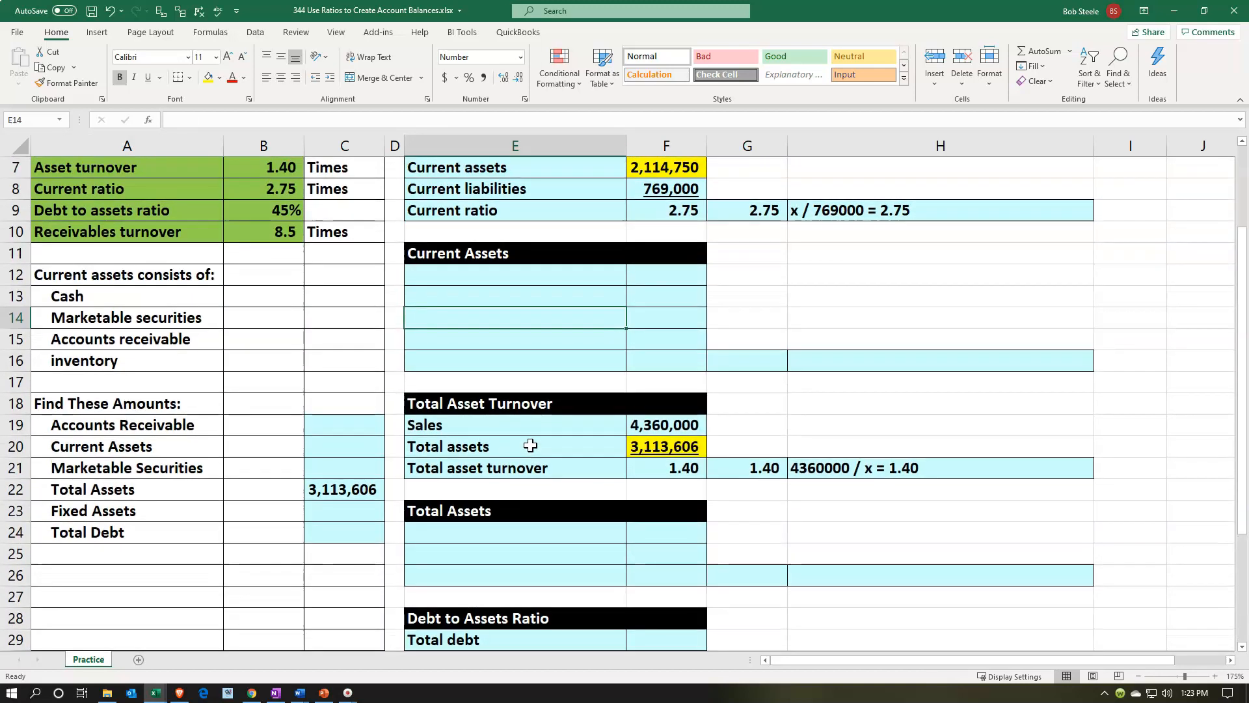
{"action": "scroll", "coordinate": [531, 445], "scroll_direction": "up", "scroll_amount": 1}
{"action": "scroll", "coordinate": [642, 292], "scroll_direction": "up", "scroll_amount": 1}
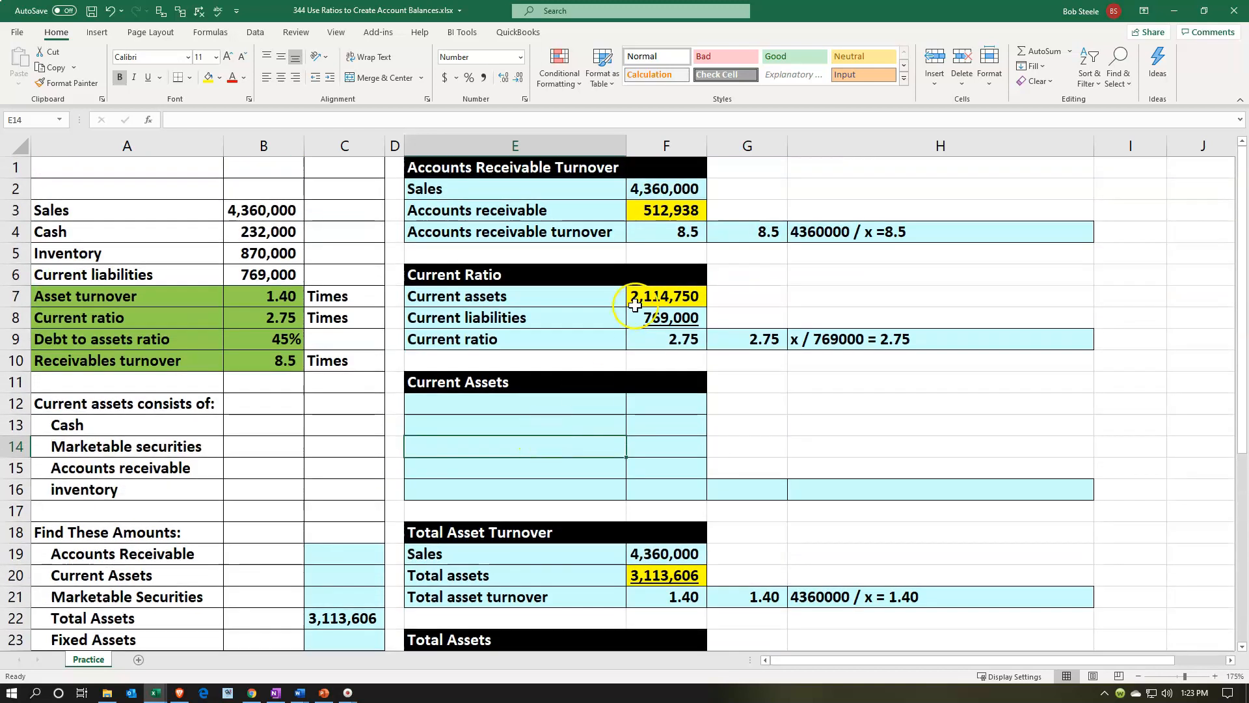
{"action": "left_click", "coordinate": [642, 291]}
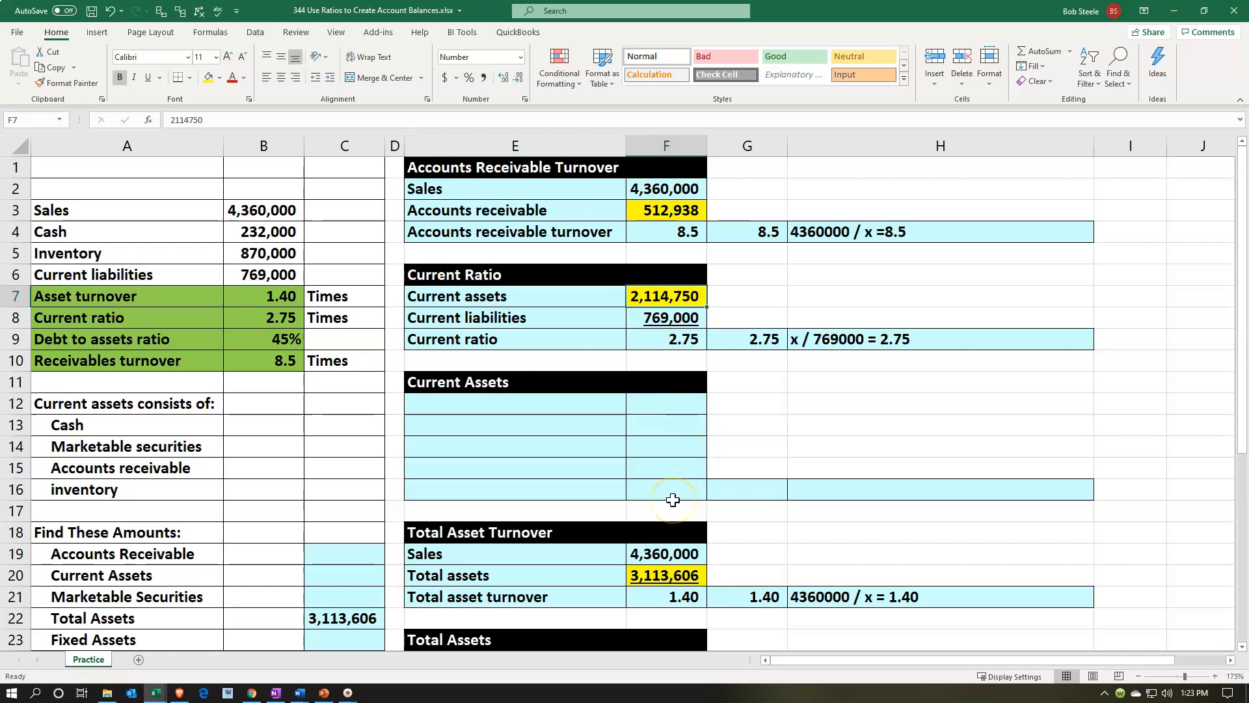
- Enter the Cash label in E12 of the Current Assets schedule with the formula =A13
{"action": "left_click", "coordinate": [579, 404]}
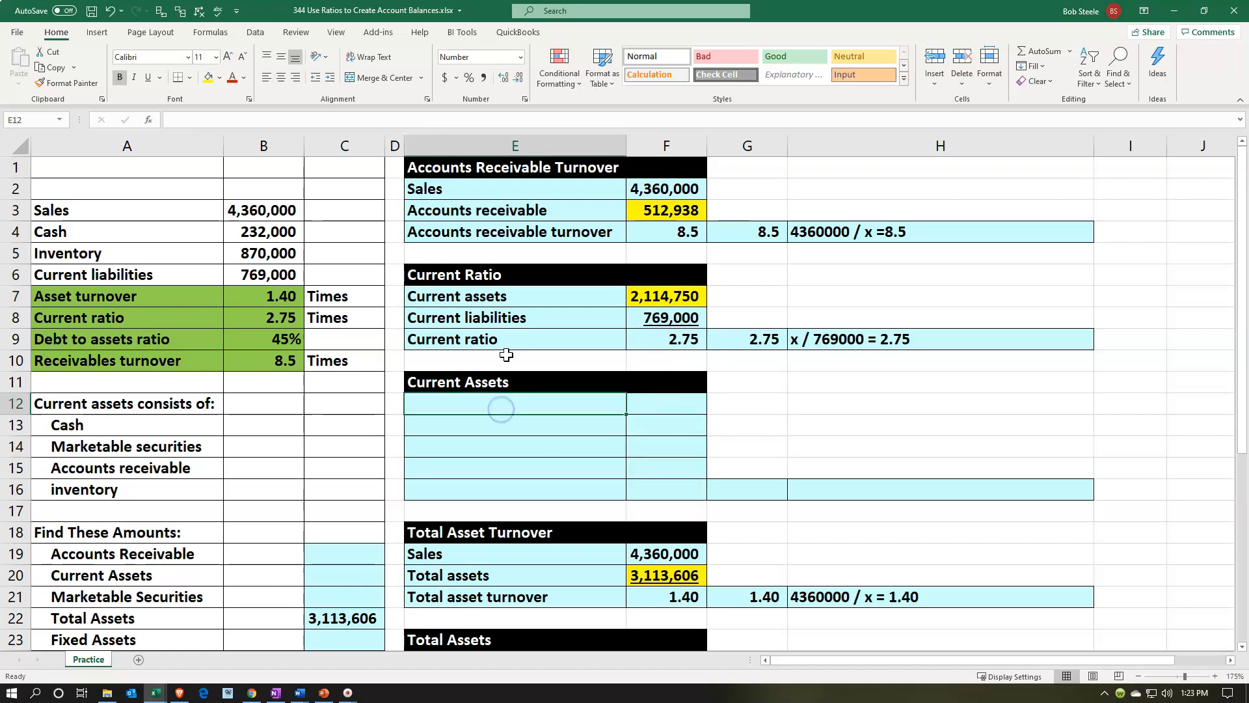
{"action": "type", "text": "="}
{"action": "key", "text": "Left"}
{"action": "key", "text": "Left"}
{"action": "key", "text": "Left"}
{"action": "key", "text": "Left"}
{"action": "key", "text": "Down"}
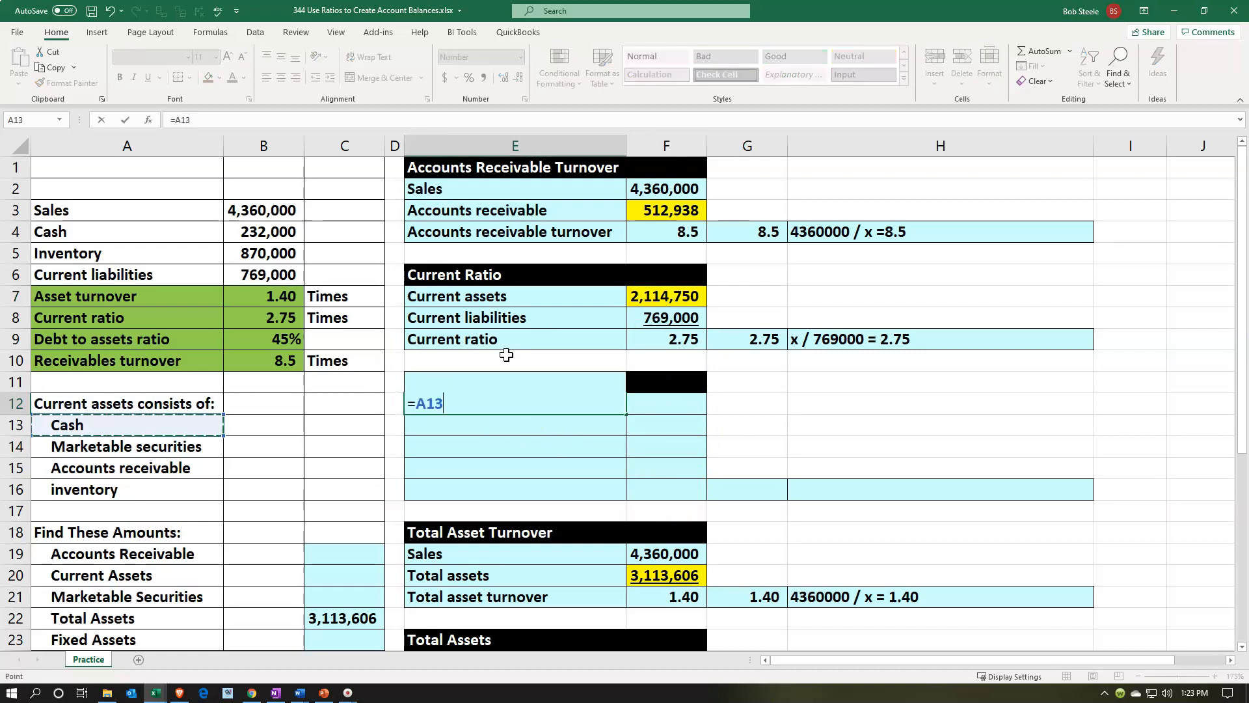
{"action": "key", "text": "Return"}
- Link the cash amount in F12 to the given cash balance with the formula =B4
{"action": "key", "text": "Right"}
{"action": "key", "text": "Up"}
{"action": "type", "text": "="}
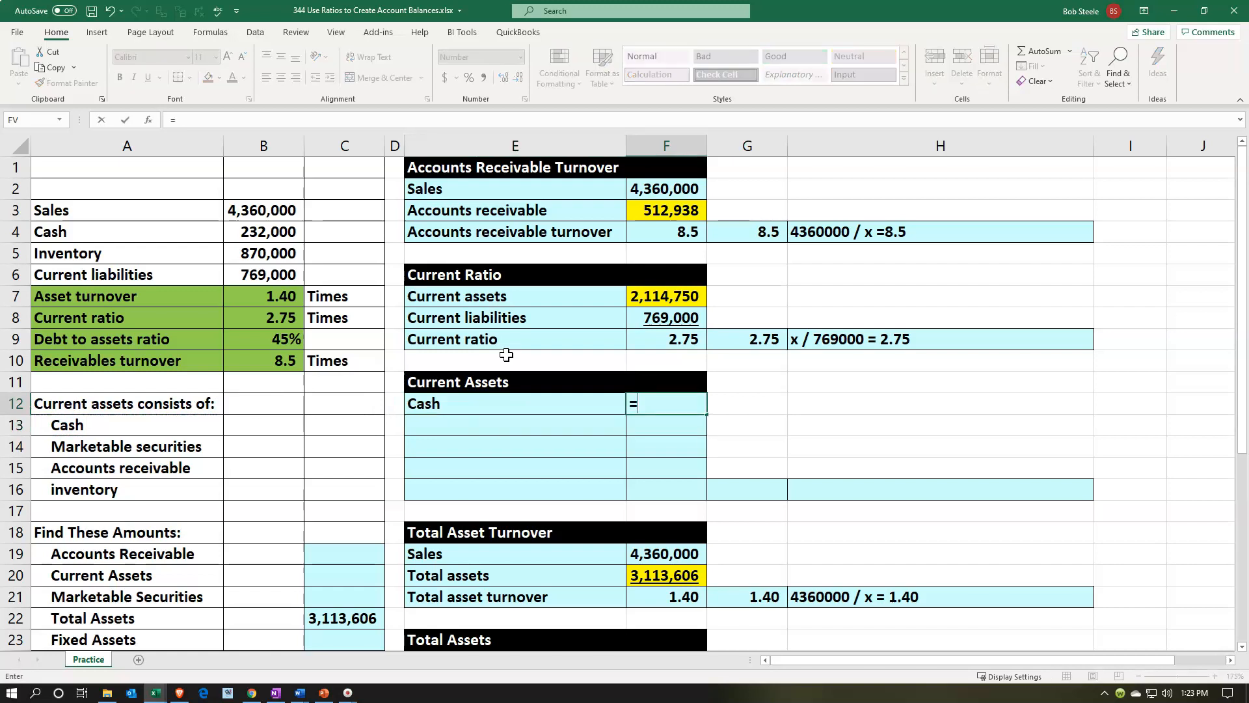
{"action": "key", "text": "Left"}
{"action": "key", "text": "Left"}
{"action": "key", "text": "Left"}
{"action": "key", "text": "Left"}
{"action": "key", "text": "Up"}
{"action": "key", "text": "Up"}
{"action": "key", "text": "Up"}
{"action": "key", "text": "Up"}
{"action": "key", "text": "Up"}
{"action": "key", "text": "Up"}
{"action": "key", "text": "Up"}
{"action": "key", "text": "Up"}
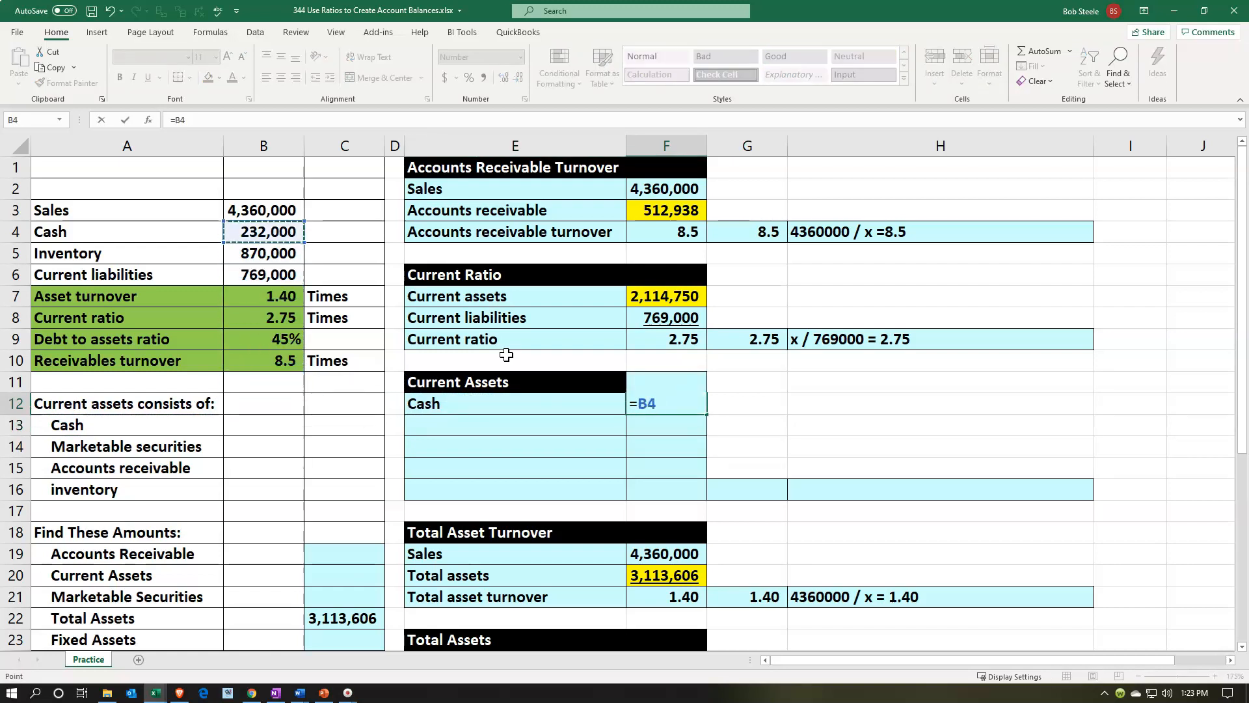
{"action": "key", "text": "Return"}
- Enter the Marketable securities label in E13 with the formula =A14
{"action": "key", "text": "Left"}
{"action": "type", "text": "="}
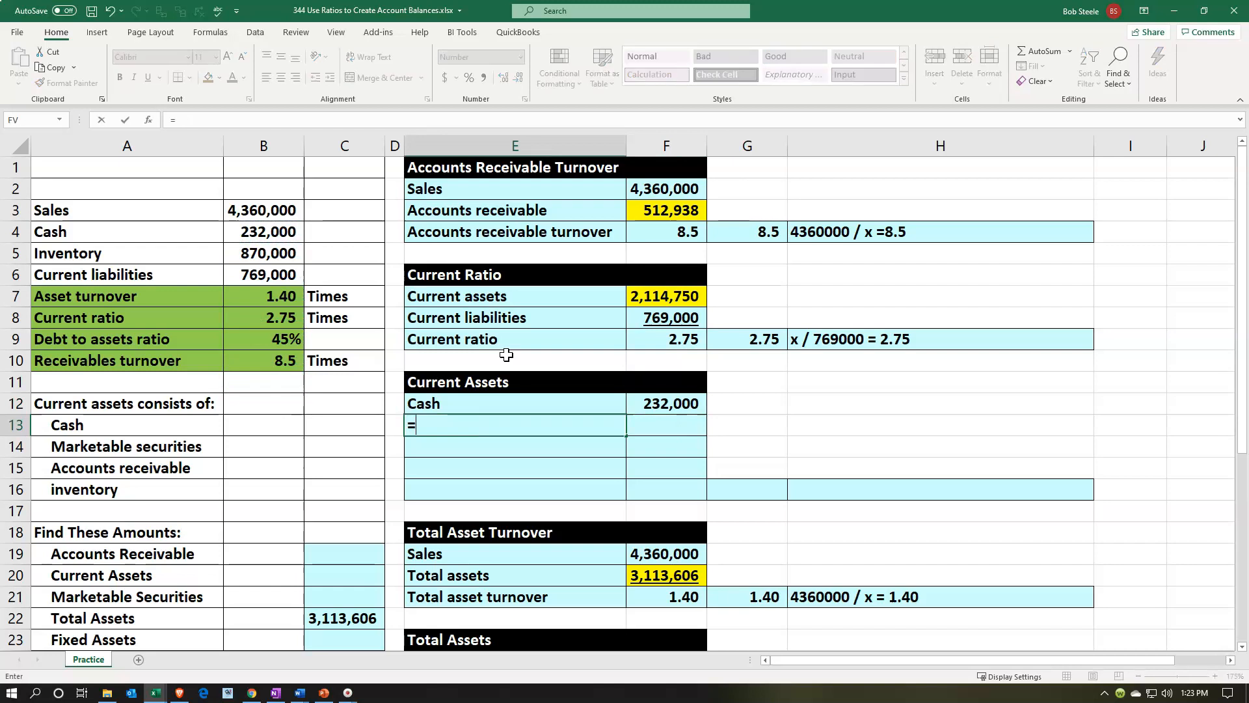
{"action": "key", "text": "Left"}
{"action": "key", "text": "Left"}
{"action": "key", "text": "Left"}
{"action": "key", "text": "Left"}
{"action": "key", "text": "Down"}
{"action": "key", "text": "Return"}
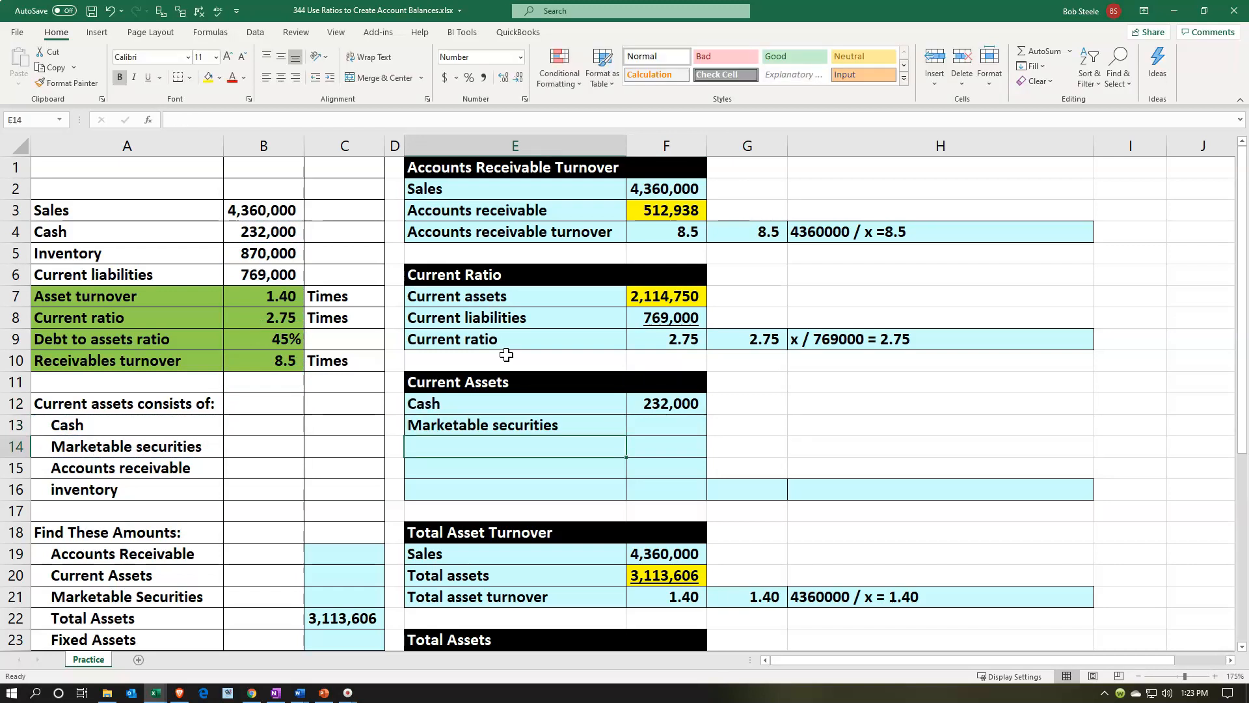
- Enter the Accounts receivable label in E14 with the formula =A15
{"action": "type", "text": "="}
{"action": "key", "text": "Left"}
{"action": "key", "text": "Left"}
{"action": "key", "text": "Left"}
{"action": "key", "text": "Left"}
{"action": "key", "text": "Down"}
{"action": "key", "text": "Return"}
- Link the accounts receivable amount in F14 to the solved receivables balance with the formula =F3
{"action": "key", "text": "Right"}
{"action": "key", "text": "Up"}
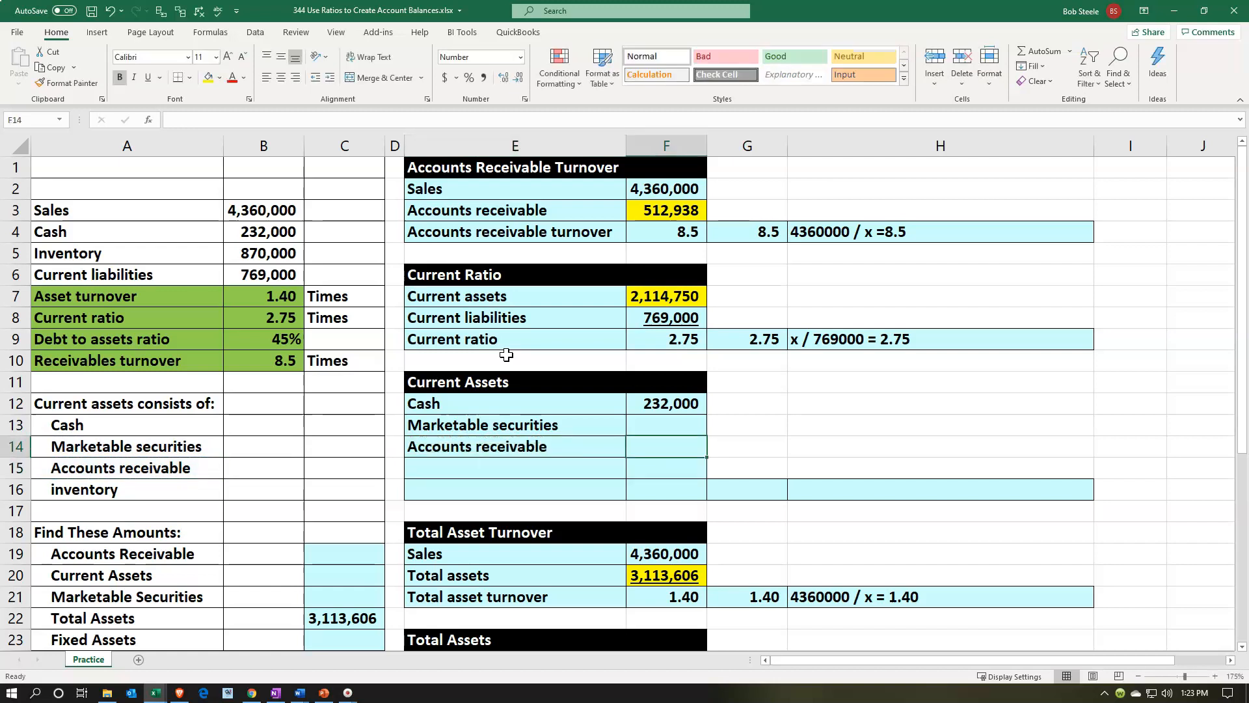
{"action": "type", "text": "="}
{"action": "key", "text": "Up"}
{"action": "key", "text": "Up"}
{"action": "key", "text": "Up"}
{"action": "key", "text": "Up"}
{"action": "key", "text": "Up"}
{"action": "key", "text": "Up"}
{"action": "key", "text": "Up"}
{"action": "key", "text": "Up"}
{"action": "key", "text": "Up"}
{"action": "key", "text": "Up"}
{"action": "key", "text": "Up"}
{"action": "key", "text": "Return"}
- Enter the inventory label in E15 with the formula =A16
{"action": "key", "text": "Left"}
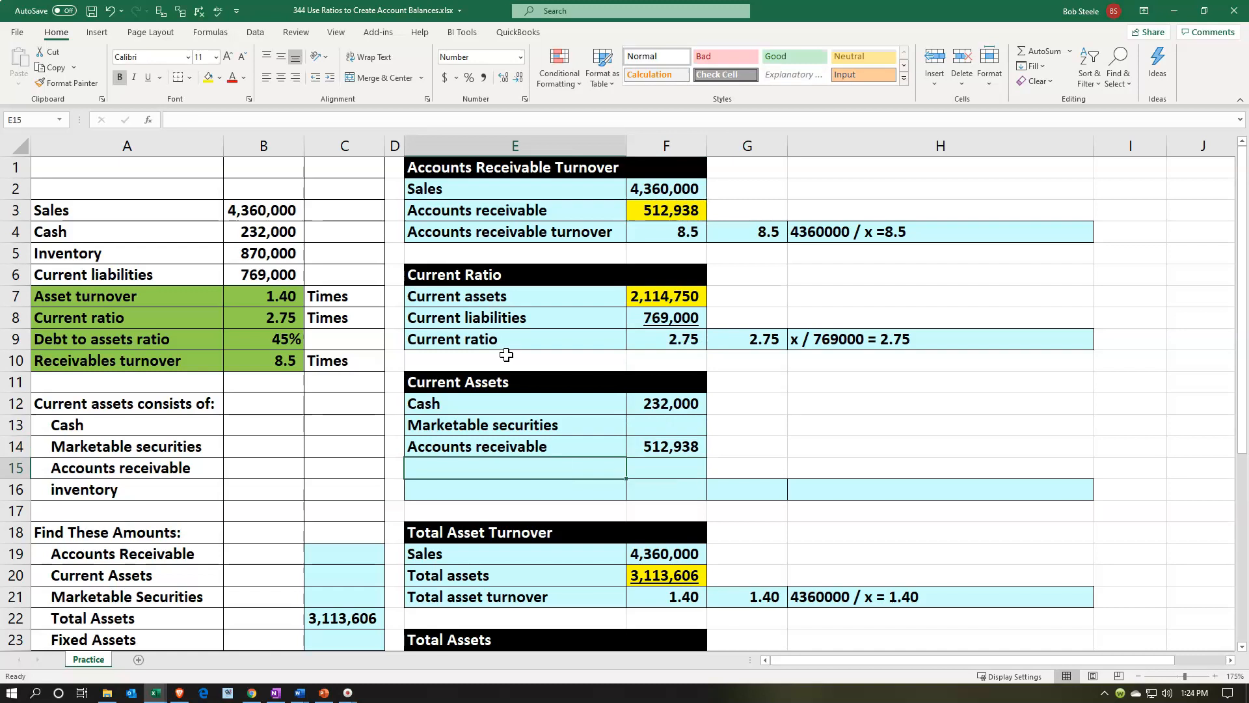
{"action": "type", "text": "="}
{"action": "key", "text": "Left"}
{"action": "key", "text": "Left"}
{"action": "key", "text": "Left"}
{"action": "key", "text": "Left"}
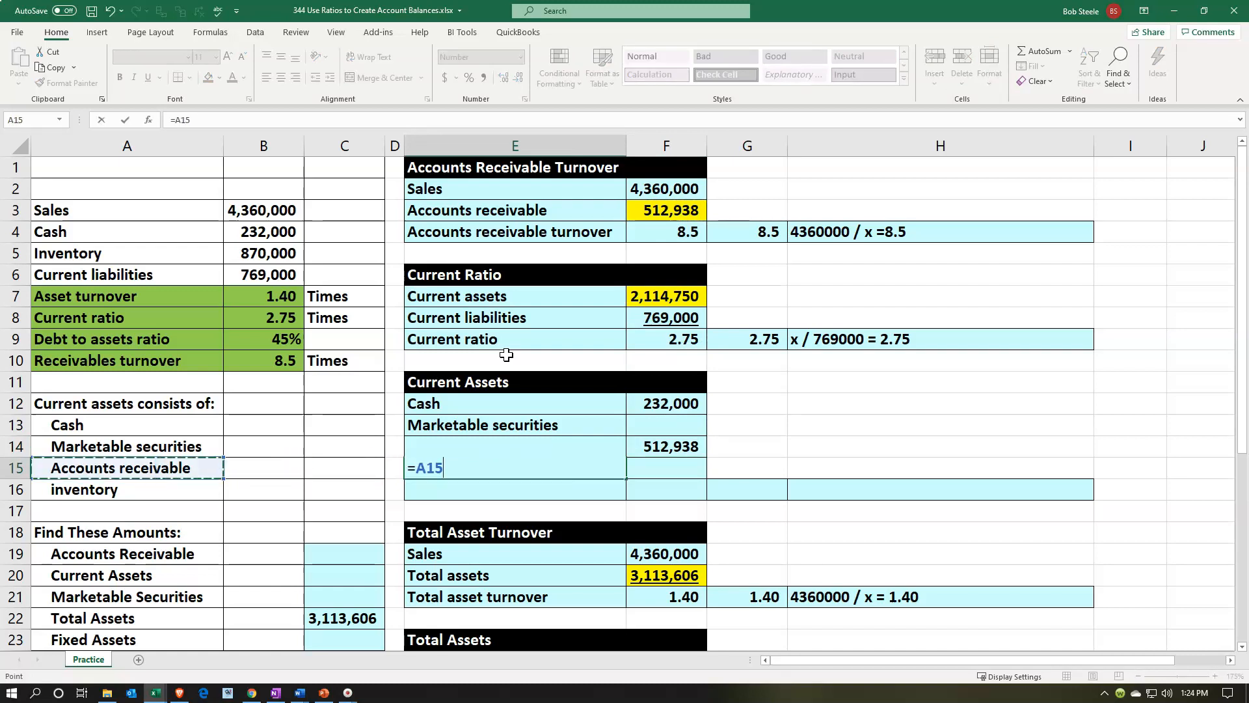
{"action": "key", "text": "Tab"}
- Link the inventory amount in F15 to the given inventory balance with the formula =B5
{"action": "type", "text": "="}
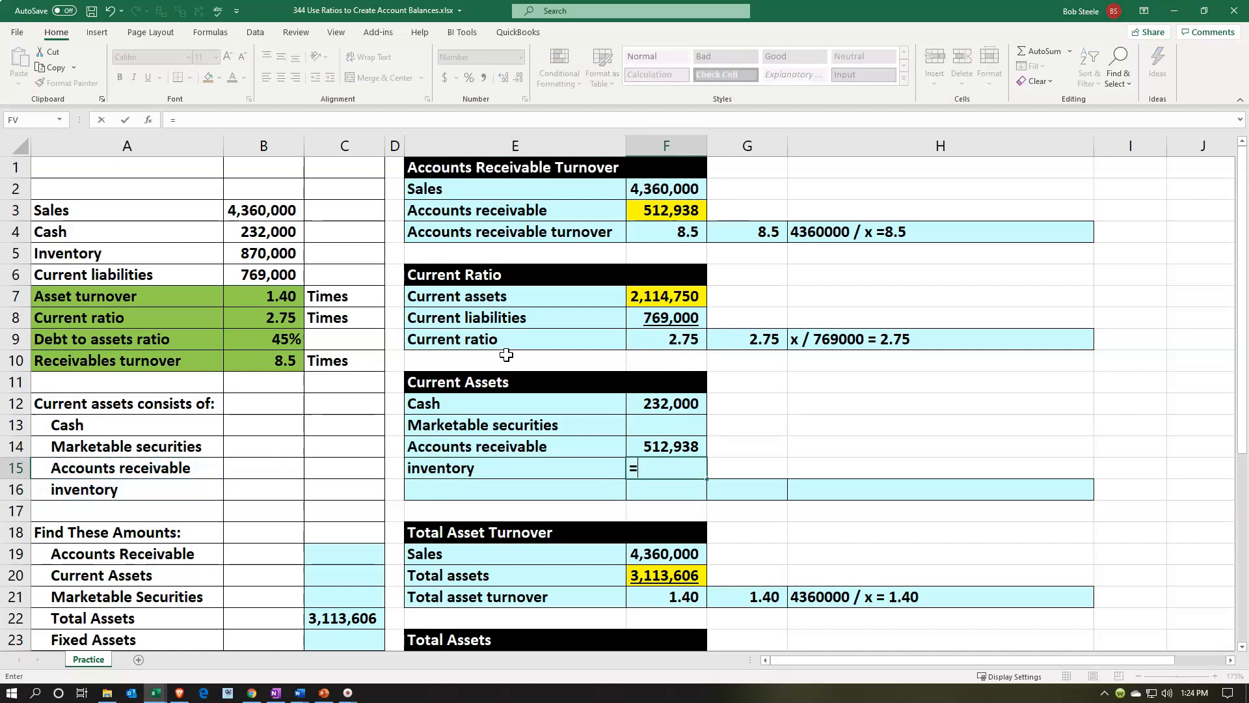
{"action": "key", "text": "Left"}
{"action": "key", "text": "Left"}
{"action": "key", "text": "Up"}
{"action": "key", "text": "Up"}
{"action": "key", "text": "Up"}
{"action": "key", "text": "Up"}
{"action": "key", "text": "Up"}
{"action": "key", "text": "Up"}
{"action": "key", "text": "Up"}
{"action": "key", "text": "Up"}
{"action": "key", "text": "Up"}
{"action": "key", "text": "Up"}
{"action": "key", "text": "Left"}
{"action": "key", "text": "Return"}
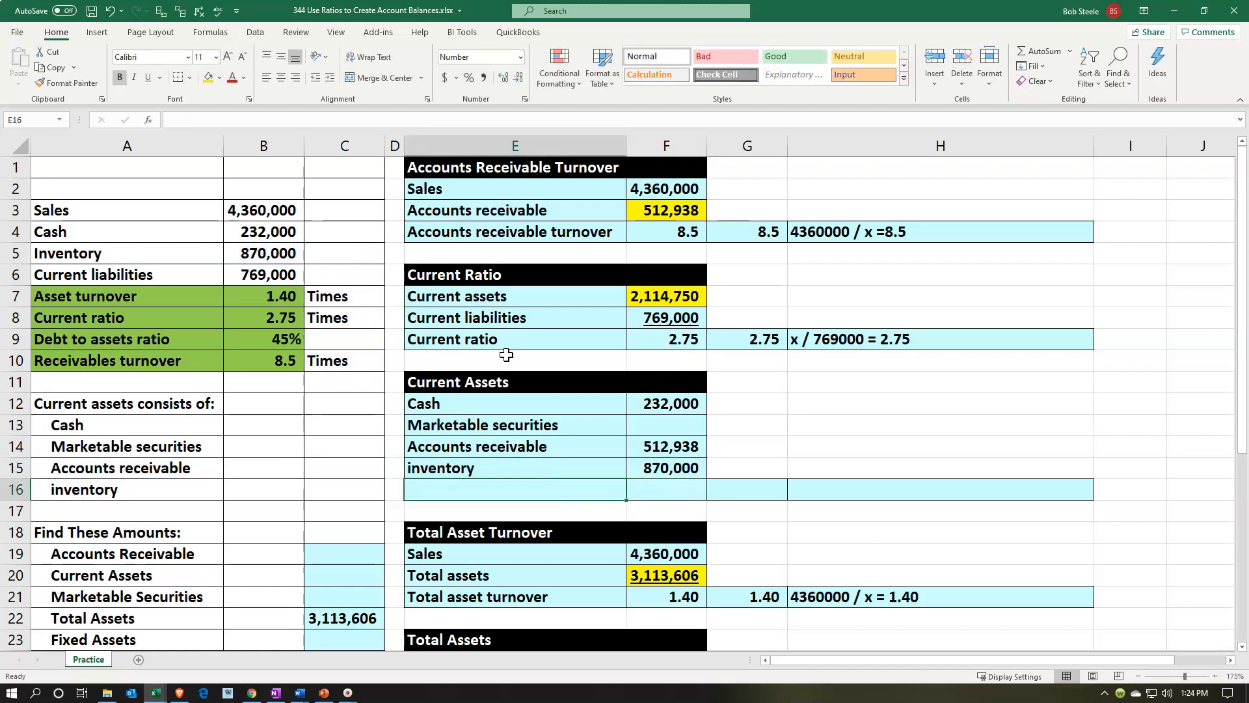
- Label E16 as Total current assets and link F16 to the solved current assets with =F7
{"action": "type", "text": "Total cur"}
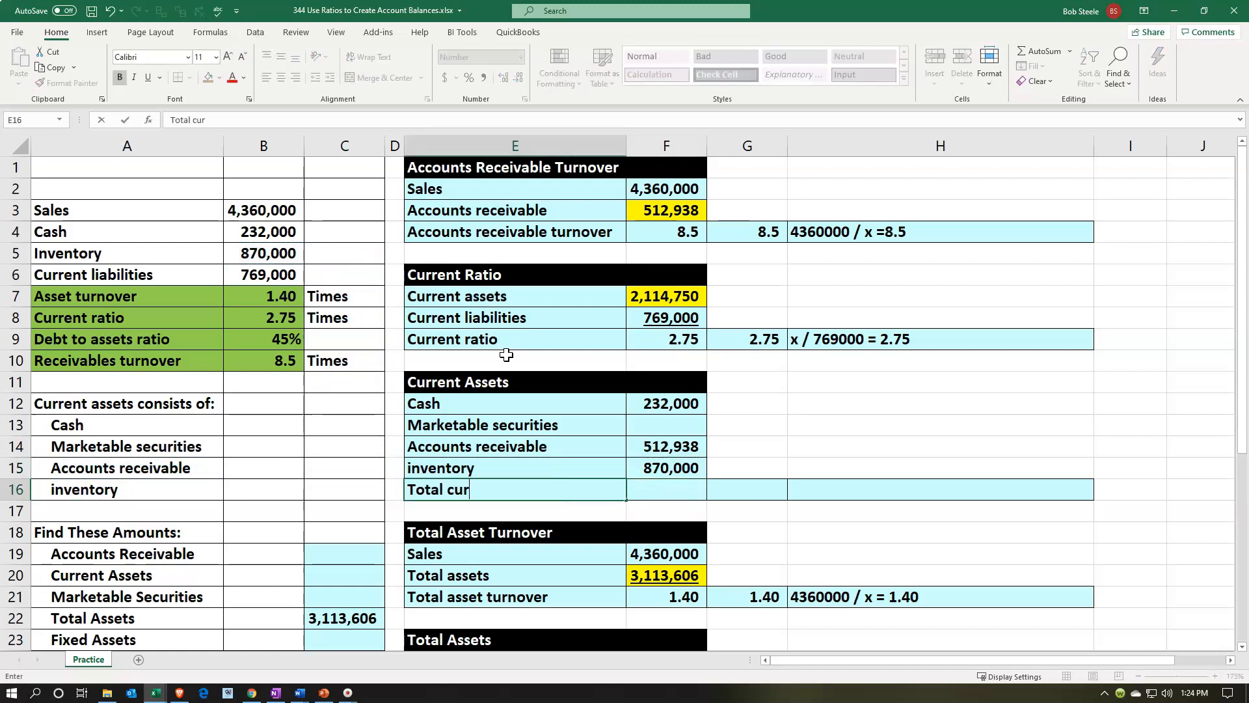
{"action": "type", "text": "rent assets"}
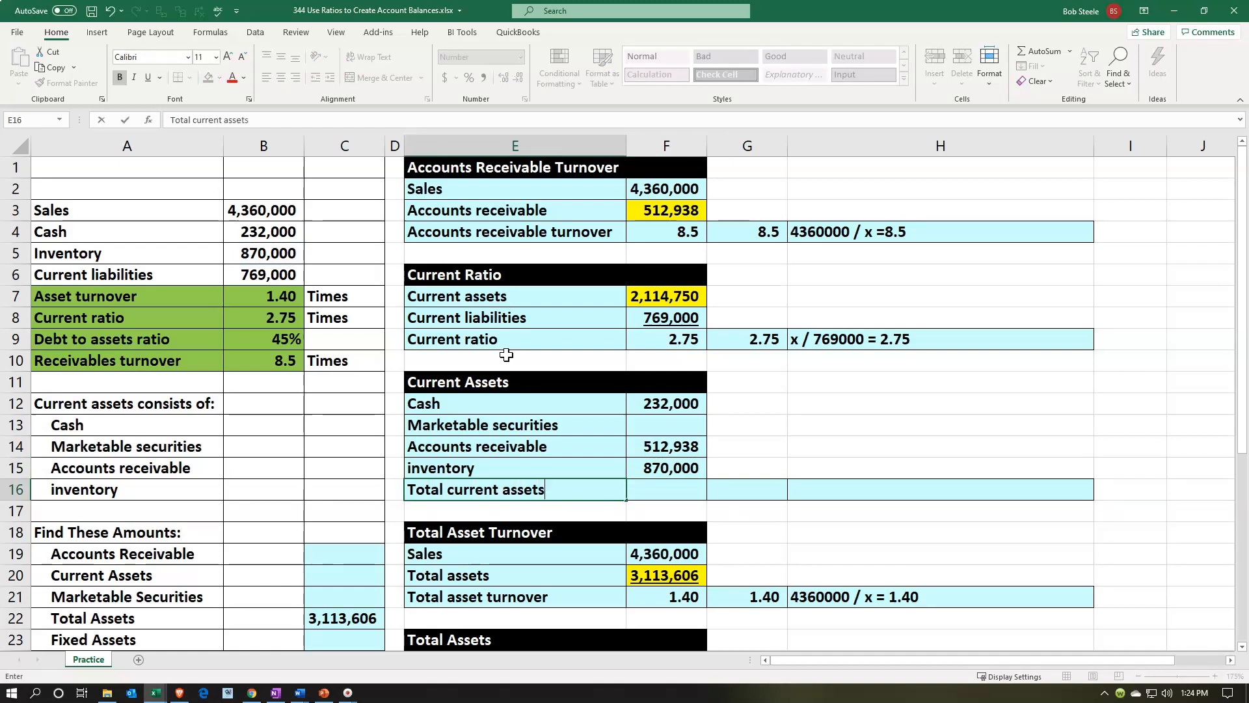
{"action": "key", "text": "Tab"}
{"action": "type", "text": "="}
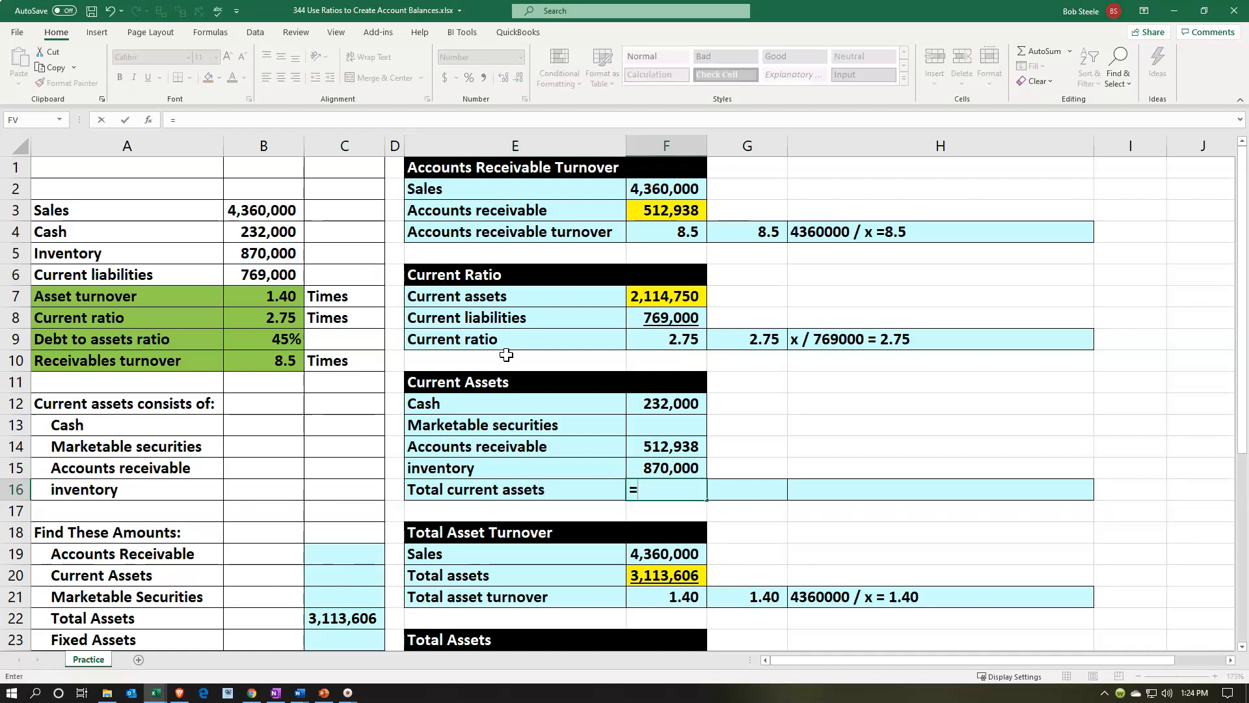
{"action": "key", "text": "Up"}
{"action": "key", "text": "Up"}
{"action": "key", "text": "Up"}
{"action": "key", "text": "Up"}
{"action": "key", "text": "Up"}
{"action": "key", "text": "Up"}
{"action": "key", "text": "Up"}
{"action": "key", "text": "Up"}
{"action": "key", "text": "Up"}
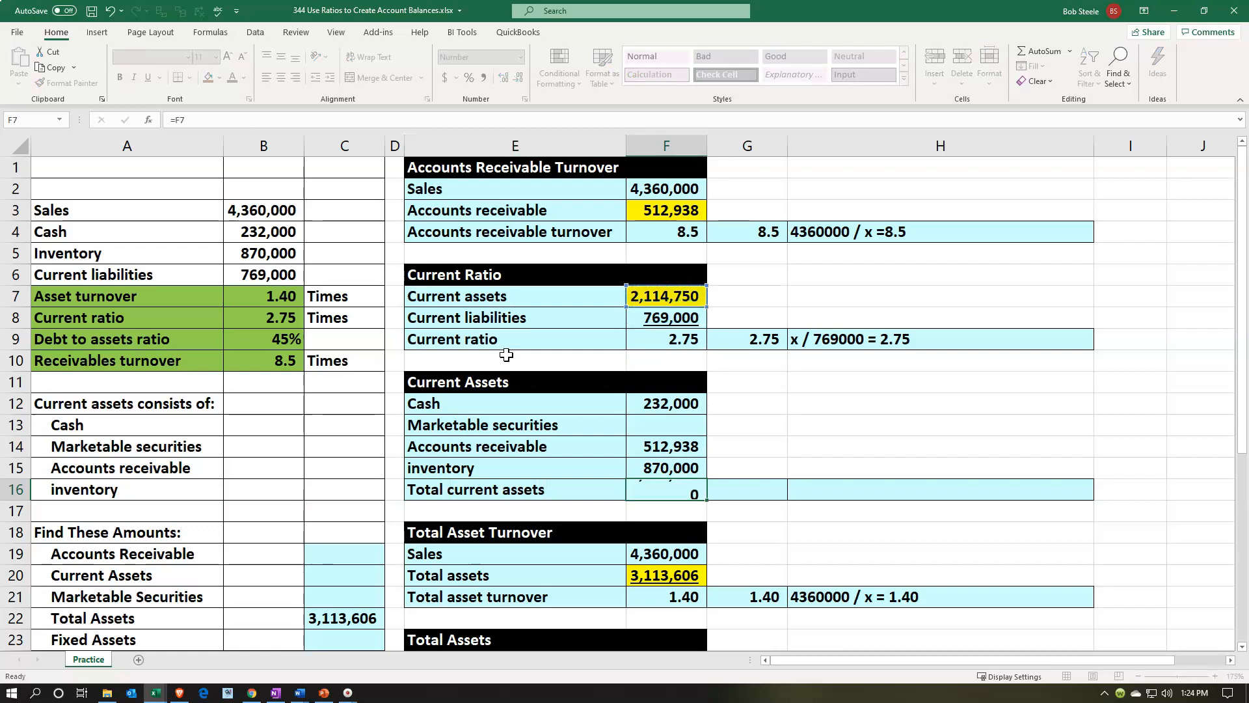
- Underline the inventory amount in F15 above the total current assets
{"action": "key", "text": "Left"}
{"action": "key", "text": "Up"}
{"action": "key", "text": "Right"}
{"action": "left_click", "coordinate": [149, 77]}
- Fill the blank marketable securities cell F13 with yellow
{"action": "left_click", "coordinate": [674, 431]}
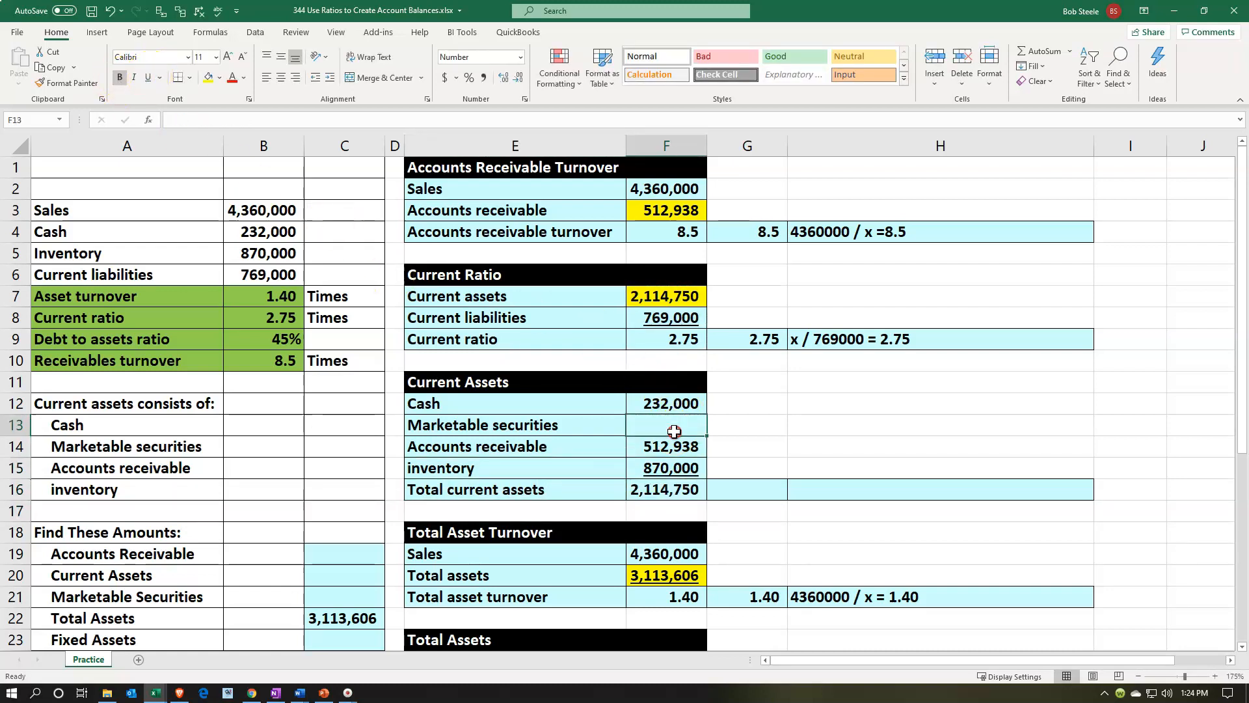
{"action": "right_click", "coordinate": [670, 433]}
{"action": "left_click", "coordinate": [728, 468]}
- Write the equation 232000 + x +512938 + 870000 = 2114750 in H16 beside total current assets
{"action": "left_click", "coordinate": [807, 496]}
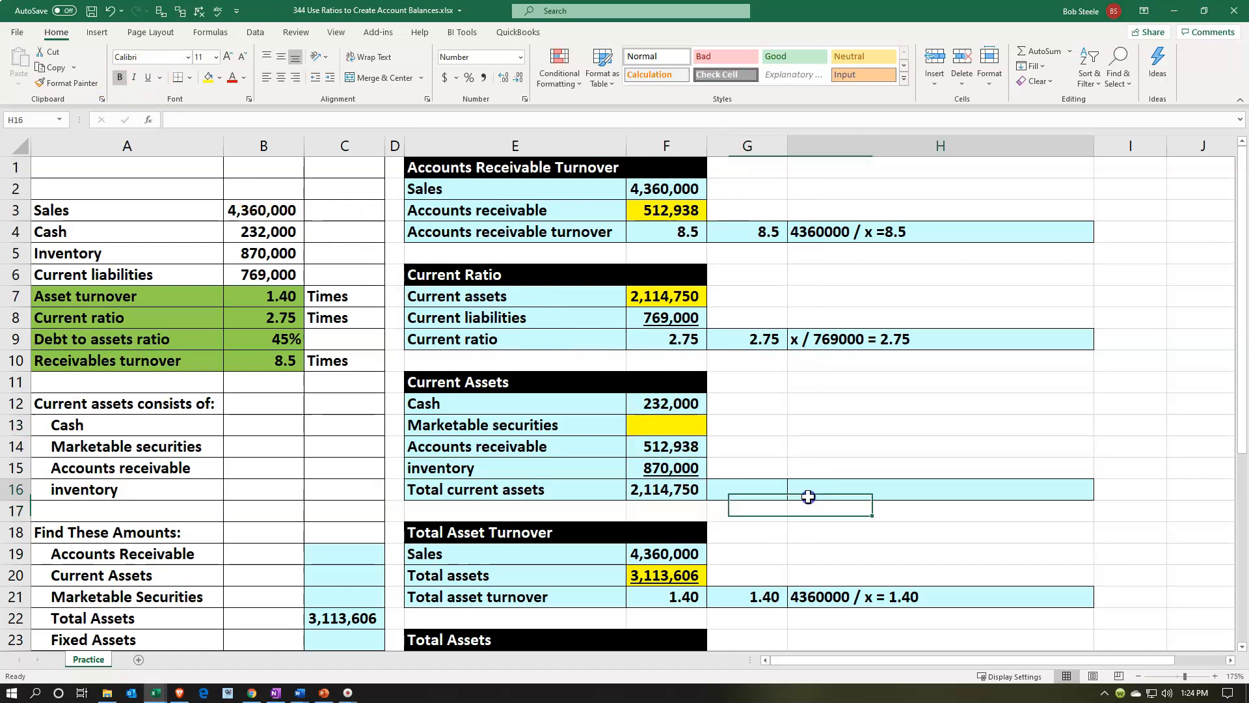
{"action": "type", "text": "323"}
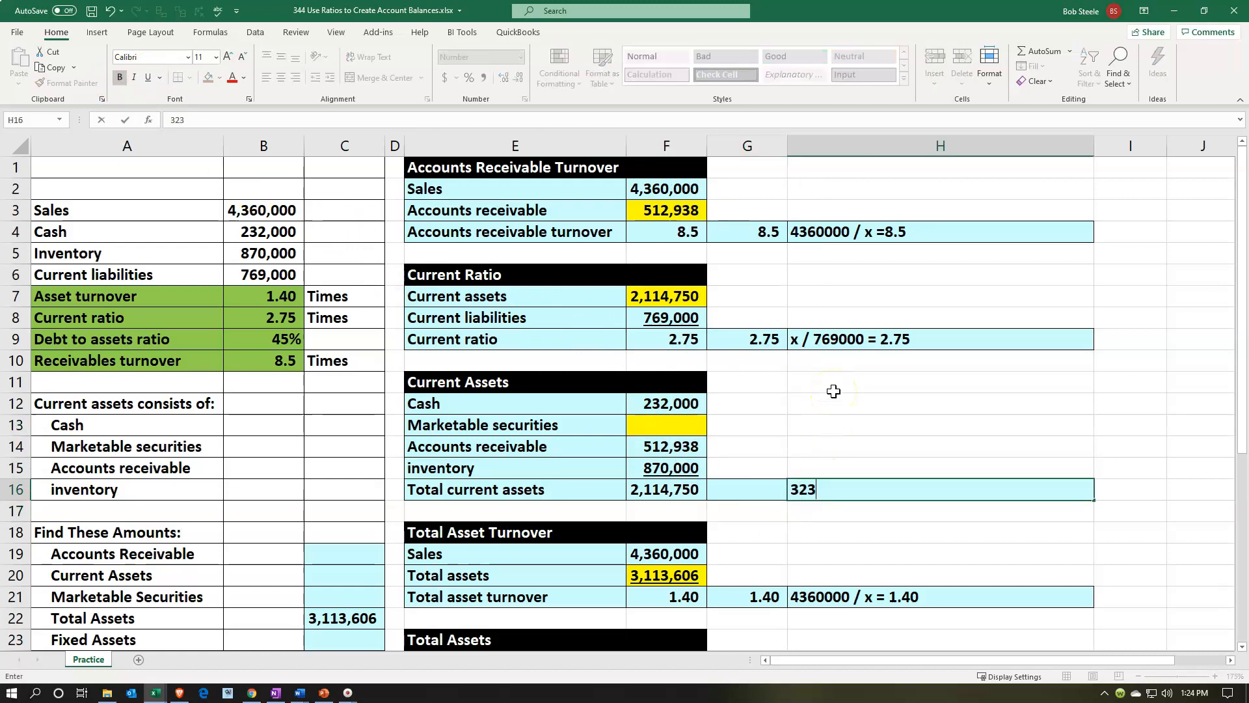
{"action": "key", "text": "BackSpace"}
{"action": "key", "text": "BackSpace"}
{"action": "key", "text": "BackSpace"}
{"action": "type", "text": "232000 + x +"}
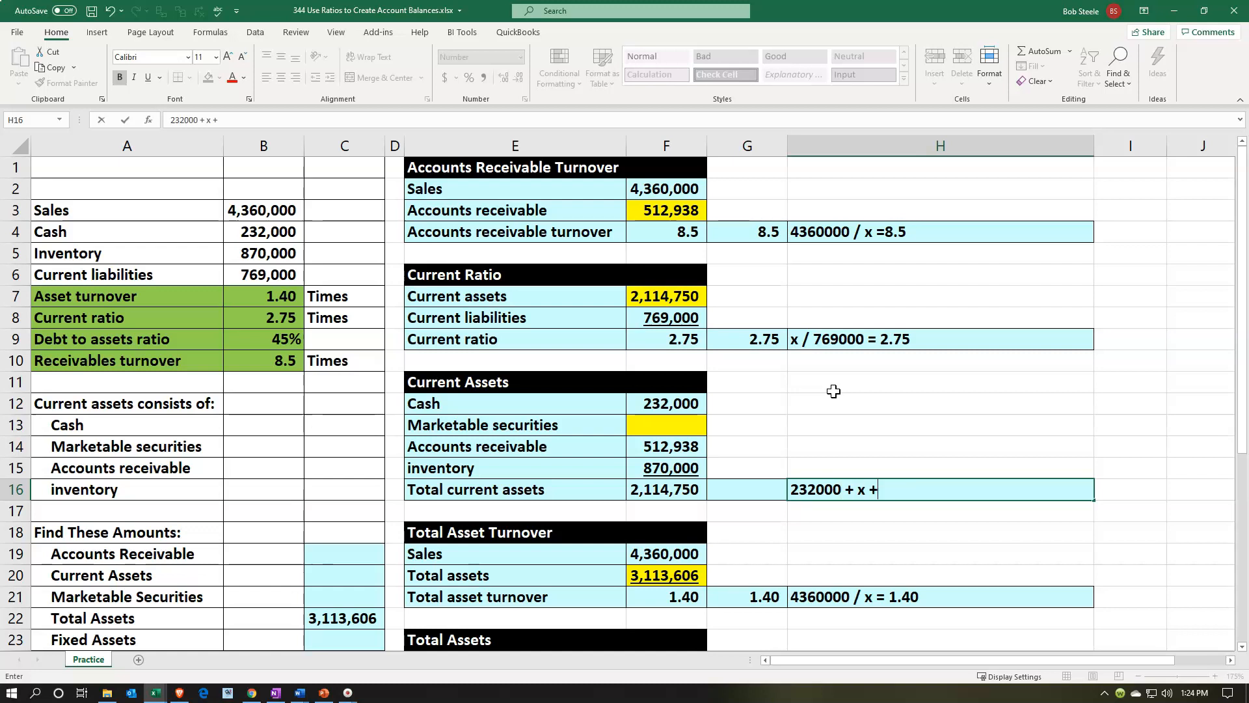
{"action": "type", "text": "512938 + 870000 ="}
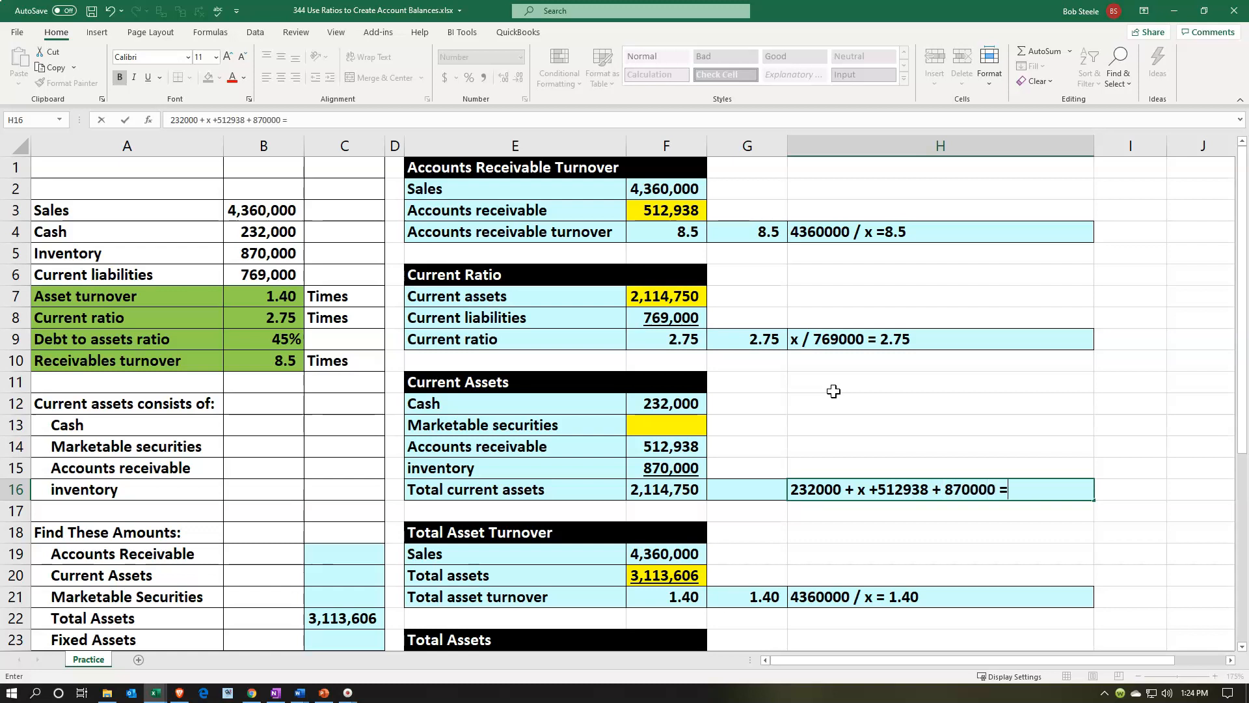
{"action": "type", "text": " 2114750"}
{"action": "key", "text": "Return"}
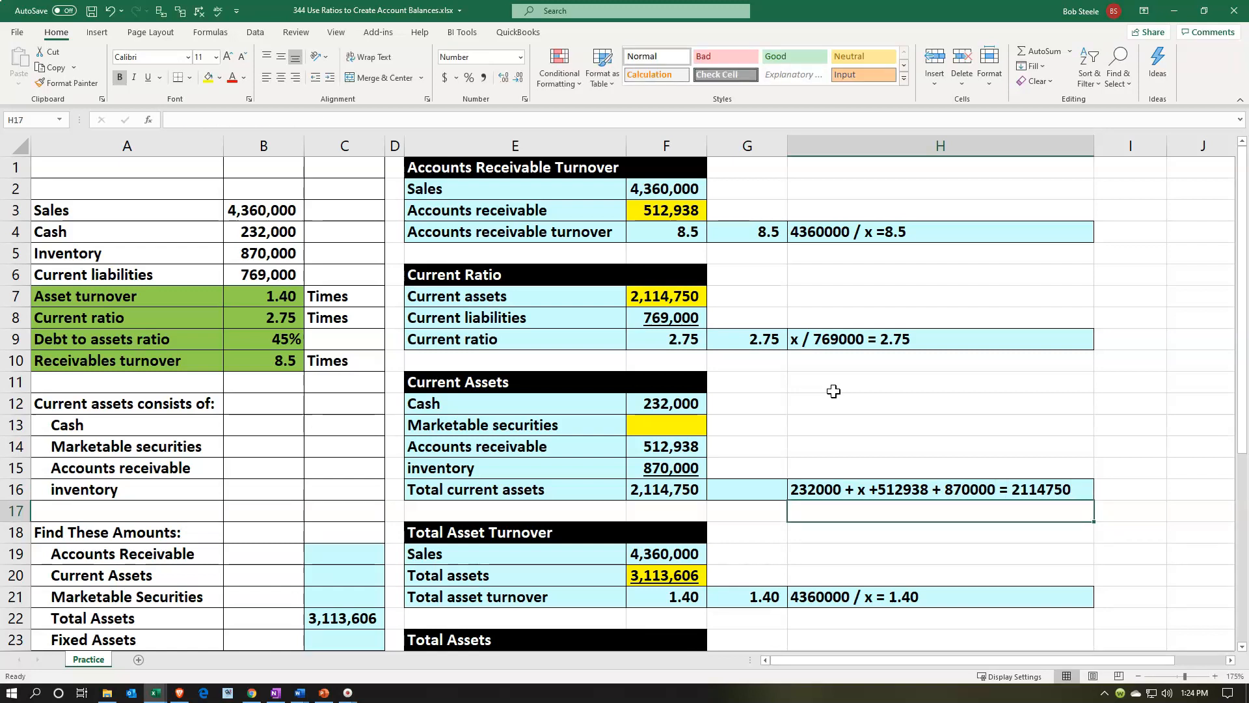
- Replace the linked total current assets in F16 with a SUM of the components in F12:F15
{"action": "key", "text": "Left"}
{"action": "key", "text": "Left"}
{"action": "key", "text": "Up"}
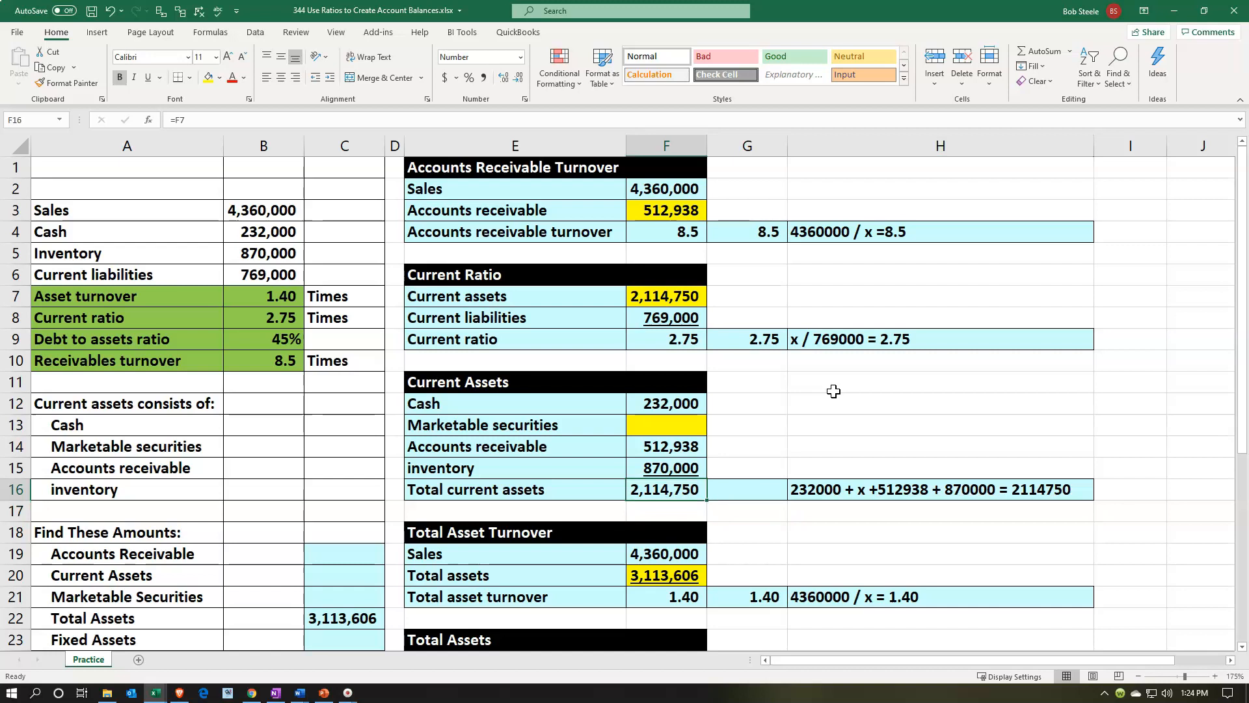
{"action": "key", "text": "Delete"}
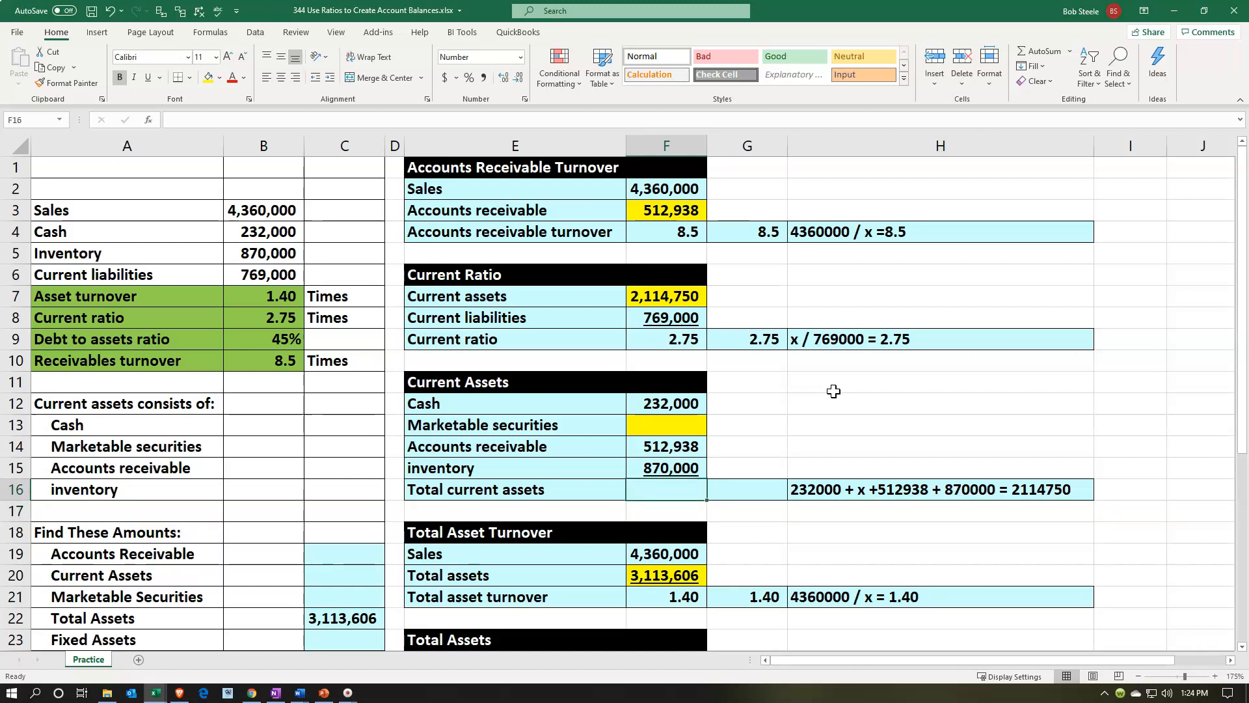
{"action": "type", "text": "=sum("}
{"action": "key", "text": "Up"}
{"action": "key", "text": "shift+Up"}
{"action": "key", "text": "shift+Up"}
{"action": "key", "text": "shift+Up"}
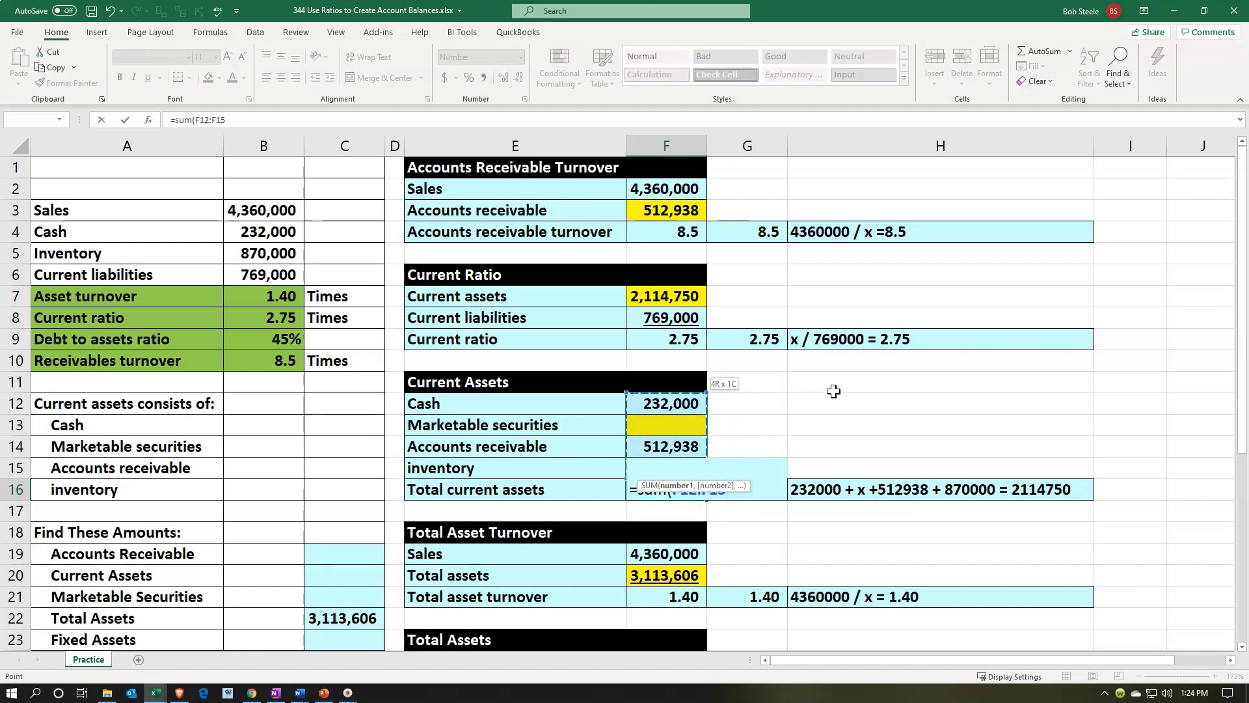
{"action": "key", "text": "Return"}
- Use Goal Seek to set total current assets in F16 to 2114750 by changing the marketable securities cell F13
{"action": "key", "text": "Right"}
{"action": "key", "text": "Right"}
{"action": "key", "text": "Up"}
{"action": "key", "text": "Up"}
{"action": "key", "text": "Left"}
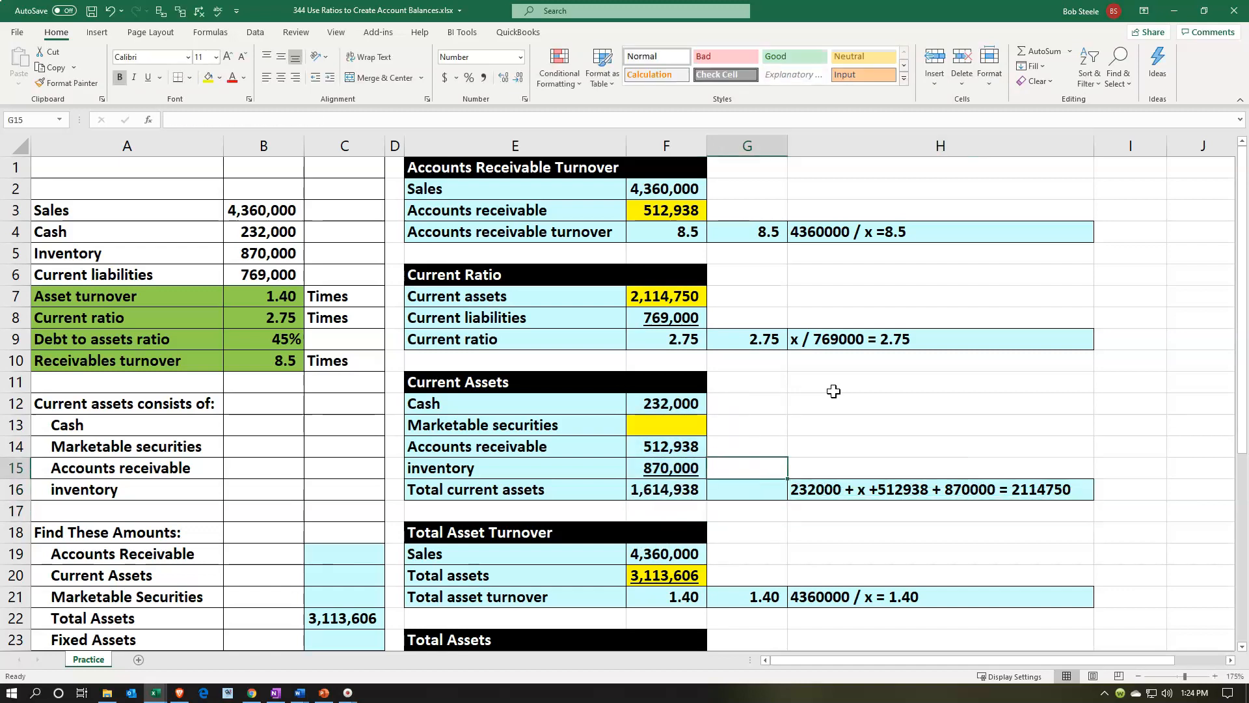
{"action": "left_click", "coordinate": [257, 34]}
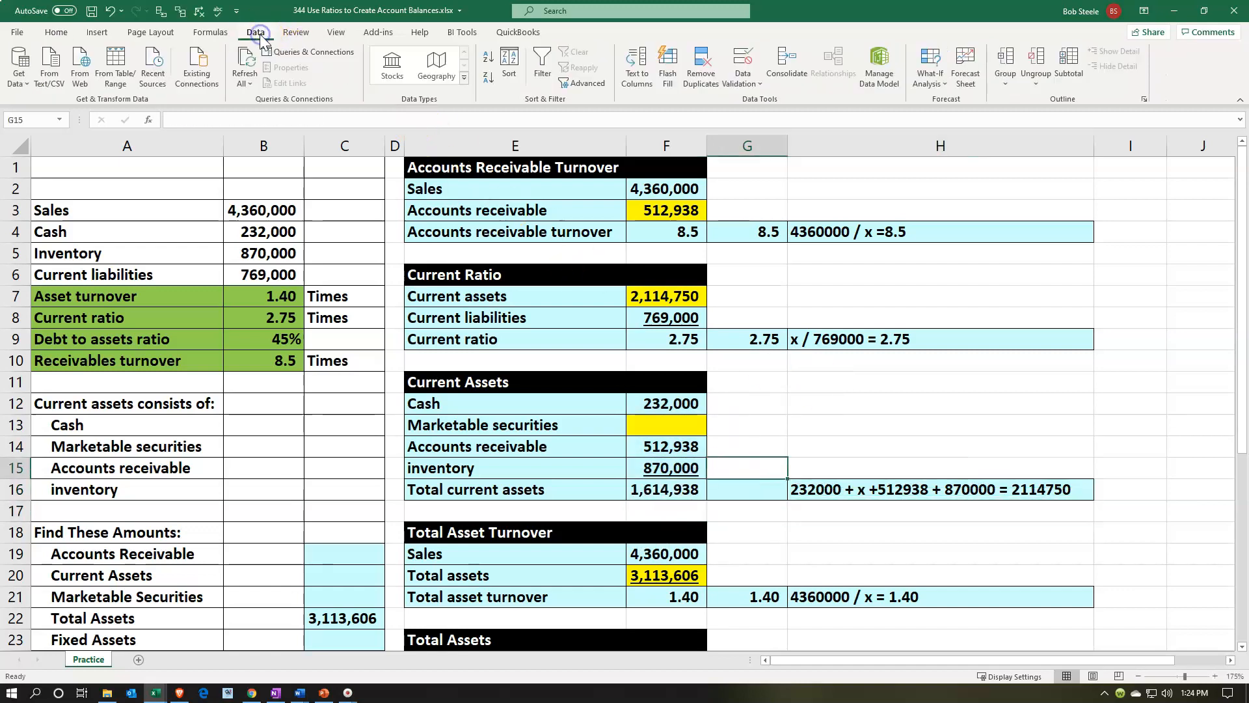
{"action": "left_click", "coordinate": [932, 77]}
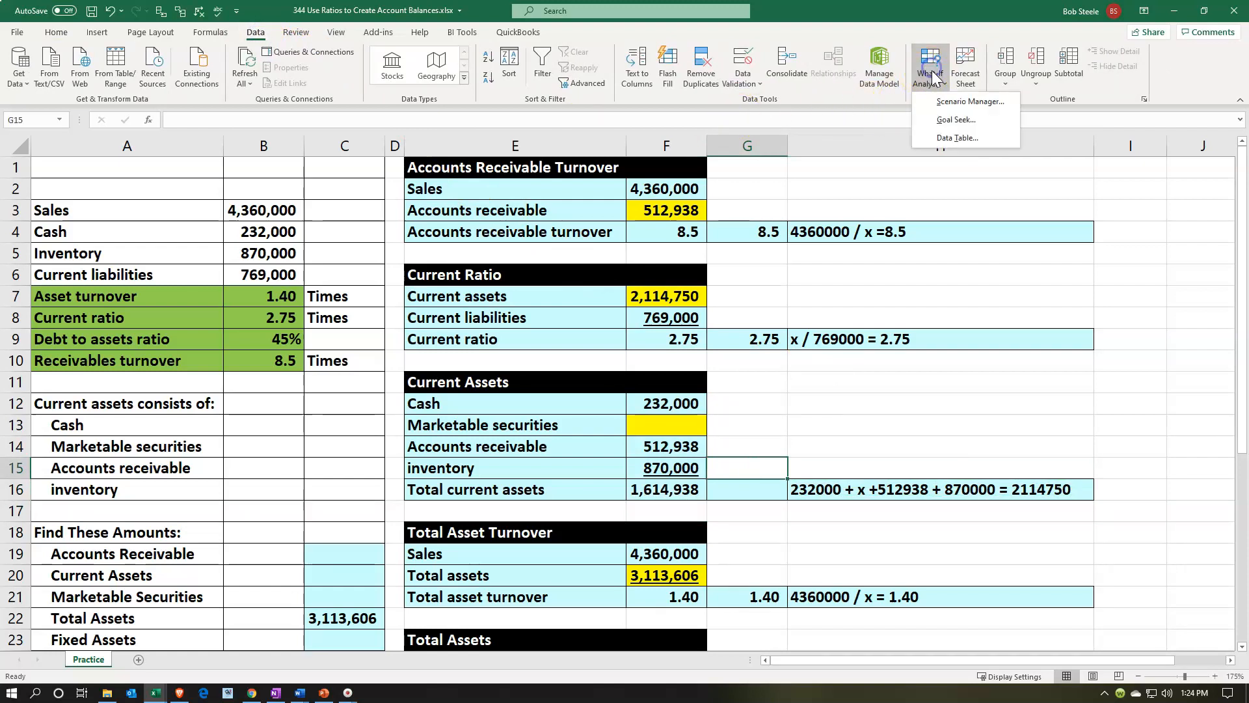
{"action": "left_click", "coordinate": [940, 123]}
{"action": "left_click_drag", "start_coordinate": [873, 278], "coordinate": [799, 348]}
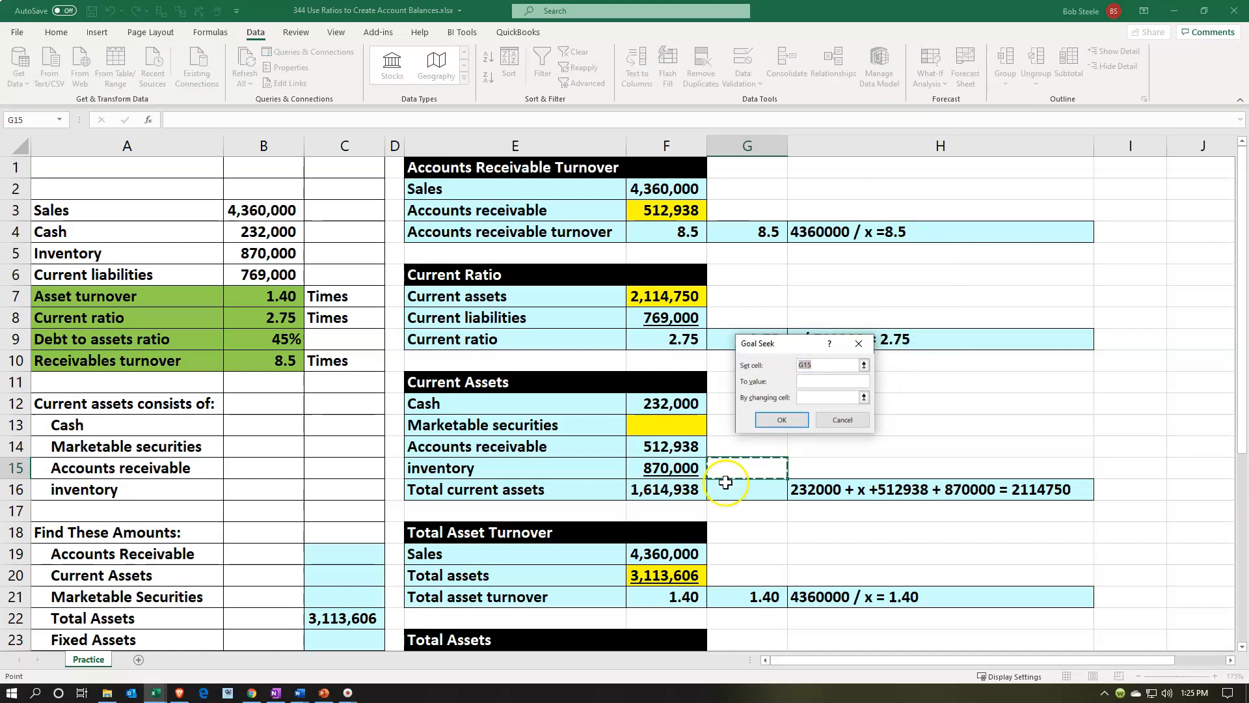
{"action": "left_click", "coordinate": [683, 493]}
{"action": "left_click", "coordinate": [810, 383]}
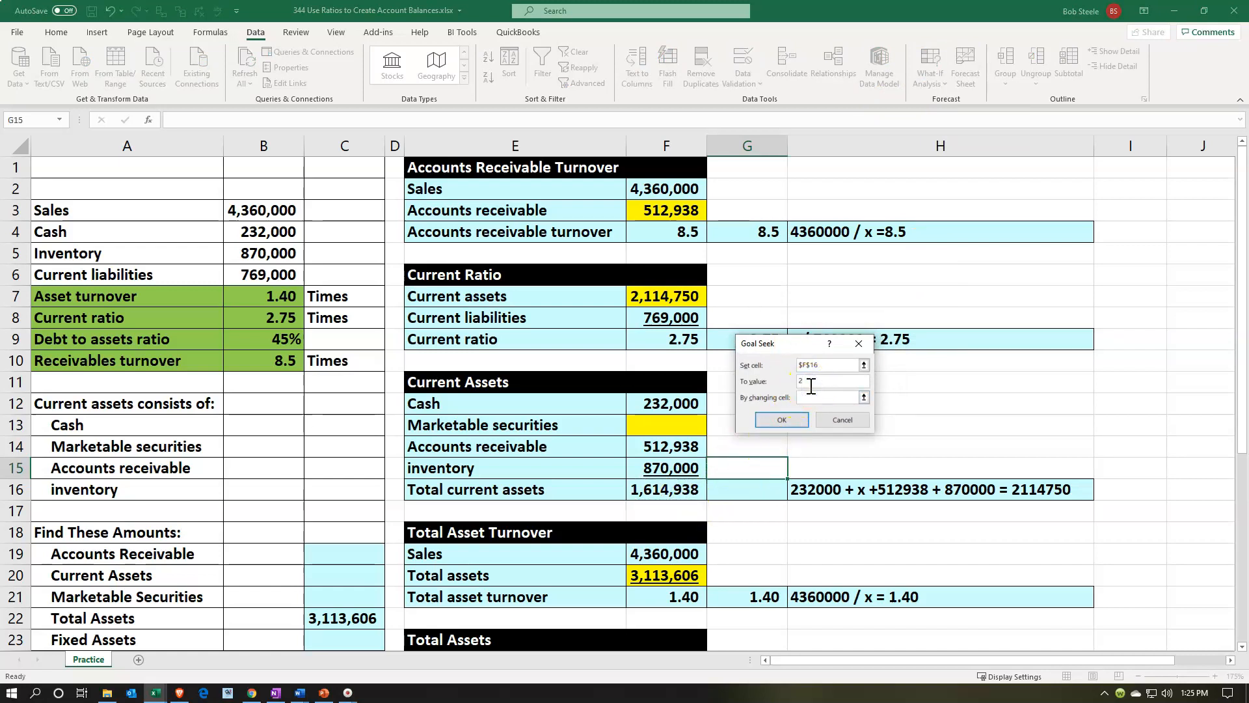
{"action": "left_click", "coordinate": [810, 397]}
{"action": "left_click", "coordinate": [698, 426]}
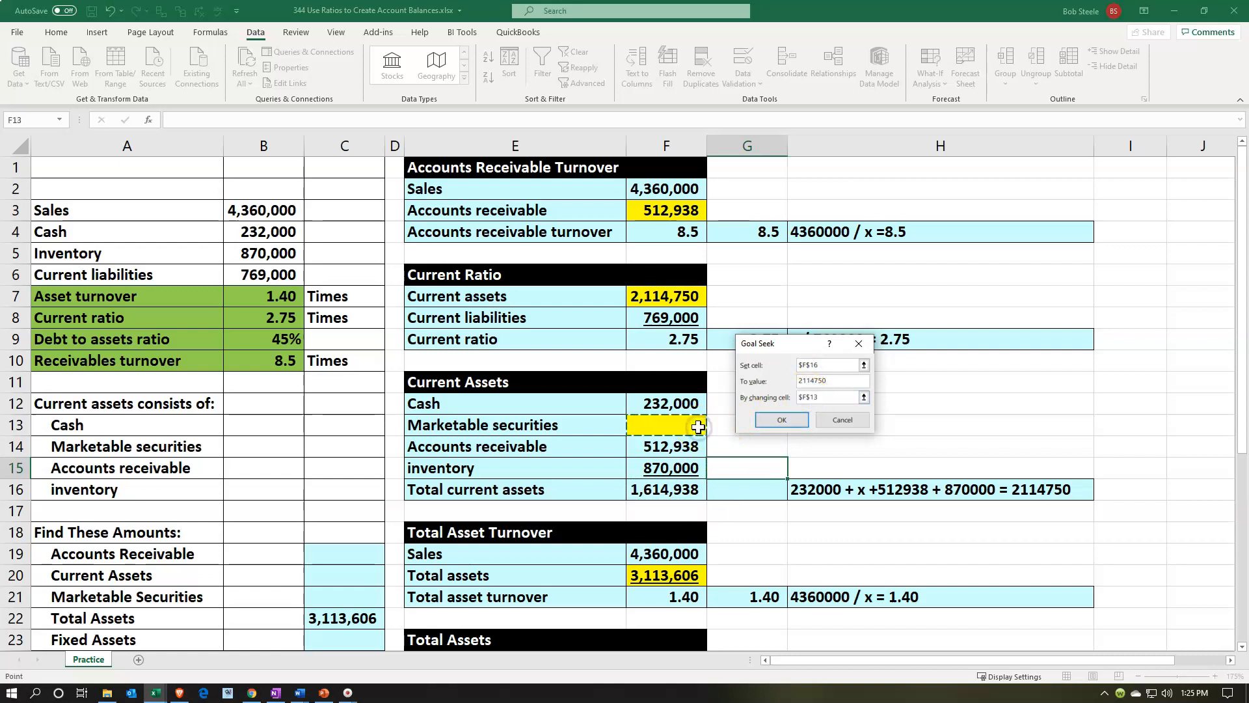
{"action": "left_click", "coordinate": [792, 421]}
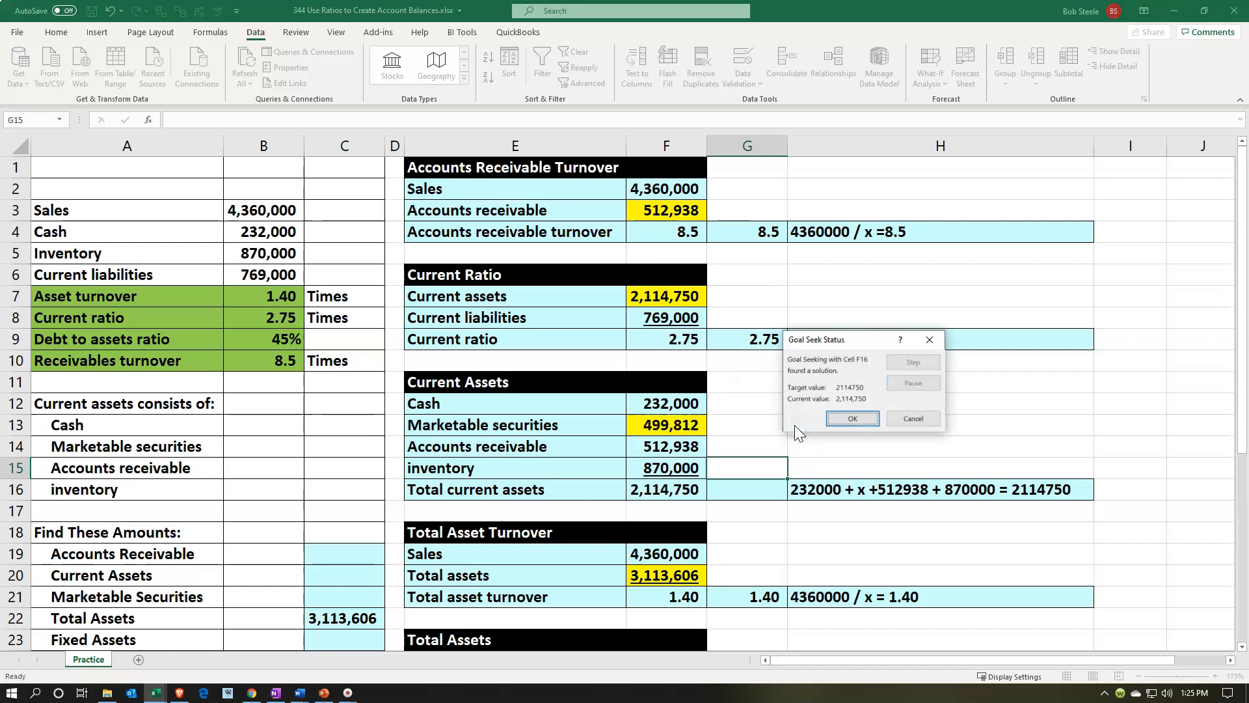
{"action": "left_click", "coordinate": [853, 418]}
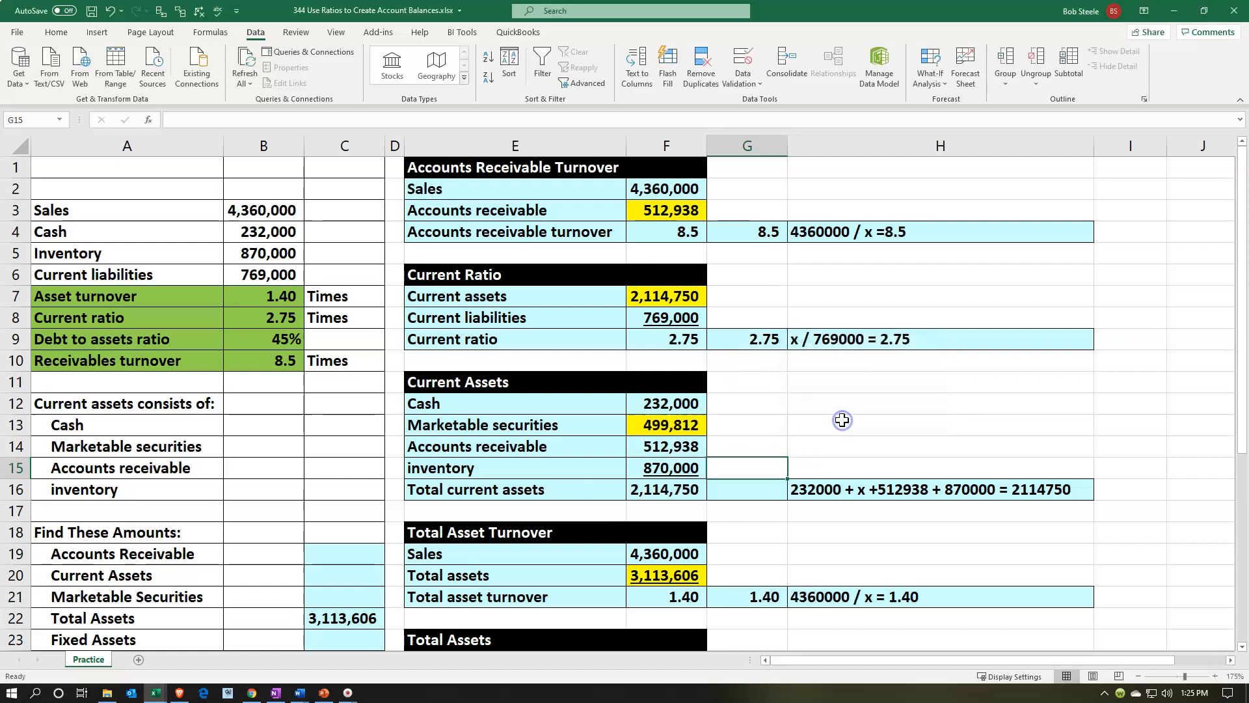
- Enter a SUM of the current asset components F12:F15 in G16 as a check beside total current assets
{"action": "left_click", "coordinate": [737, 497]}
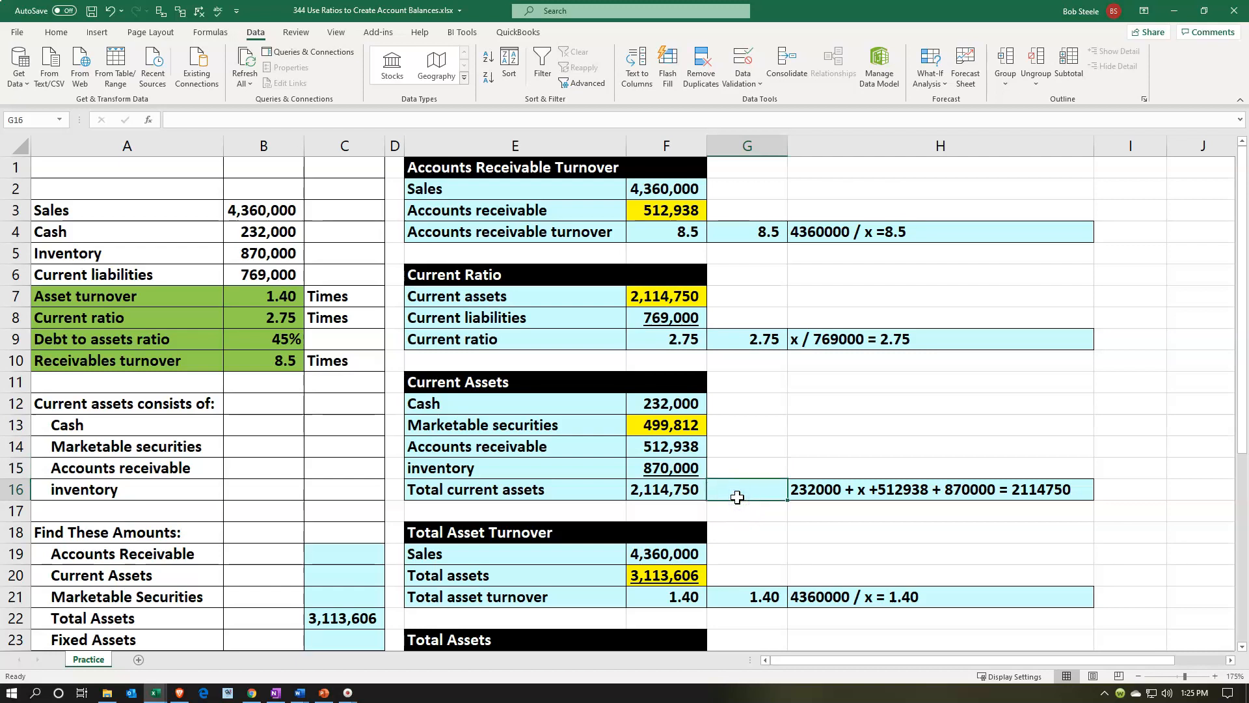
{"action": "type", "text": "=sum("}
{"action": "key", "text": "Up"}
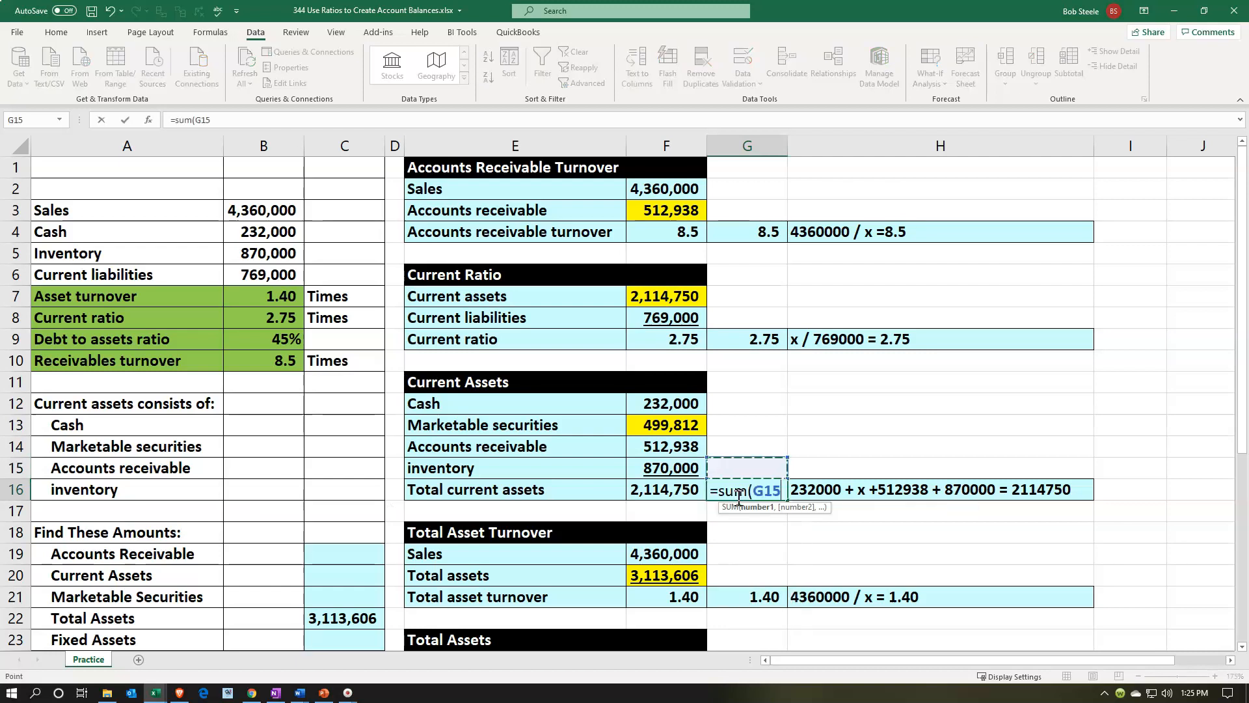
{"action": "key", "text": "Left"}
{"action": "key", "text": "shift+Up"}
{"action": "key", "text": "shift+Up"}
{"action": "key", "text": "shift+Up"}
{"action": "key", "text": "Return"}
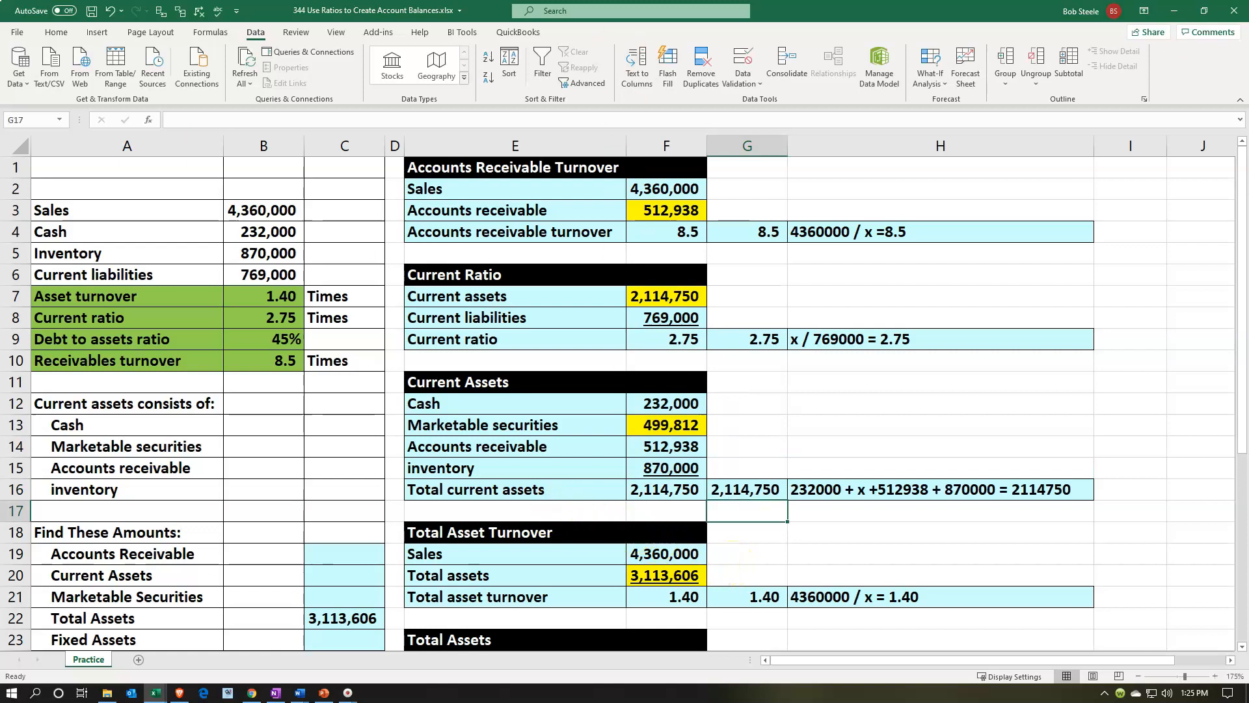
- Link the Current Assets answer in C20 to the total current assets in F16
{"action": "left_click", "coordinate": [340, 469]}
{"action": "scroll", "coordinate": [340, 468], "scroll_direction": "down", "scroll_amount": 1}
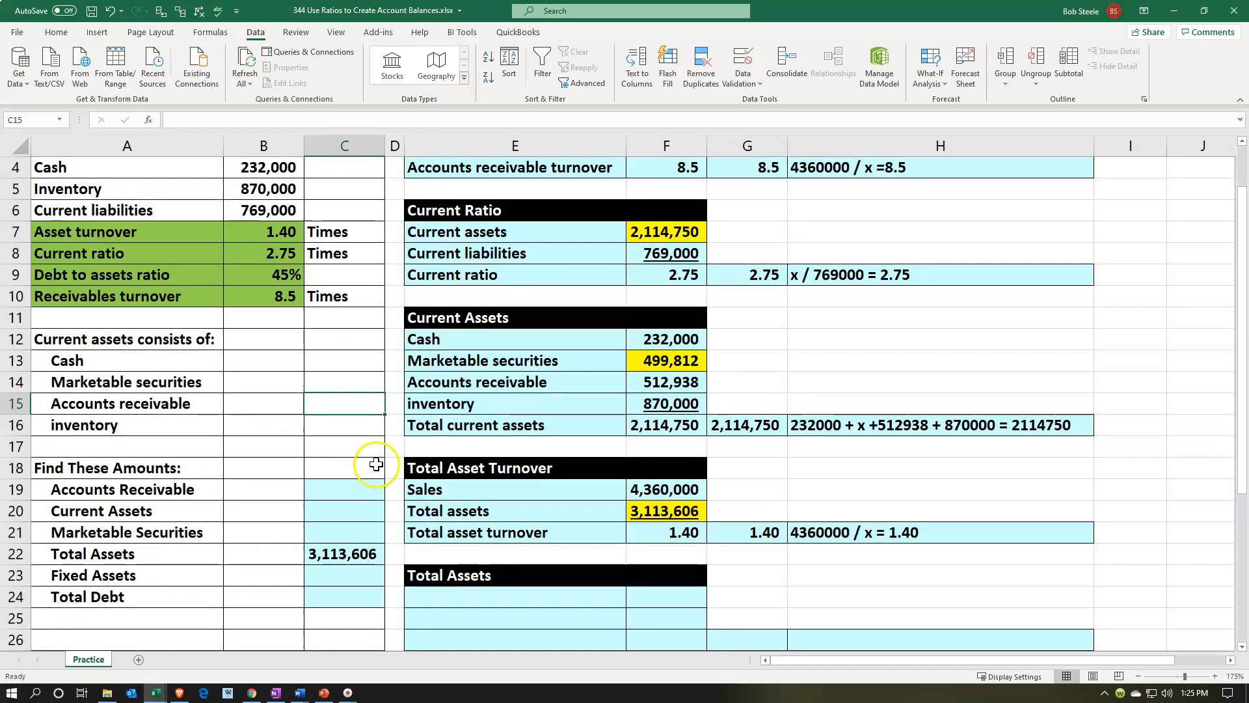
{"action": "left_click", "coordinate": [339, 508]}
{"action": "type", "text": "="}
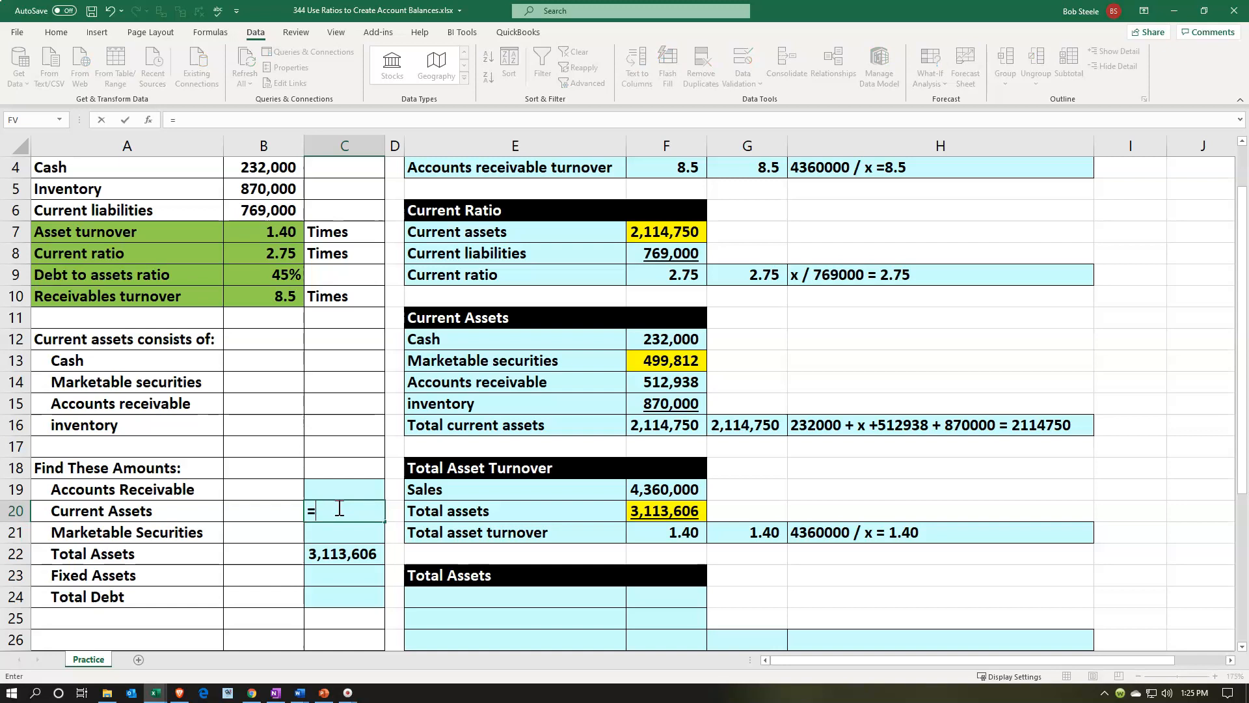
{"action": "key", "text": "Right"}
{"action": "key", "text": "Right"}
{"action": "key", "text": "Right"}
{"action": "key", "text": "Up"}
{"action": "key", "text": "Right"}
{"action": "key", "text": "Up"}
{"action": "key", "text": "Up"}
{"action": "key", "text": "Up"}
{"action": "key", "text": "Left"}
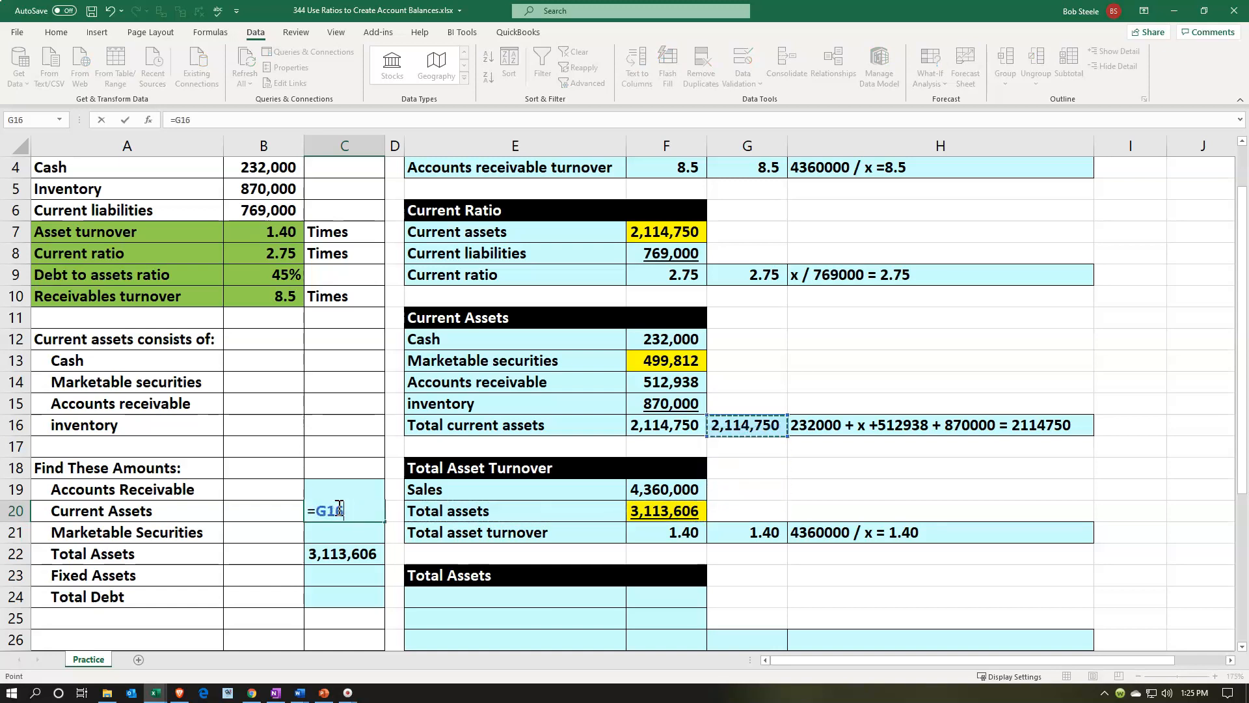
{"action": "key", "text": "Return"}
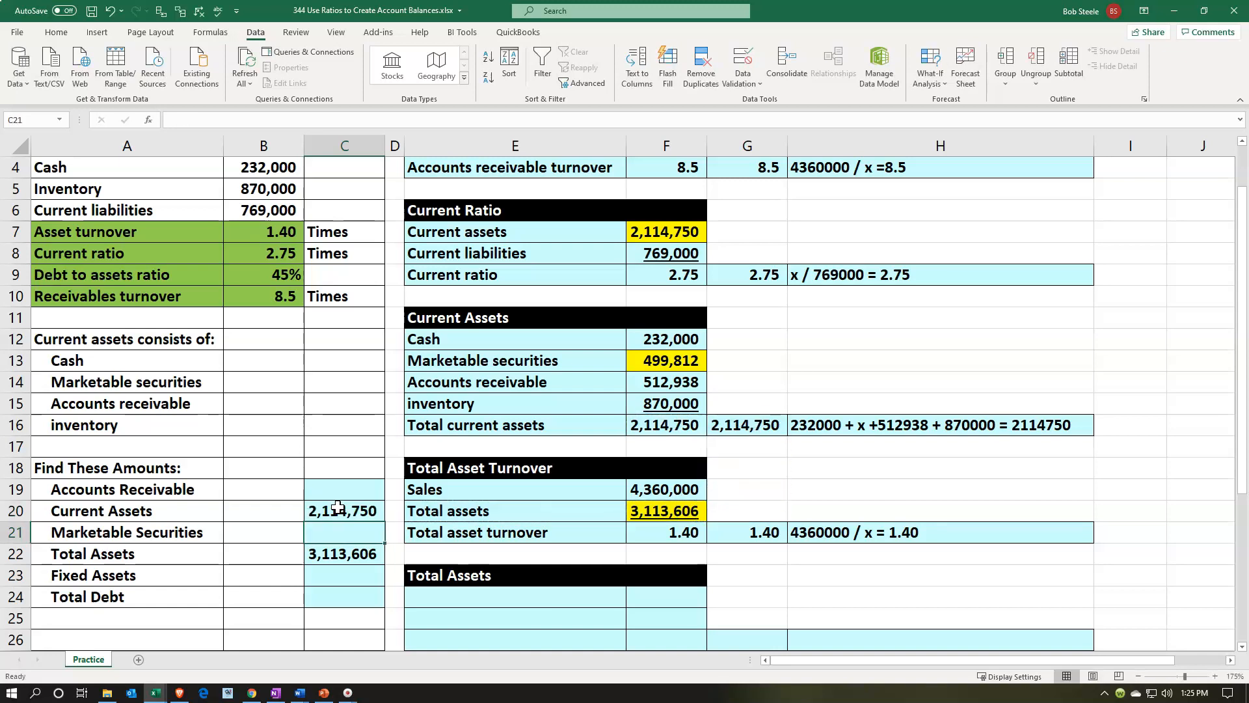
- Link the Marketable Securities answer in C21 to the solved amount in F13
{"action": "type", "text": "="}
{"action": "key", "text": "Right"}
{"action": "key", "text": "Right"}
{"action": "key", "text": "Right"}
{"action": "key", "text": "Up"}
{"action": "key", "text": "Up"}
{"action": "key", "text": "Up"}
{"action": "key", "text": "Up"}
{"action": "key", "text": "Up"}
{"action": "key", "text": "Up"}
{"action": "key", "text": "Up"}
{"action": "key", "text": "Up"}
{"action": "key", "text": "Return"}
- Link the Accounts Receivable answer in C19 to the accounts receivable amount in F14
{"action": "key", "text": "Up"}
{"action": "key", "text": "Up"}
{"action": "key", "text": "Up"}
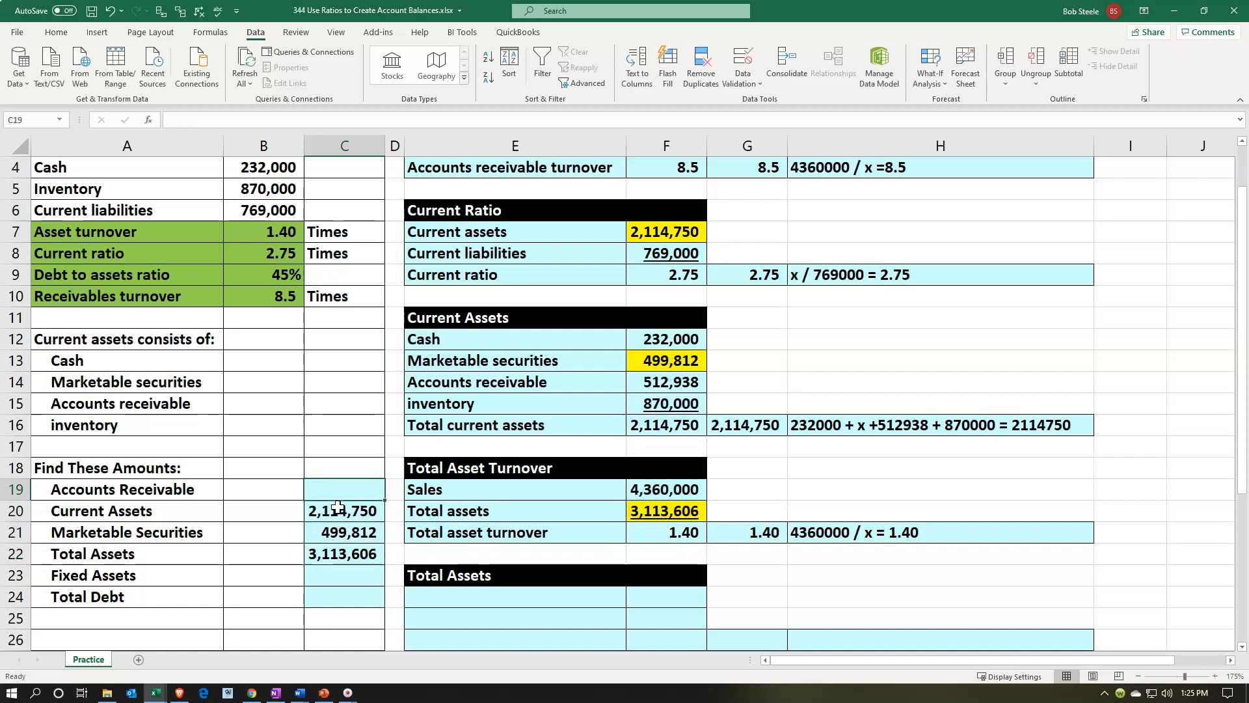
{"action": "type", "text": "="}
{"action": "key", "text": "Right"}
{"action": "key", "text": "Right"}
{"action": "key", "text": "Right"}
{"action": "key", "text": "Up"}
{"action": "key", "text": "Up"}
{"action": "key", "text": "Up"}
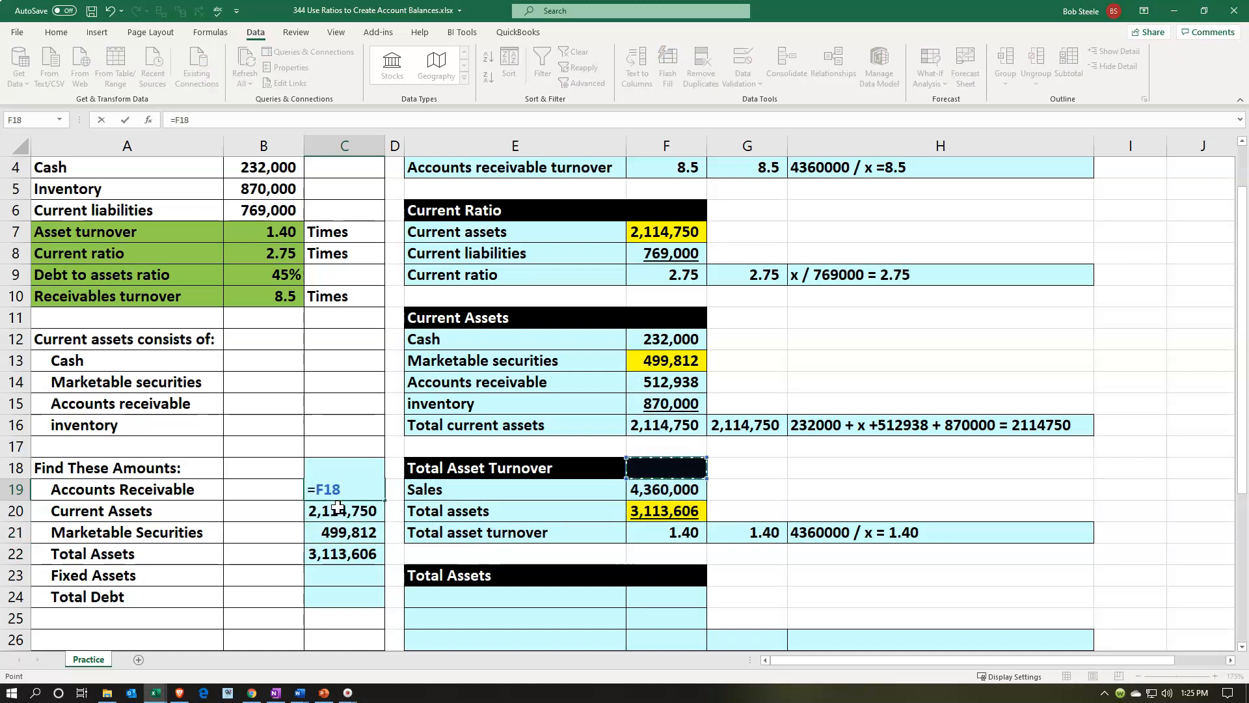
{"action": "key", "text": "Up"}
{"action": "key", "text": "Up"}
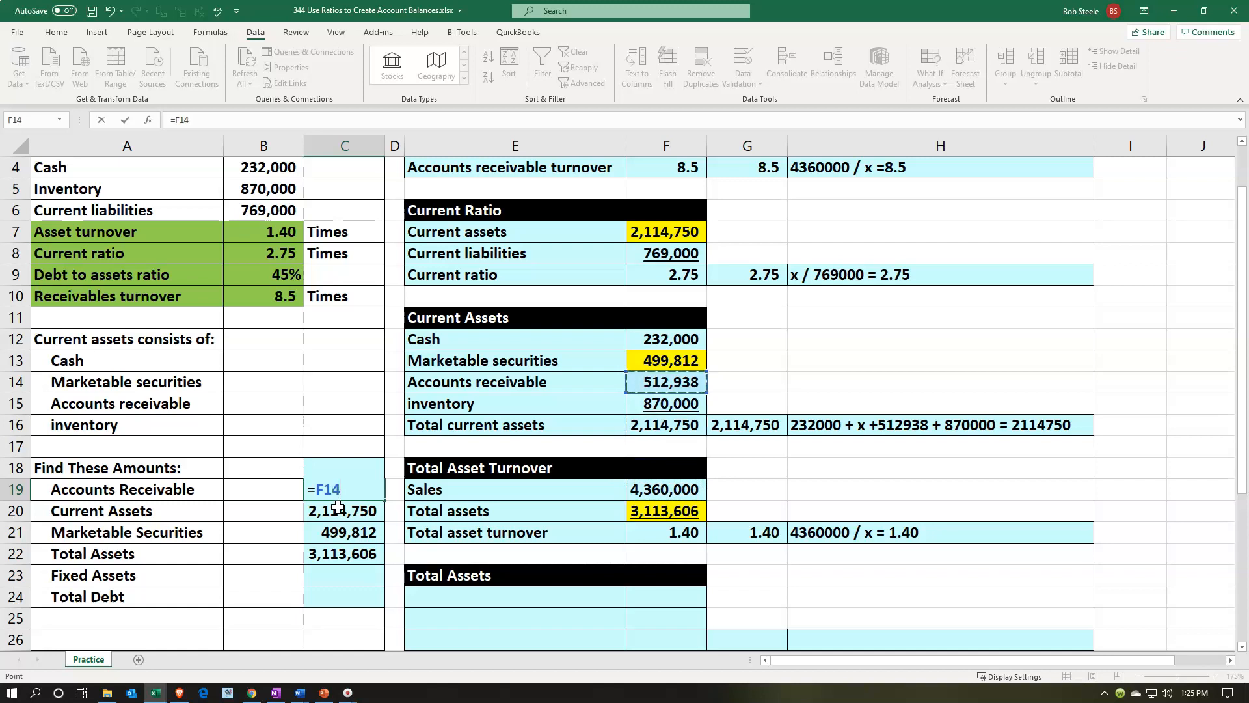
{"action": "key", "text": "Return"}
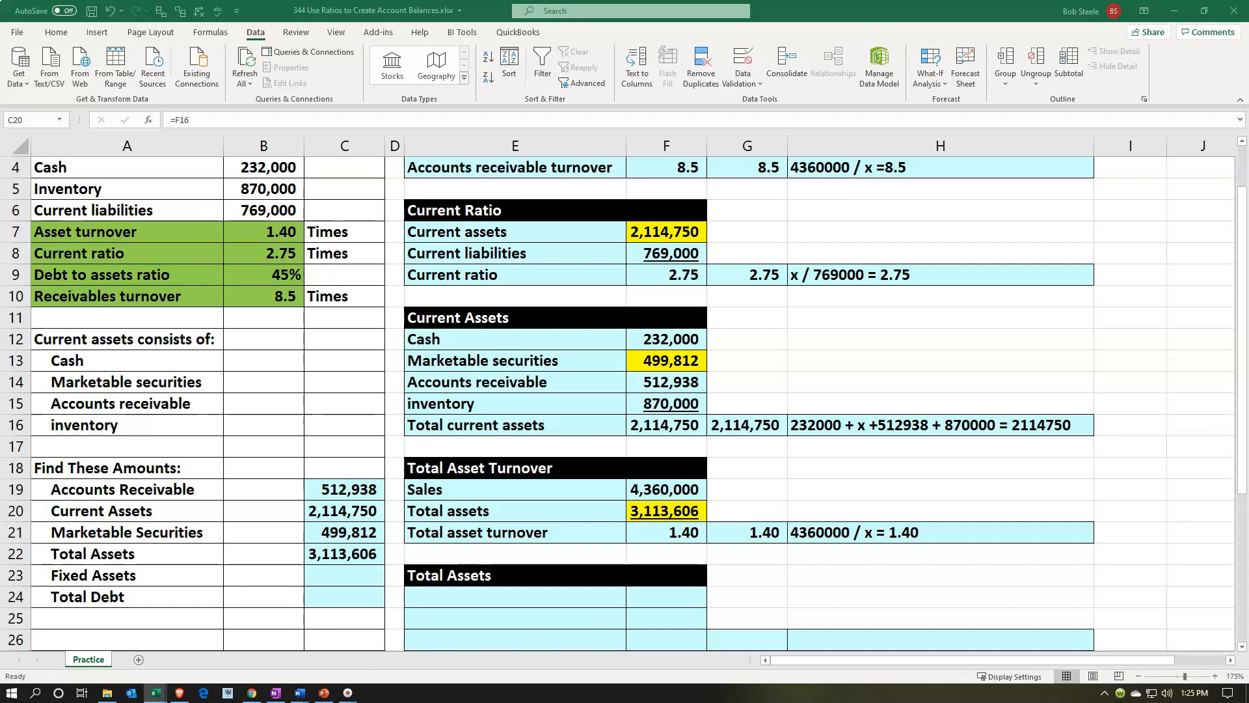
- Paste the labels Current assets, Fixed assets and Total assets into E24:E26 of the Total Assets table
{"action": "scroll", "coordinate": [257, 282], "scroll_direction": "down", "scroll_amount": 1}
{"action": "left_click", "coordinate": [194, 522]}
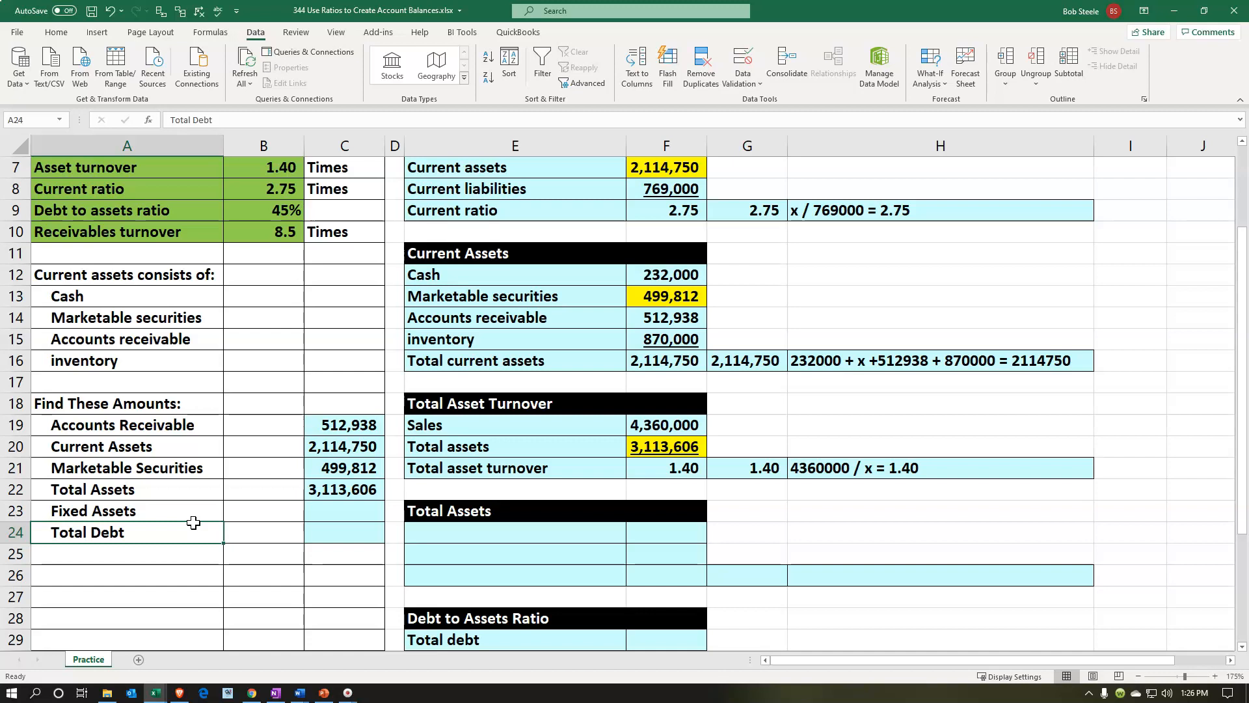
{"action": "left_click", "coordinate": [191, 533]}
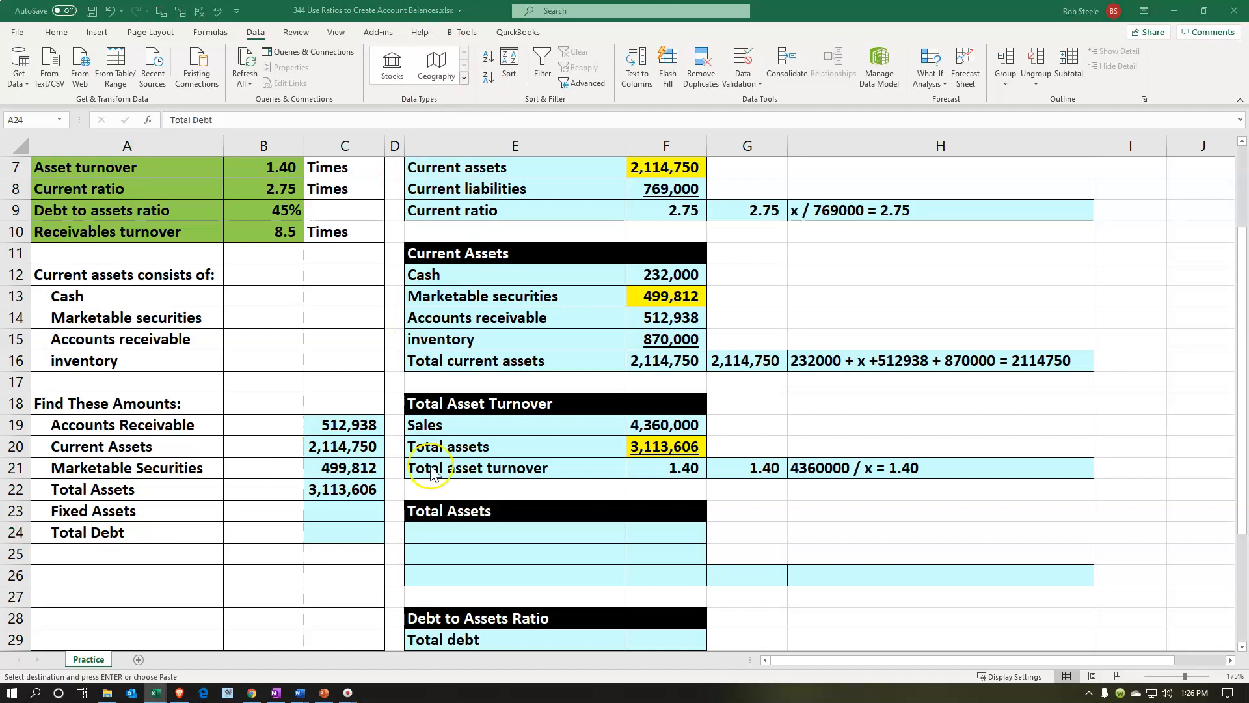
{"action": "left_click", "coordinate": [477, 534]}
{"action": "key", "text": "ctrl+v"}
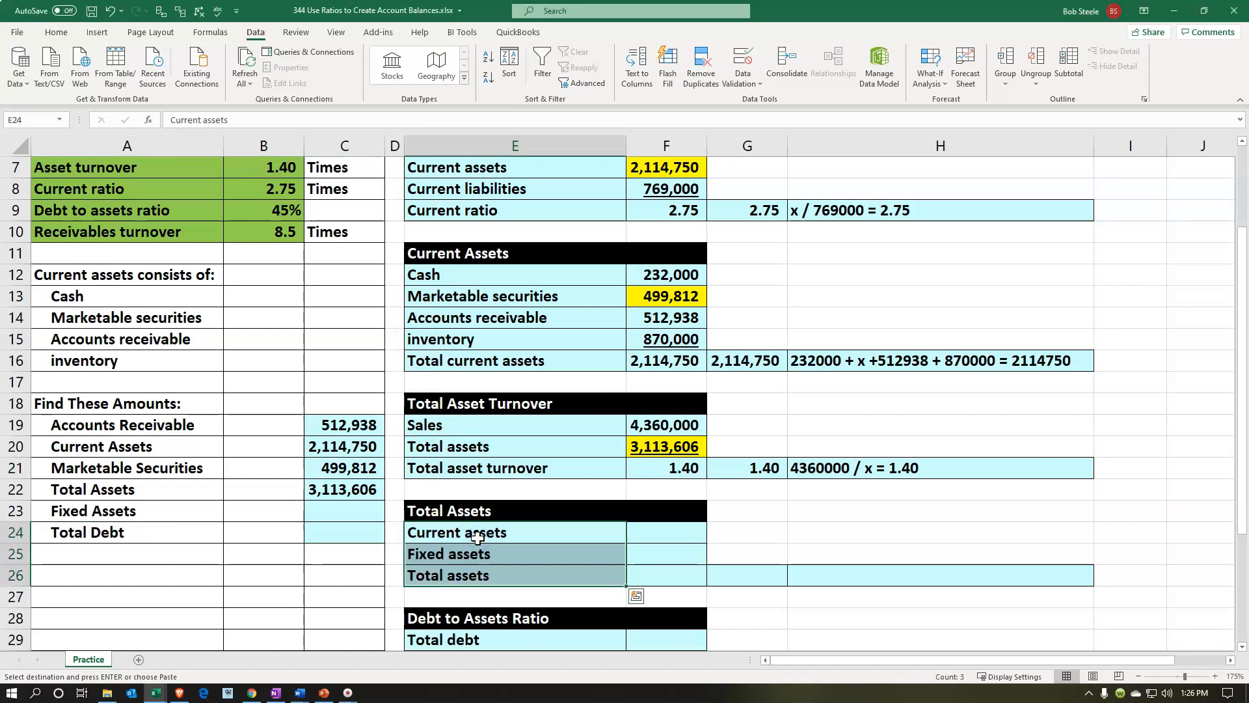
- Link current assets in F24 of the Total Assets table to the total current assets in F16
{"action": "key", "text": "Down"}
{"action": "key", "text": "Right"}
{"action": "key", "text": "Up"}
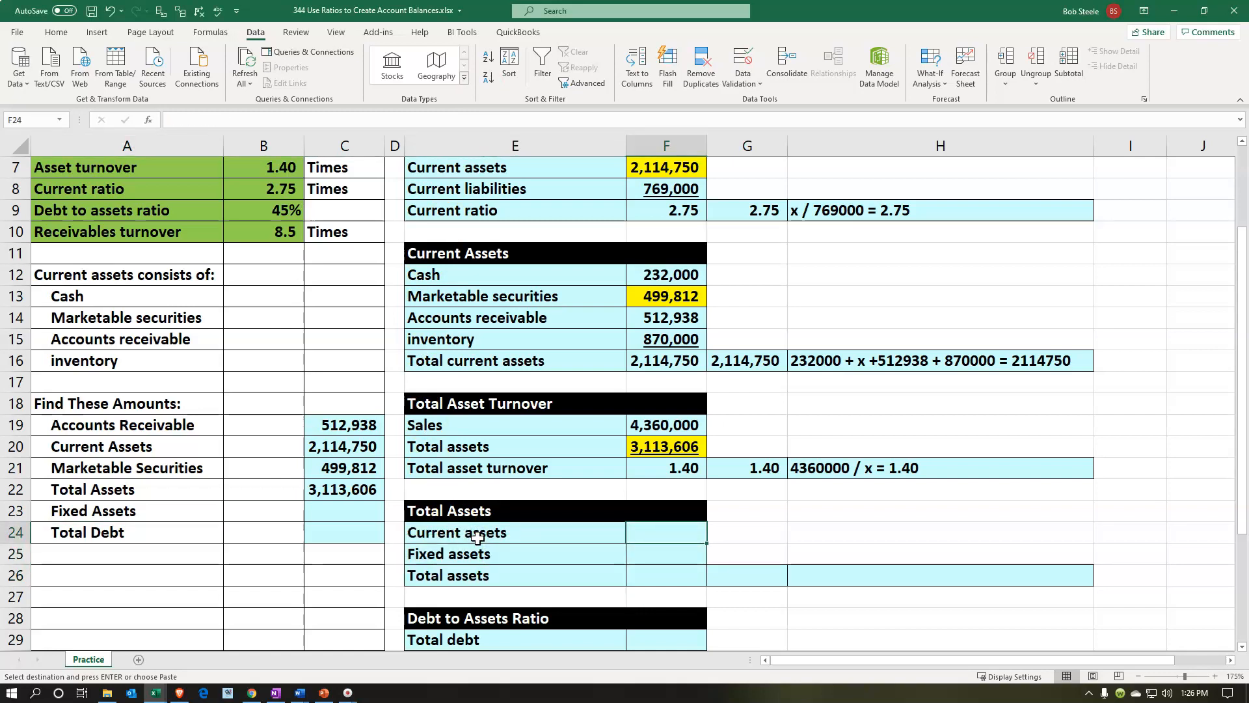
{"action": "type", "text": "="}
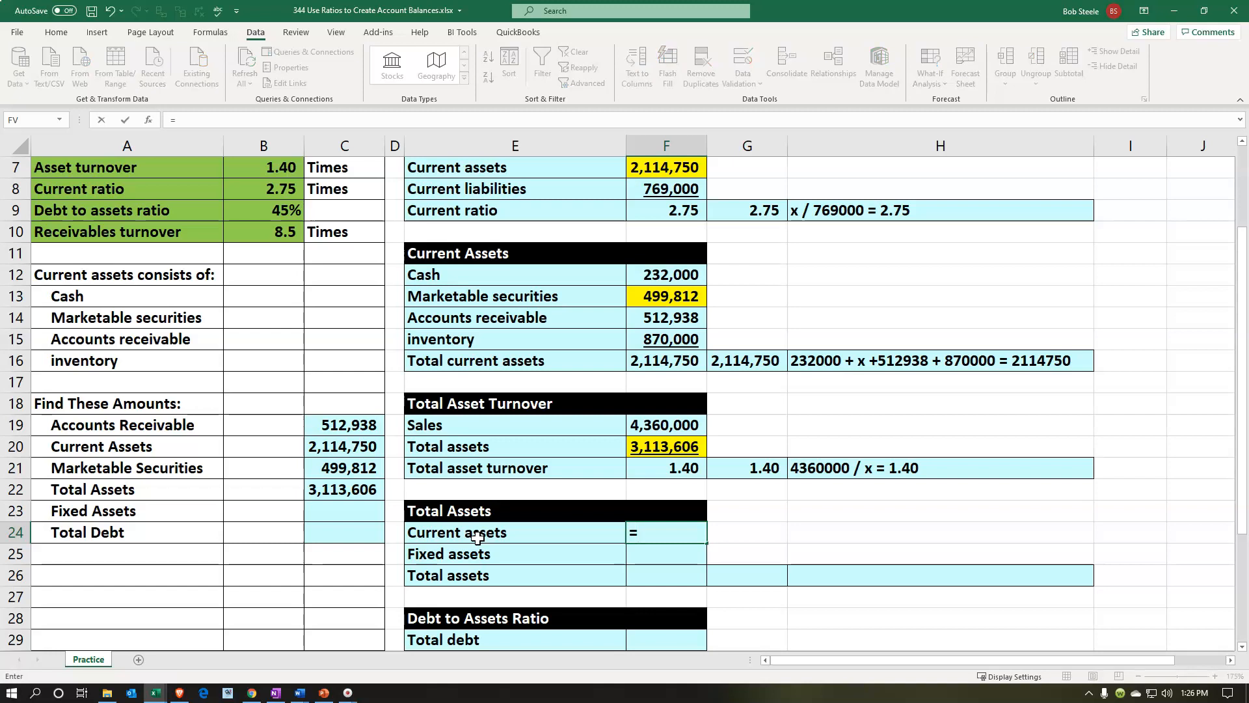
{"action": "key", "text": "Up"}
{"action": "key", "text": "Up"}
{"action": "key", "text": "Up"}
{"action": "key", "text": "Up"}
{"action": "key", "text": "Up"}
{"action": "key", "text": "Up"}
{"action": "key", "text": "Up"}
{"action": "key", "text": "Up"}
{"action": "key", "text": "Up"}
{"action": "key", "text": "Up"}
{"action": "key", "text": "Up"}
{"action": "key", "text": "Up"}
{"action": "key", "text": "Up"}
{"action": "key", "text": "Up"}
{"action": "key", "text": "Up"}
{"action": "key", "text": "Up"}
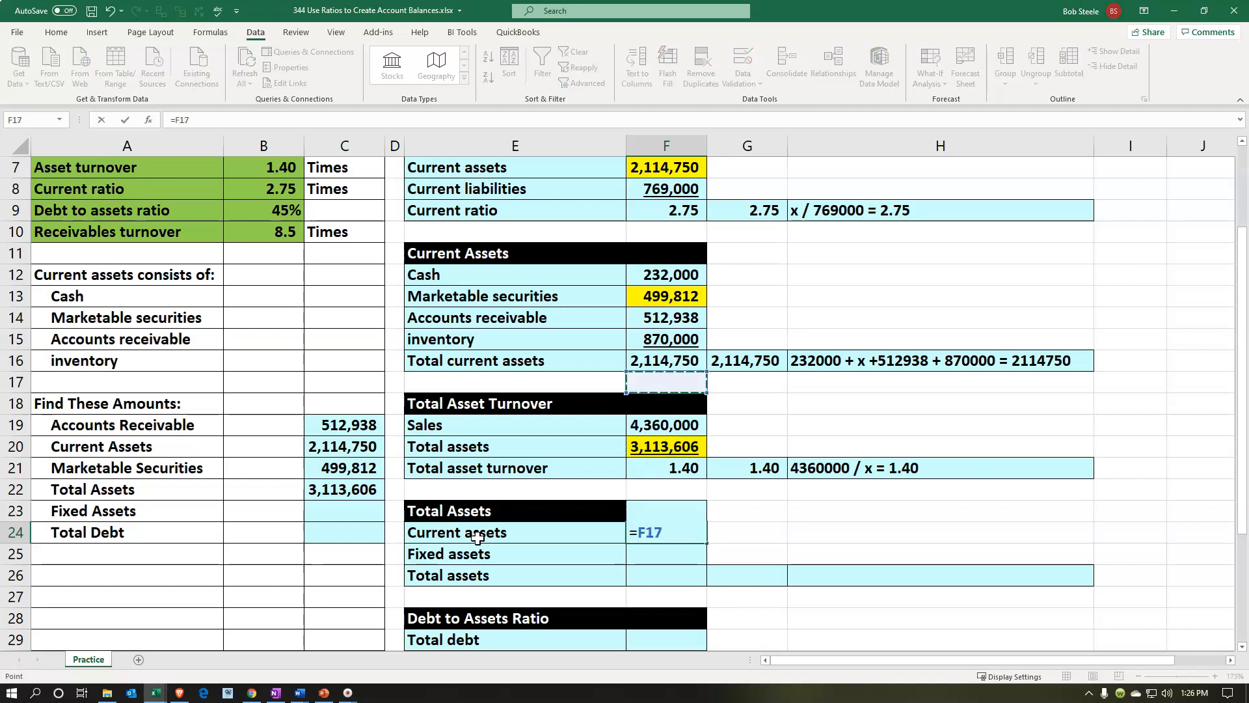
{"action": "key", "text": "Up"}
{"action": "key", "text": "Return"}
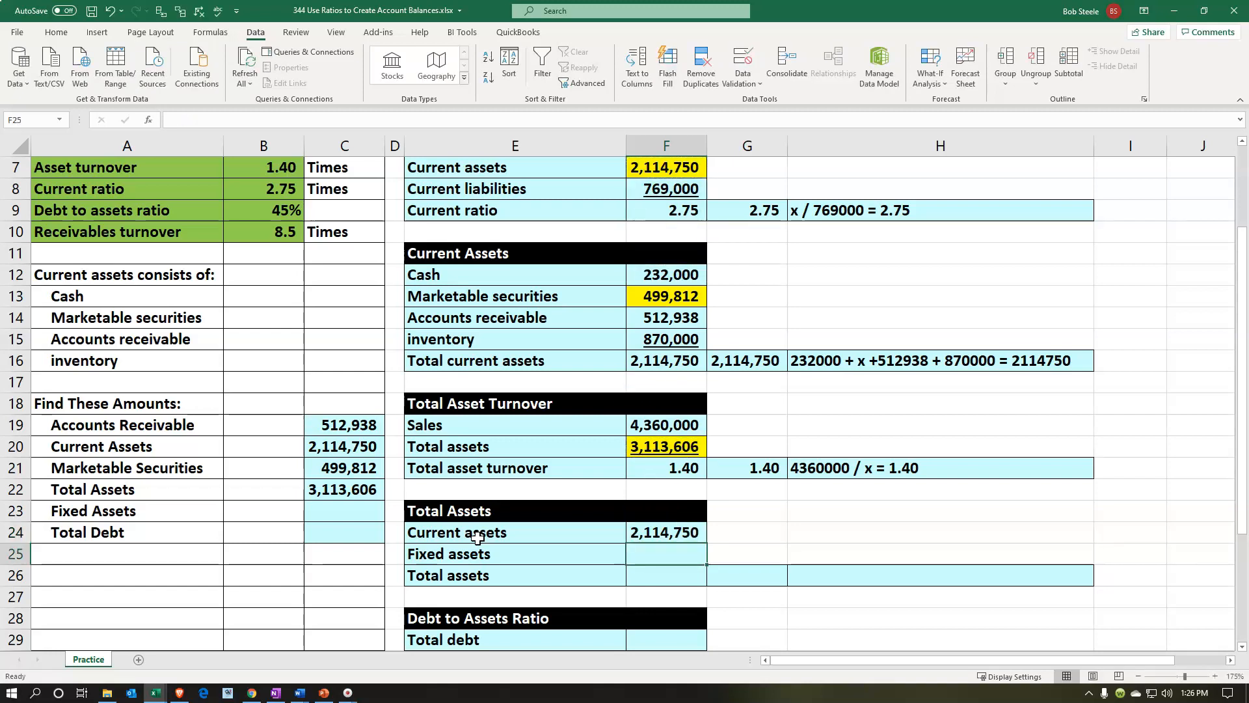
- Link total assets in F26 to the total assets amount in F20 of the Total Asset Turnover table
{"action": "key", "text": "Down"}
{"action": "scroll", "coordinate": [516, 577], "scroll_direction": "down", "scroll_amount": 2}
{"action": "key", "text": "Down"}
{"action": "left_click", "coordinate": [671, 450]}
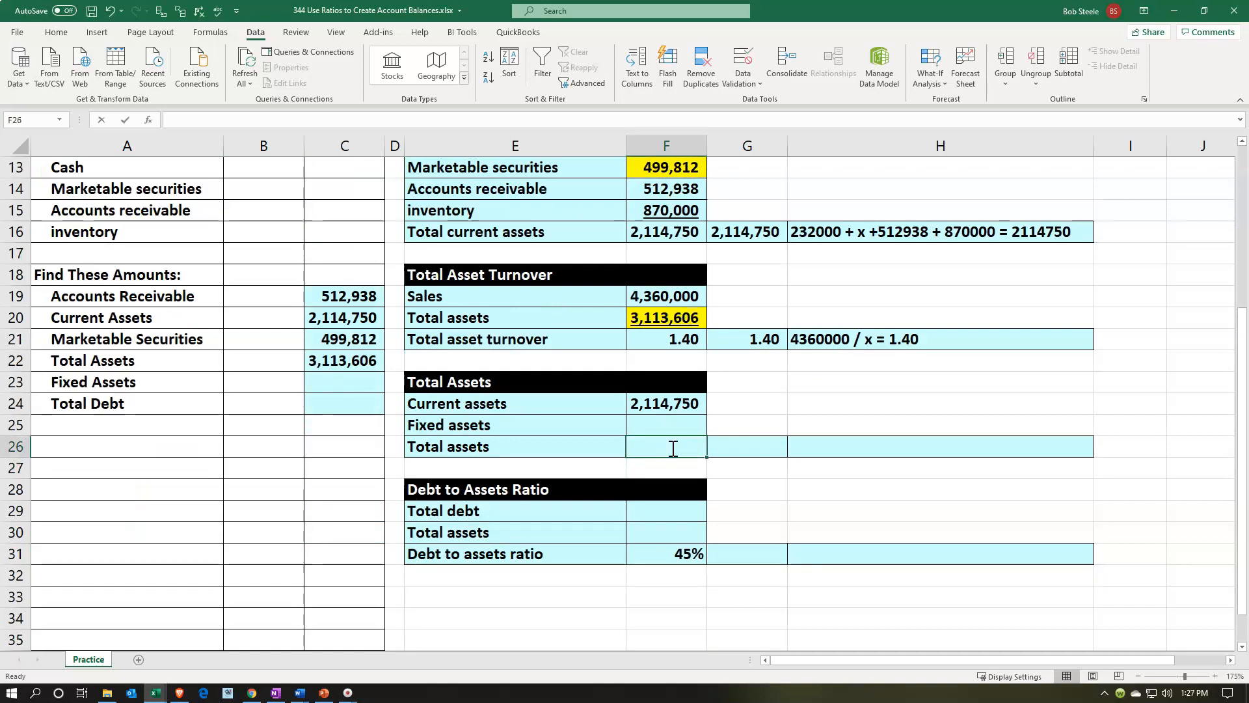
{"action": "type", "text": "="}
{"action": "key", "text": "Up"}
{"action": "key", "text": "Up"}
{"action": "key", "text": "Up"}
{"action": "key", "text": "Up"}
{"action": "key", "text": "Up"}
{"action": "key", "text": "Up"}
{"action": "key", "text": "Up"}
{"action": "key", "text": "Down"}
{"action": "key", "text": "Return"}
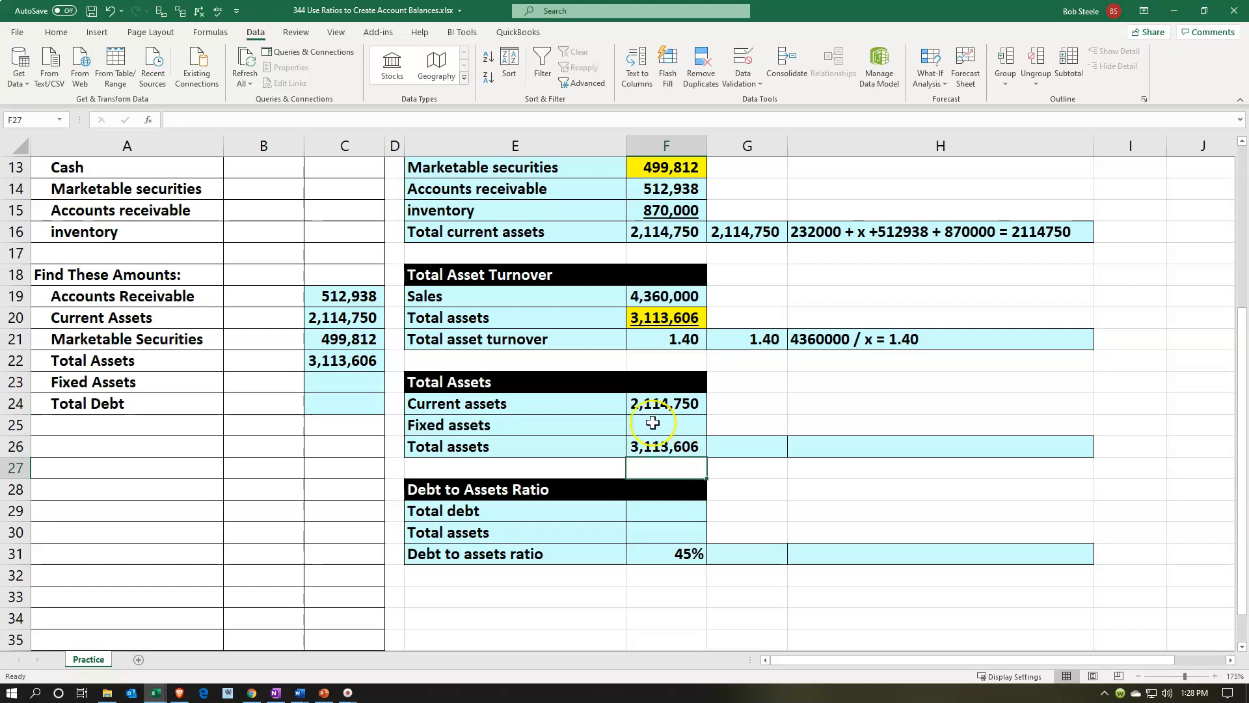
- Fill the blank fixed assets cell F25 with yellow
{"action": "right_click", "coordinate": [654, 425]}
{"action": "left_click", "coordinate": [706, 458]}
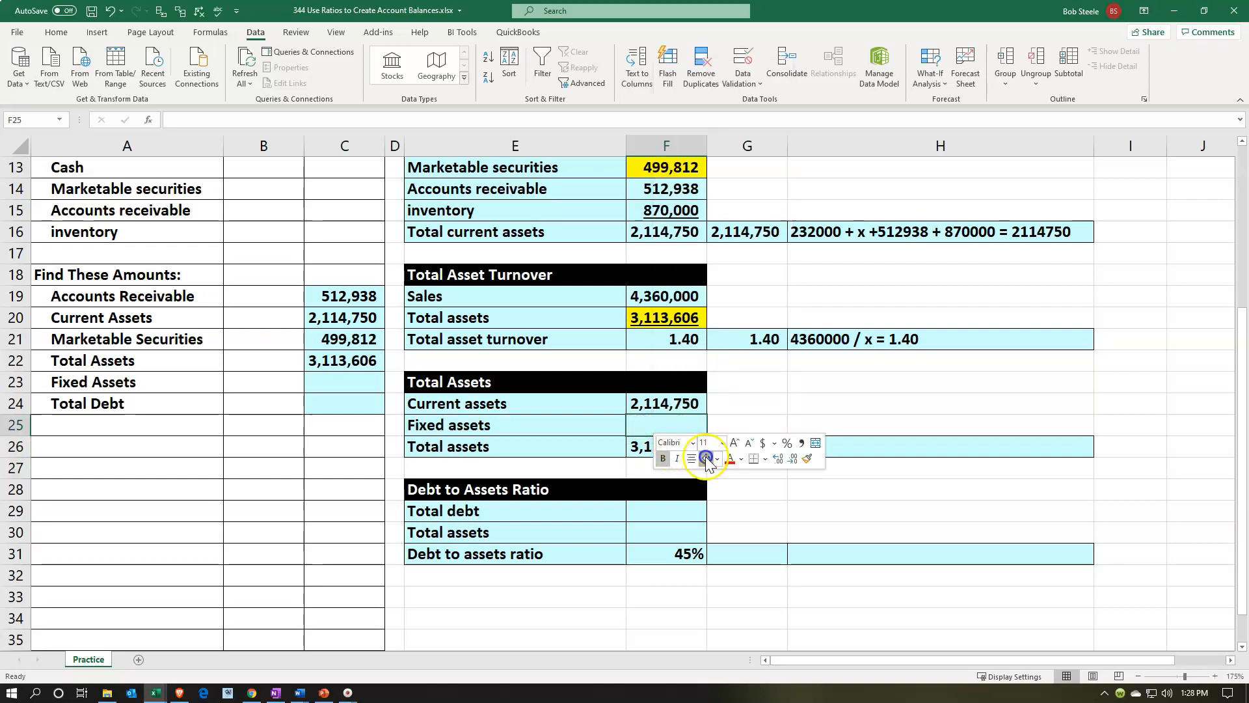
{"action": "left_click", "coordinate": [760, 513]}
- Write the equation 2114750 + x = 3113606 in H26 beside total assets
{"action": "left_click", "coordinate": [838, 446]}
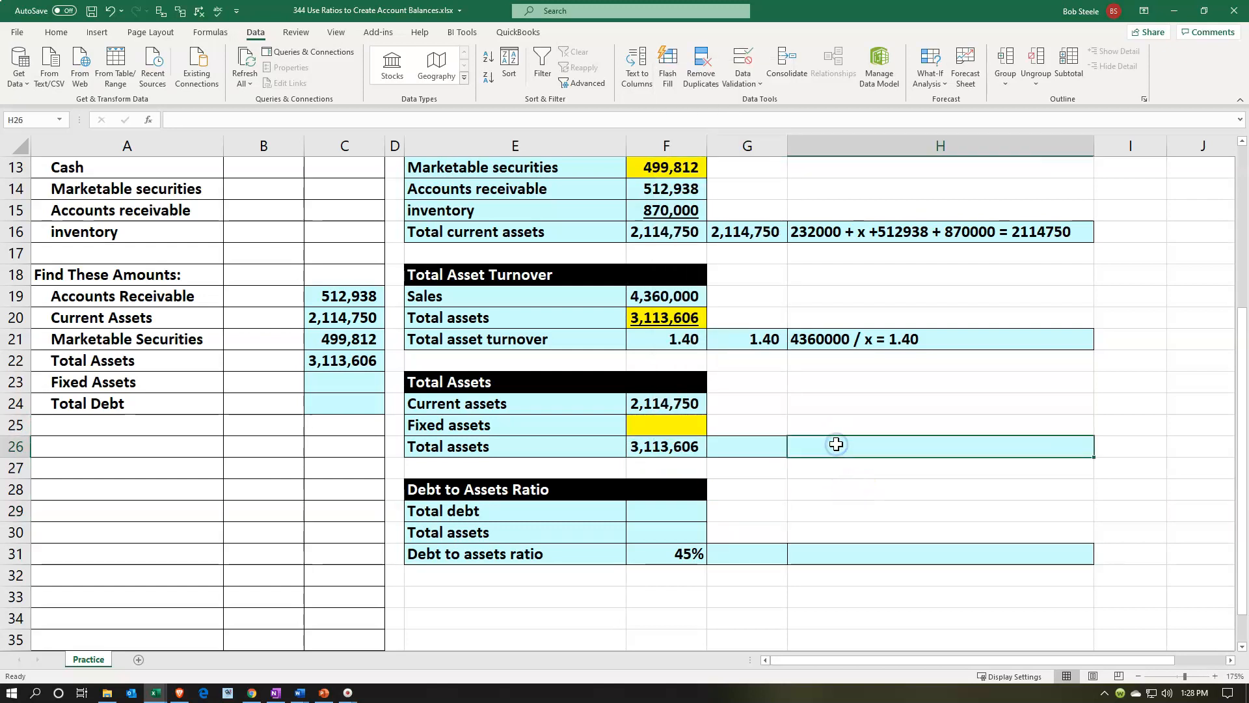
{"action": "type", "text": "2114750 + x"}
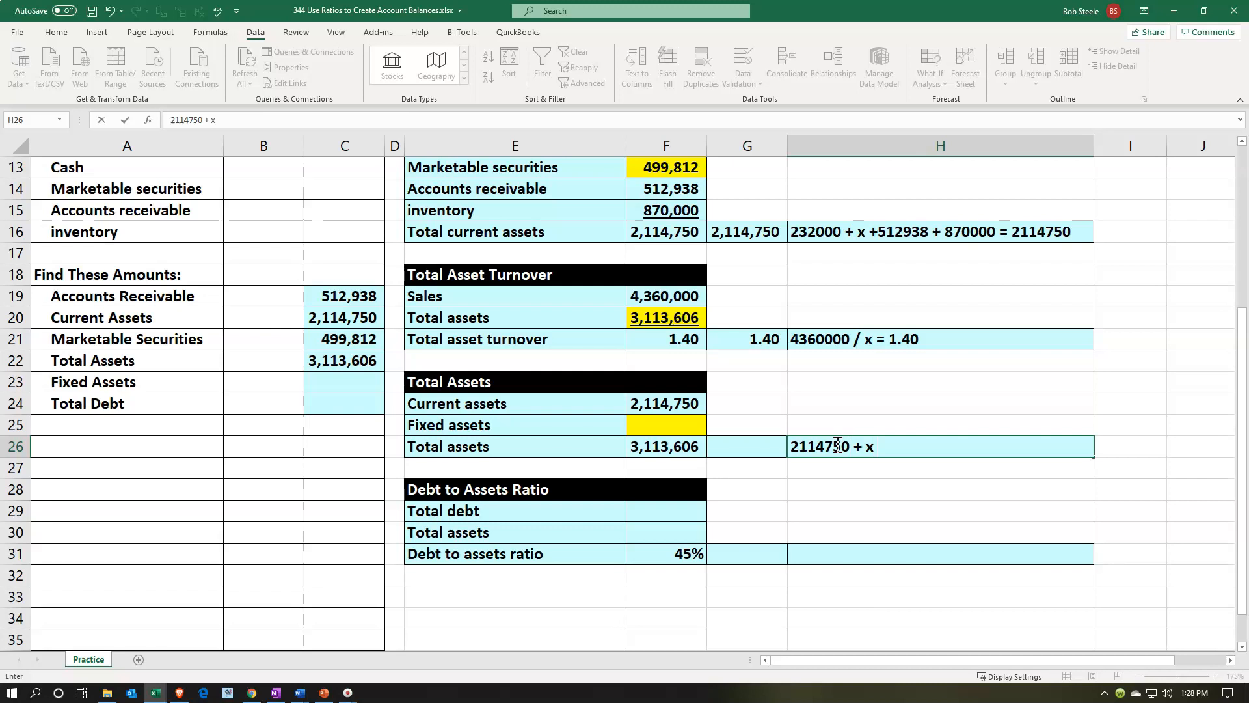
{"action": "type", "text": "3606"}
{"action": "key", "text": "Return"}
- Replace the link in total assets cell F26 with a SUM of current and fixed assets, F24:F25
{"action": "key", "text": "Left"}
{"action": "key", "text": "Up"}
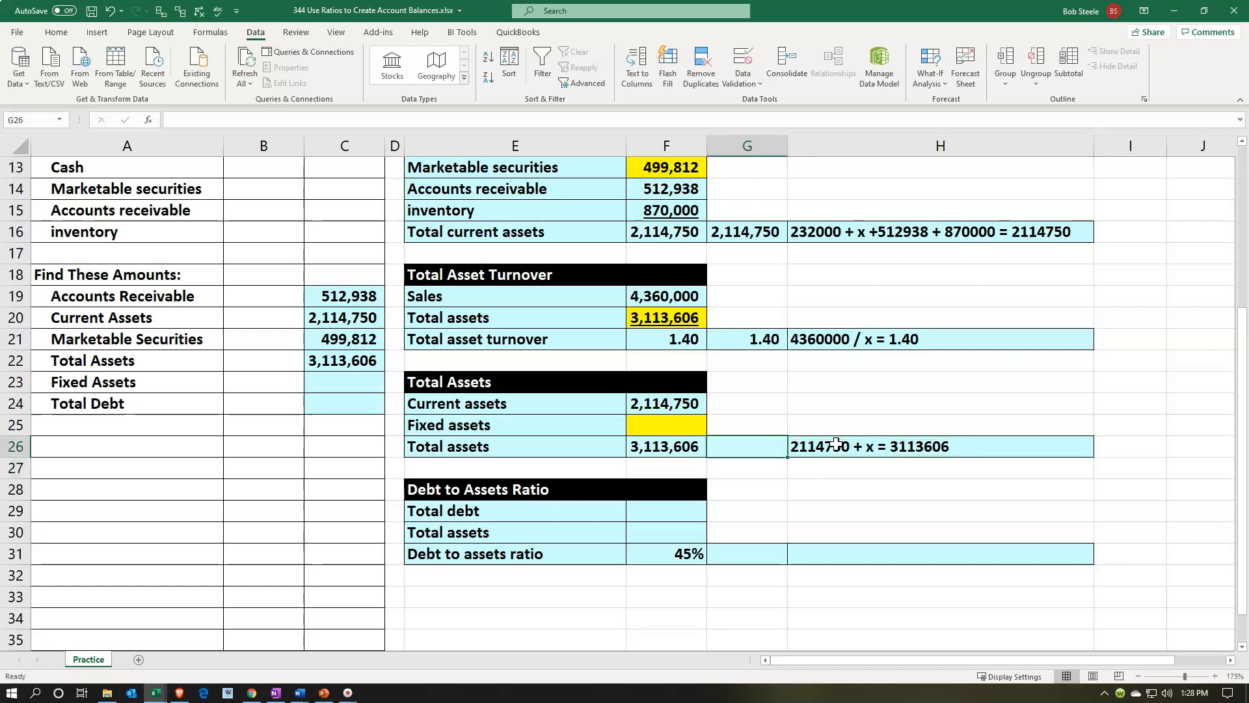
{"action": "key", "text": "Left"}
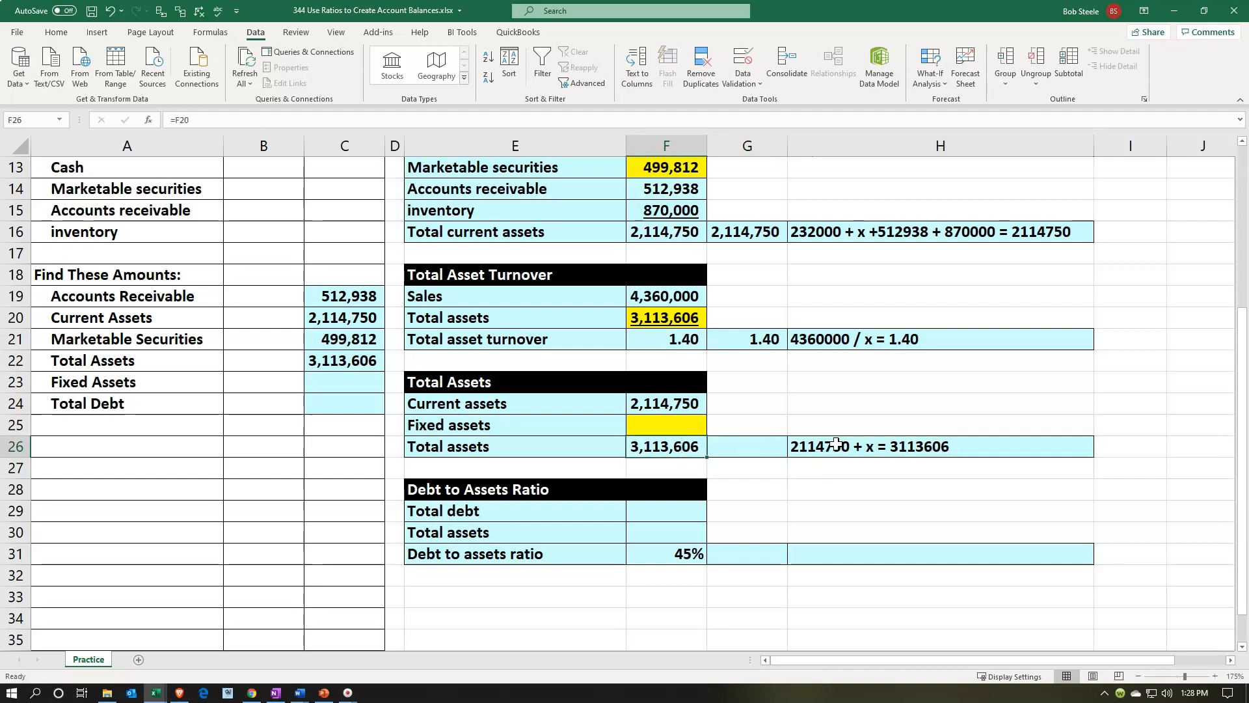
{"action": "key", "text": "Delete"}
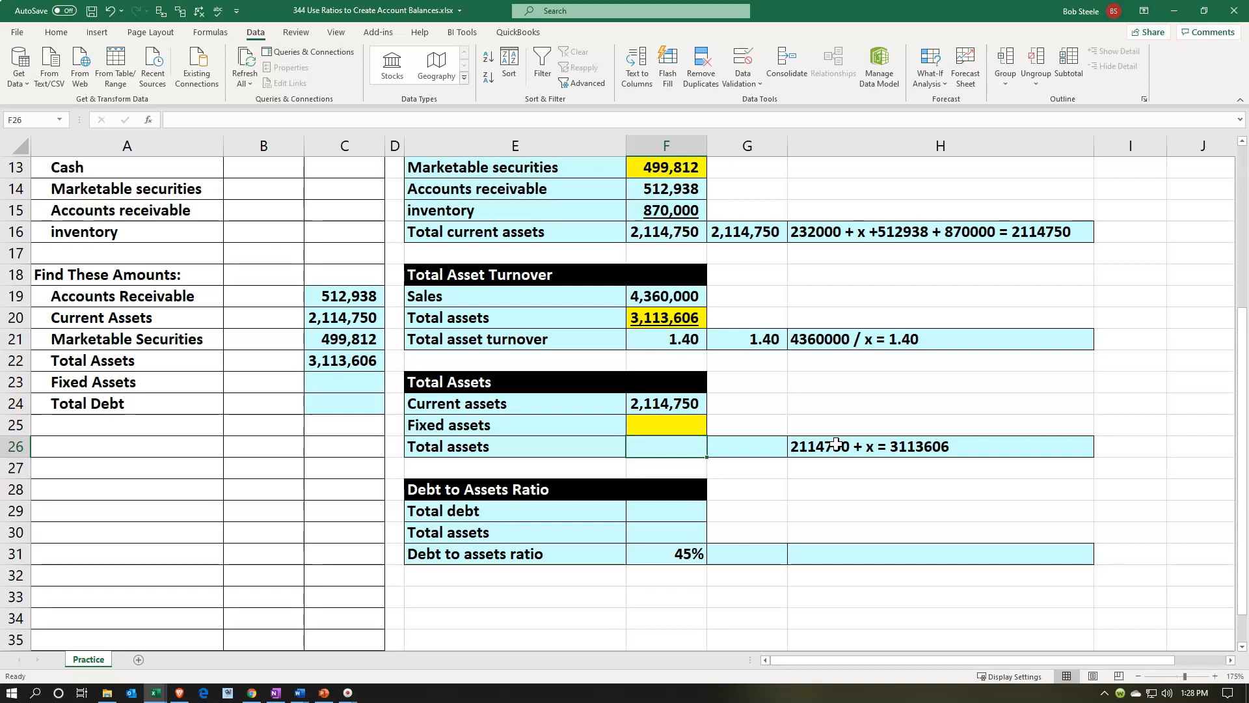
{"action": "type", "text": "=sum("}
{"action": "key", "text": "Up"}
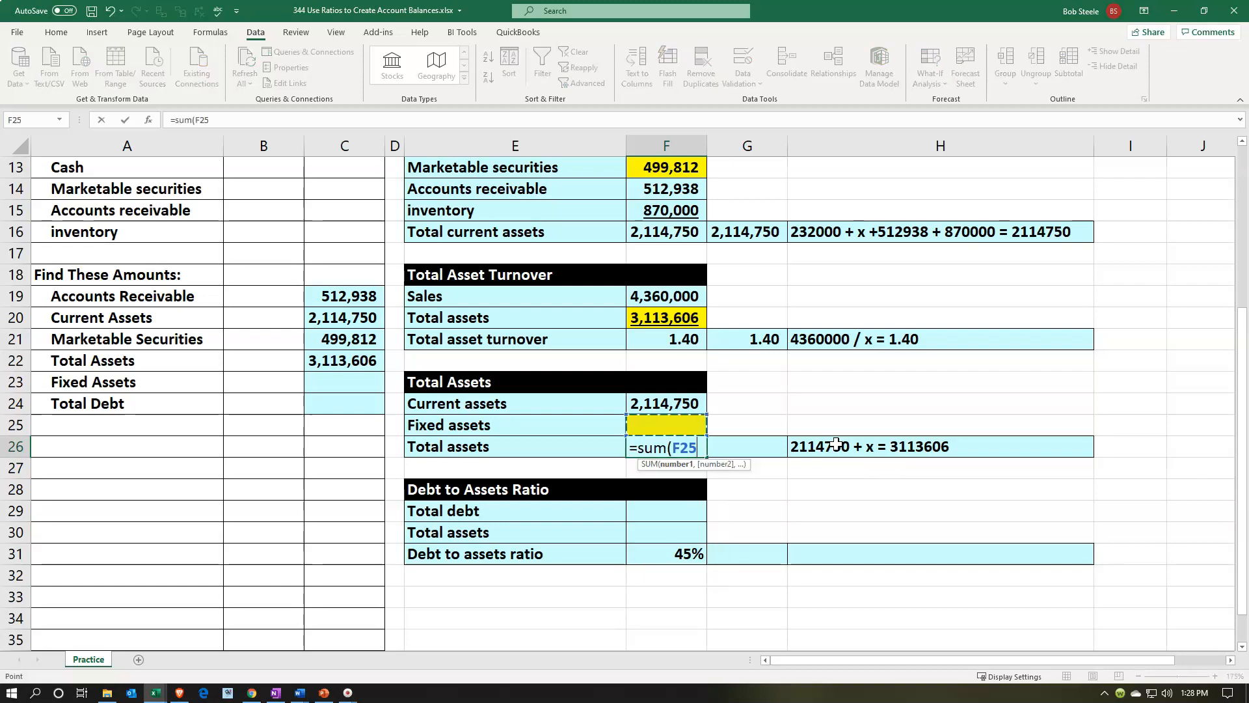
{"action": "key", "text": "shift+Up"}
{"action": "key", "text": "Return"}
- Run Goal Seek to set total assets in F26 to 3113606 by changing fixed assets in F25, and keep the solution
{"action": "key", "text": "Right"}
{"action": "key", "text": "Up"}
{"action": "key", "text": "Up"}
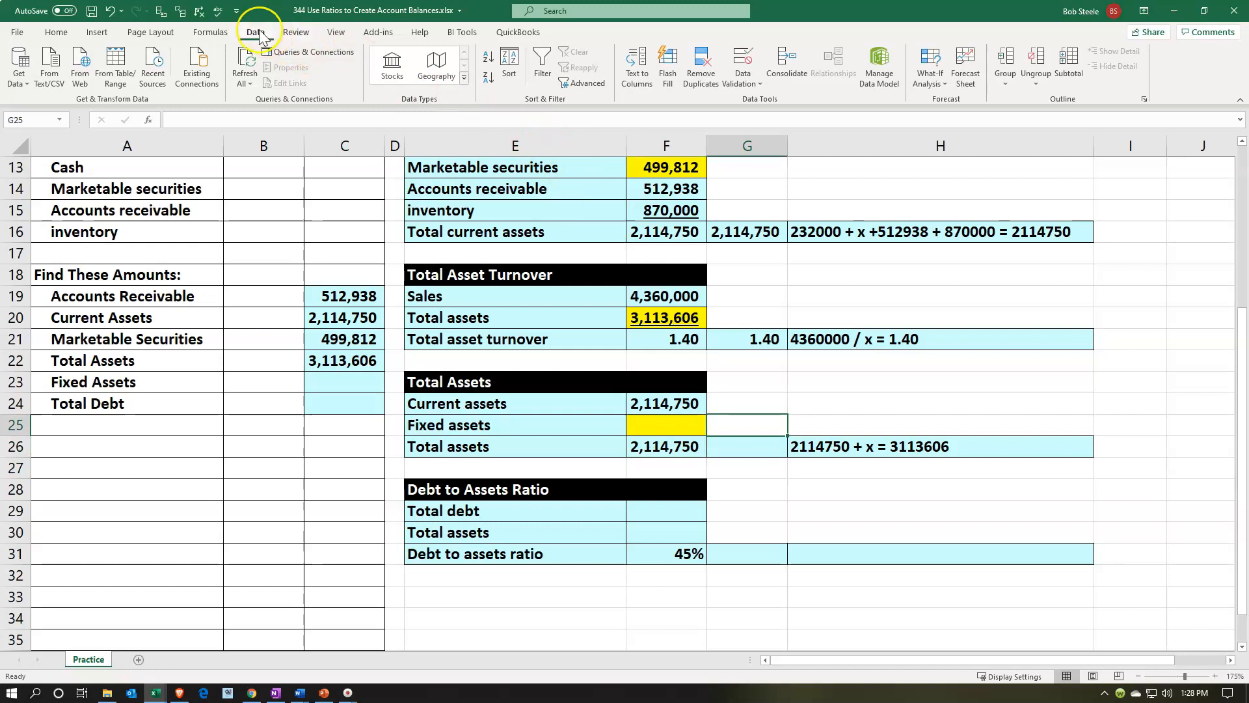
{"action": "left_click", "coordinate": [937, 77]}
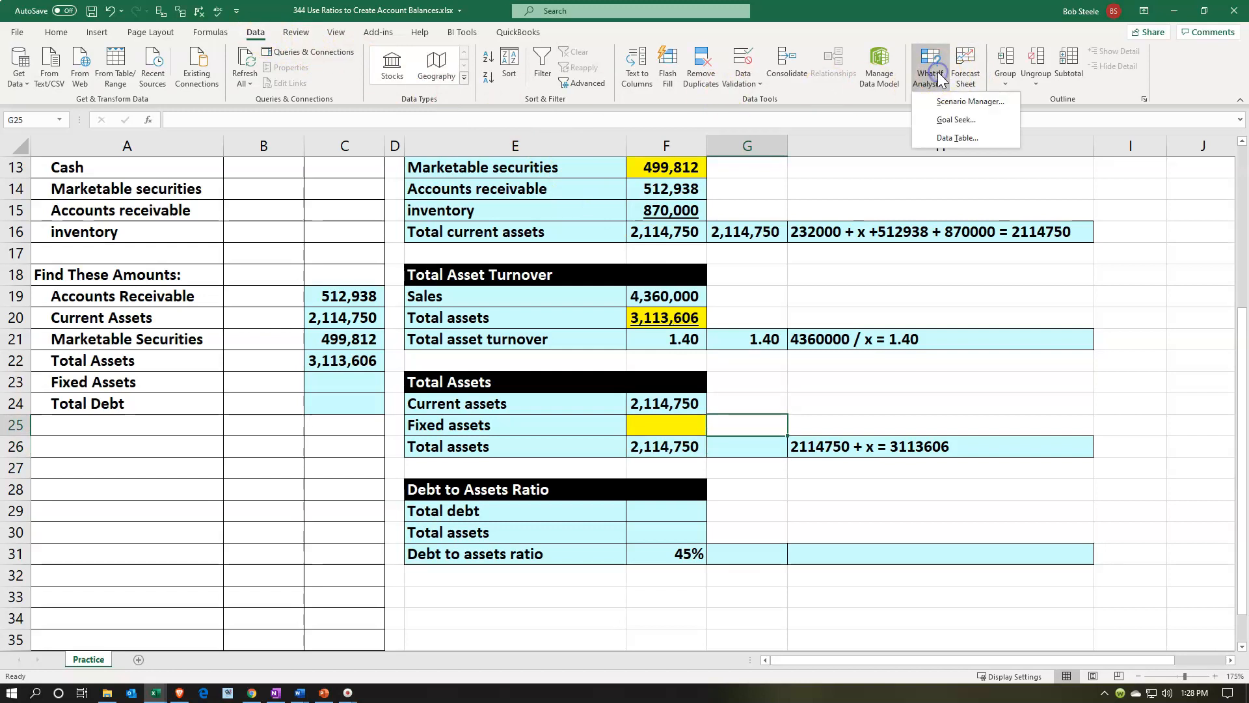
{"action": "left_click", "coordinate": [948, 119]}
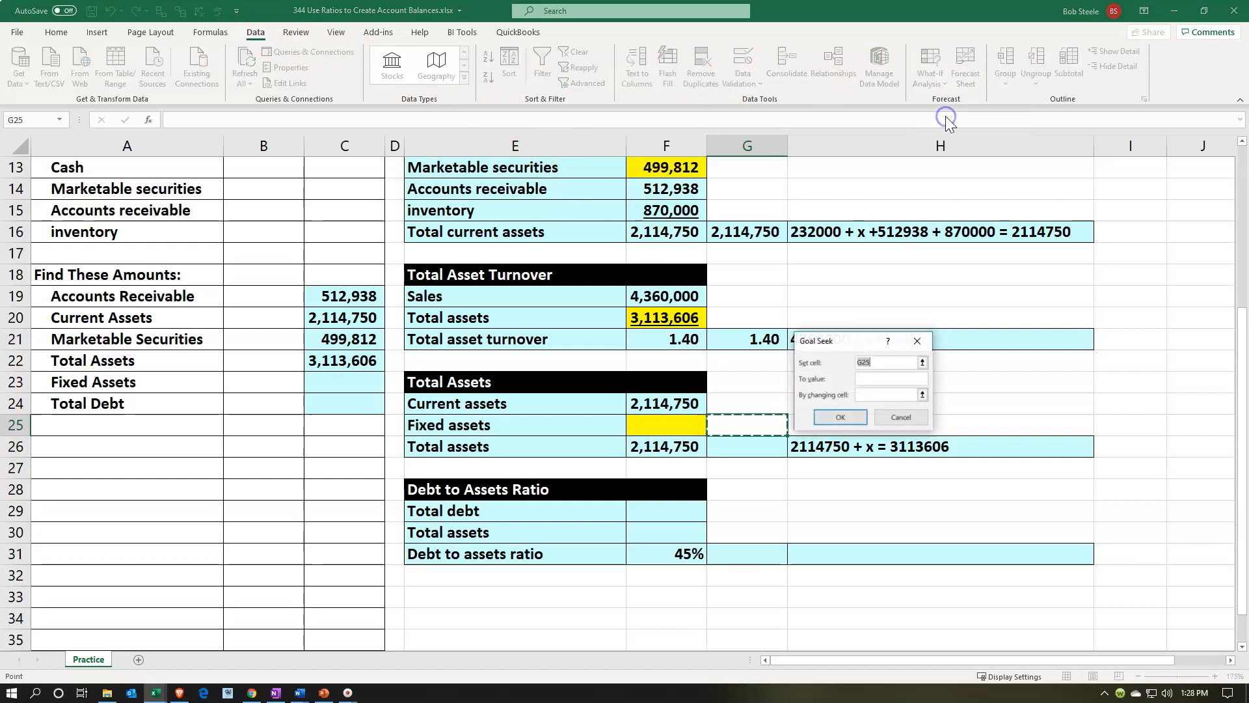
{"action": "left_click", "coordinate": [667, 447]}
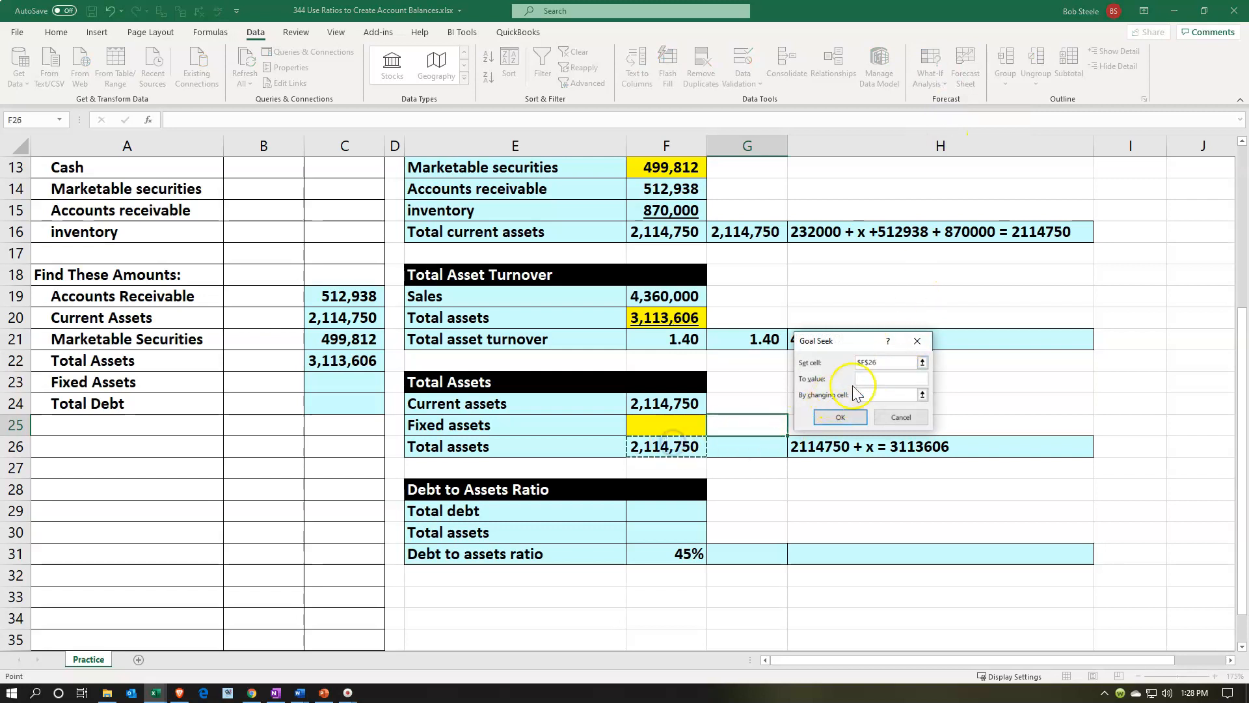
{"action": "left_click", "coordinate": [872, 377]}
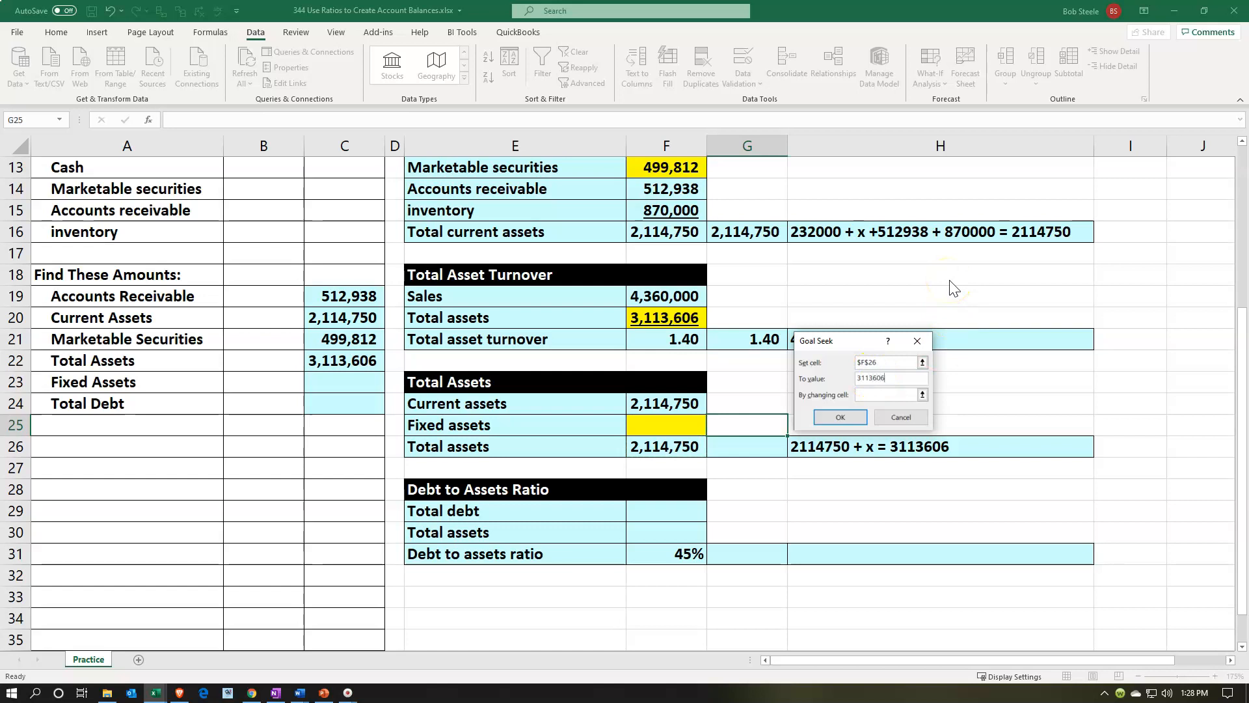
{"action": "left_click", "coordinate": [671, 428]}
{"action": "left_click", "coordinate": [837, 417]}
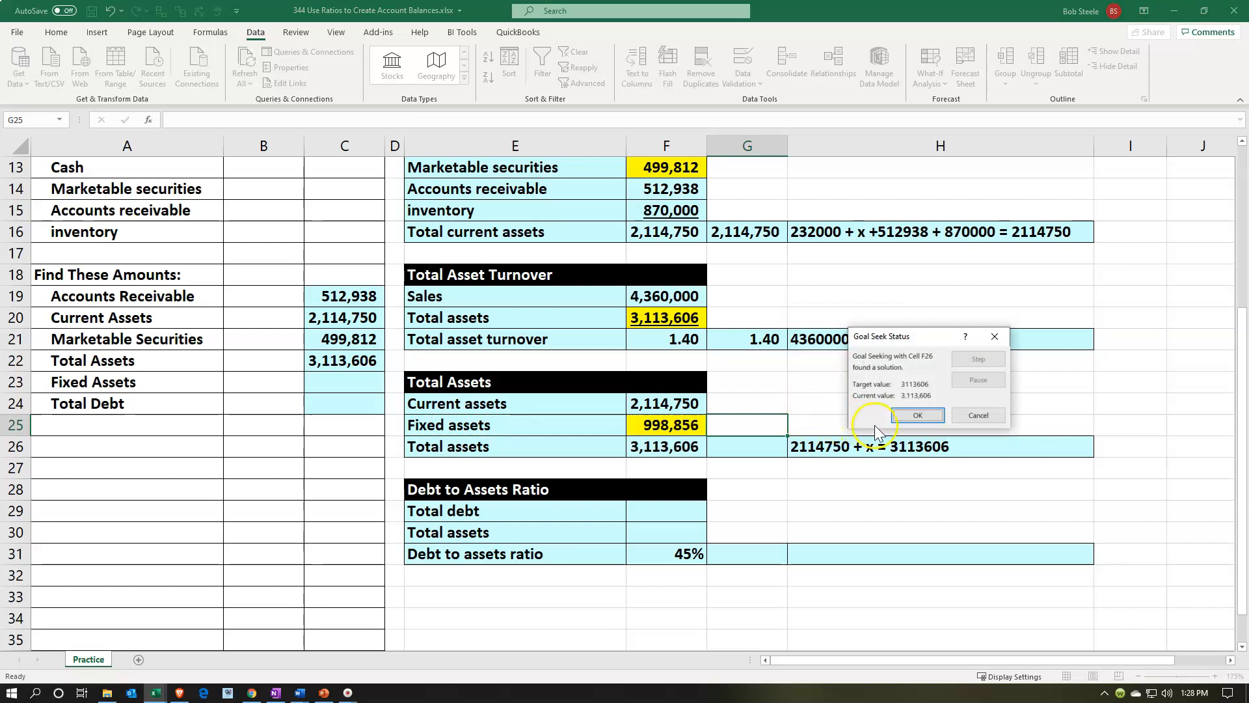
{"action": "left_click", "coordinate": [918, 415]}
- Add a check in G26 that sums current and fixed assets from F24:F25
{"action": "left_click", "coordinate": [772, 449]}
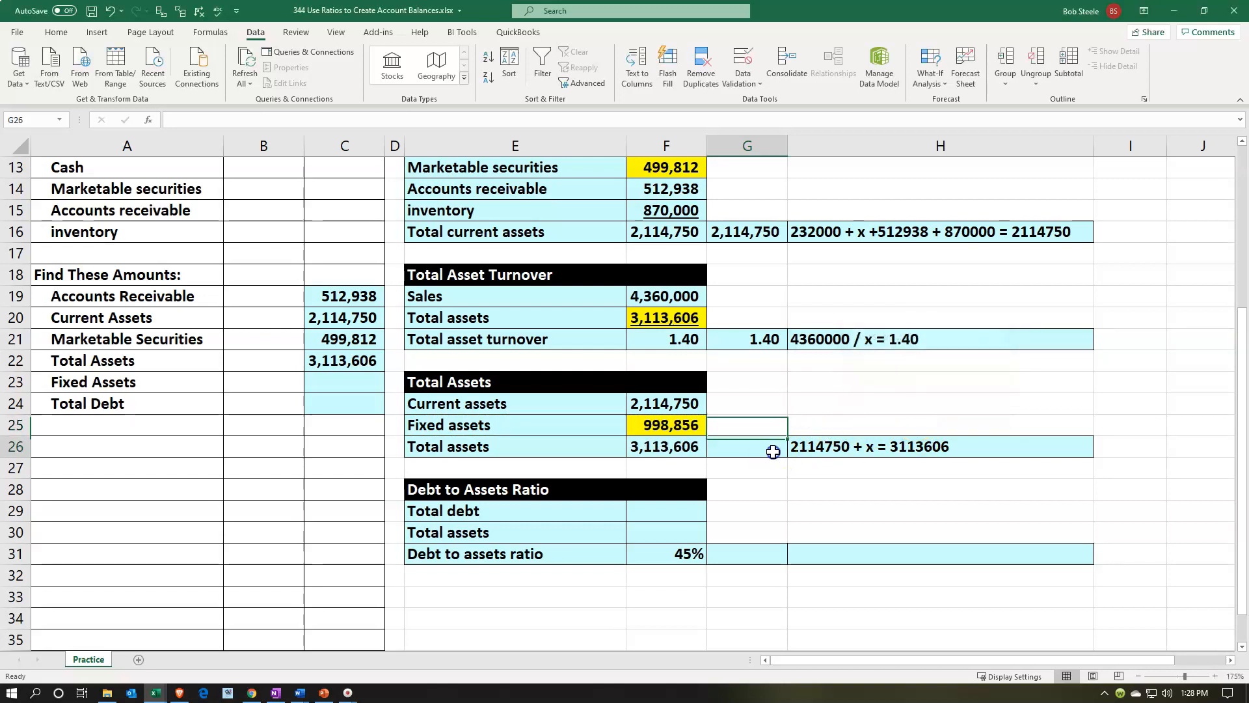
{"action": "type", "text": "=sum("}
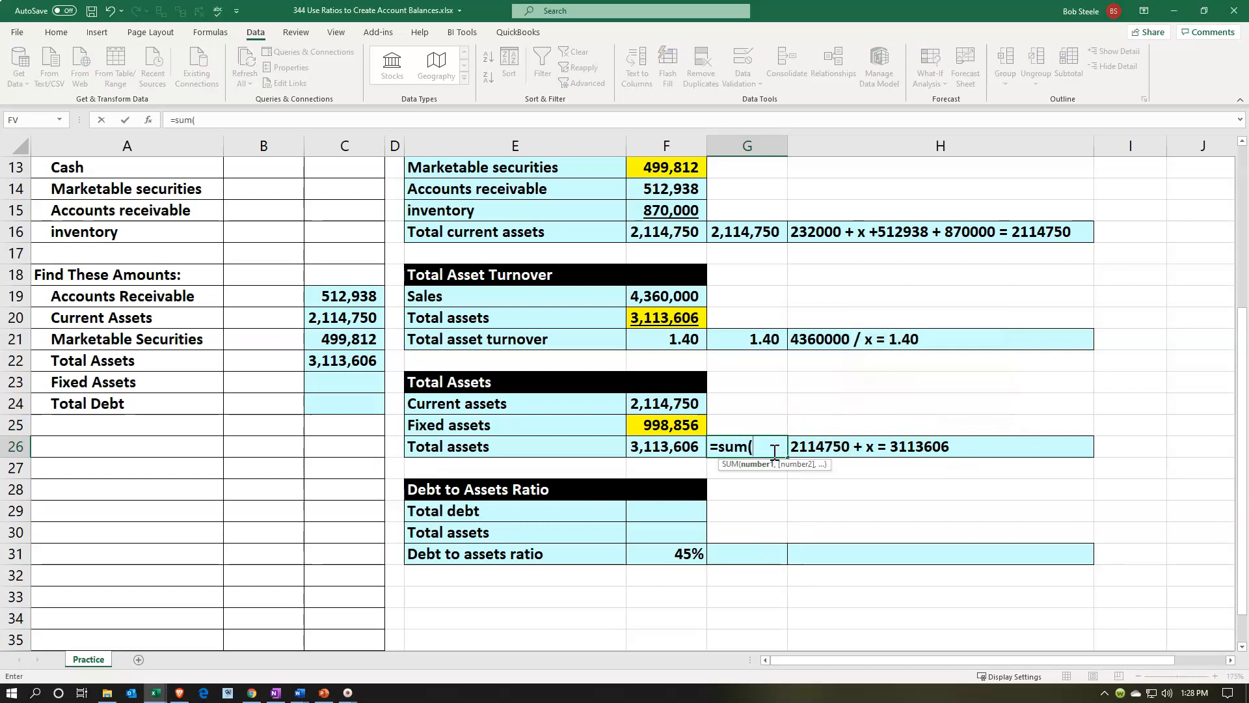
{"action": "key", "text": "Left"}
{"action": "key", "text": "Up"}
{"action": "key", "text": "shift+Up"}
{"action": "key", "text": "Return"}
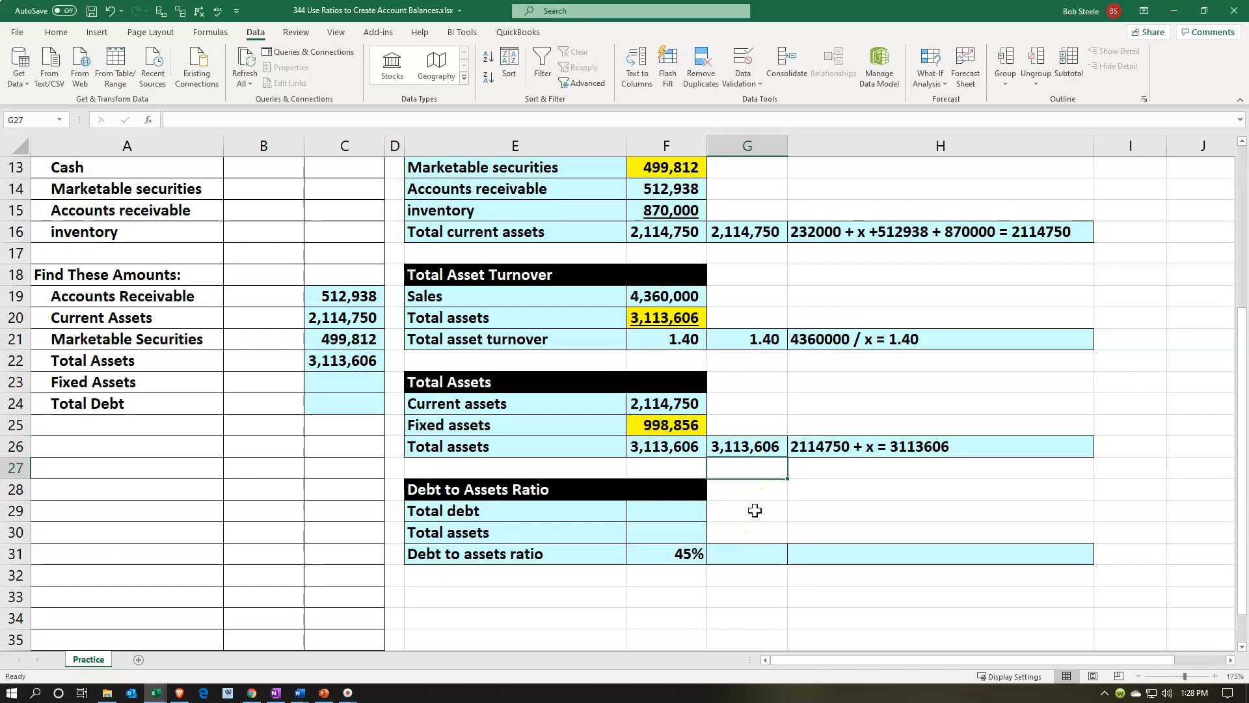
- Link Fixed Assets in C23 of the amounts to find to the solved fixed assets in F25
{"action": "left_click", "coordinate": [349, 384]}
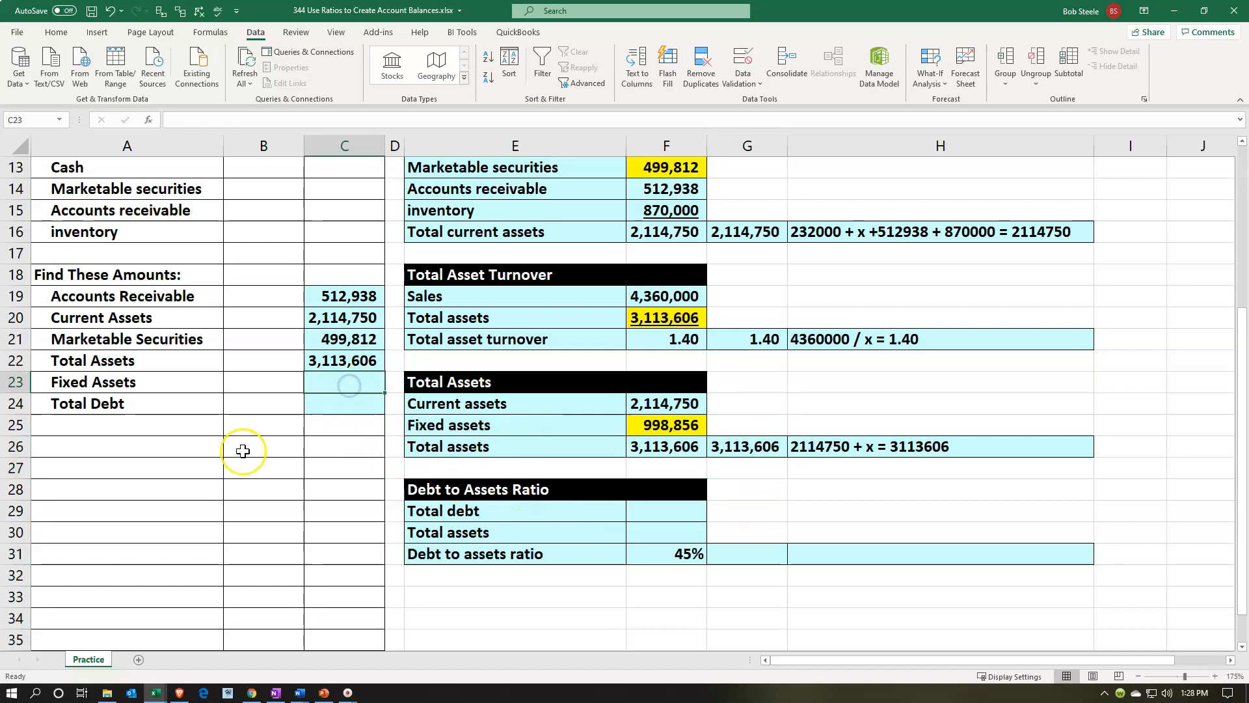
{"action": "type", "text": "="}
{"action": "key", "text": "Right"}
{"action": "key", "text": "Right"}
{"action": "key", "text": "Right"}
{"action": "key", "text": "Right"}
{"action": "key", "text": "Down"}
{"action": "key", "text": "Down"}
{"action": "key", "text": "Left"}
{"action": "key", "text": "Return"}
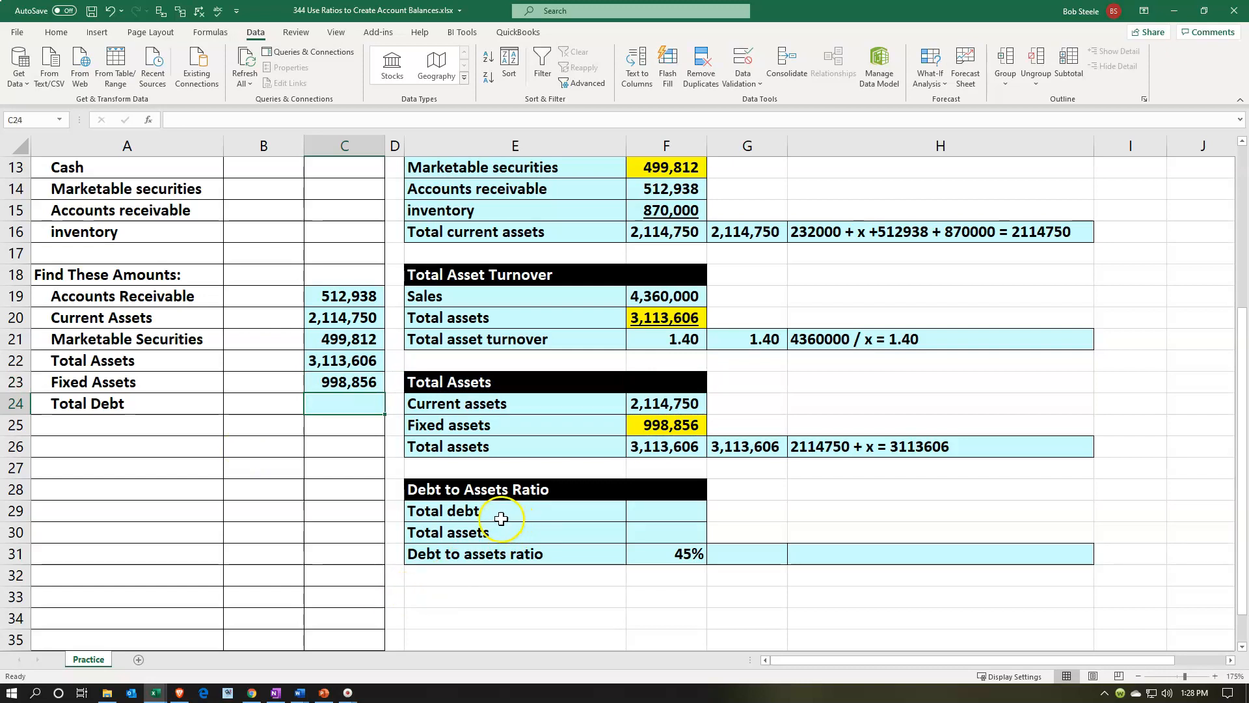
- Link total assets in F30 of the Debt to Assets Ratio table to the total assets in F20
{"action": "left_click", "coordinate": [644, 528]}
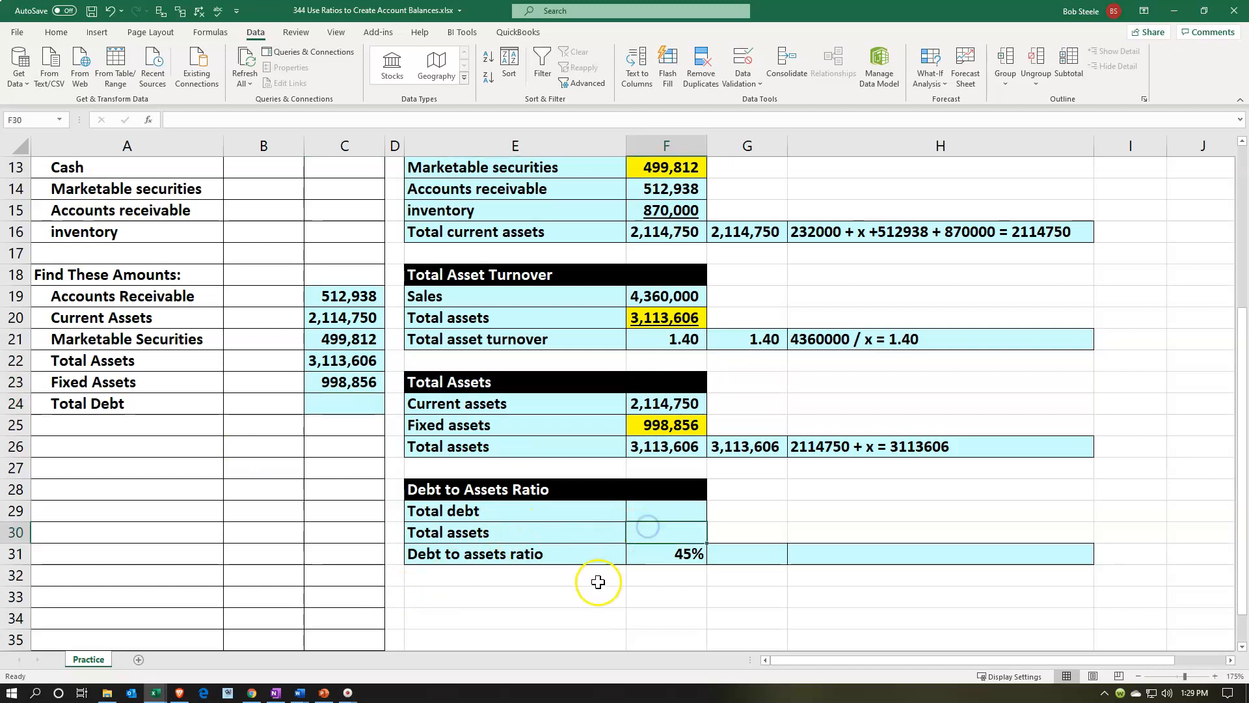
{"action": "type", "text": "="}
{"action": "key", "text": "Up"}
{"action": "key", "text": "Up"}
{"action": "key", "text": "Up"}
{"action": "key", "text": "Up"}
{"action": "key", "text": "Up"}
{"action": "key", "text": "Up"}
{"action": "key", "text": "Up"}
{"action": "key", "text": "Up"}
{"action": "key", "text": "Up"}
{"action": "key", "text": "Up"}
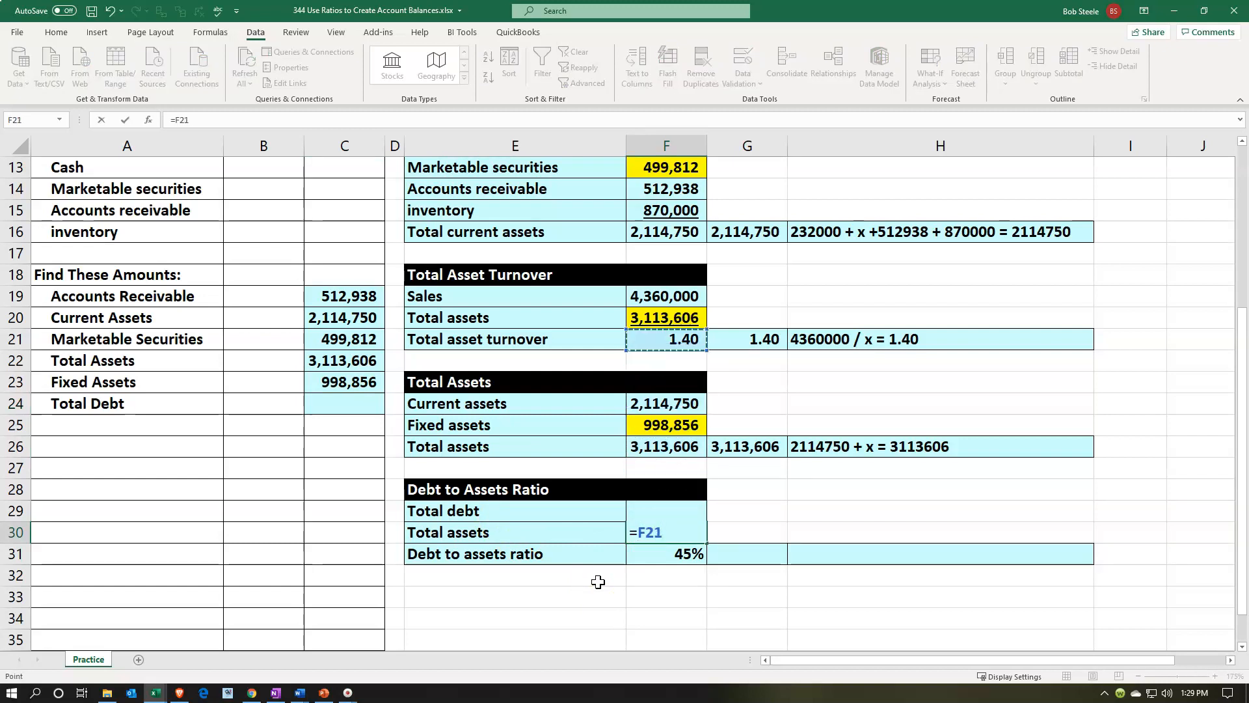
{"action": "key", "text": "Return"}
- Fill the blank total debt cell F29 with yellow
{"action": "key", "text": "Up"}
{"action": "key", "text": "Up"}
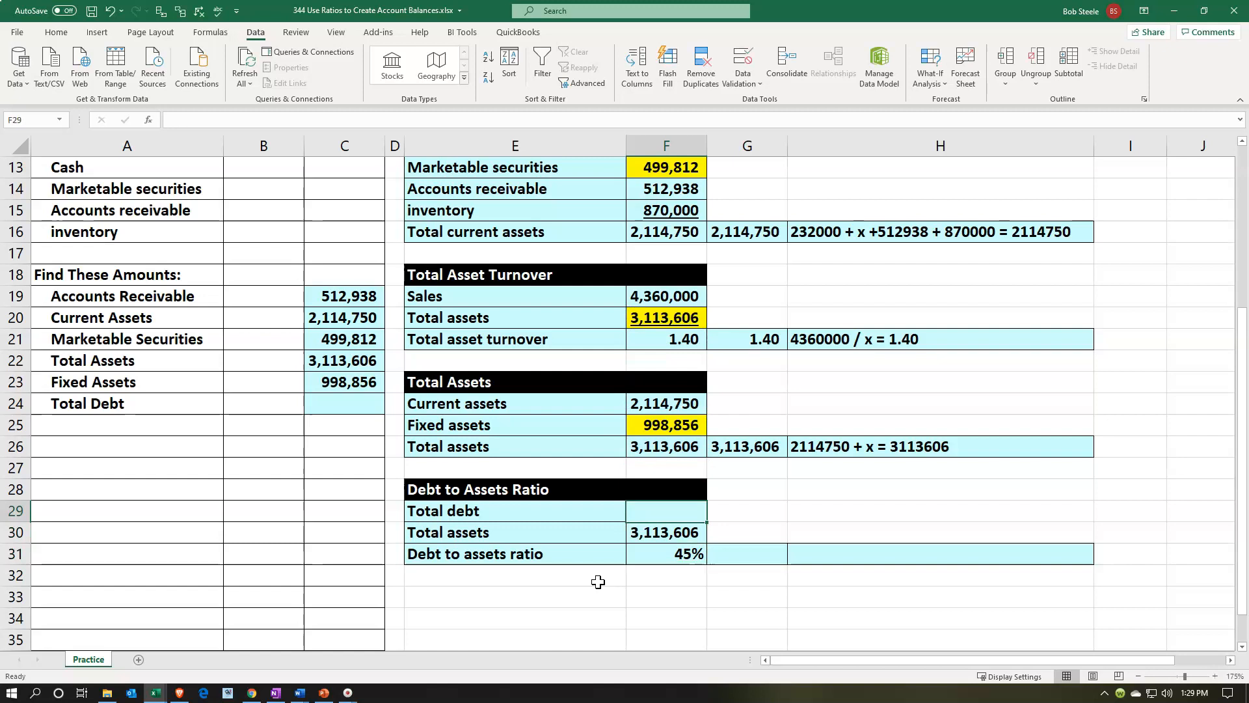
{"action": "right_click", "coordinate": [674, 509]}
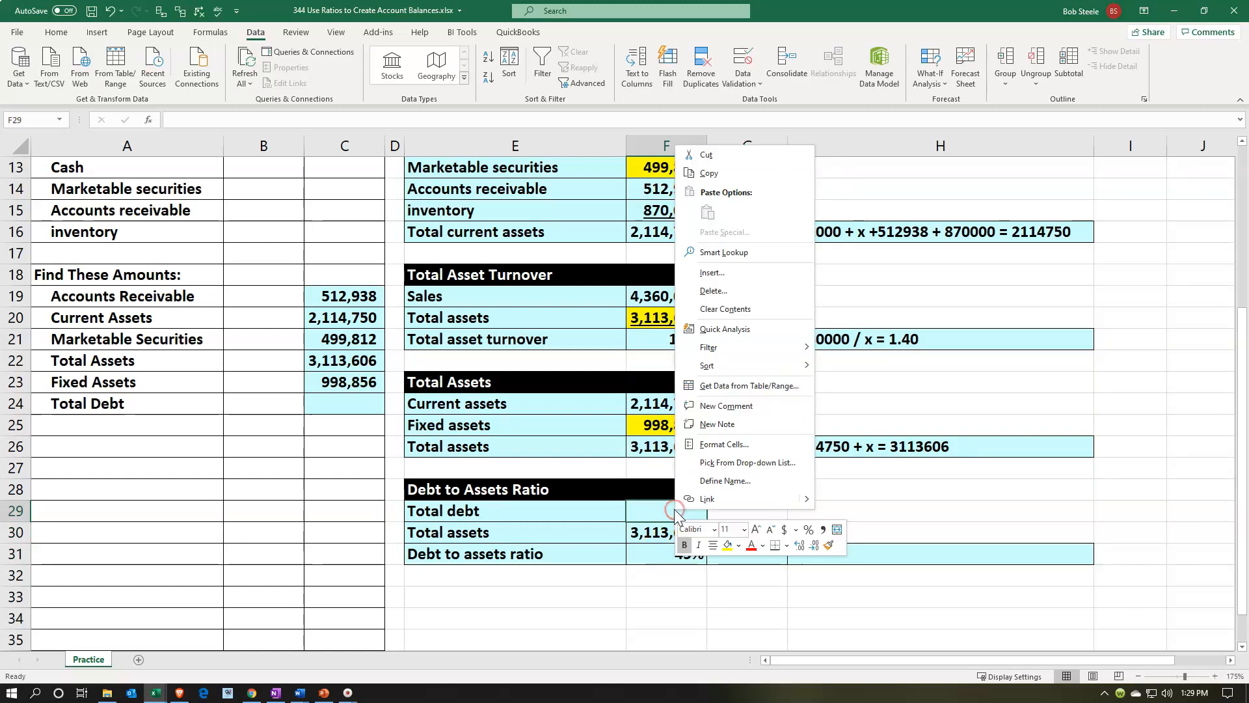
{"action": "left_click", "coordinate": [728, 548]}
{"action": "left_click", "coordinate": [695, 588]}
- Write the equation x / 3113606 = .45 in H31 beside the debt to assets ratio
{"action": "left_click", "coordinate": [826, 555]}
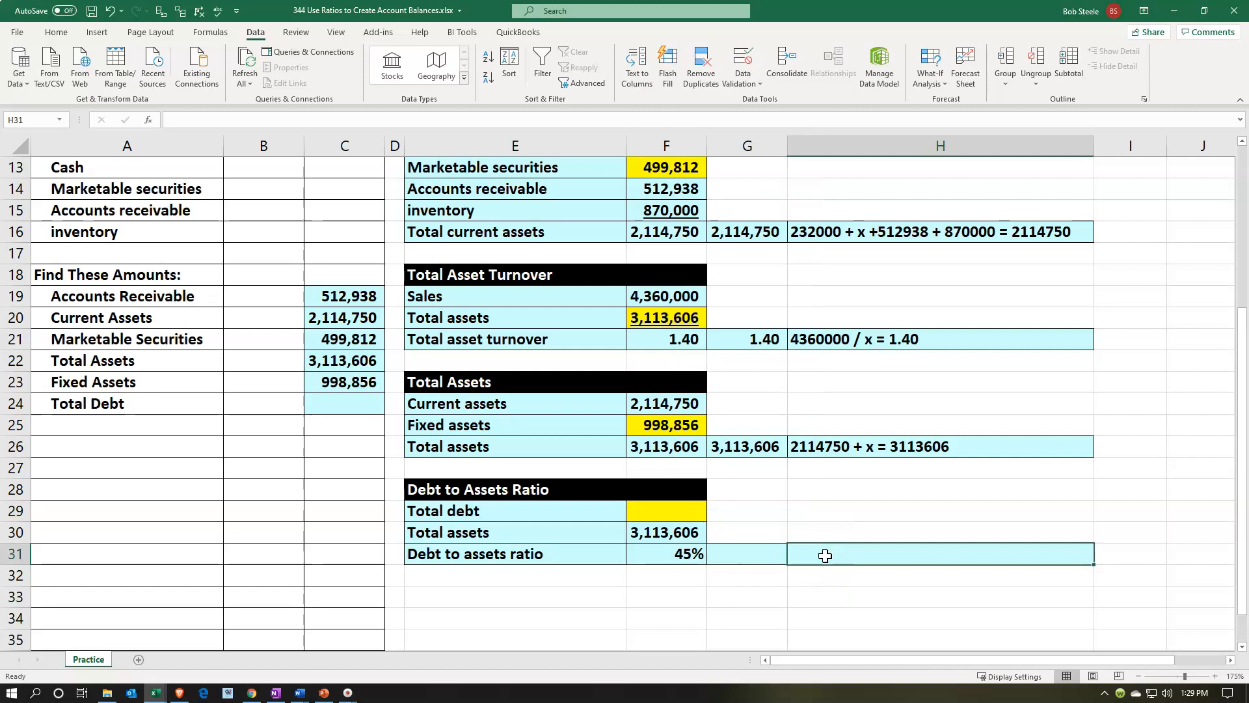
{"action": "type", "text": "x"}
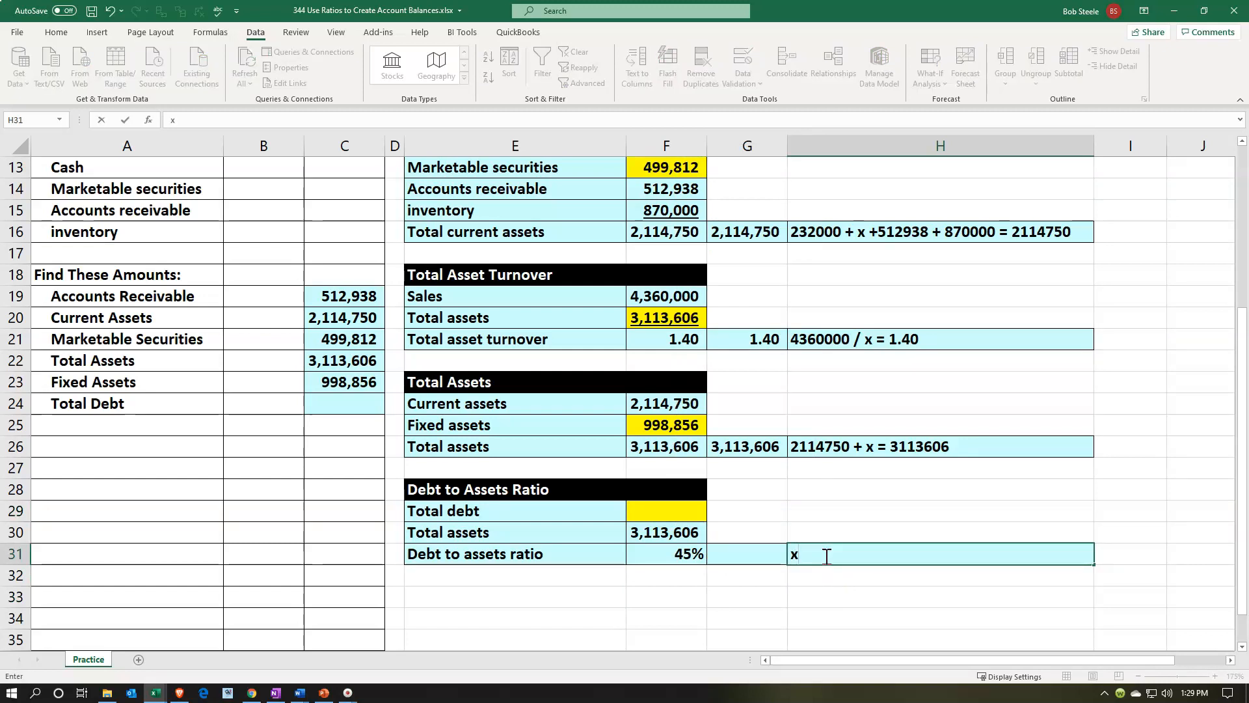
{"action": "type", "text": "3113606 = .45"}
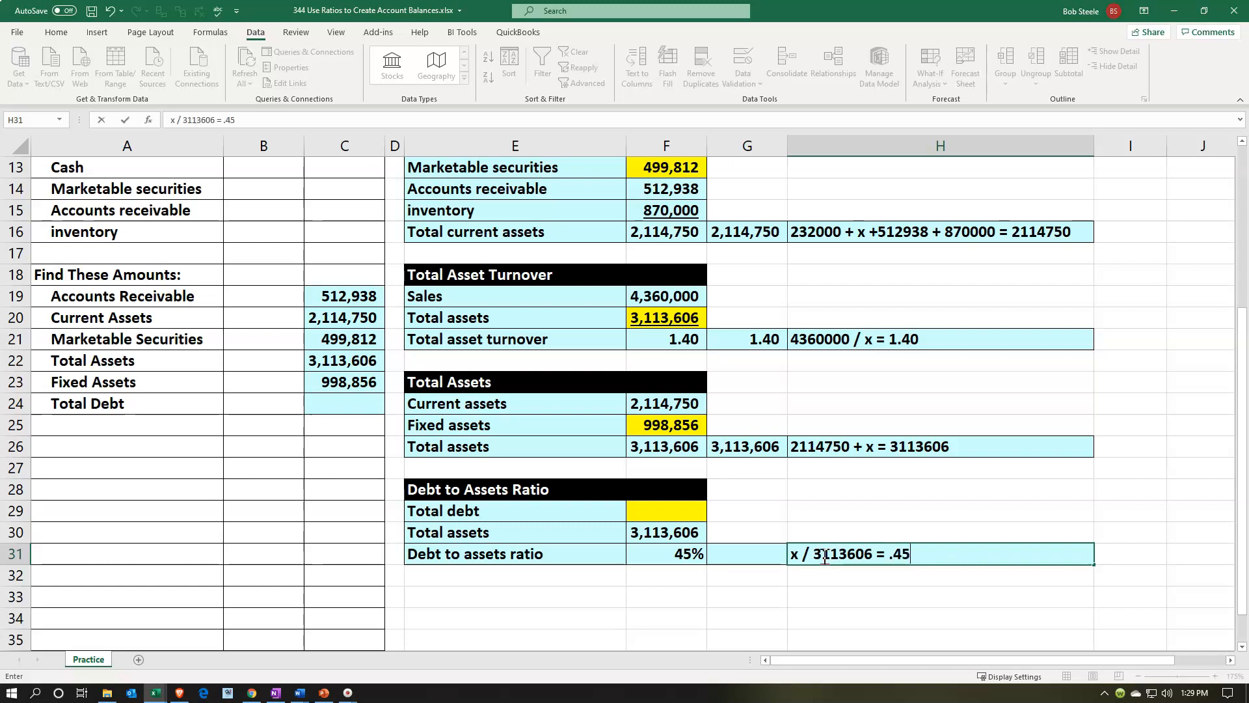
{"action": "key", "text": "Return"}
- Replace the debt to assets ratio in F31 with a formula dividing total debt by total assets, F29/F30
{"action": "left_click", "coordinate": [823, 554]}
{"action": "key", "text": "Left"}
{"action": "key", "text": "Left"}
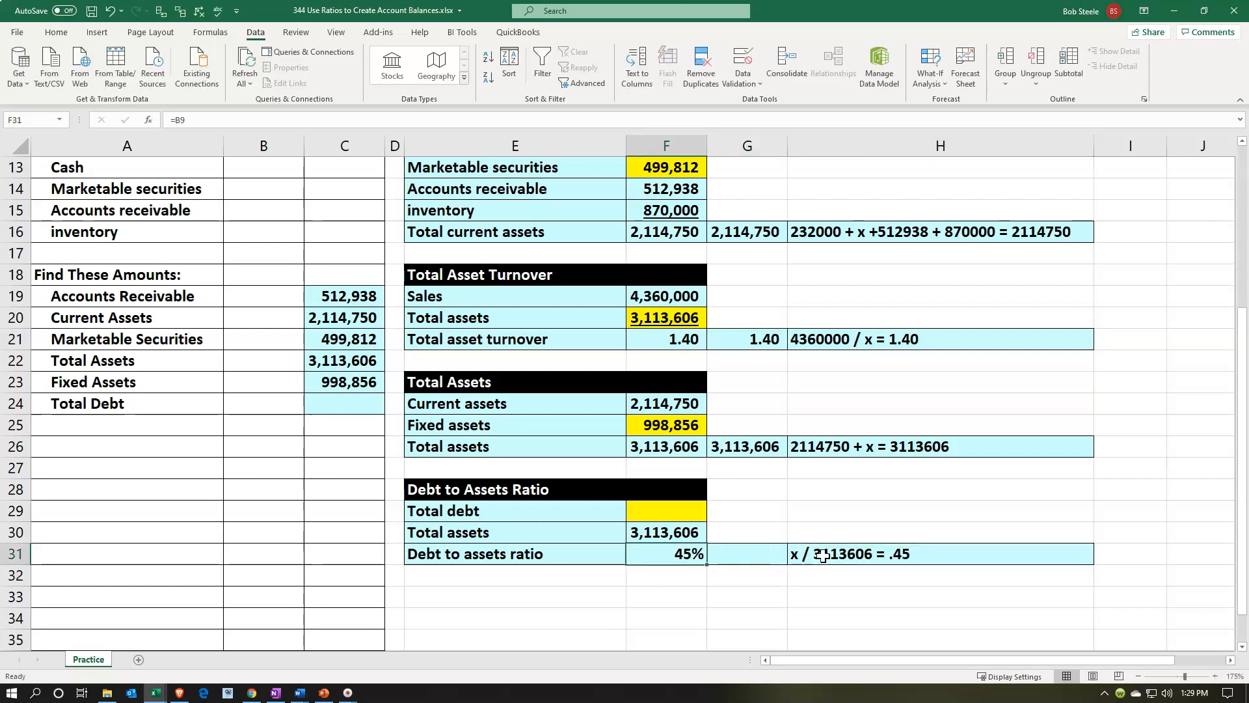
{"action": "key", "text": "Delete"}
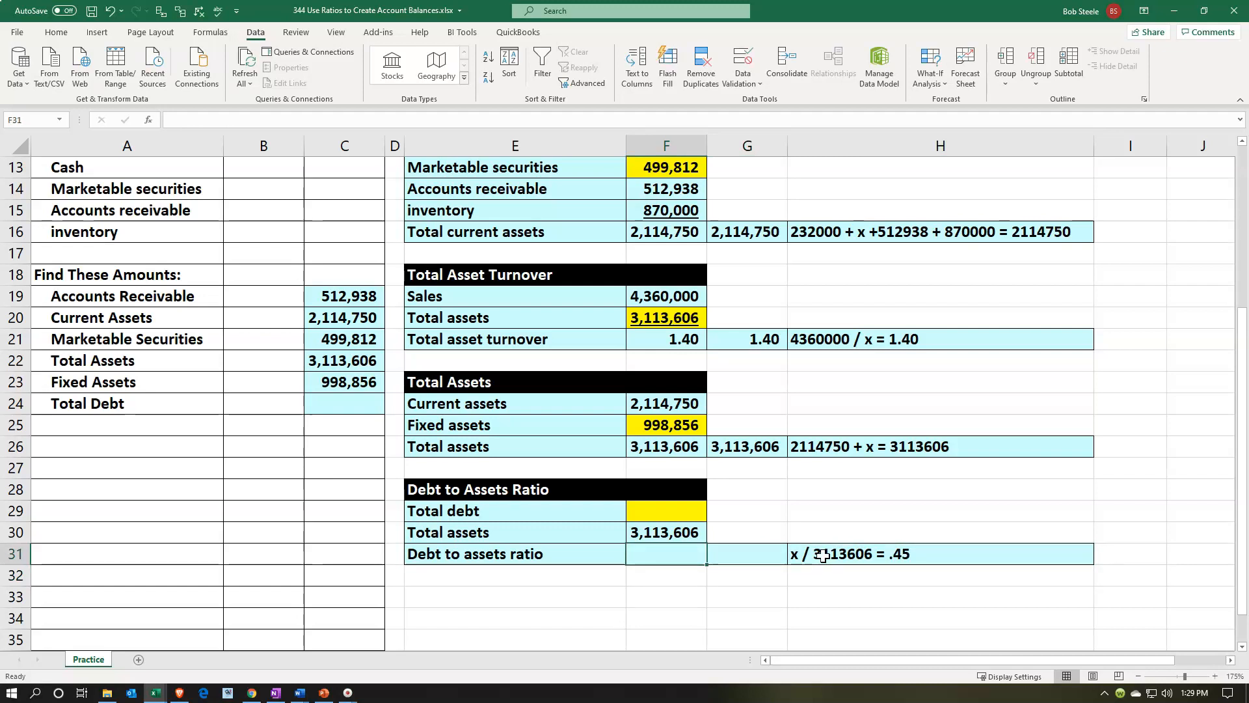
{"action": "type", "text": "="}
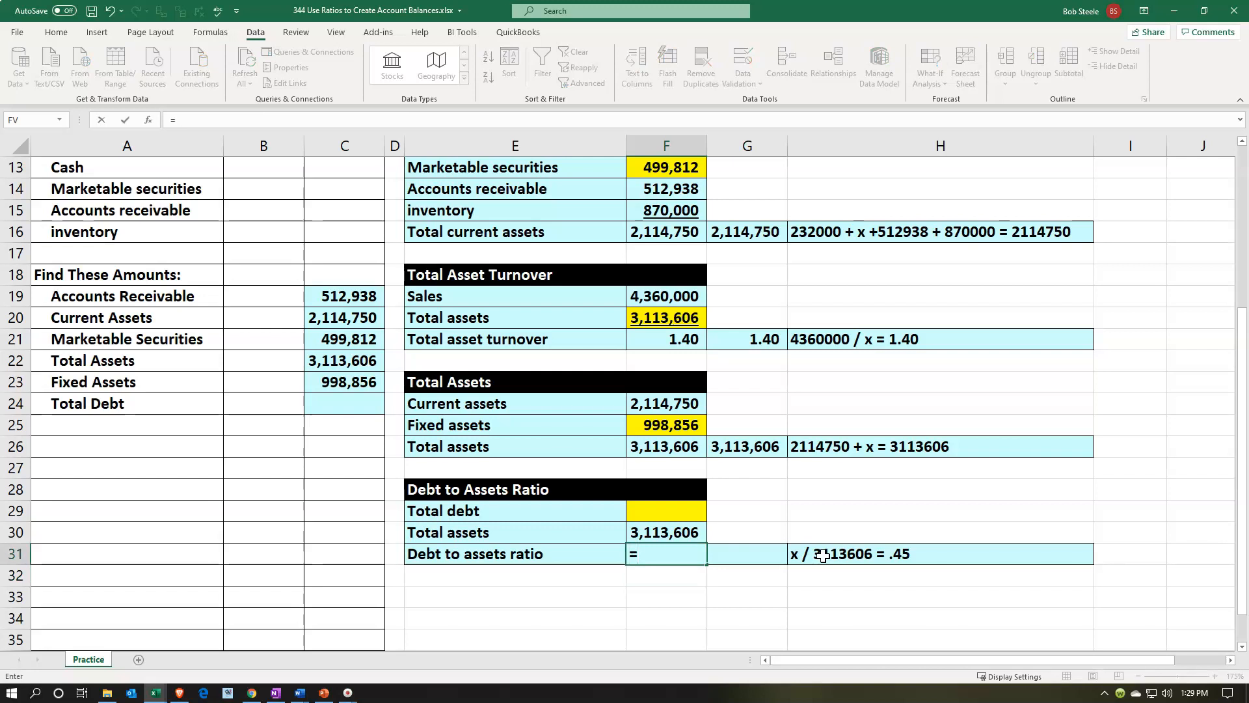
{"action": "key", "text": "Up"}
{"action": "key", "text": "Up"}
{"action": "type", "text": "/"}
{"action": "key", "text": "Up"}
{"action": "key", "text": "Return"}
- Run Goal Seek to set the debt to assets ratio in F31 to .45 by changing total debt in F29, and keep the solution
{"action": "key", "text": "Up"}
{"action": "key", "text": "Right"}
{"action": "key", "text": "Up"}
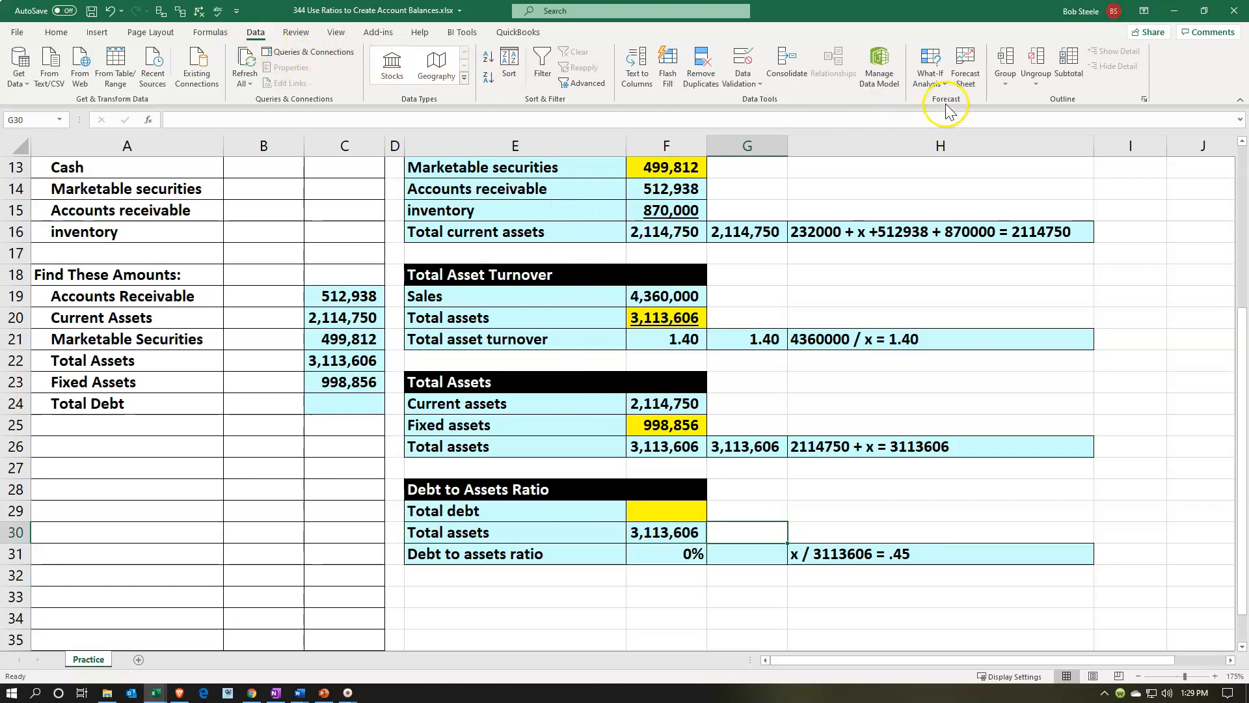
{"action": "left_click", "coordinate": [930, 77]}
{"action": "left_click", "coordinate": [941, 119]}
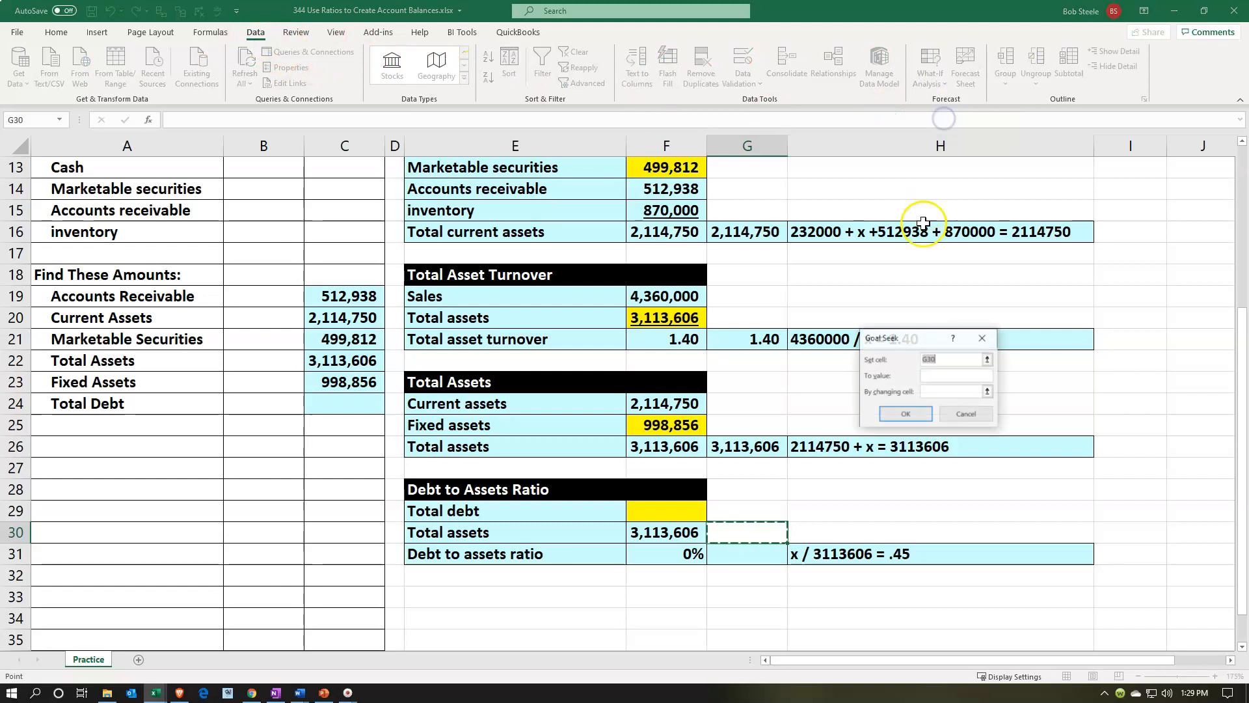
{"action": "left_click_drag", "start_coordinate": [896, 334], "coordinate": [761, 445]}
{"action": "left_click", "coordinate": [683, 554]}
{"action": "left_click", "coordinate": [814, 479]}
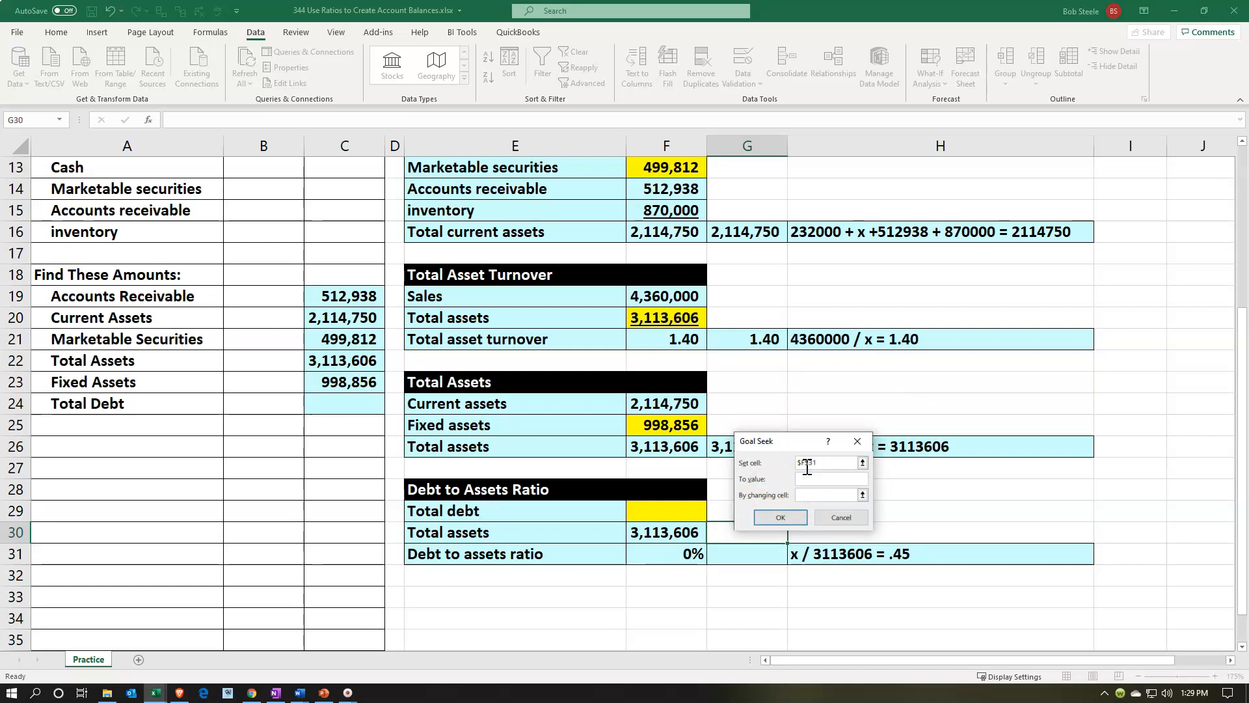
{"action": "left_click", "coordinate": [829, 496]}
{"action": "left_click", "coordinate": [679, 512]}
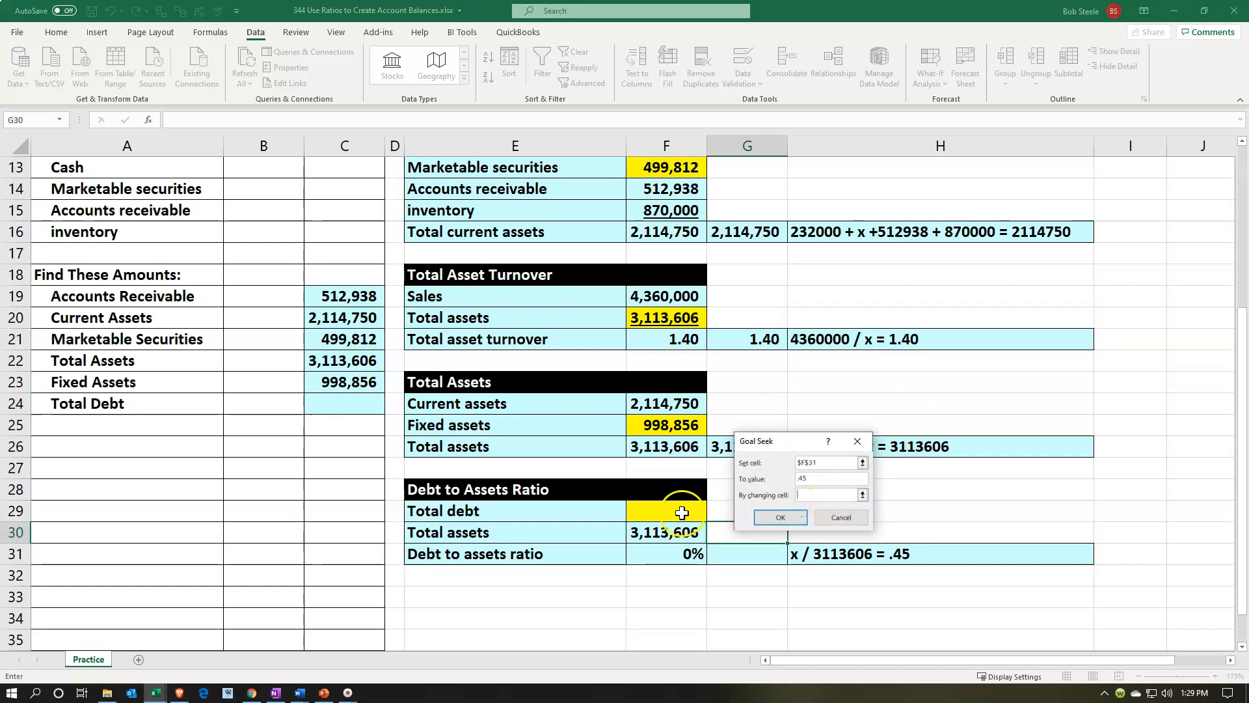
{"action": "left_click", "coordinate": [780, 518]}
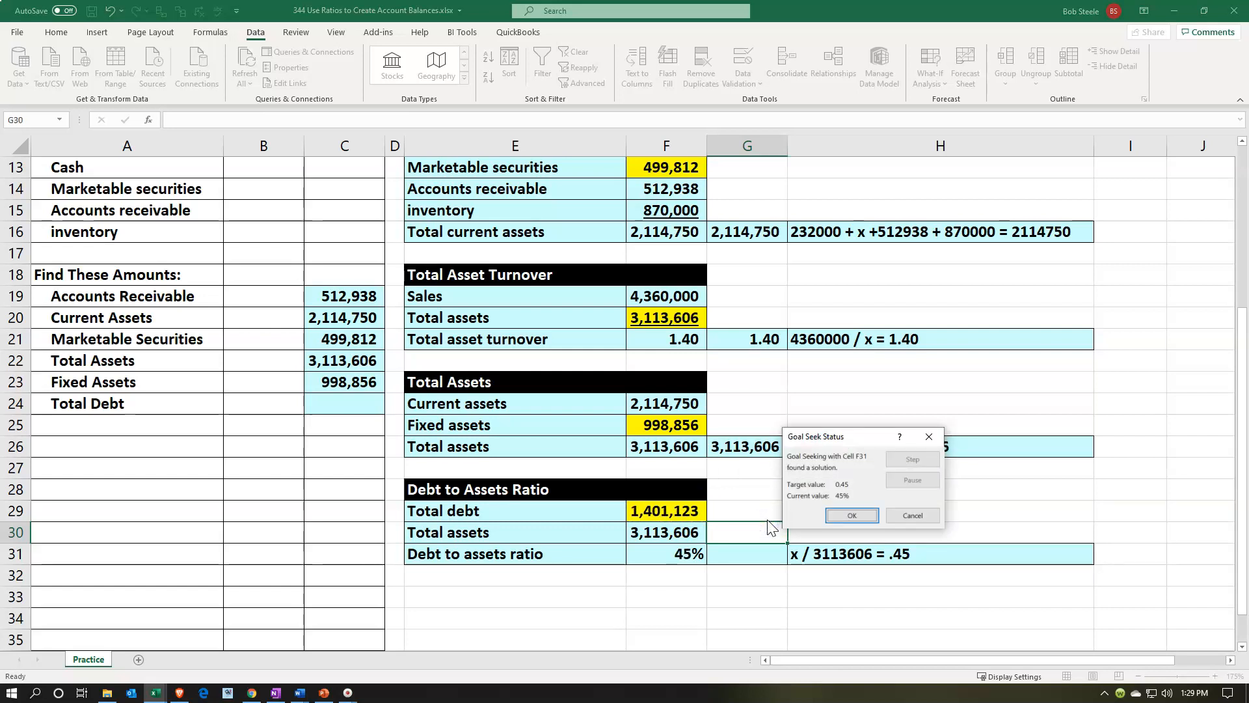
{"action": "left_click", "coordinate": [842, 518]}
- Add a check in G31 that divides total debt in F29 by total assets in F30
{"action": "left_click", "coordinate": [748, 552]}
{"action": "type", "text": "="}
{"action": "key", "text": "Left"}
{"action": "key", "text": "Up"}
{"action": "key", "text": "Up"}
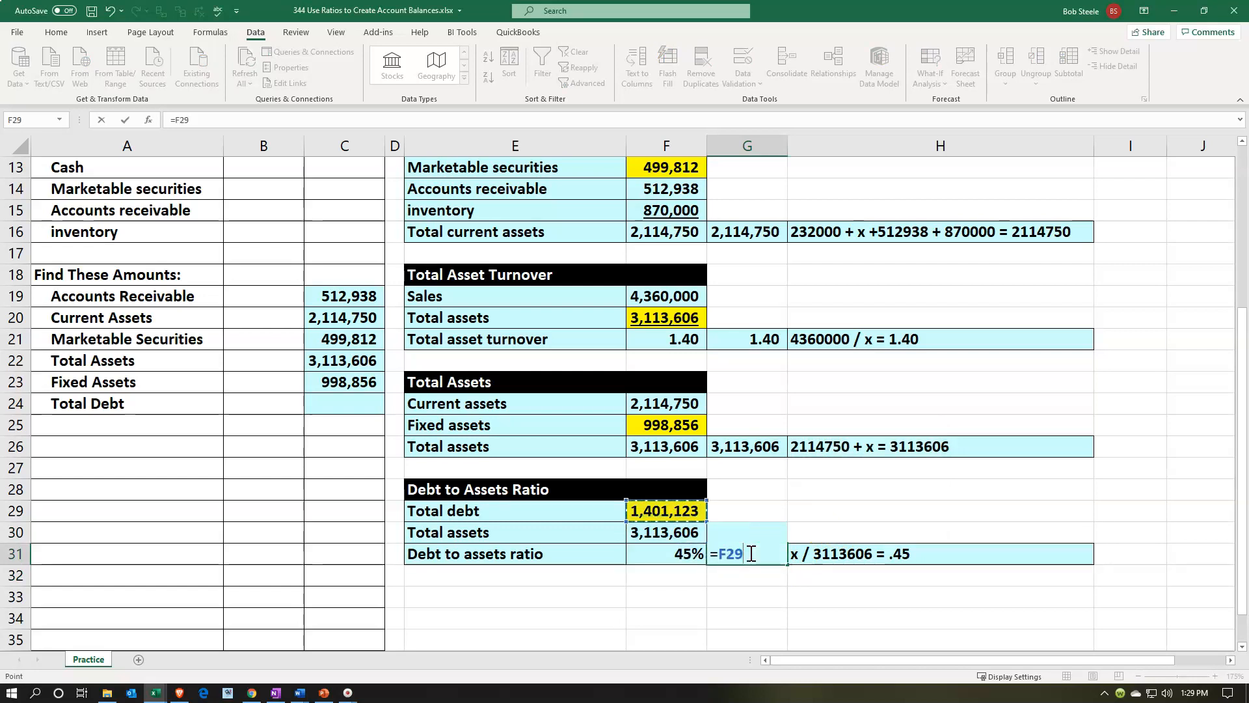
{"action": "type", "text": "/"}
{"action": "key", "text": "Left"}
{"action": "key", "text": "Up"}
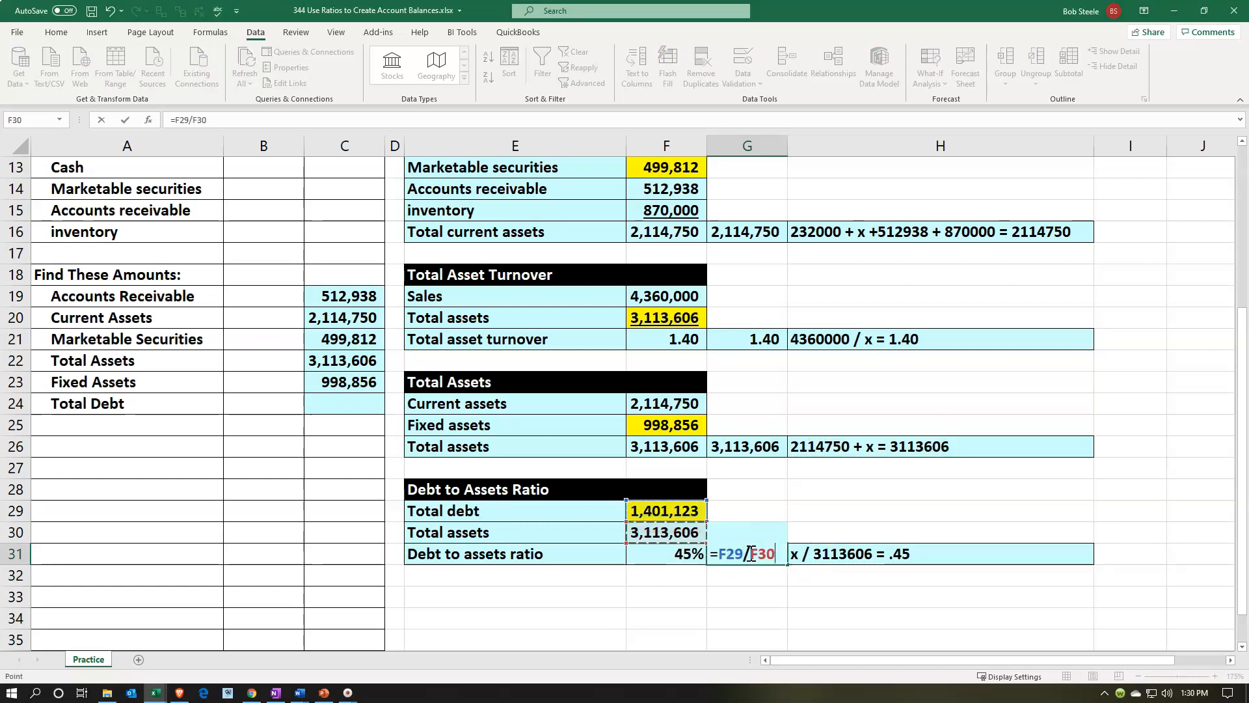
{"action": "key", "text": "ctrl+Return"}
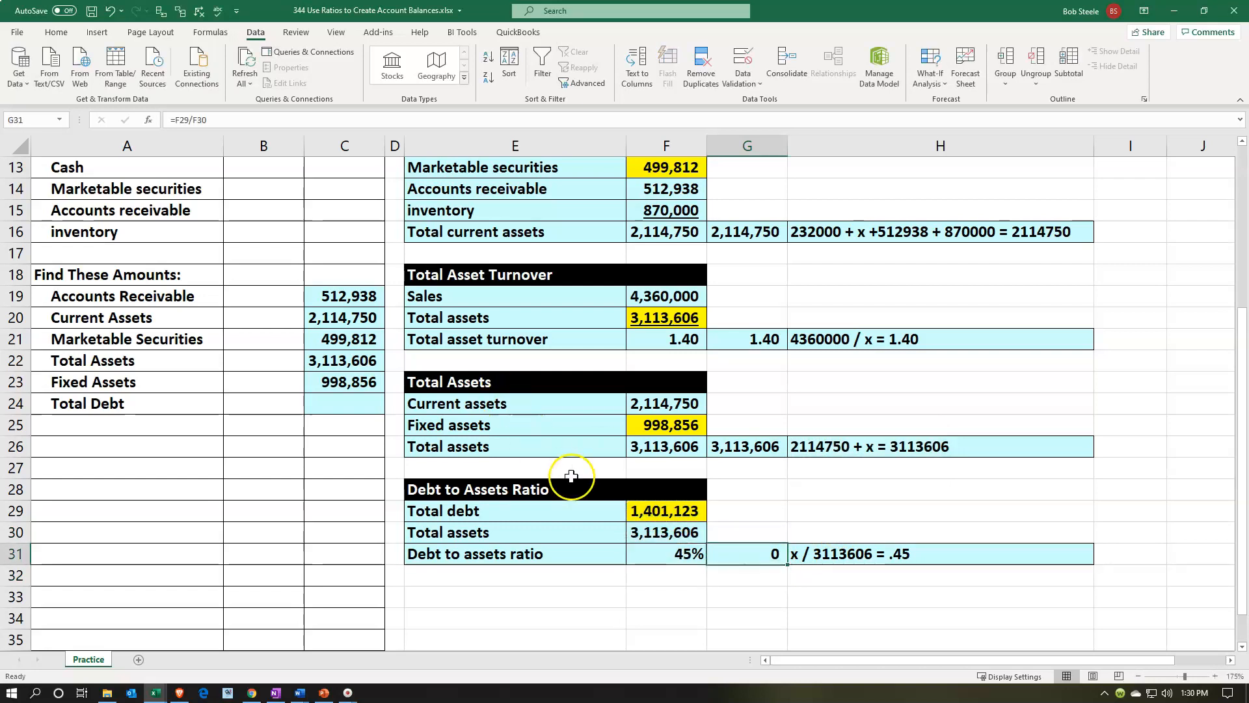
- Copy the percentage formatting of the debt to assets ratio in F31 onto the check cell G31
{"action": "left_click", "coordinate": [651, 552]}
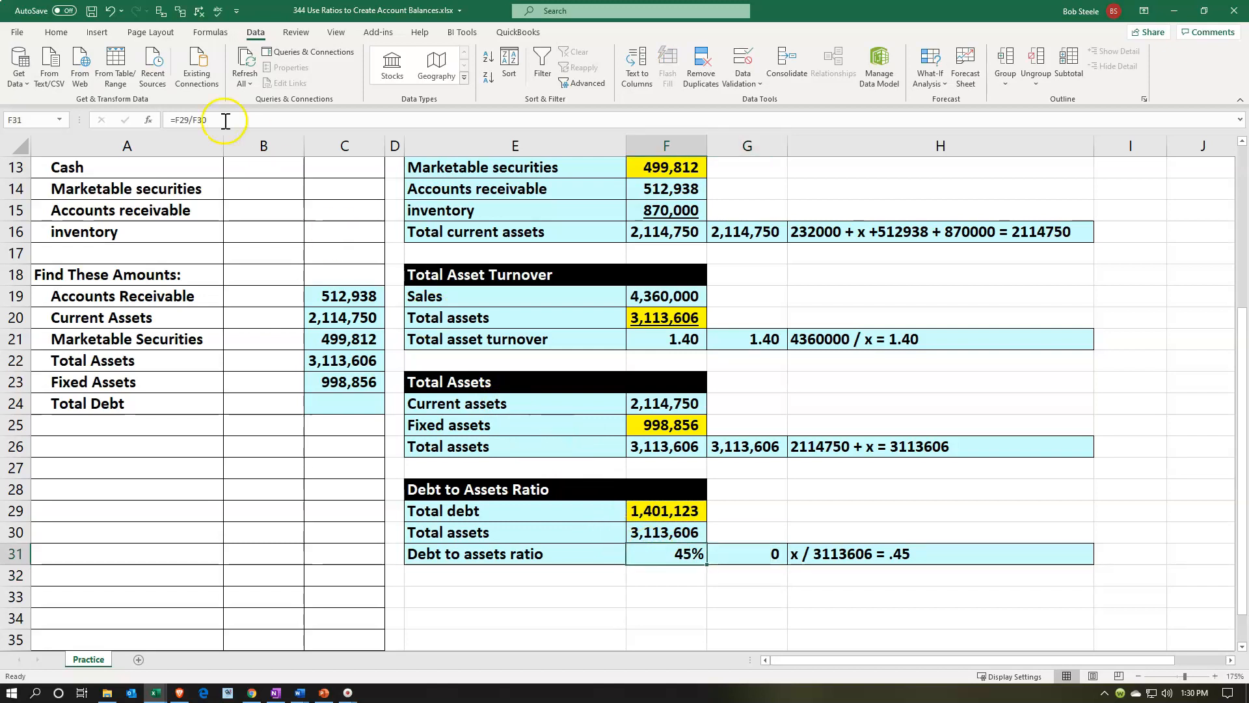
{"action": "left_click", "coordinate": [65, 34]}
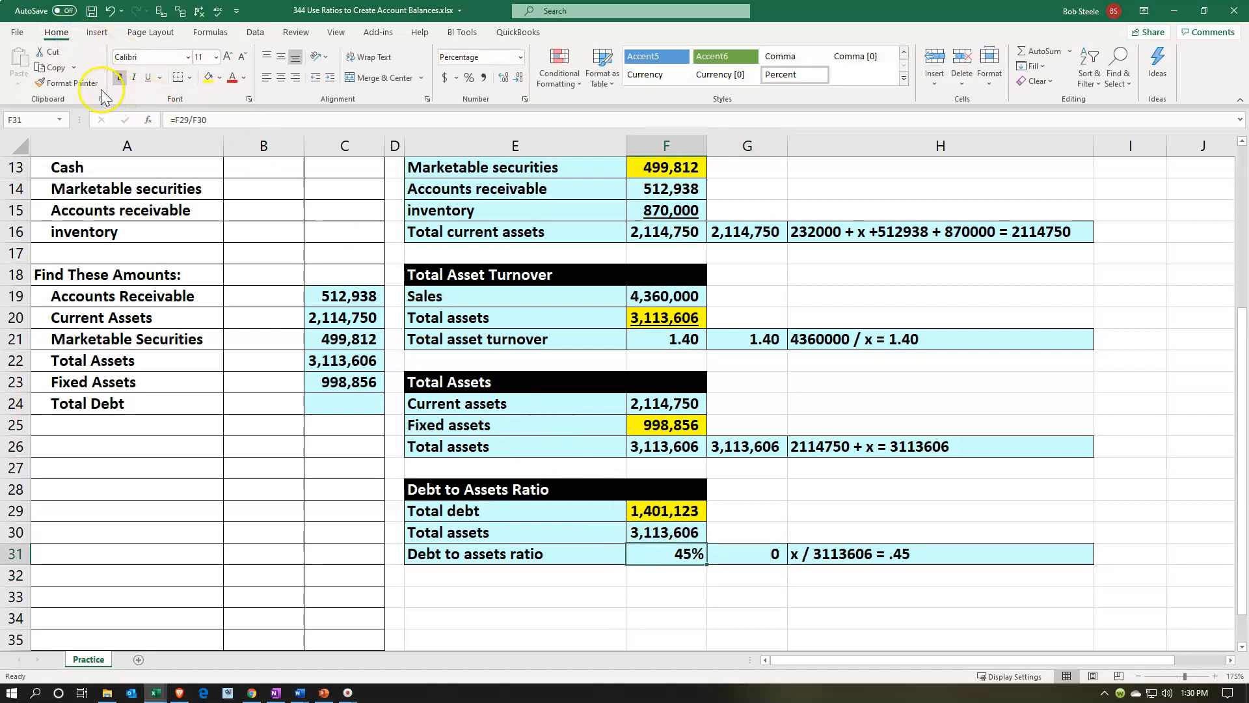
{"action": "left_click", "coordinate": [62, 83]}
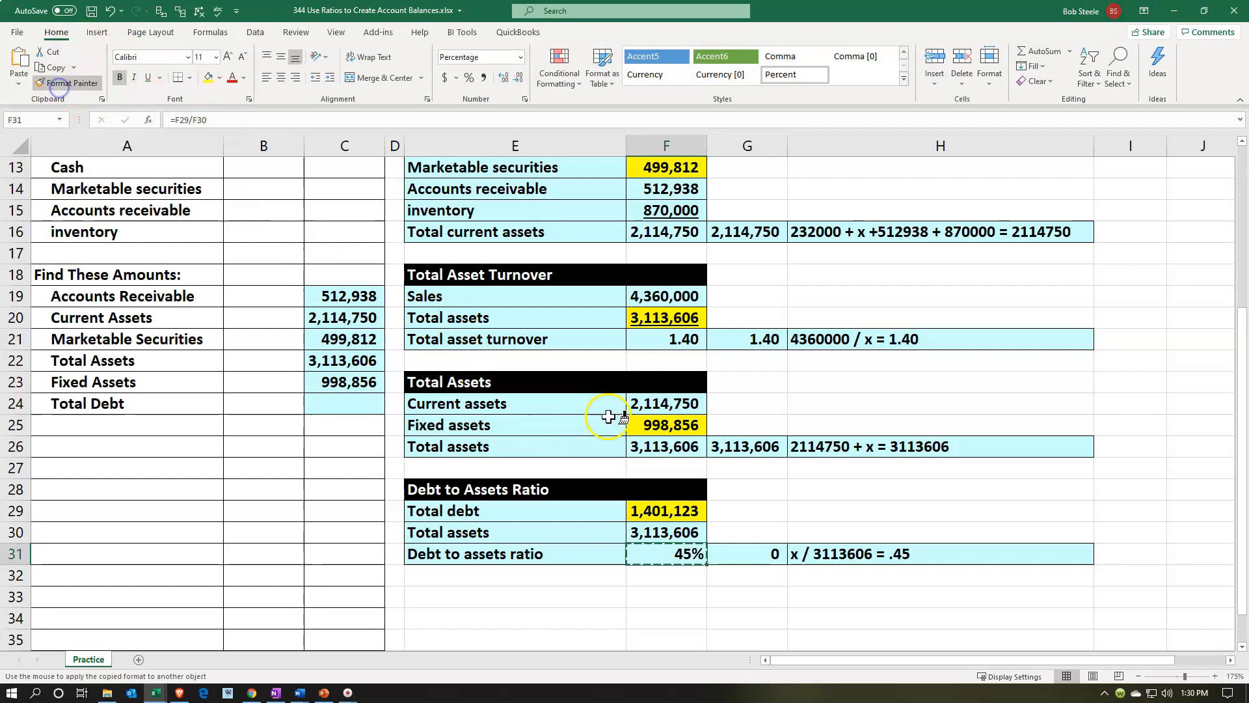
{"action": "left_click", "coordinate": [755, 550]}
- Underline total assets in F30 and fixed assets in F25
{"action": "left_click", "coordinate": [668, 535]}
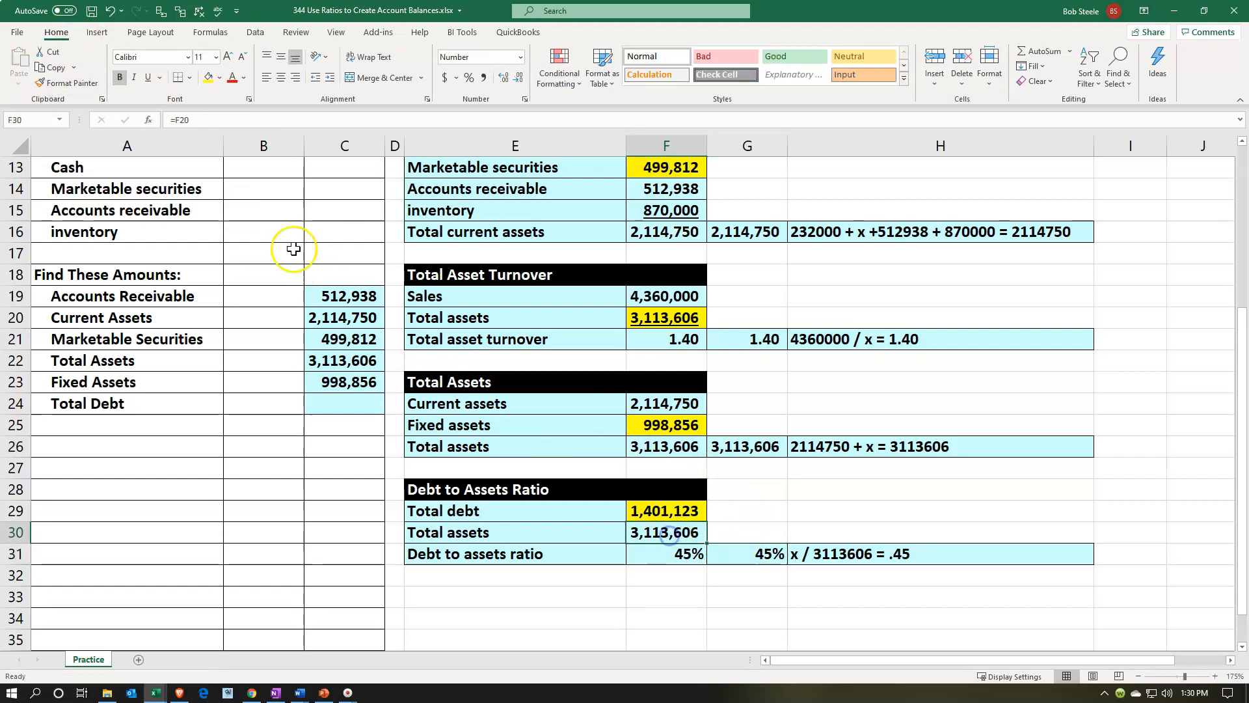
{"action": "left_click", "coordinate": [148, 78]}
{"action": "left_click", "coordinate": [641, 429]}
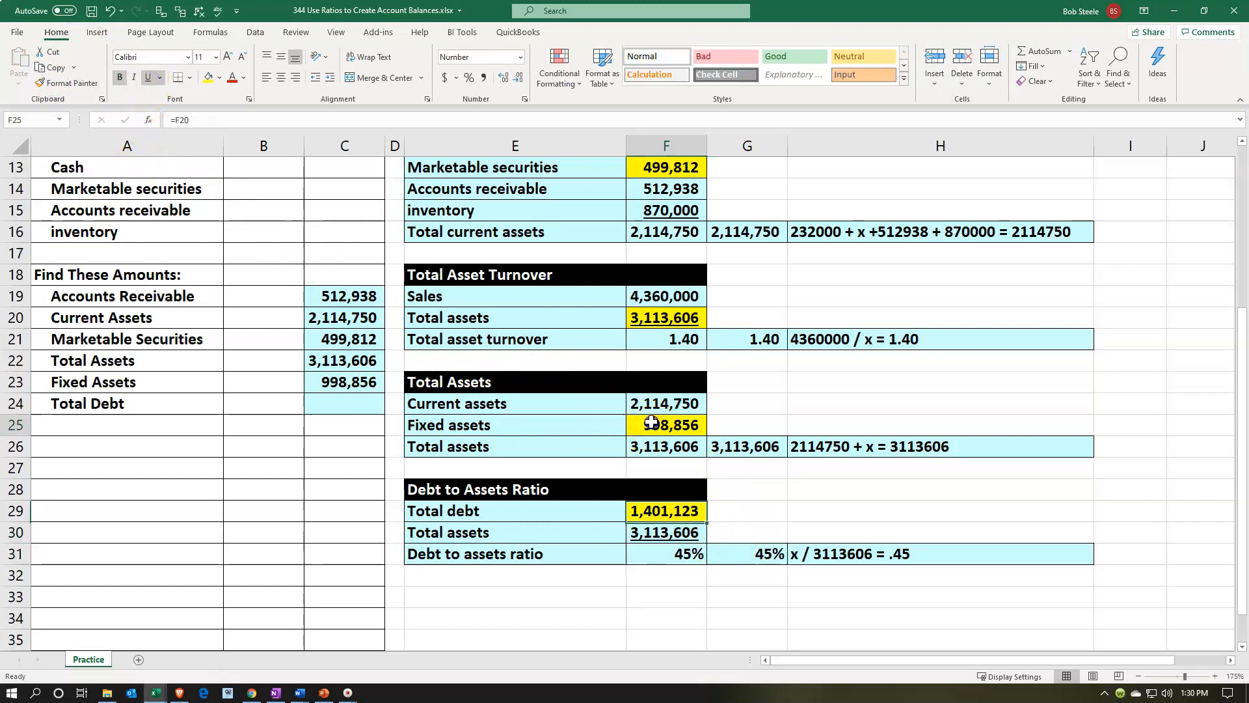
{"action": "left_click", "coordinate": [148, 77]}
- Link the Total Debt answer in C24 to the solved total debt in F29
{"action": "scroll", "coordinate": [693, 401], "scroll_direction": "up", "scroll_amount": 4}
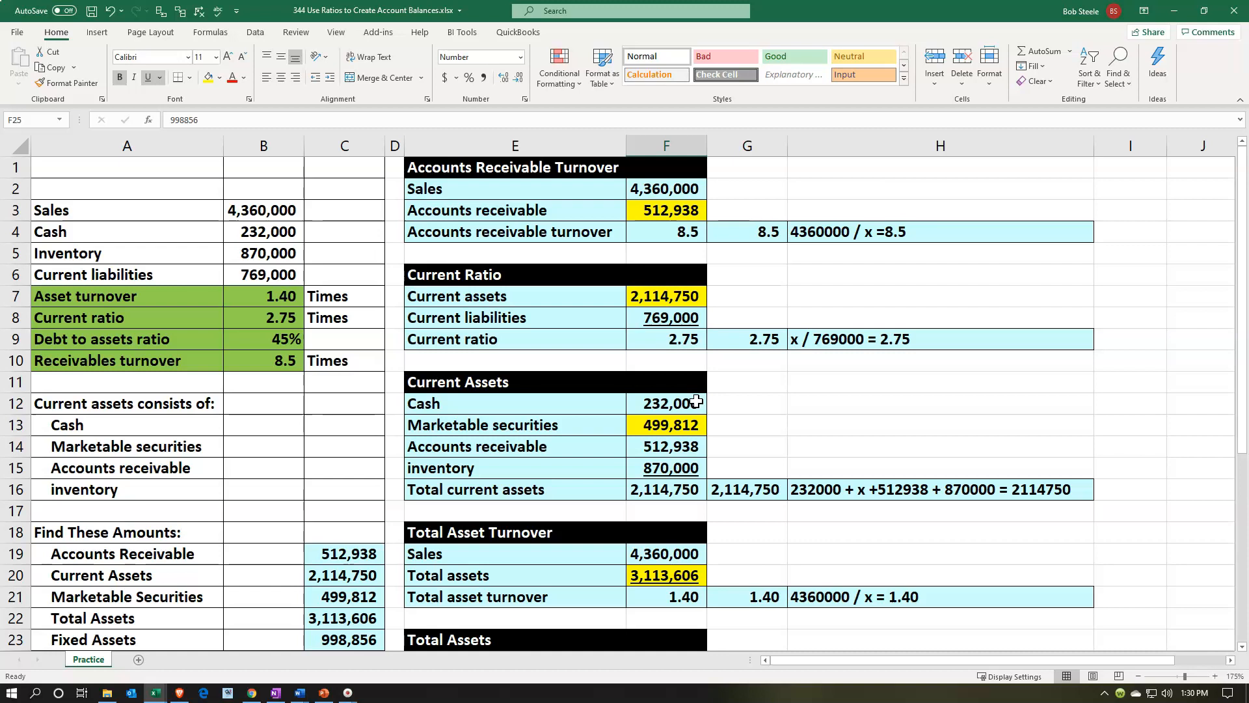
{"action": "scroll", "coordinate": [696, 402], "scroll_direction": "down", "scroll_amount": 2}
{"action": "left_click", "coordinate": [364, 532]}
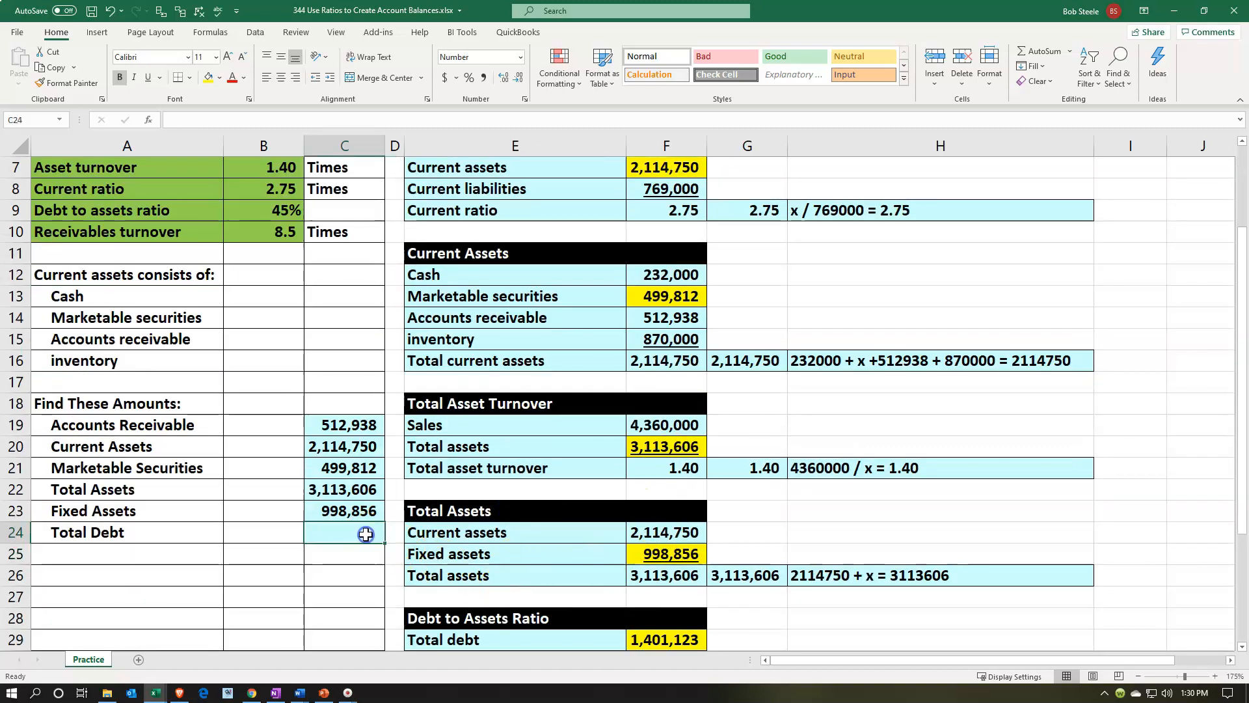
{"action": "scroll", "coordinate": [365, 532], "scroll_direction": "down", "scroll_amount": 2}
{"action": "type", "text": "="}
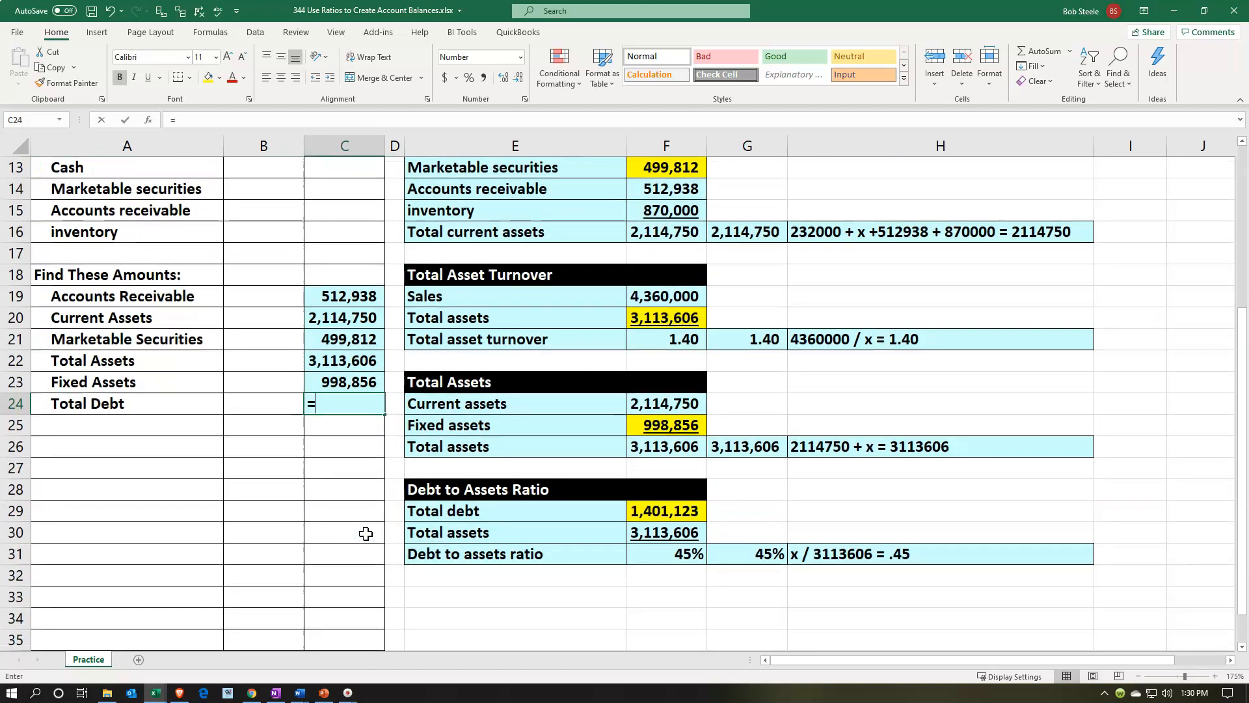
{"action": "key", "text": "Right"}
{"action": "key", "text": "Right"}
{"action": "key", "text": "Right"}
{"action": "key", "text": "Down"}
{"action": "key", "text": "Down"}
{"action": "key", "text": "Down"}
{"action": "key", "text": "Down"}
{"action": "key", "text": "Down"}
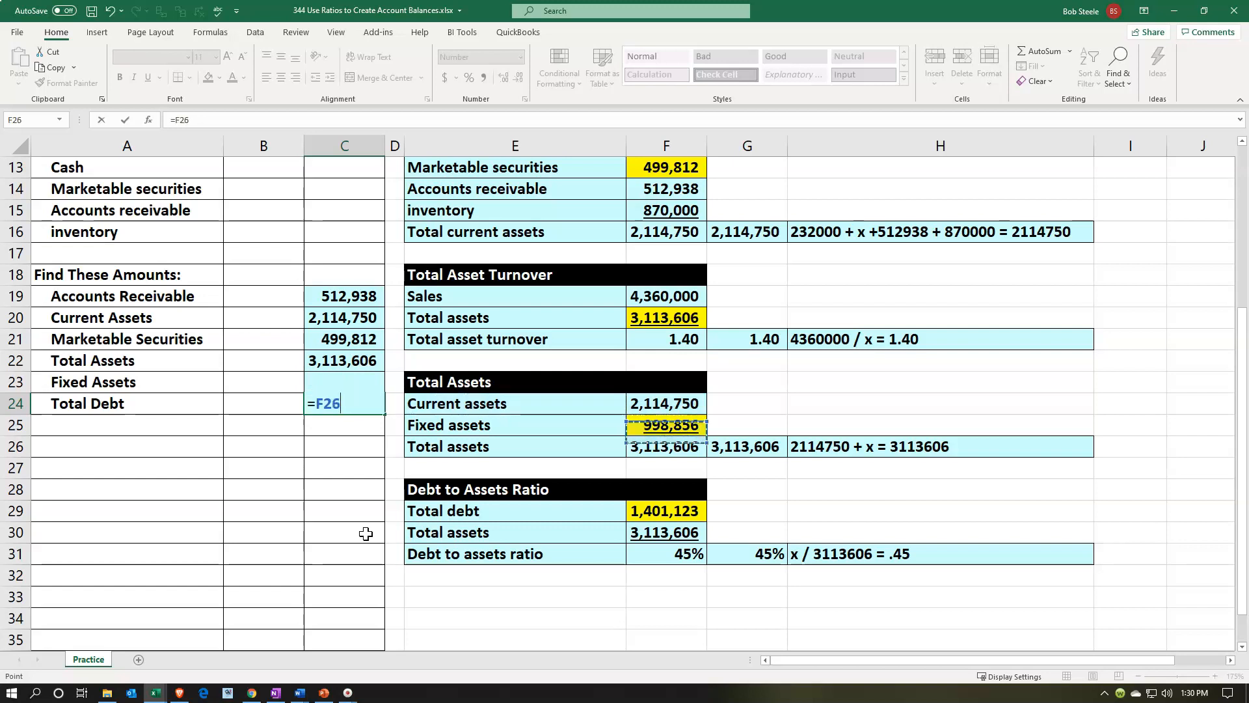
{"action": "key", "text": "Return"}
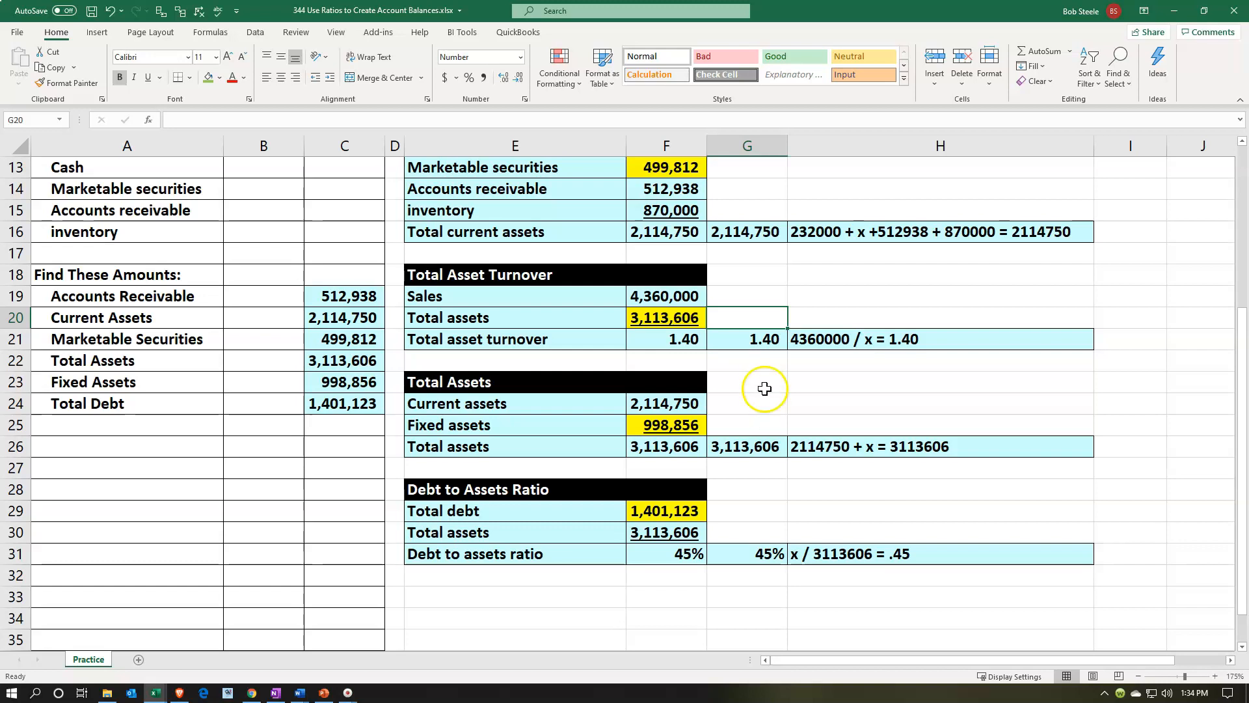
- Show the total asset turnover check in G21 with five decimal places
{"action": "left_click", "coordinate": [758, 339]}
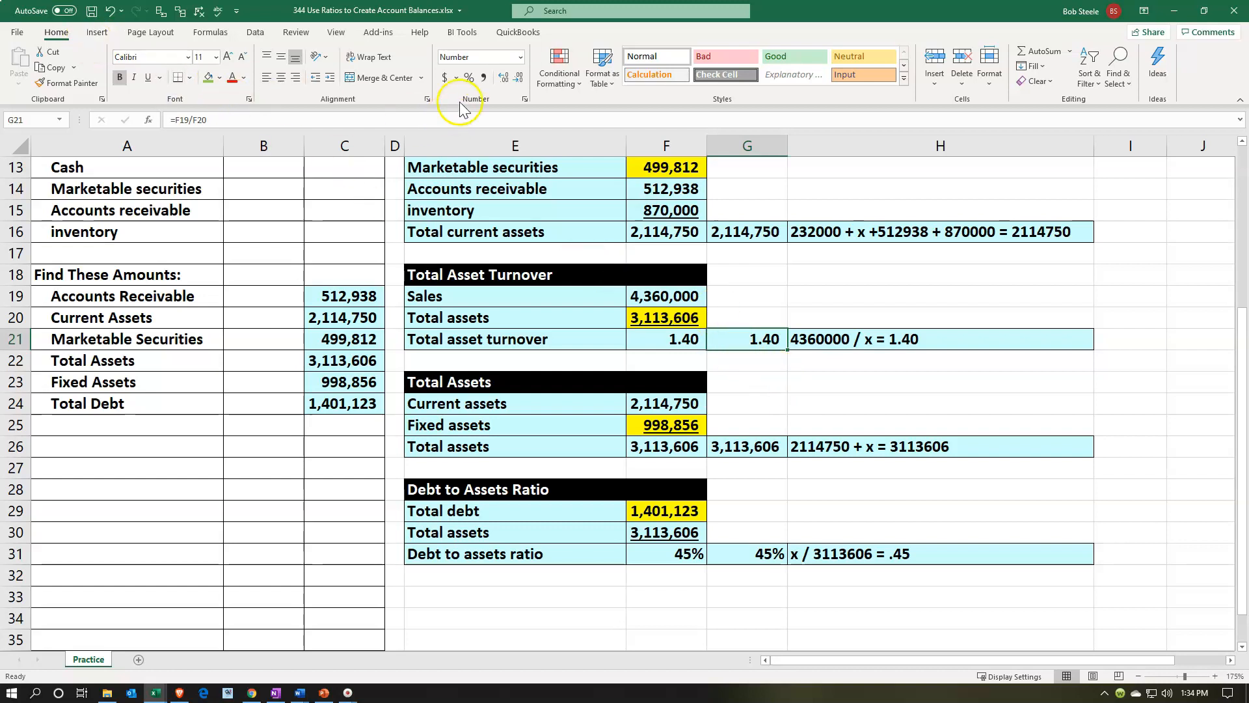
{"action": "left_click", "coordinate": [503, 78]}
{"action": "left_click", "coordinate": [503, 78]}
{"action": "left_click", "coordinate": [503, 78]}
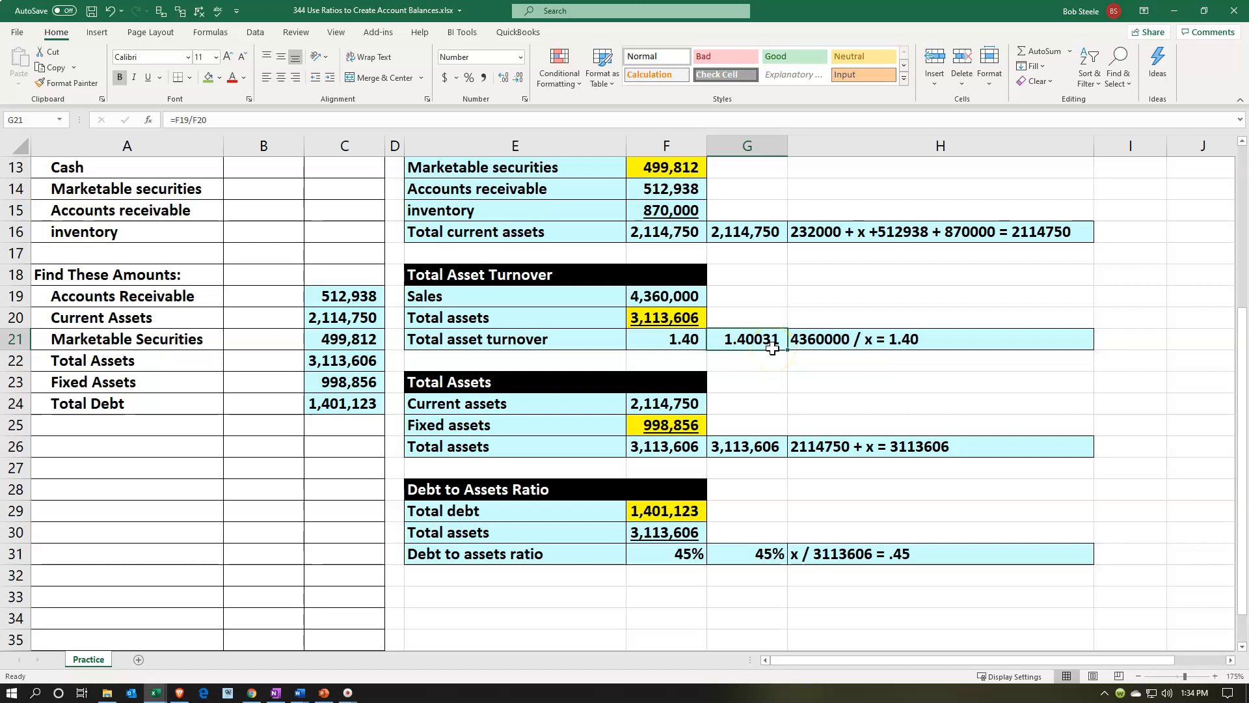
- Calculate total assets directly in G20 by dividing sales by the turnover, F19/1.4, and compare it with the Goal Seek value in F20
{"action": "left_click", "coordinate": [742, 325]}
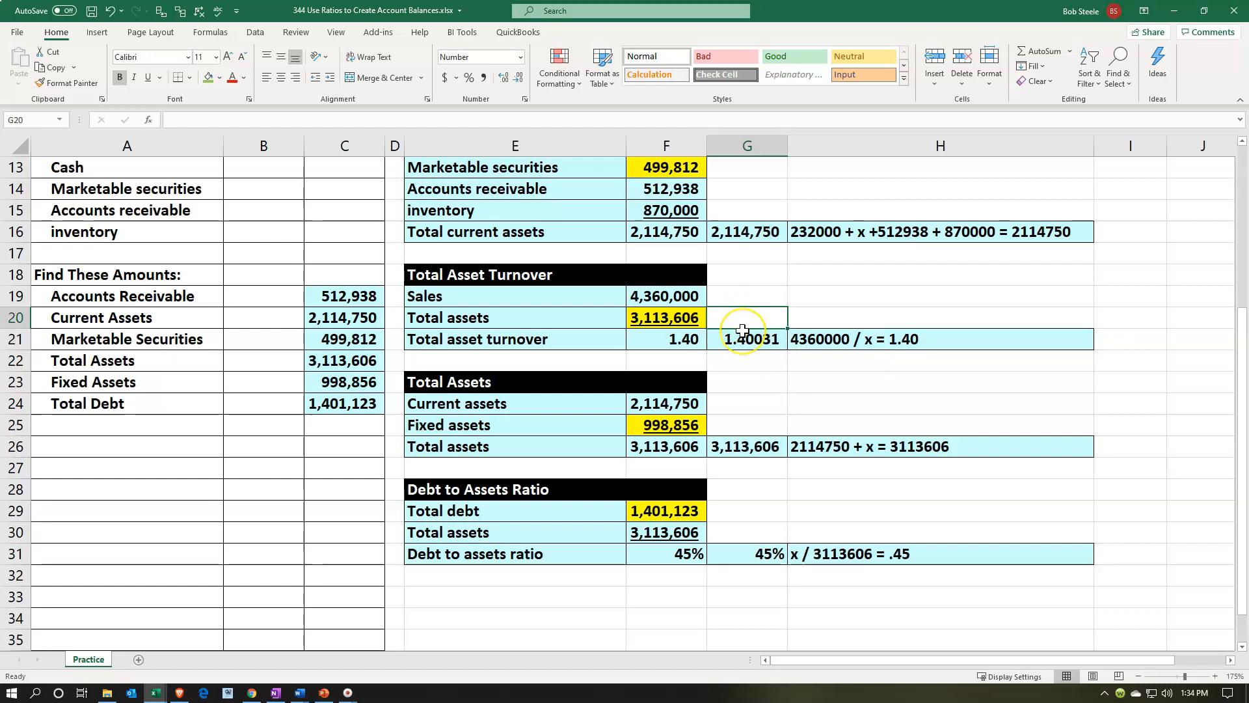
{"action": "type", "text": "="}
{"action": "key", "text": "Left"}
{"action": "key", "text": "Up"}
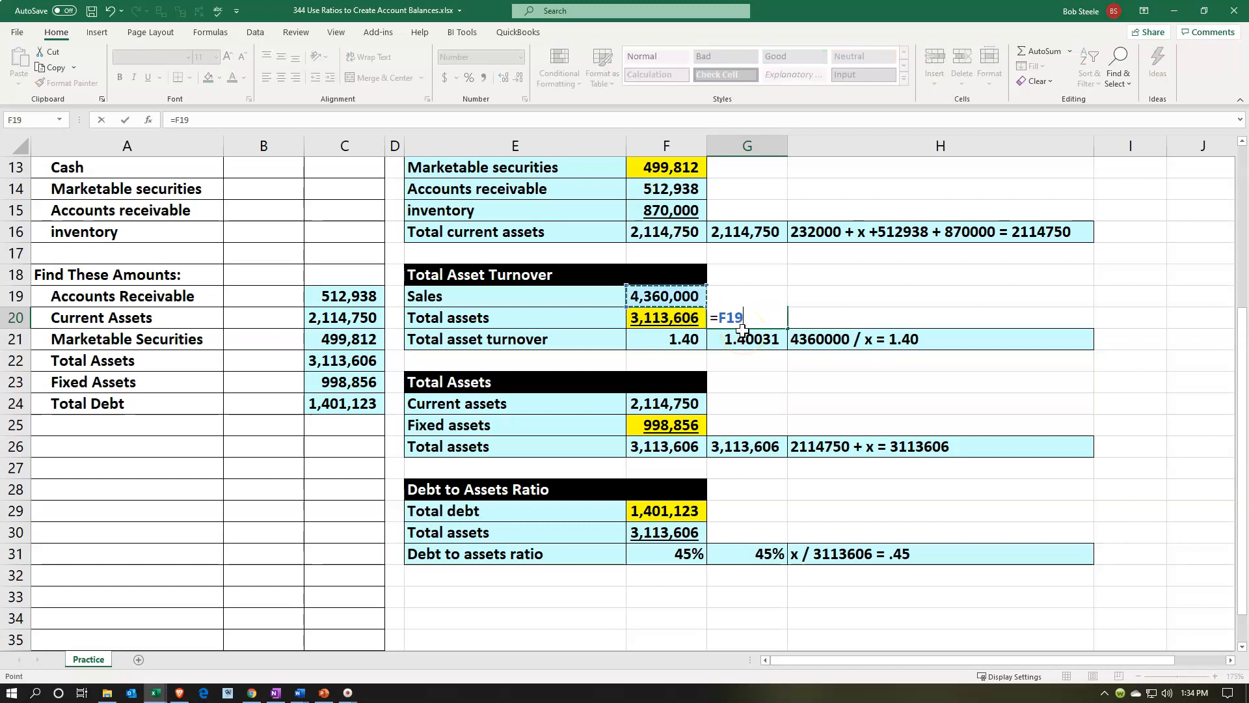
{"action": "type", "text": "/1.4"}
{"action": "key", "text": "Return"}
{"action": "key", "text": "Up"}
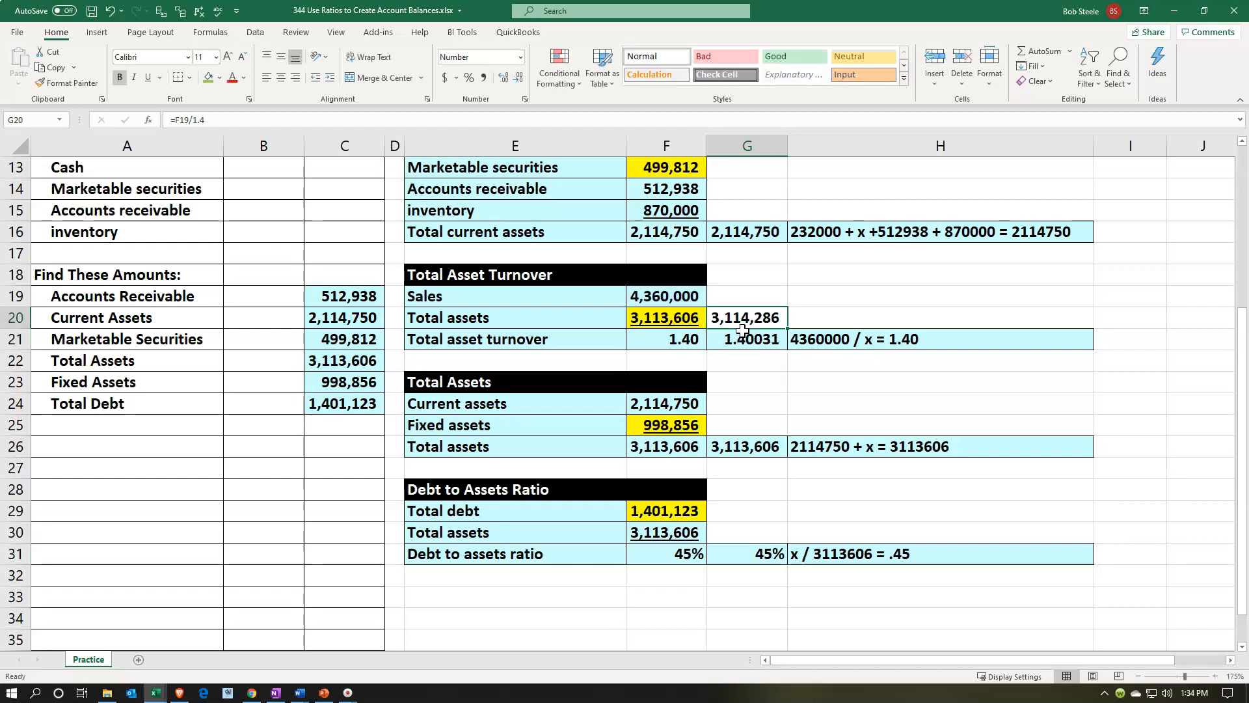
{"action": "left_click", "coordinate": [680, 319]}
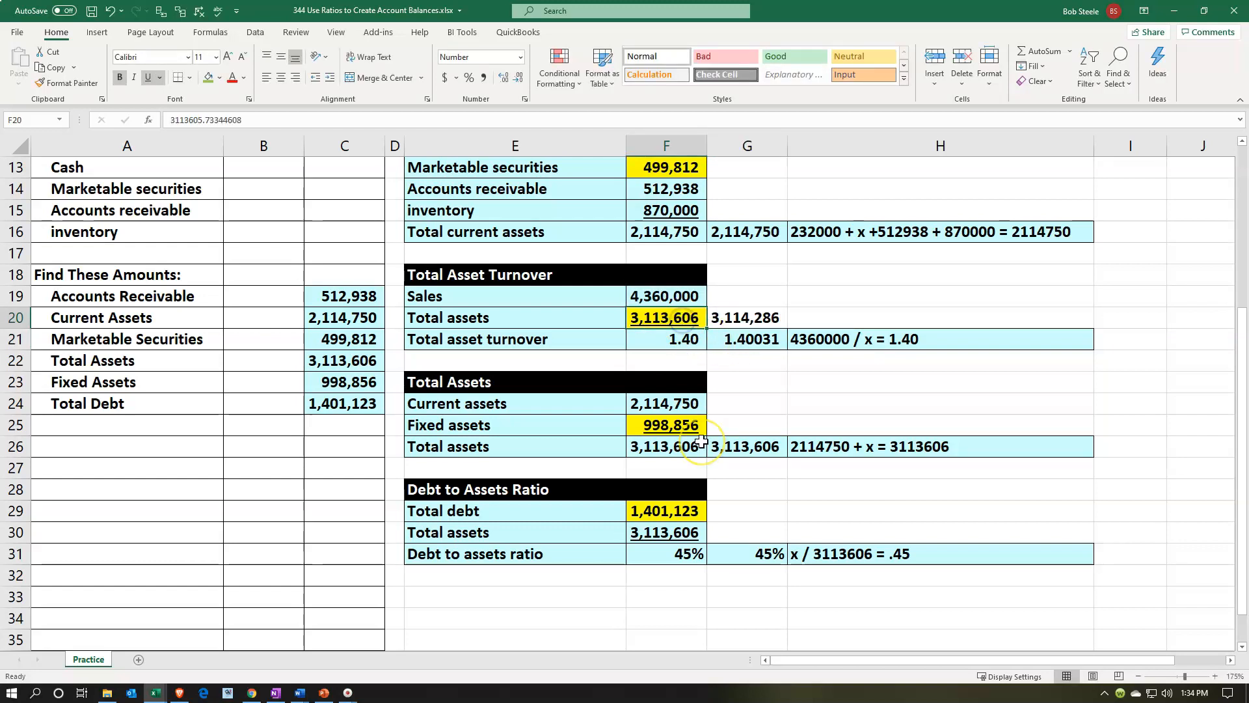
{"action": "key", "text": "Right"}
{"action": "key", "text": "Left"}
{"action": "key", "text": "Right"}
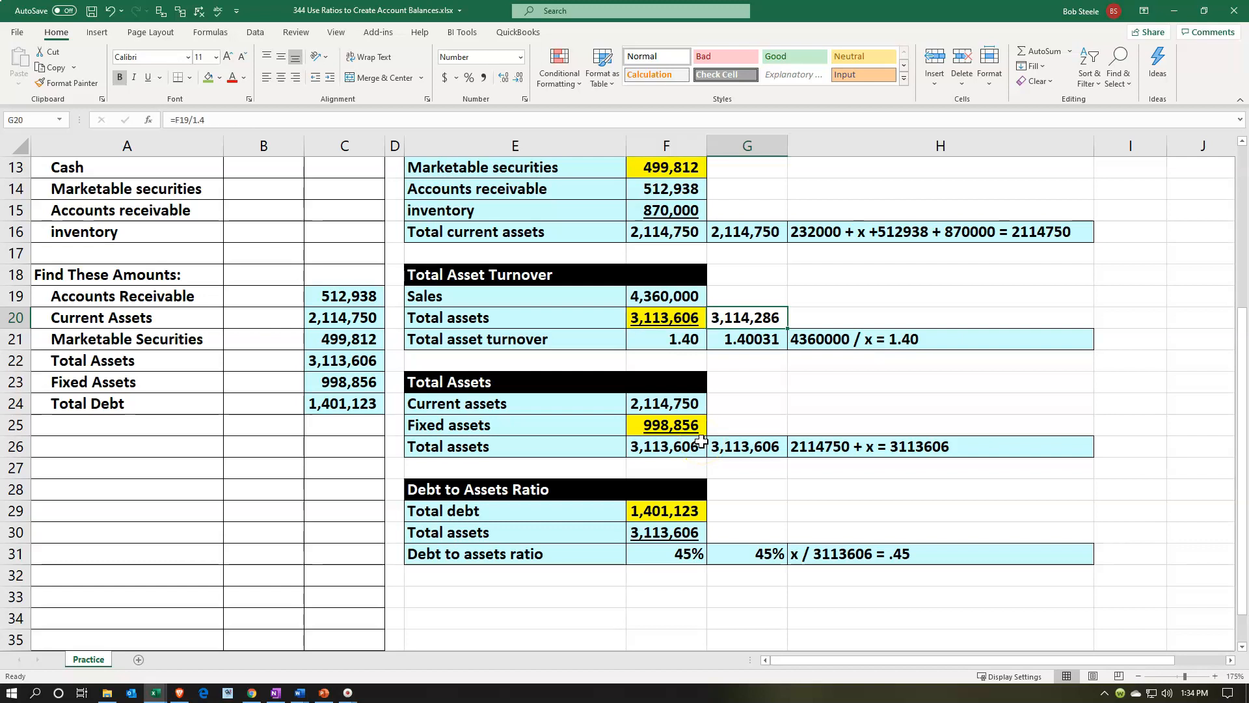
{"action": "key", "text": "Down"}
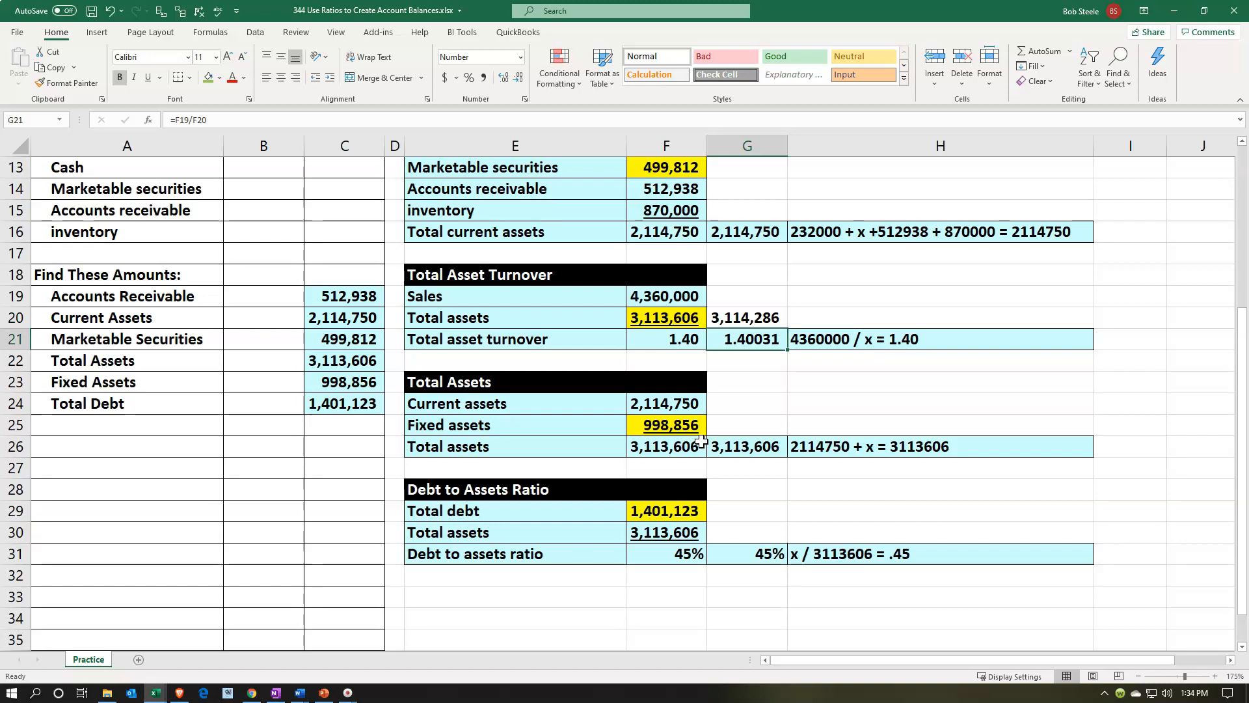